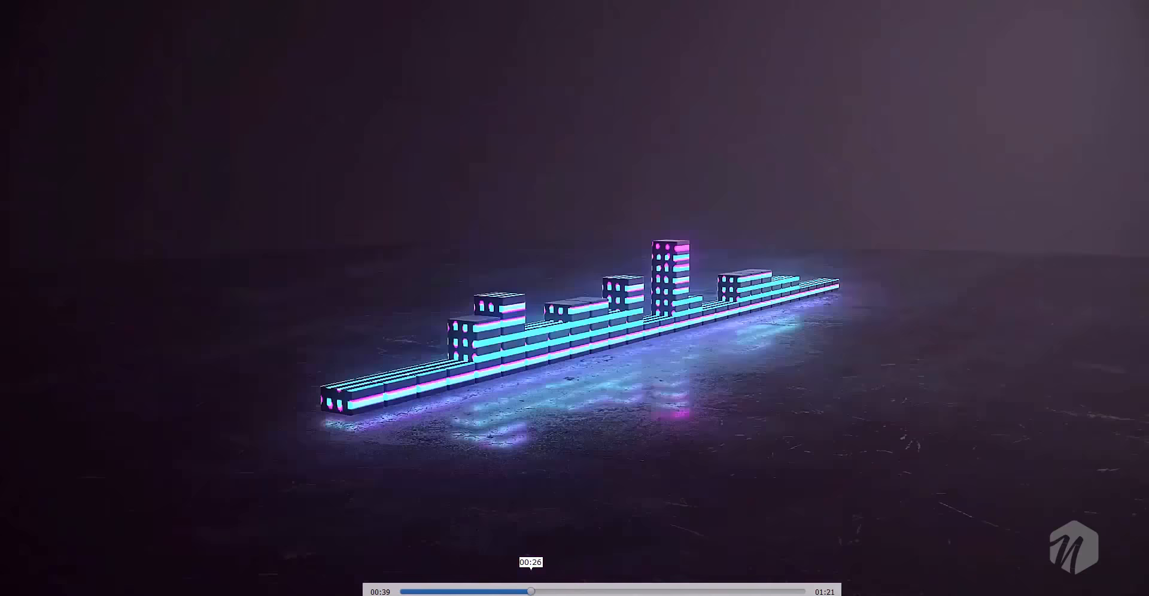
- Close the audio reactor preview video and look through the NPS 3D YouTube channel page
{"action": "double_click", "coordinate": [601, 153]}
{"action": "left_click", "coordinate": [1133, 1]}
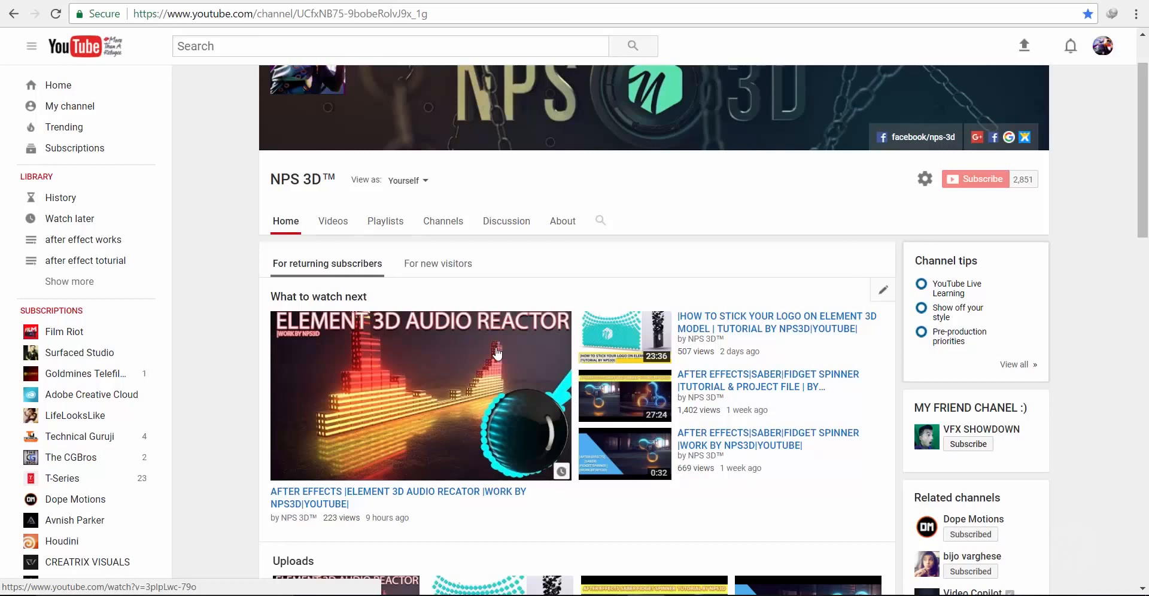
{"action": "scroll", "coordinate": [508, 287], "scroll_direction": "up", "scroll_amount": 2}
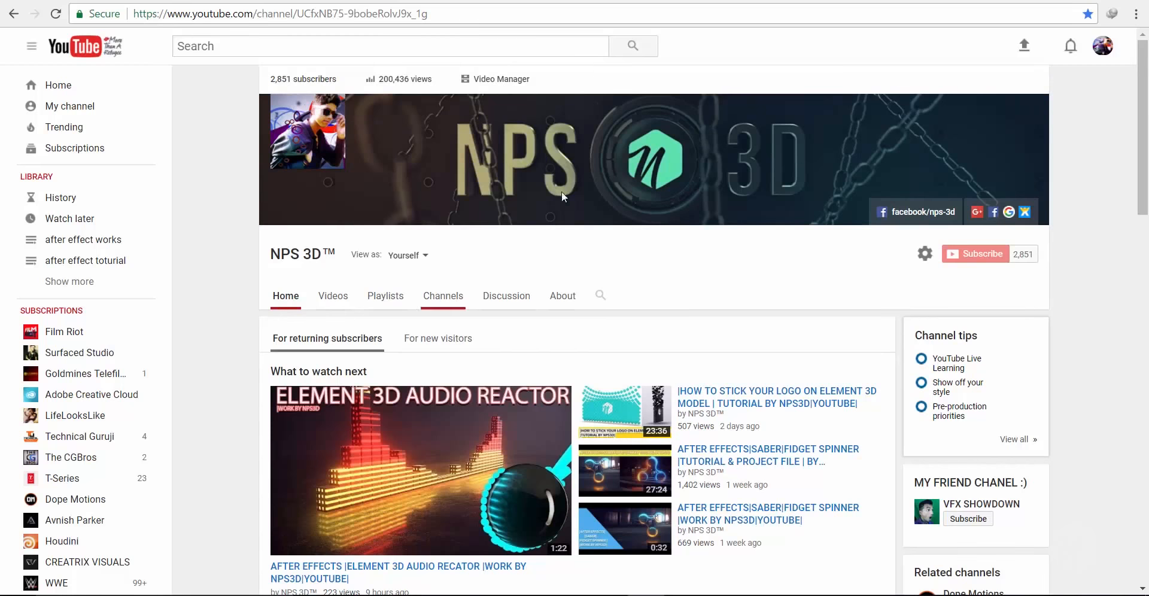
{"action": "scroll", "coordinate": [621, 285], "scroll_direction": "down", "scroll_amount": 4}
{"action": "scroll", "coordinate": [621, 285], "scroll_direction": "down", "scroll_amount": 13}
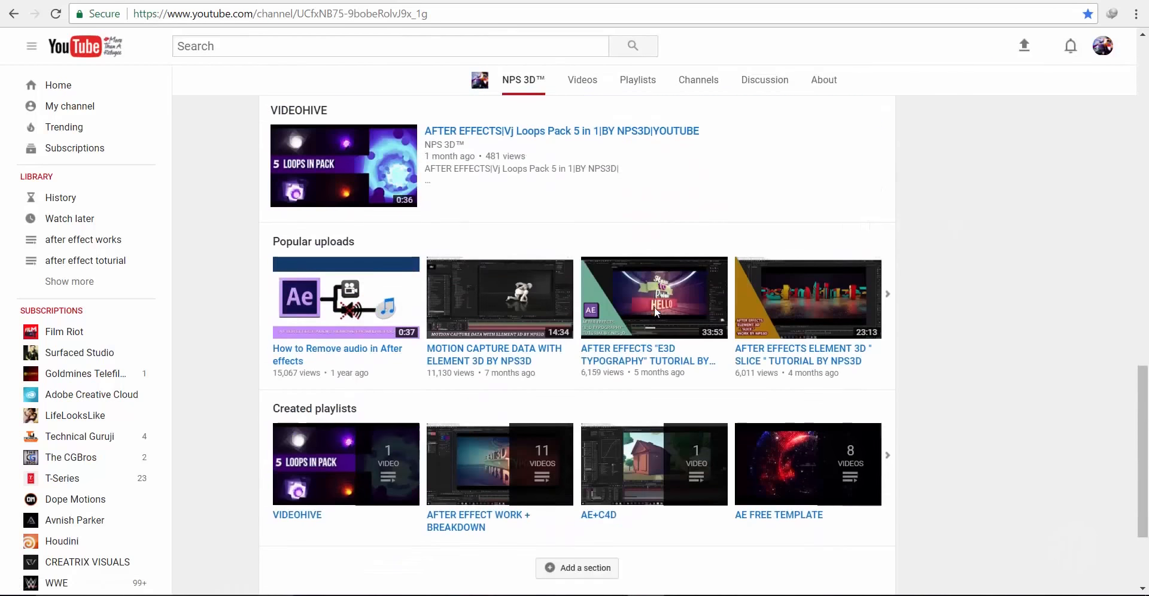
{"action": "scroll", "coordinate": [772, 276], "scroll_direction": "up", "scroll_amount": 15}
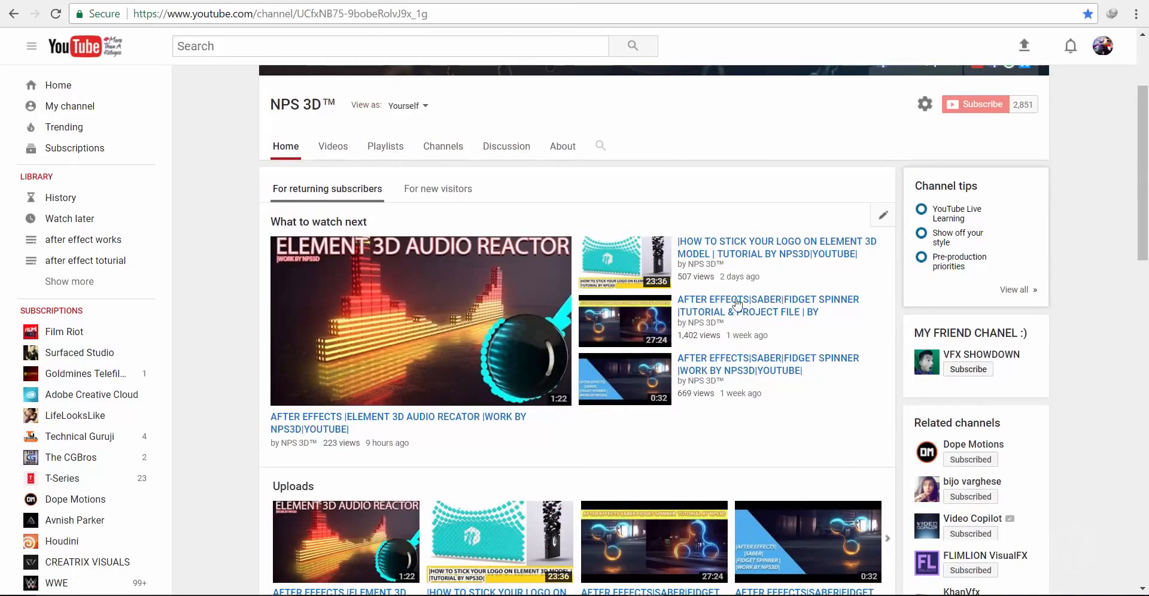
- Look through the nps3d Instagram profile and view its Perfect Depth post
{"action": "key", "text": "ctrl+Tab"}
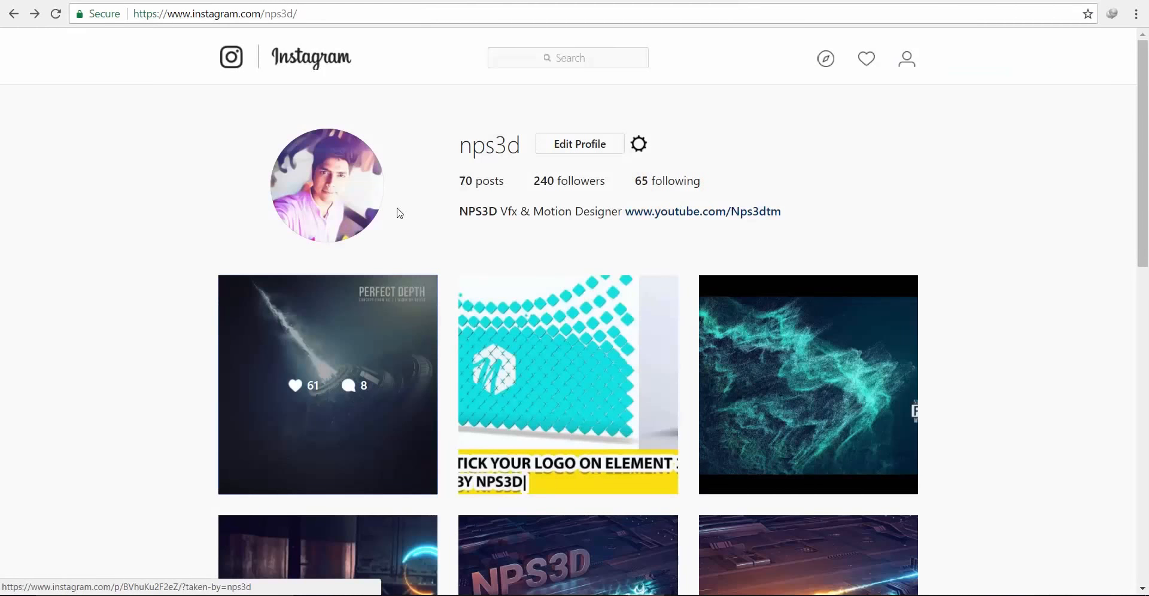
{"action": "scroll", "coordinate": [217, 311], "scroll_direction": "down", "scroll_amount": 13}
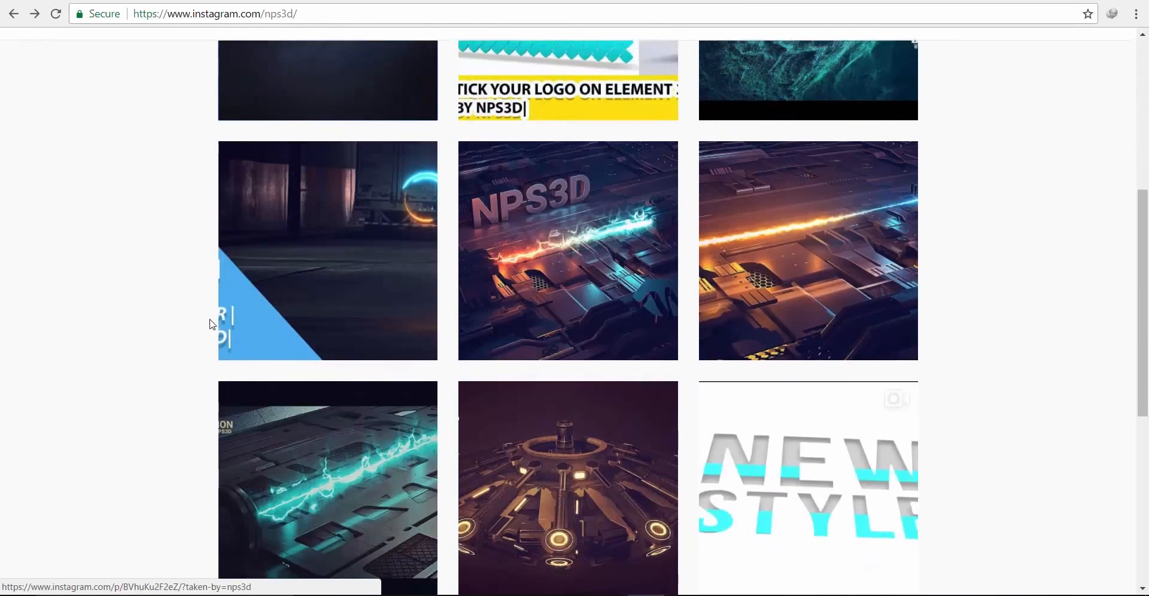
{"action": "scroll", "coordinate": [228, 314], "scroll_direction": "up", "scroll_amount": 10}
{"action": "scroll", "coordinate": [239, 311], "scroll_direction": "up", "scroll_amount": 3}
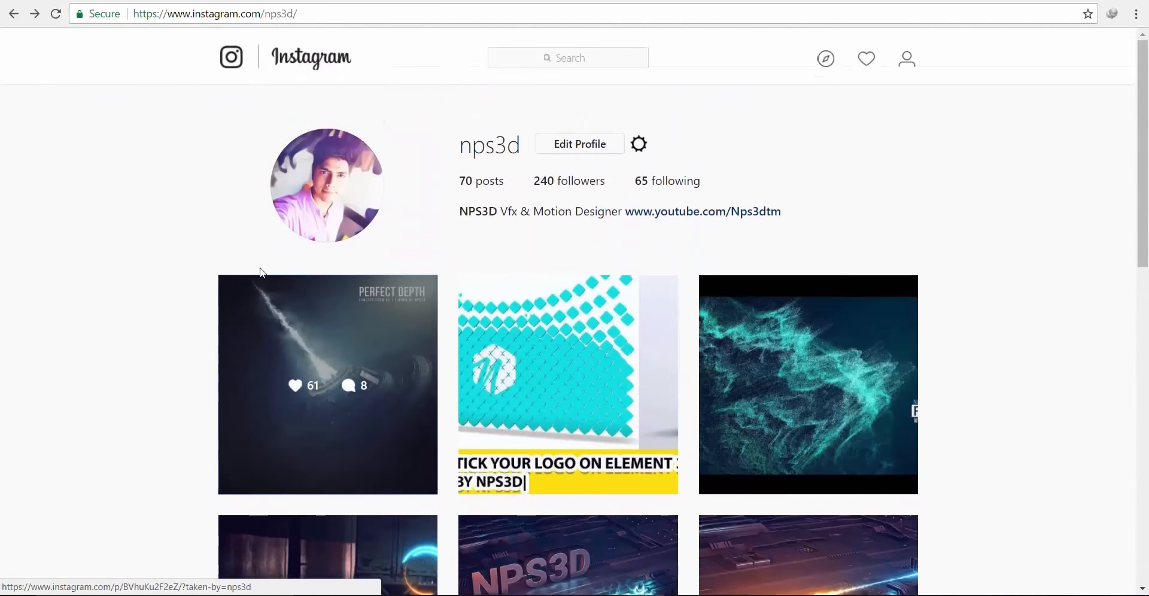
{"action": "left_click", "coordinate": [266, 275]}
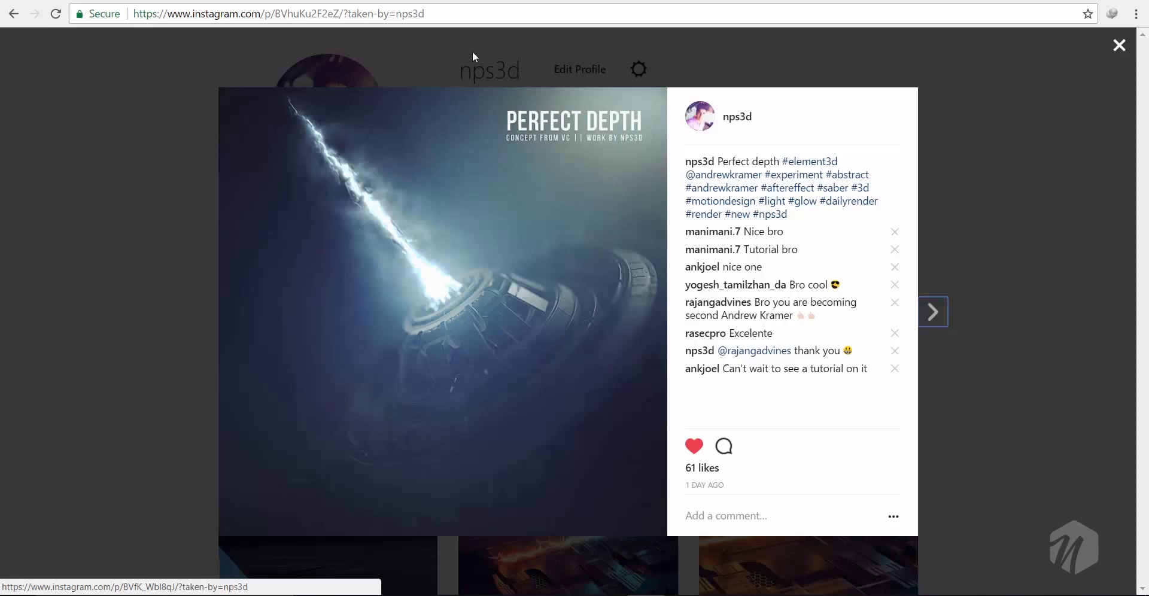
{"action": "left_click", "coordinate": [968, 116]}
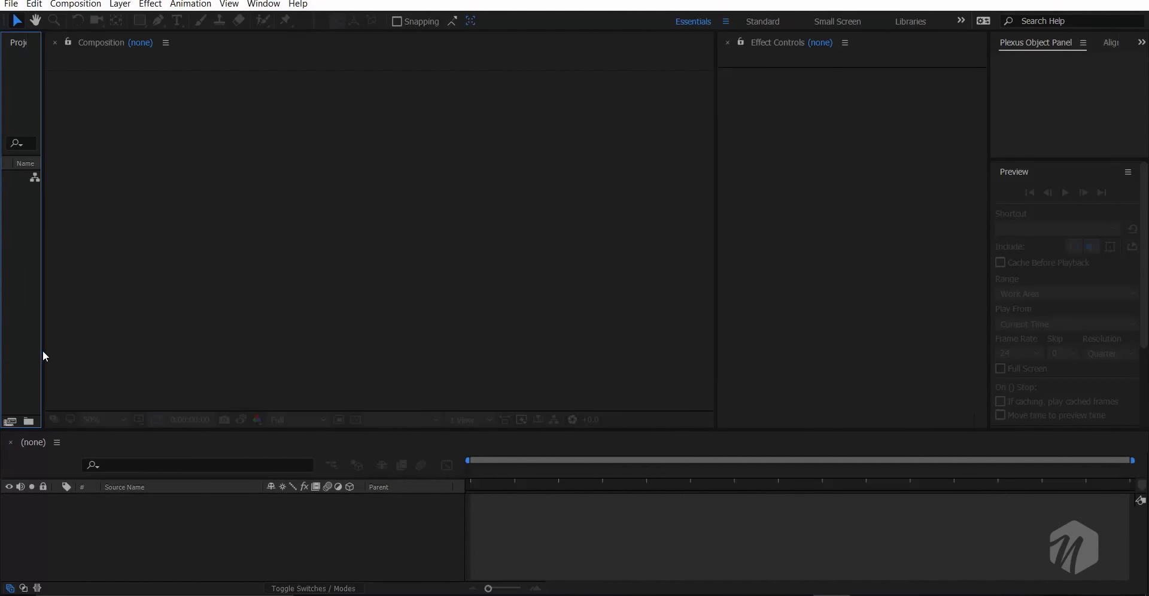
- In After Effects, widen the Project panel and open the recent project audio e3d 2
{"action": "left_click_drag", "start_coordinate": [42, 350], "coordinate": [167, 341]}
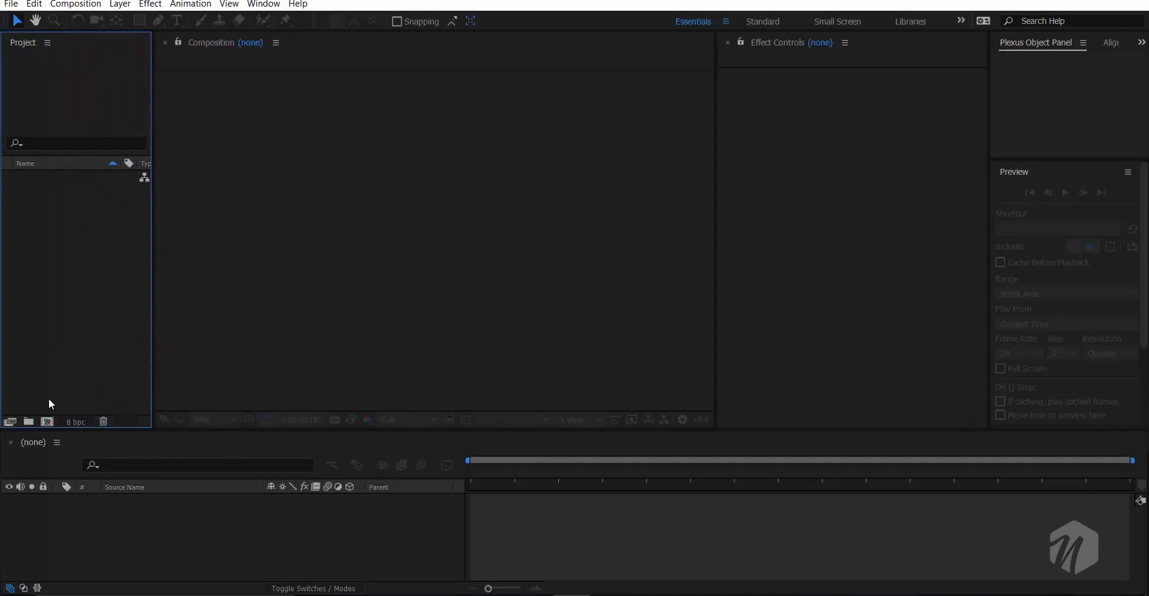
{"action": "left_click", "coordinate": [84, 423]}
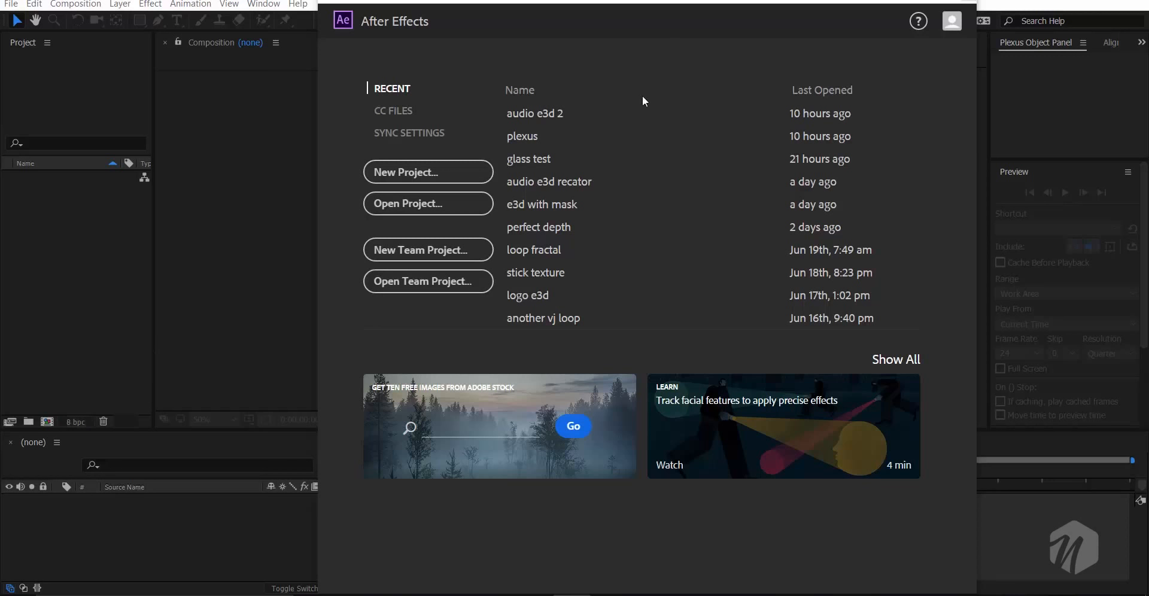
{"action": "left_click", "coordinate": [526, 113]}
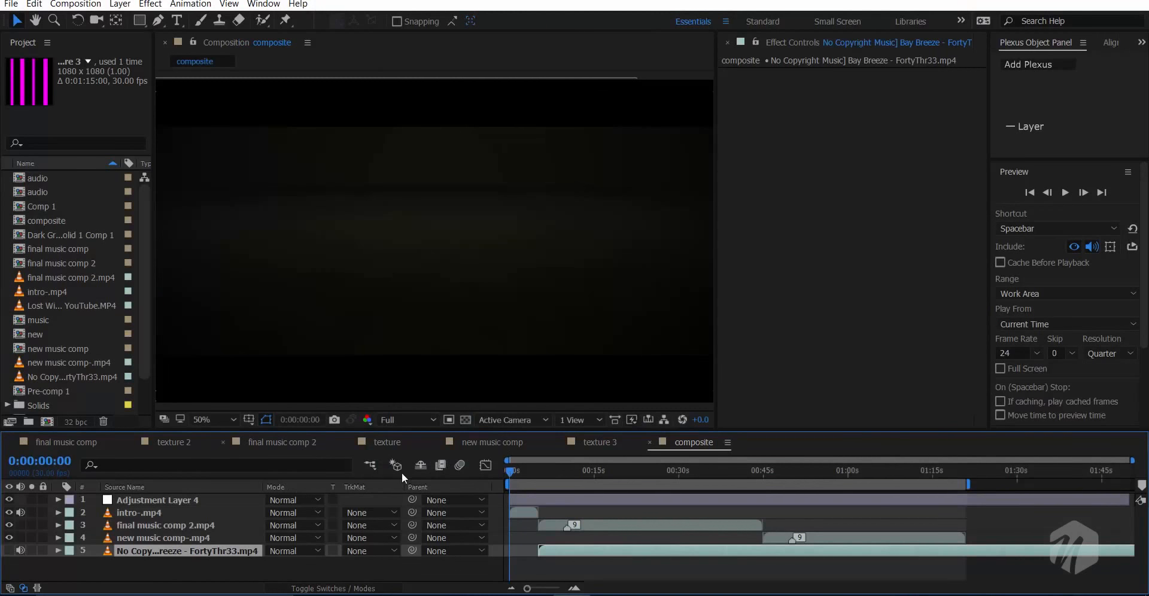
- Look at final music comp and final music comp 2, checking the latter at 0:00:05:07, 0:00:11:25 and 0:00:23:04
{"action": "left_click", "coordinate": [74, 442]}
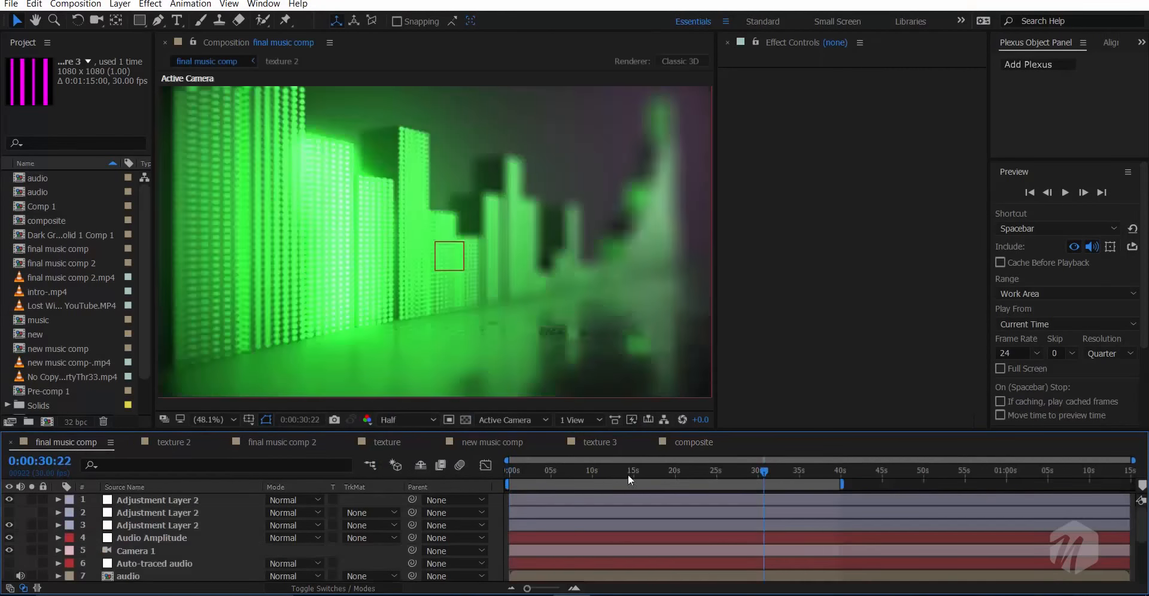
{"action": "left_click", "coordinate": [264, 444]}
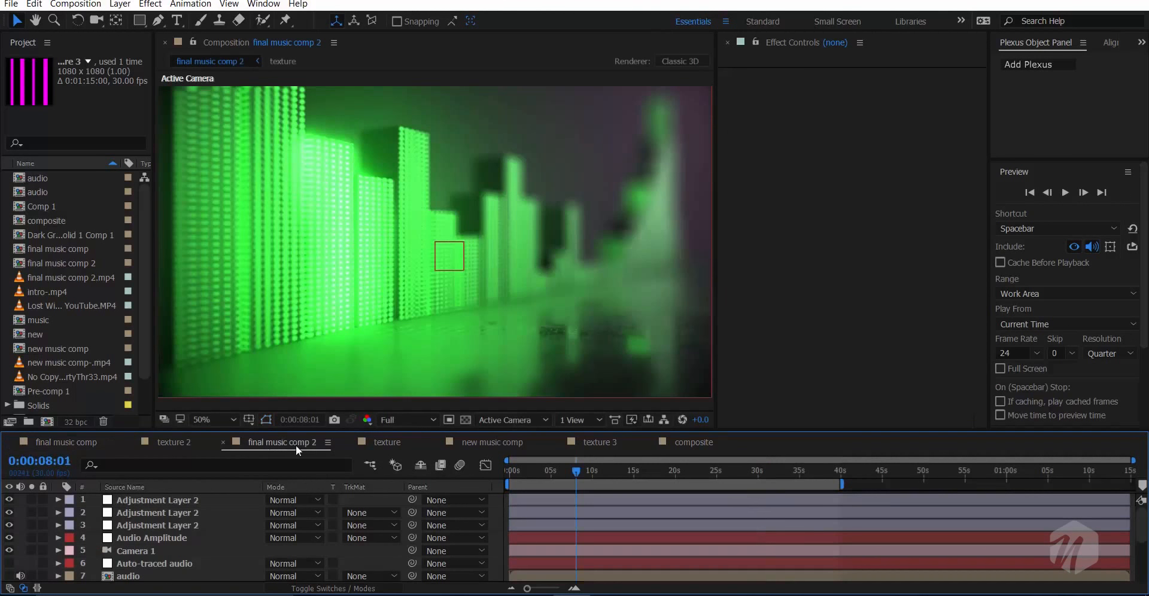
{"action": "left_click", "coordinate": [553, 472]}
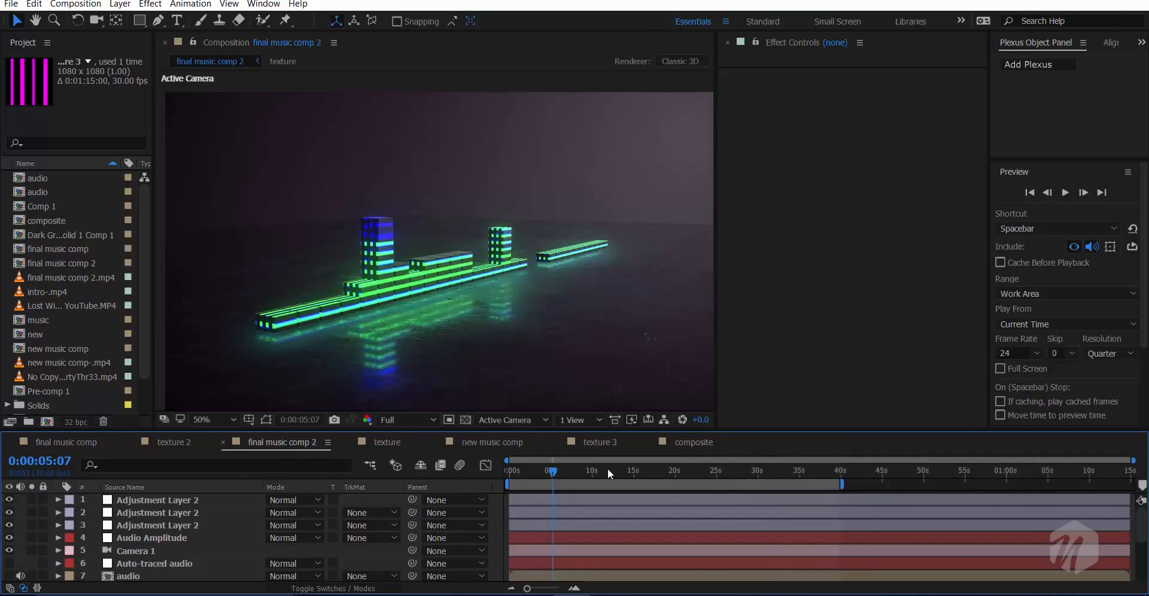
{"action": "left_click_drag", "start_coordinate": [608, 468], "coordinate": [648, 468]}
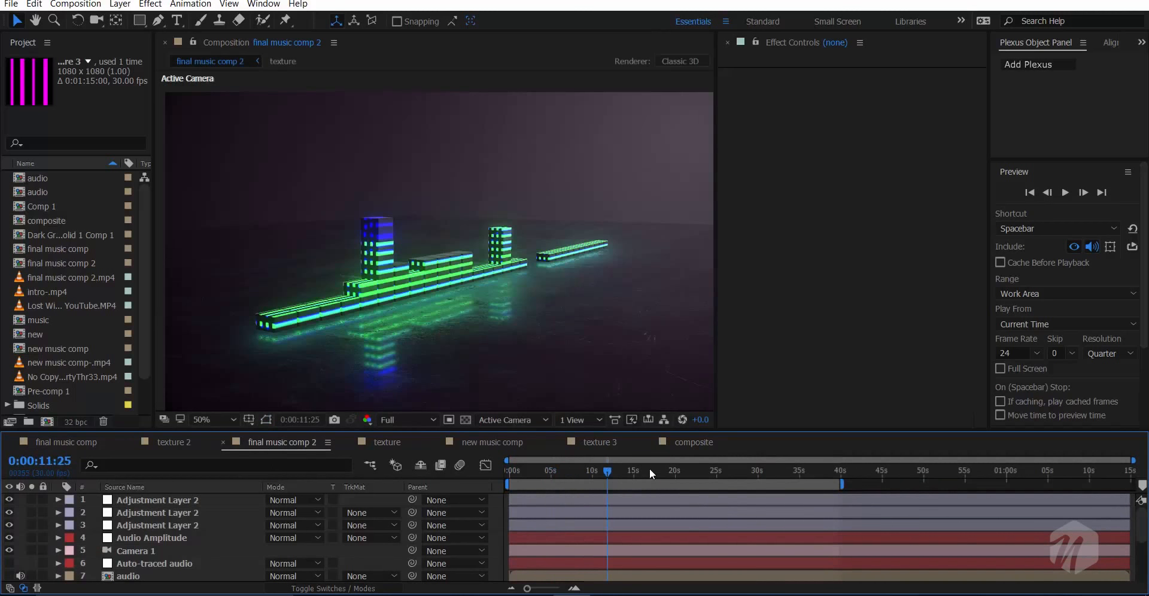
{"action": "left_click", "coordinate": [701, 473]}
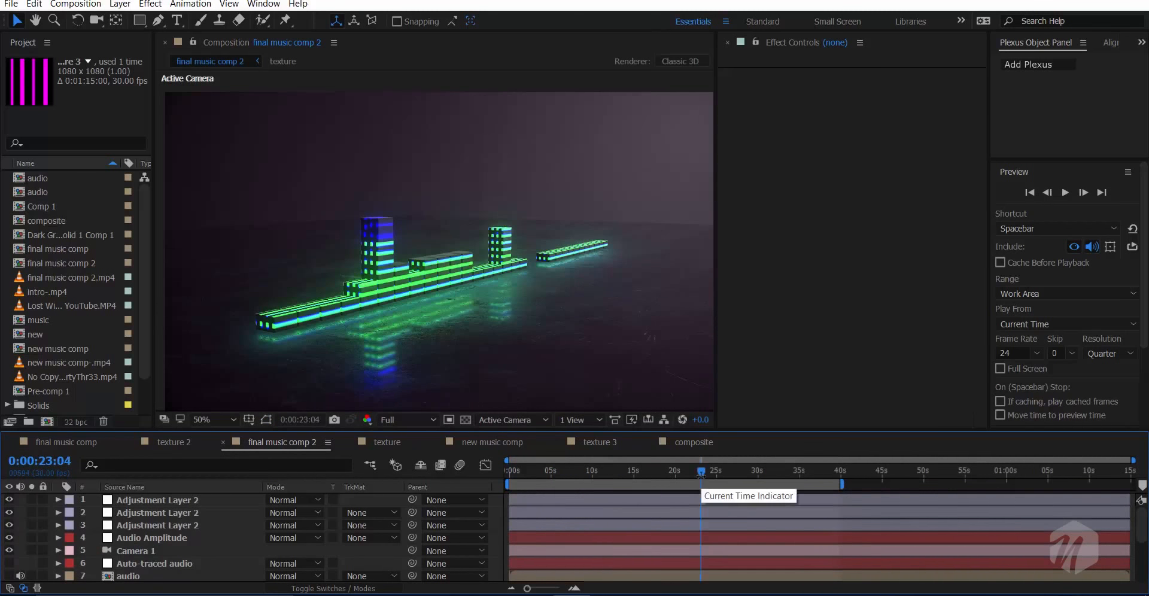
- Set the preview resolution of final music comp 2 to Half and inspect the audio bars in the current frame
{"action": "left_click", "coordinate": [407, 419]}
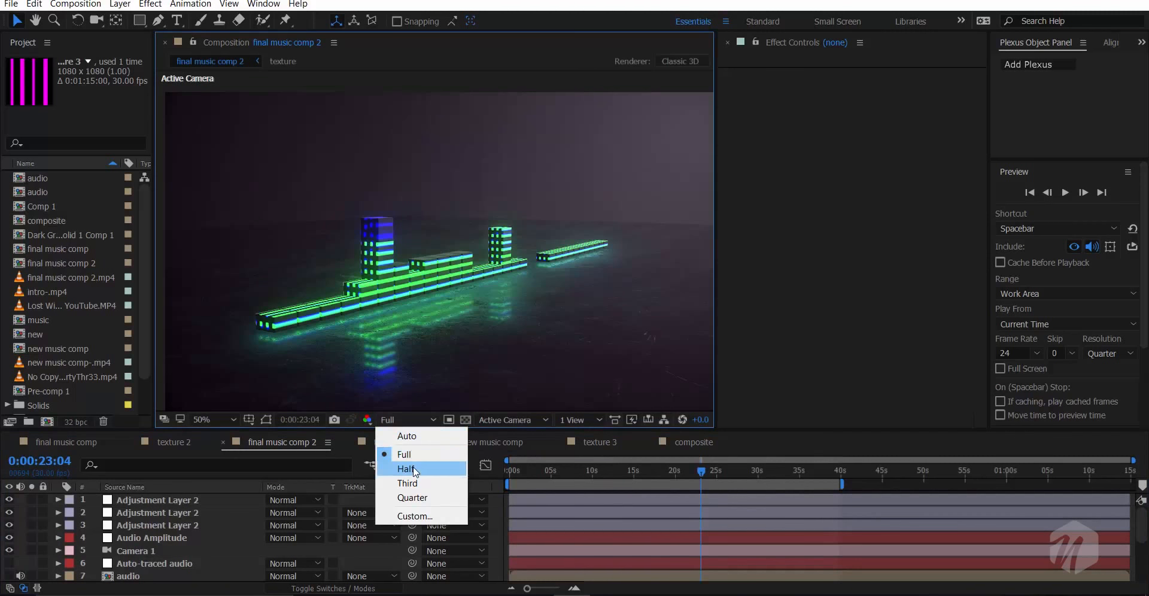
{"action": "left_click", "coordinate": [409, 454]}
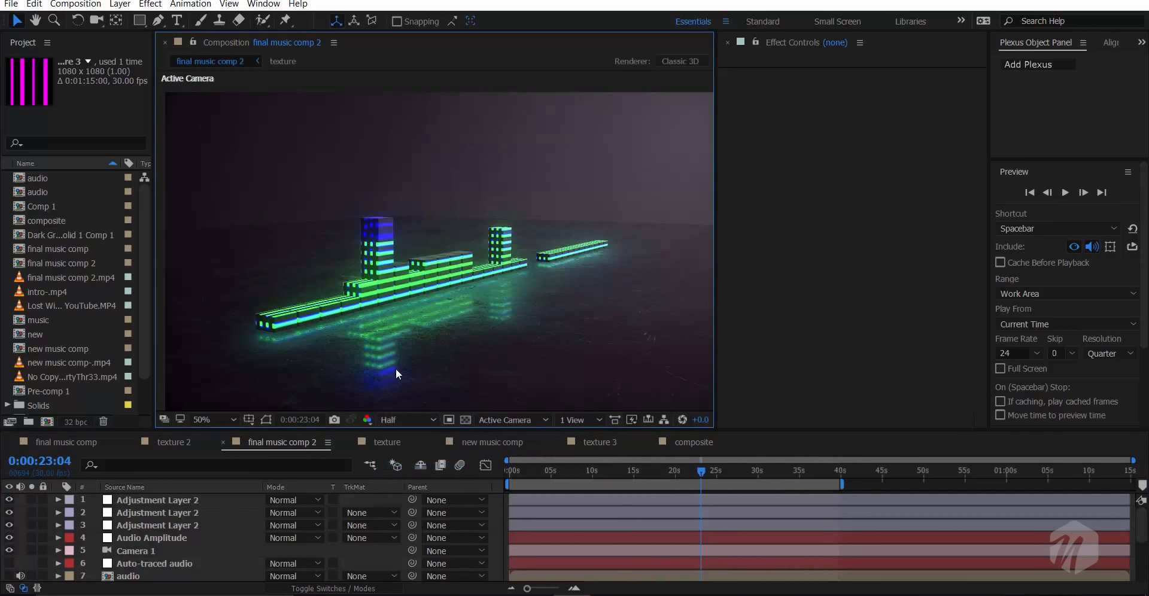
{"action": "scroll", "coordinate": [396, 368], "scroll_direction": "up", "scroll_amount": 2}
{"action": "scroll", "coordinate": [394, 370], "scroll_direction": "down", "scroll_amount": 2}
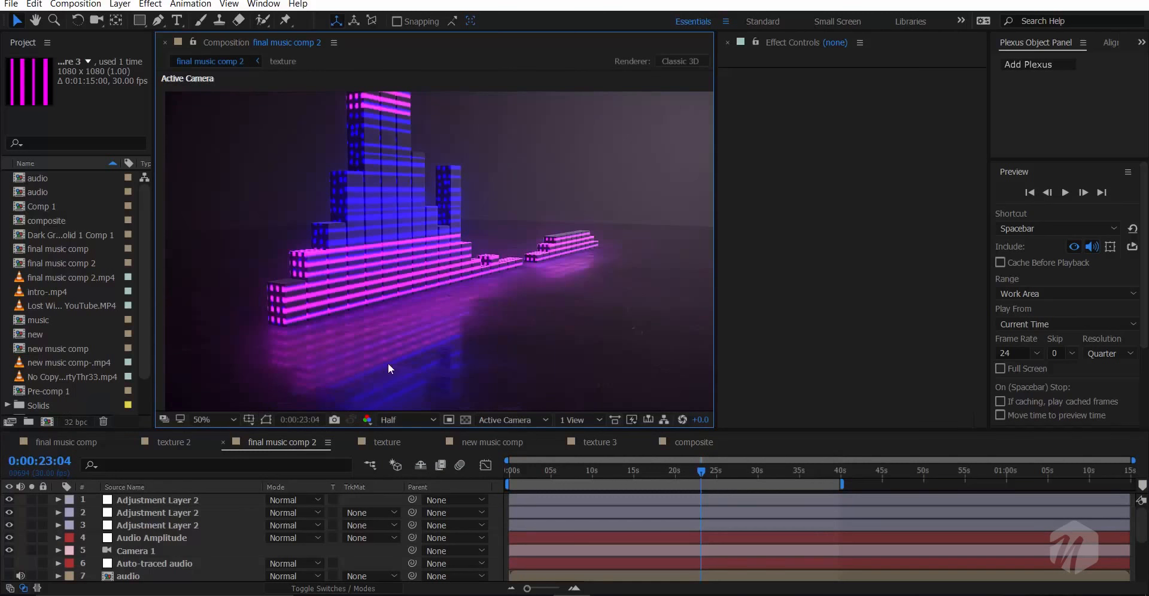
{"action": "left_click_drag", "start_coordinate": [397, 268], "coordinate": [401, 283]}
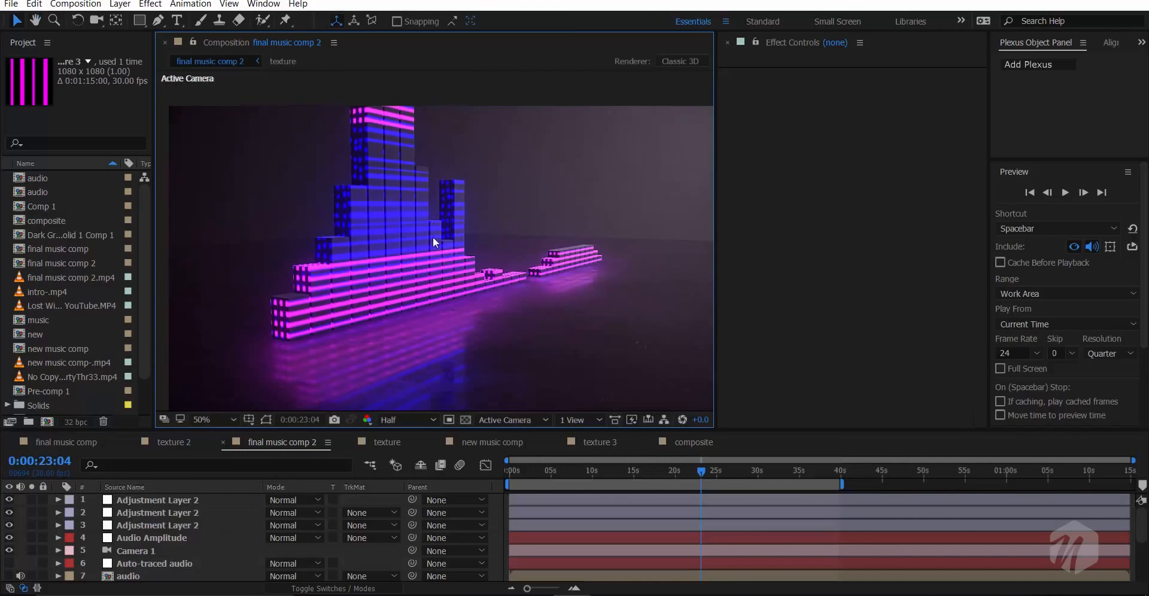
{"action": "left_click_drag", "start_coordinate": [464, 300], "coordinate": [454, 276]}
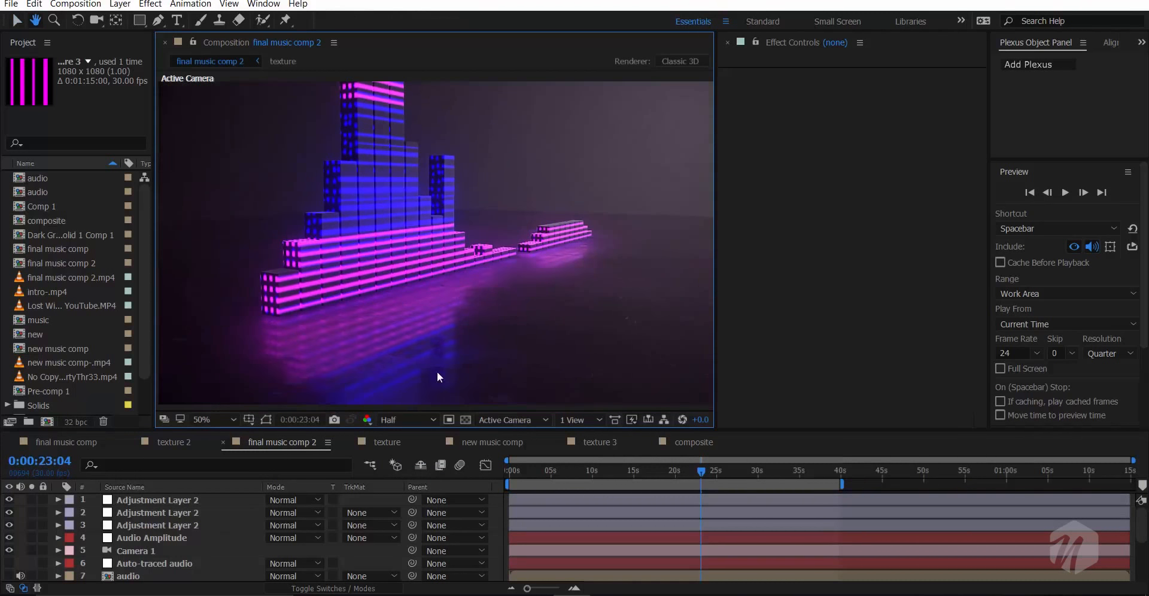
- Open new music comp and view the sphere reactor at 0:00:48:21 and 0:00:46:15
{"action": "left_click", "coordinate": [500, 443]}
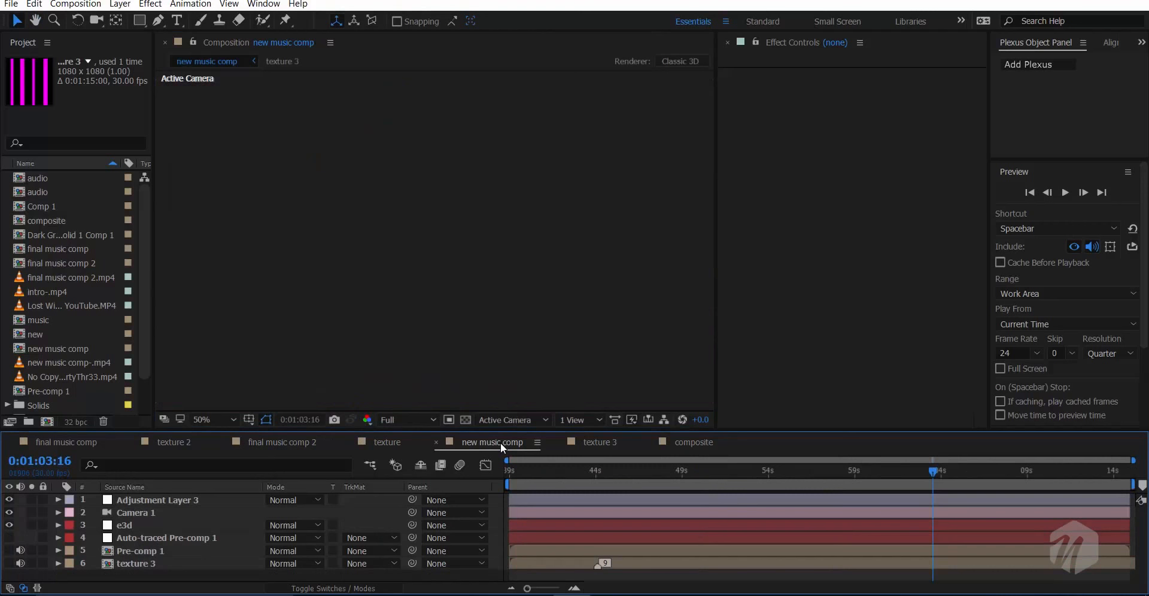
{"action": "left_click", "coordinate": [677, 472]}
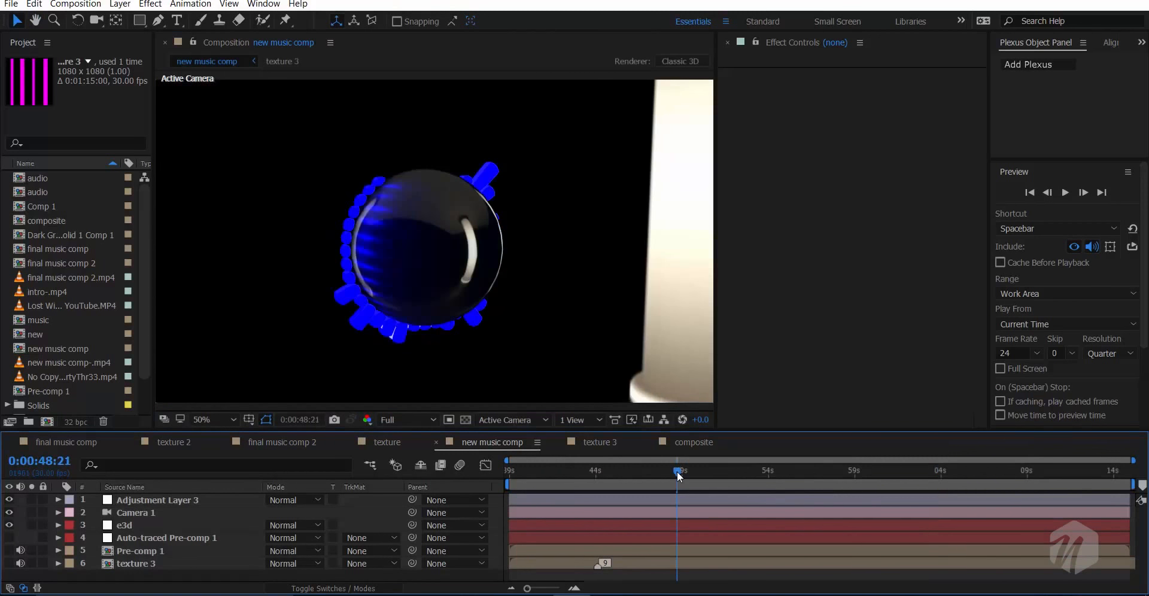
{"action": "left_click_drag", "start_coordinate": [677, 472], "coordinate": [638, 478]}
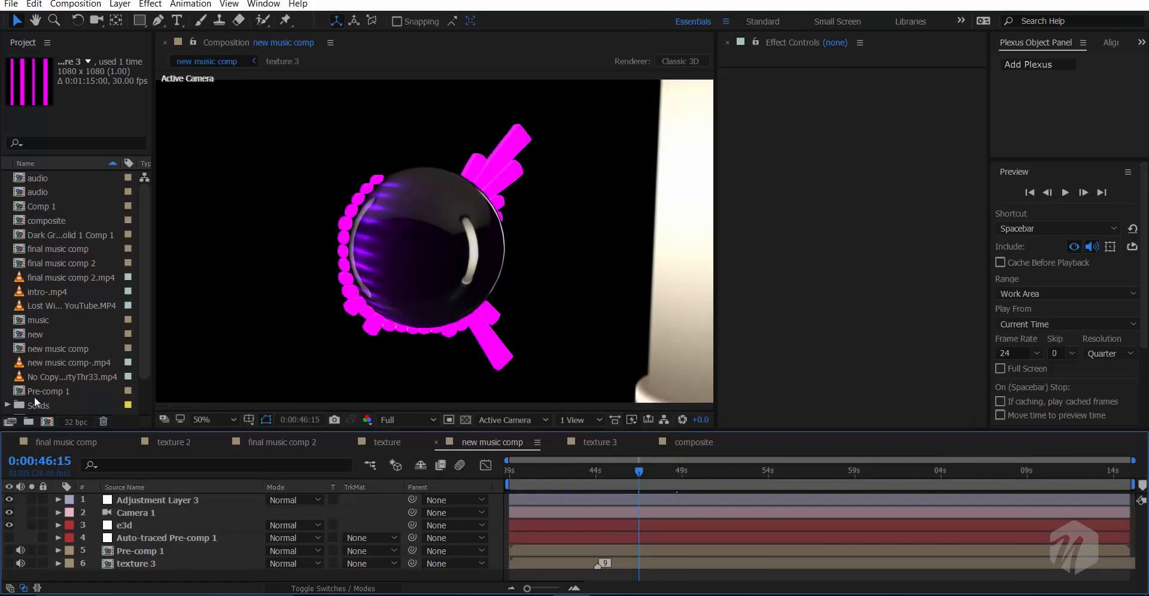
- Group all existing project items into a new folder
{"action": "key", "text": "ctrl+a"}
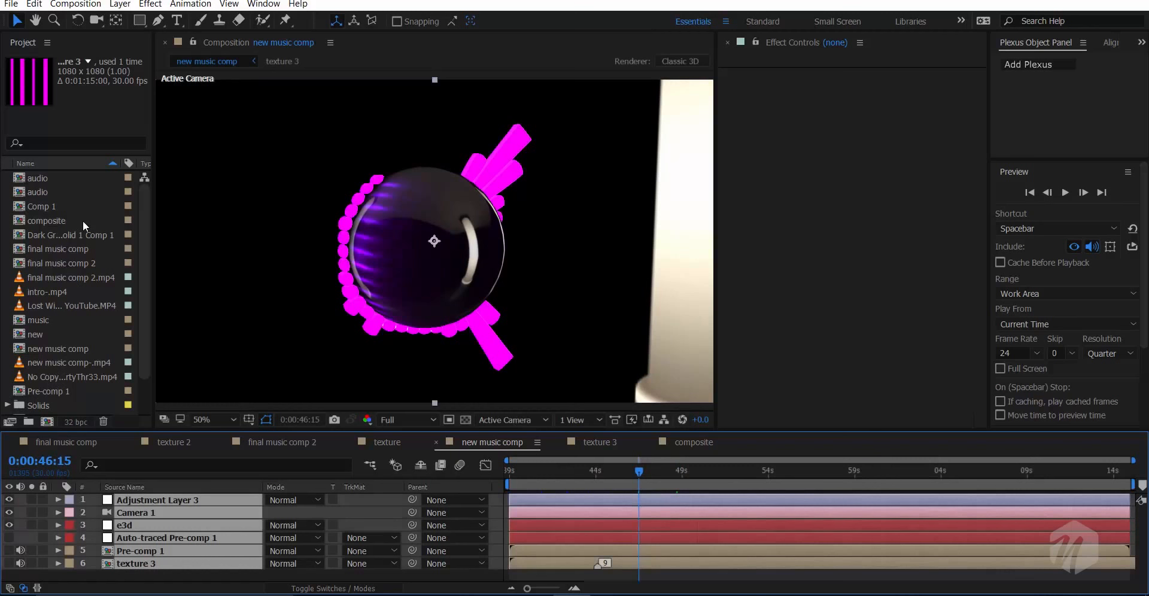
{"action": "left_click", "coordinate": [68, 265]}
{"action": "key", "text": "ctrl+a"}
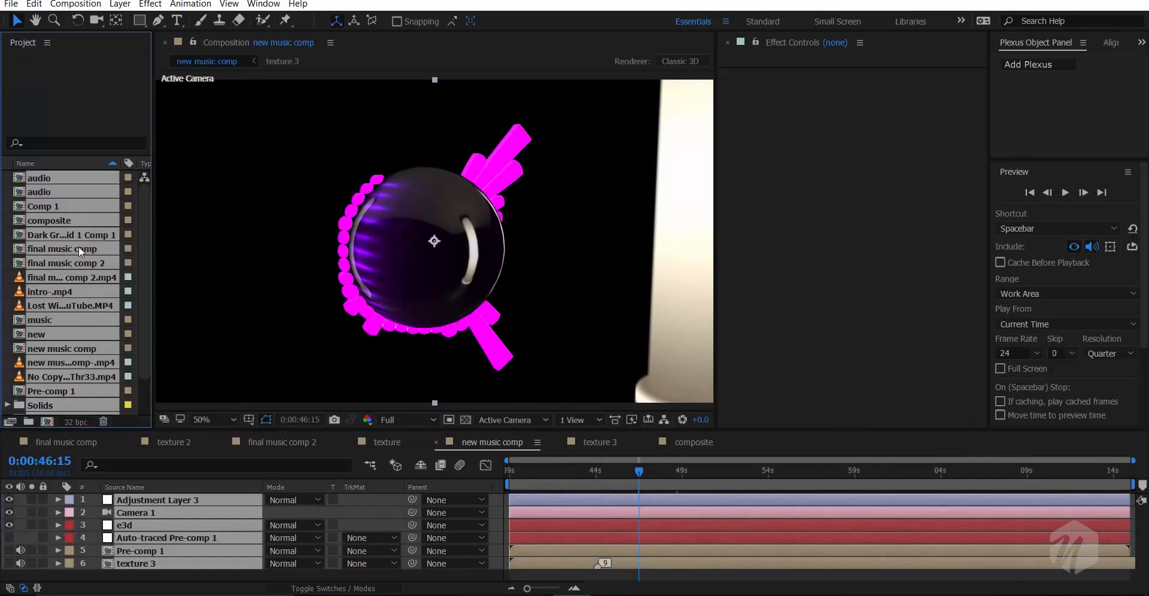
{"action": "left_click", "coordinate": [30, 420]}
- Create a 1920 x 1080 px, 30 fps composition named sound keys with a duration of 0:01:50:00
{"action": "left_click", "coordinate": [46, 421]}
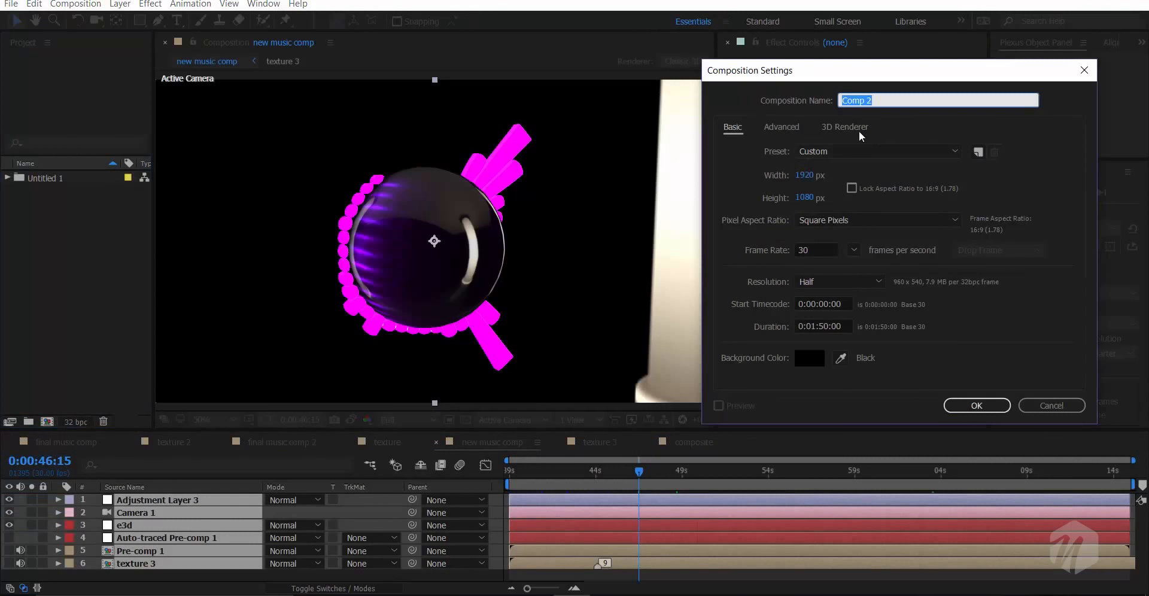
{"action": "left_click", "coordinate": [883, 98]}
{"action": "left_click_drag", "start_coordinate": [883, 98], "coordinate": [814, 125]}
{"action": "type", "text": "sound keys"}
{"action": "key", "text": "Return"}
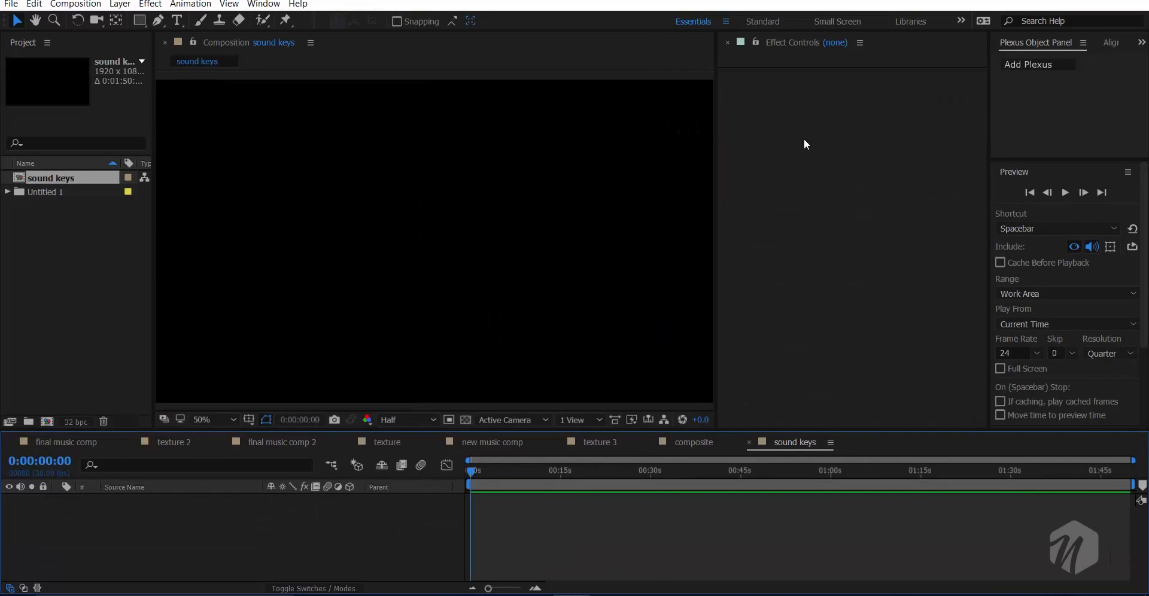
- Close all the old compositions in the timeline, leaving only sound keys open
{"action": "left_click", "coordinate": [10, 442]}
{"action": "left_click", "coordinate": [10, 442]}
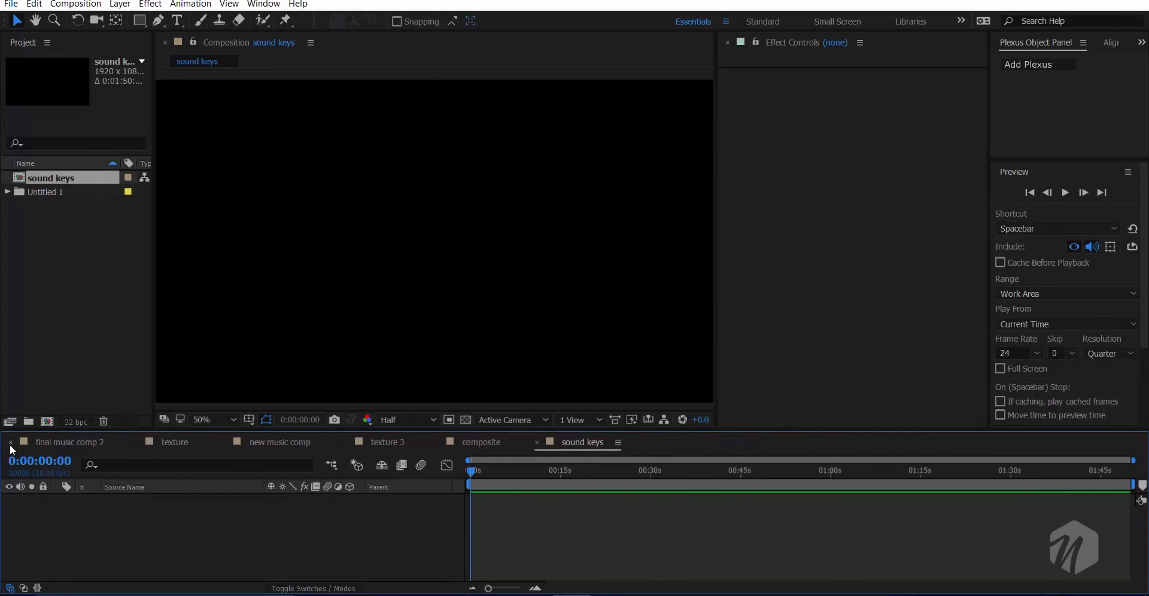
{"action": "left_click", "coordinate": [10, 442]}
{"action": "left_click", "coordinate": [10, 442]}
{"action": "left_click", "coordinate": [10, 443]}
{"action": "left_click", "coordinate": [10, 442]}
{"action": "left_click", "coordinate": [10, 443]}
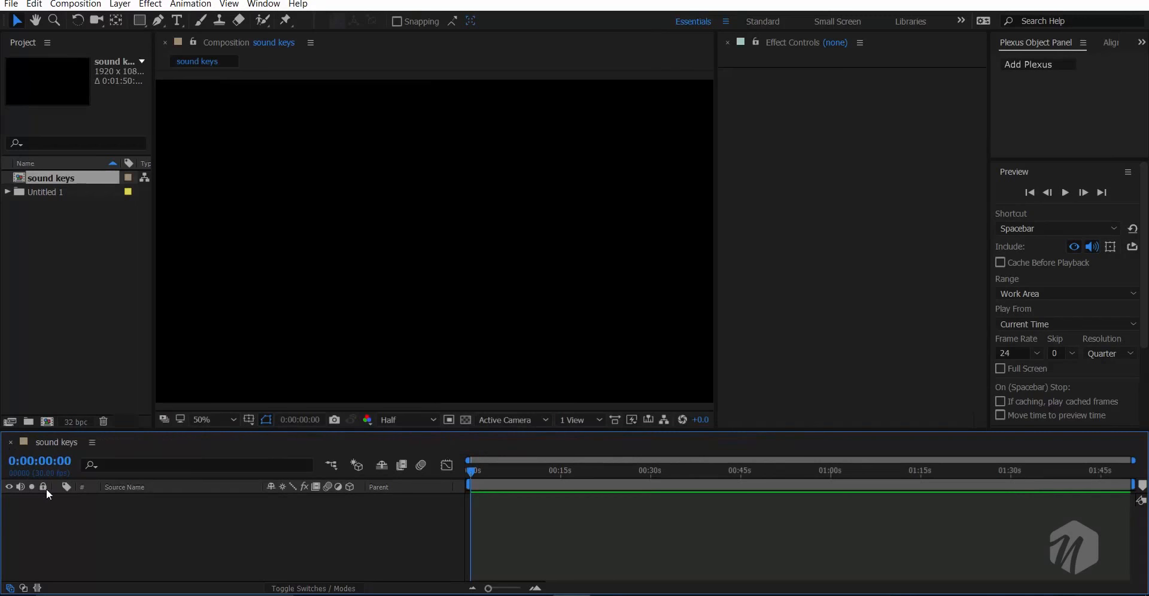
- Add a white 1920 x 1080 px solid named e3d to the sound keys composition
{"action": "right_click", "coordinate": [46, 490]}
{"action": "right_click", "coordinate": [202, 542]}
{"action": "mouse_move", "coordinate": [282, 418]}
{"action": "left_click", "coordinate": [444, 457]}
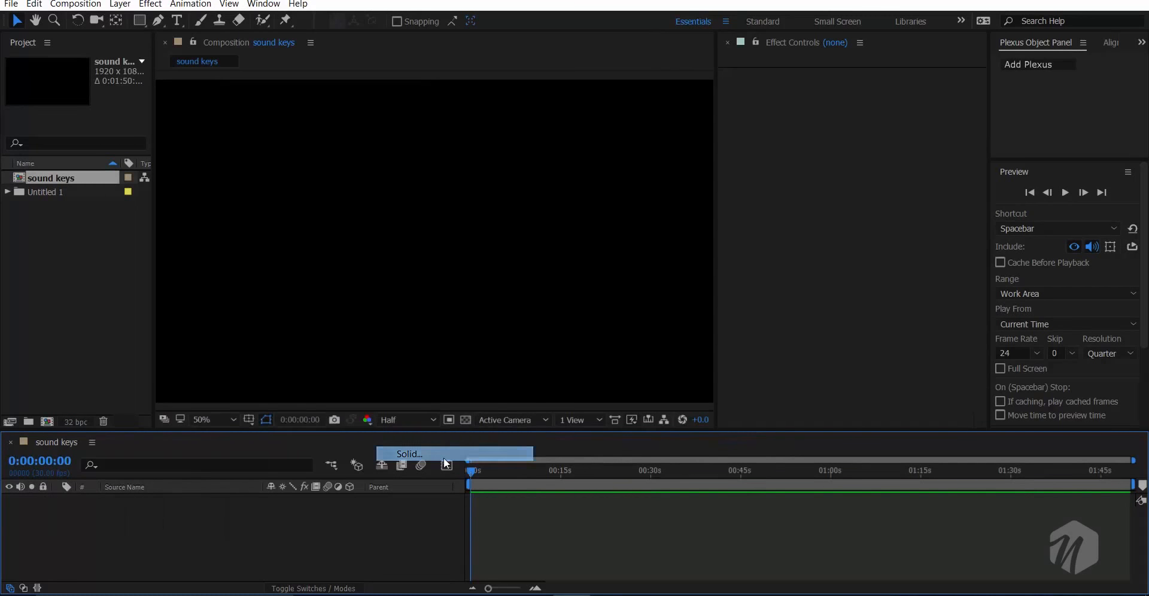
{"action": "type", "text": "e3d"}
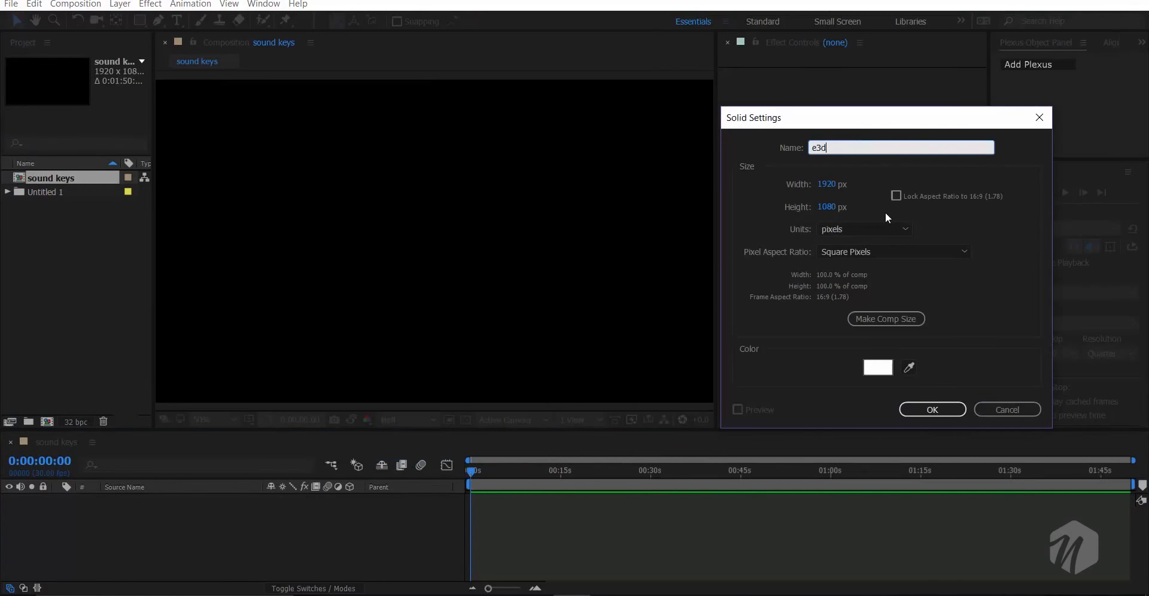
{"action": "key", "text": "Return"}
- Add a second white 1920 x 1080 px solid named soundkeys to the sound keys composition
{"action": "right_click", "coordinate": [193, 575]}
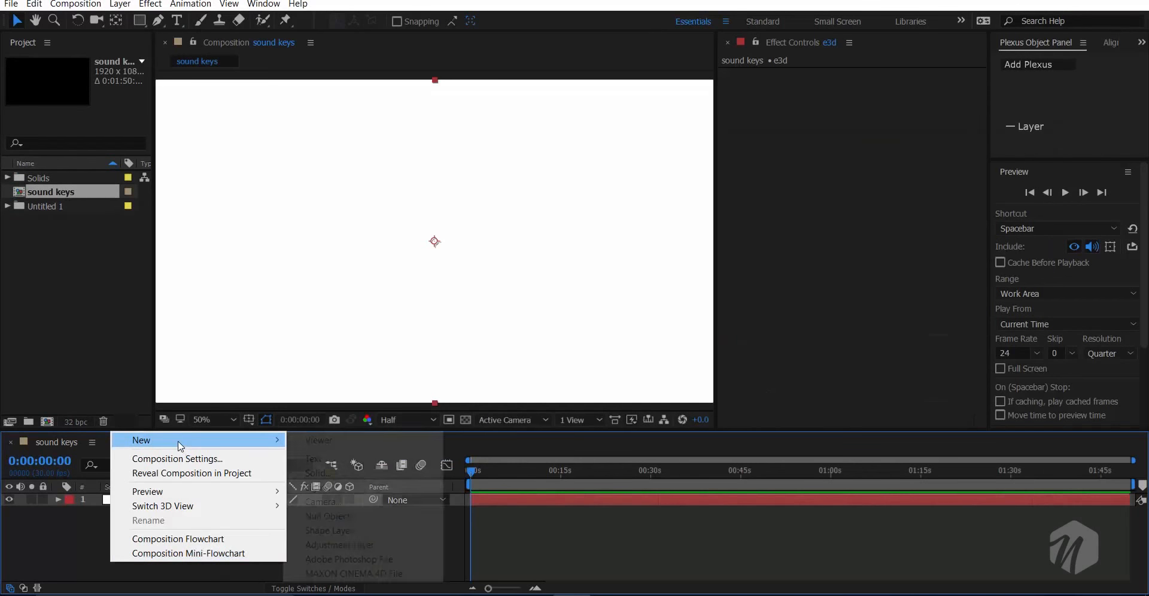
{"action": "mouse_move", "coordinate": [179, 437]}
{"action": "left_click", "coordinate": [329, 465]}
{"action": "type", "text": "soun"}
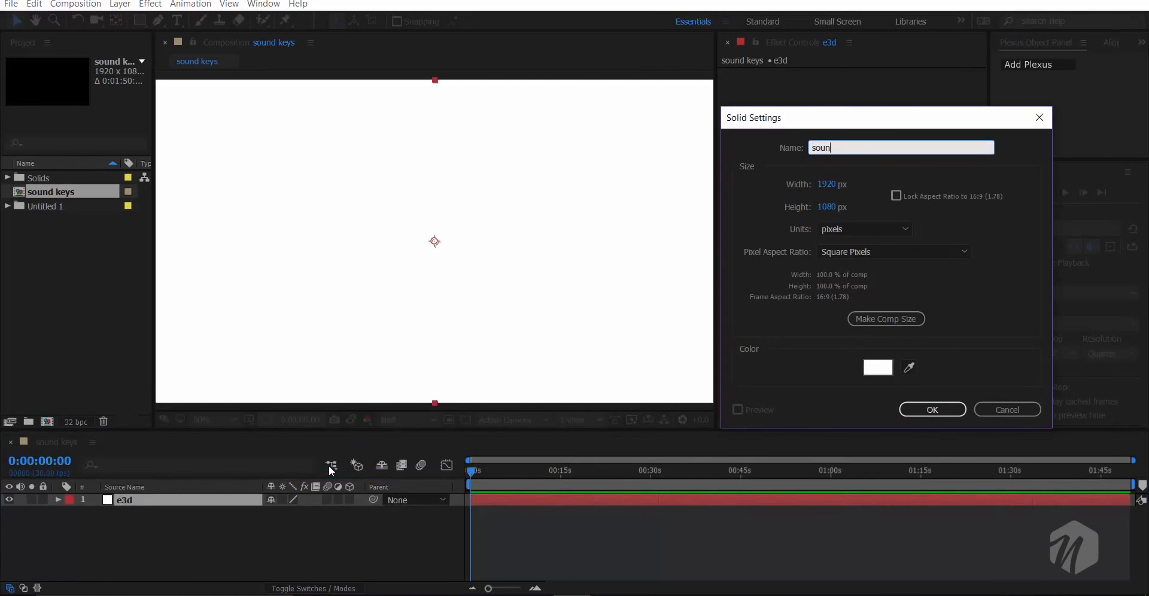
{"action": "type", "text": "dkeys"}
{"action": "key", "text": "Return"}
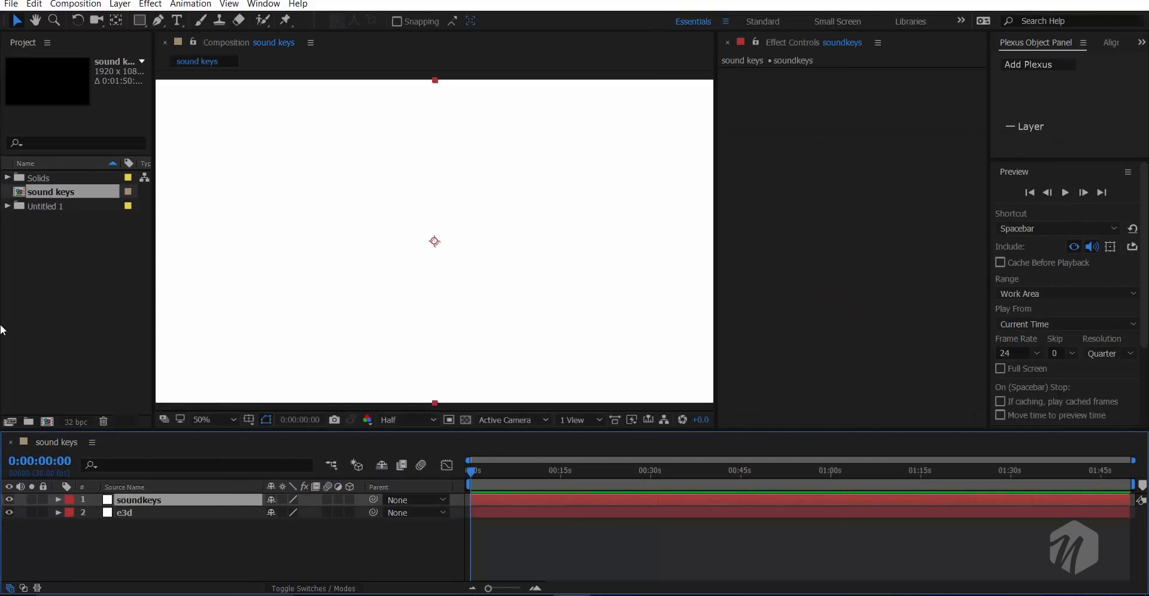
- Add the Bay Breeze - FortyThr33.mp4 music file from the Untitled 1 folder to the timeline beneath the two solids
{"action": "left_click", "coordinate": [8, 178]}
{"action": "left_click", "coordinate": [7, 178]}
{"action": "left_click", "coordinate": [7, 206]}
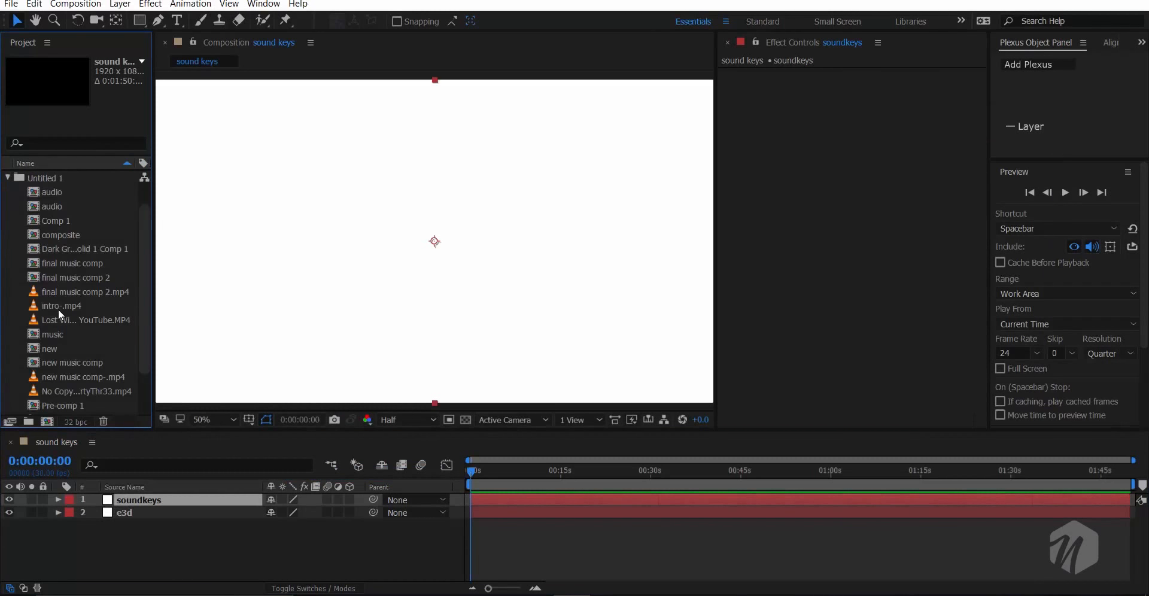
{"action": "double_click", "coordinate": [80, 389]}
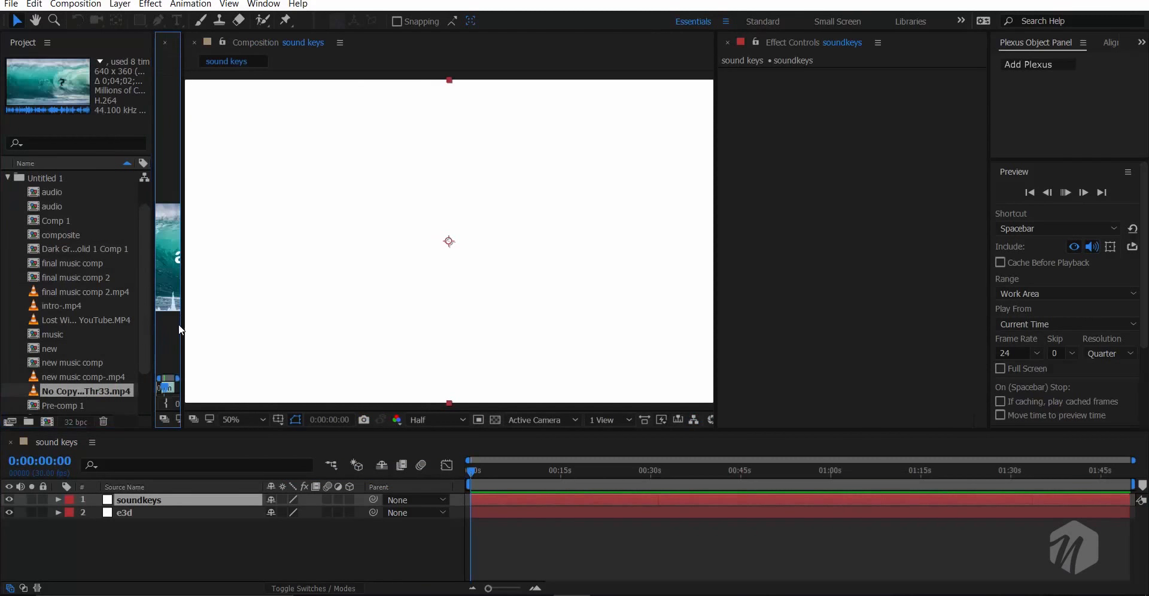
{"action": "left_click", "coordinate": [162, 387]}
{"action": "left_click_drag", "start_coordinate": [64, 389], "coordinate": [176, 530]}
{"action": "left_click", "coordinate": [9, 179]}
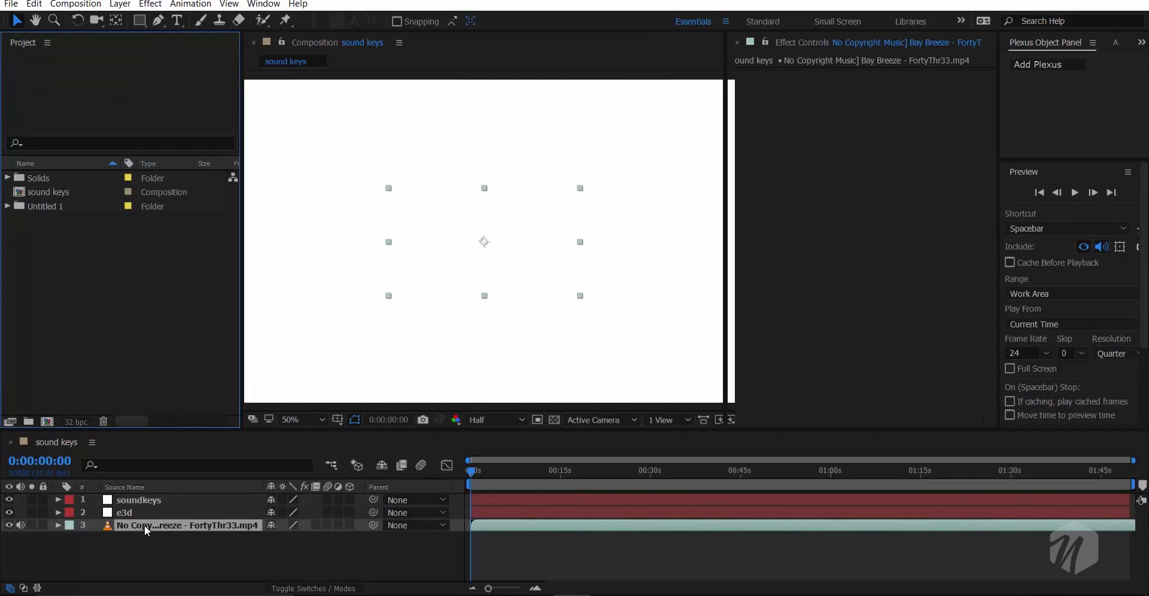
- Move the soundkeys layer directly above the music layer and pre-compose those two layers as audio
{"action": "left_click_drag", "start_coordinate": [142, 504], "coordinate": [198, 530]}
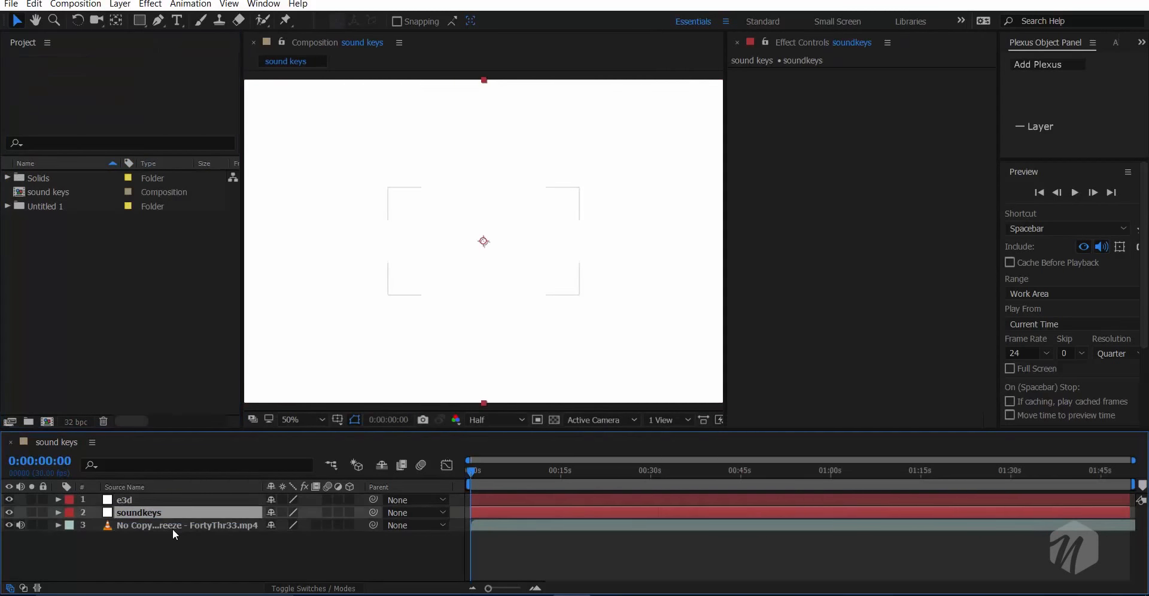
{"action": "left_click", "coordinate": [172, 528], "text": "ctrl"}
{"action": "right_click", "coordinate": [170, 515], "text": "ctrl"}
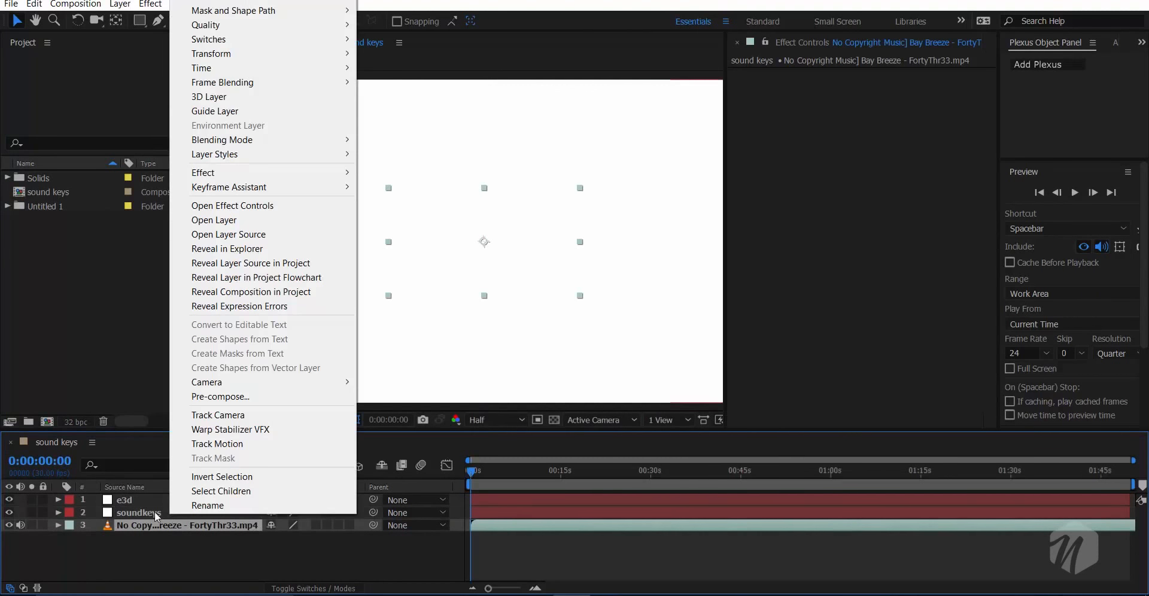
{"action": "left_click", "coordinate": [154, 511], "text": "ctrl"}
{"action": "right_click", "coordinate": [154, 511], "text": "ctrl"}
{"action": "left_click", "coordinate": [161, 506]}
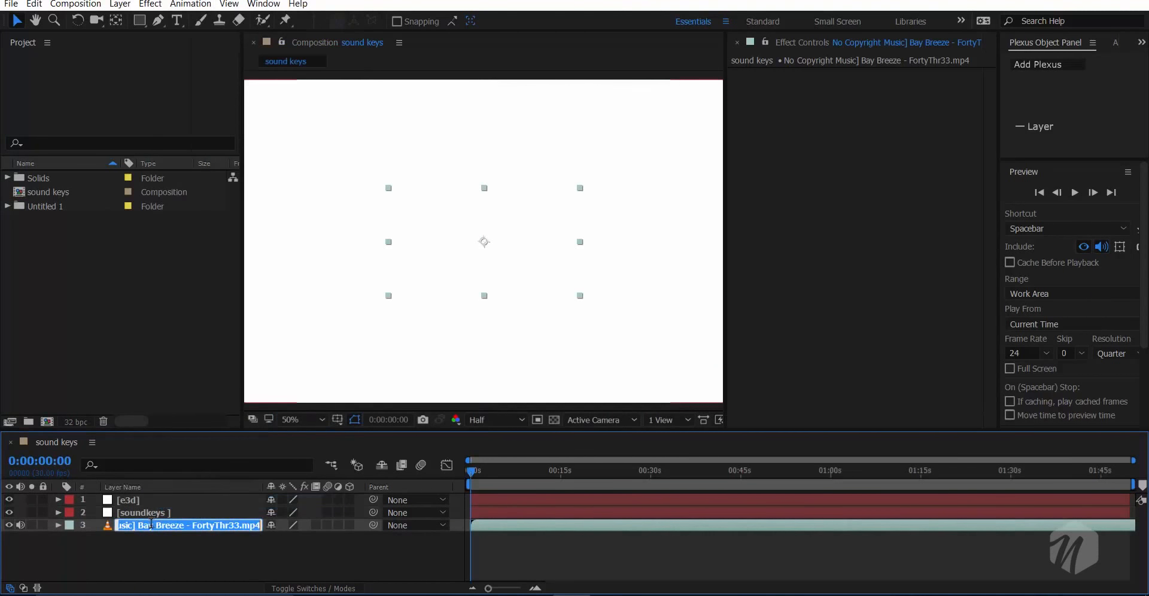
{"action": "right_click", "coordinate": [206, 513]}
{"action": "left_click", "coordinate": [272, 399]}
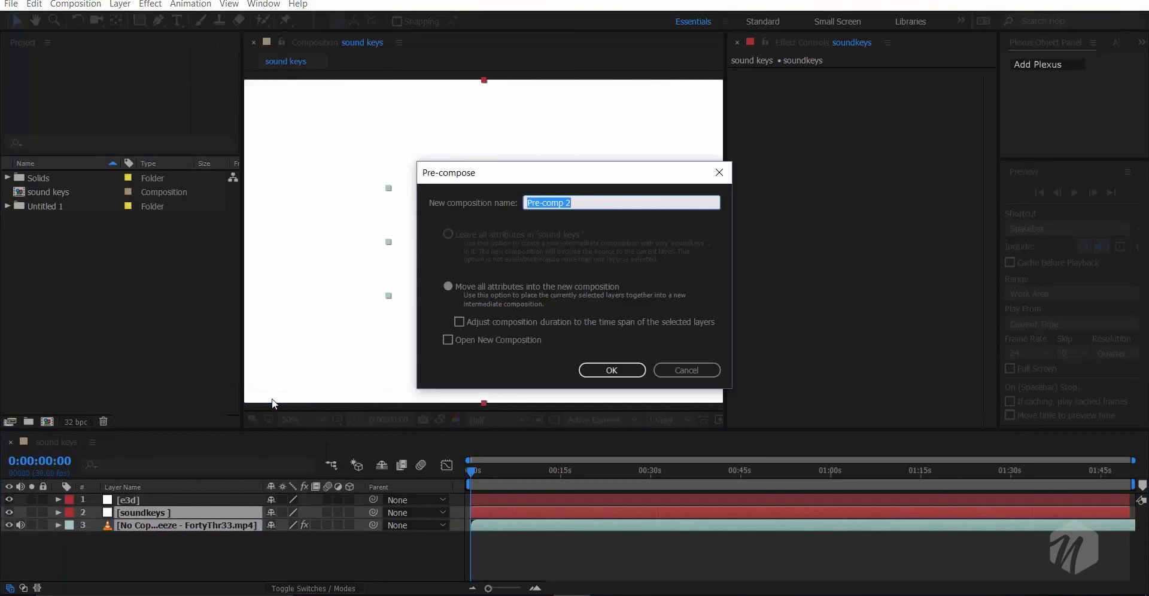
{"action": "type", "text": "audio"}
{"action": "key", "text": "Return"}
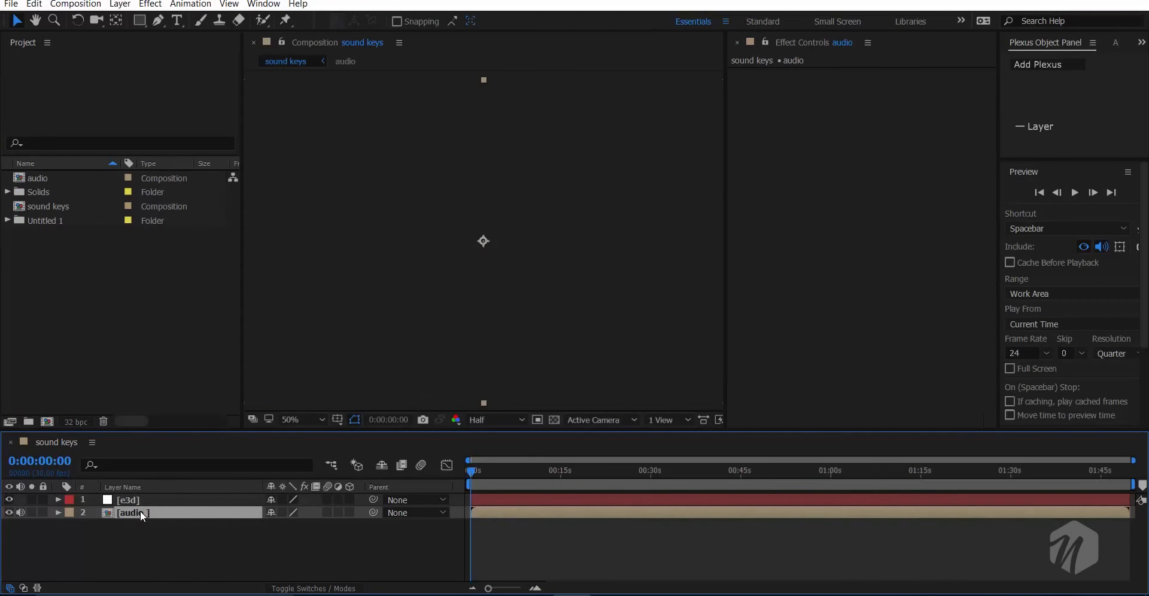
- Open the audio composition and apply the Sound Keys effect to its soundkeys layer
{"action": "double_click", "coordinate": [140, 513]}
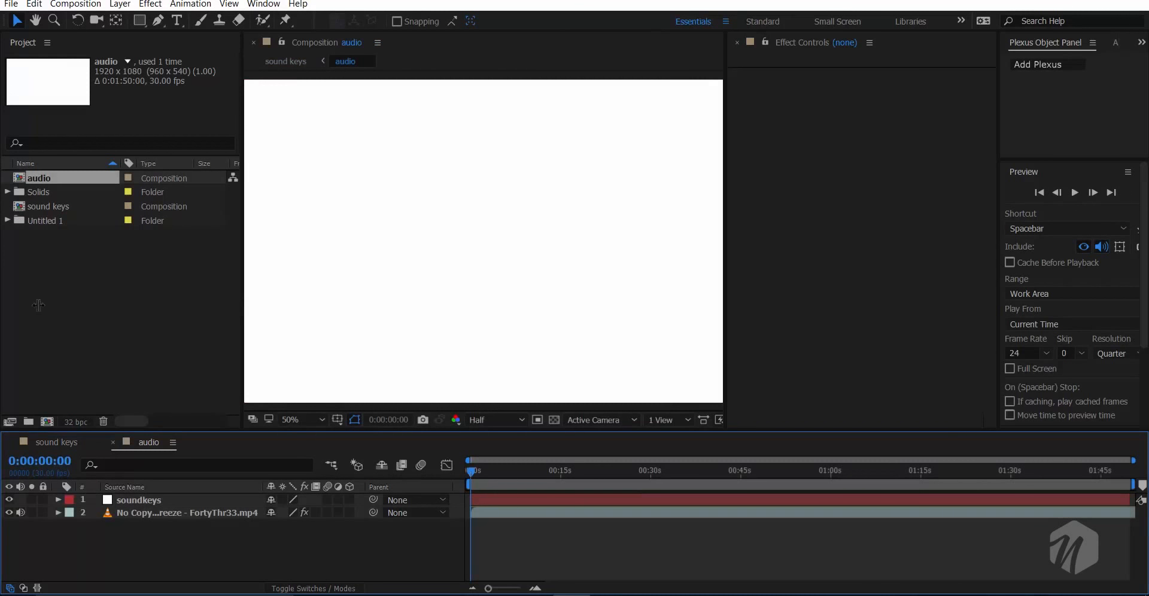
{"action": "left_click_drag", "start_coordinate": [38, 306], "coordinate": [28, 310]}
{"action": "left_click", "coordinate": [139, 500]}
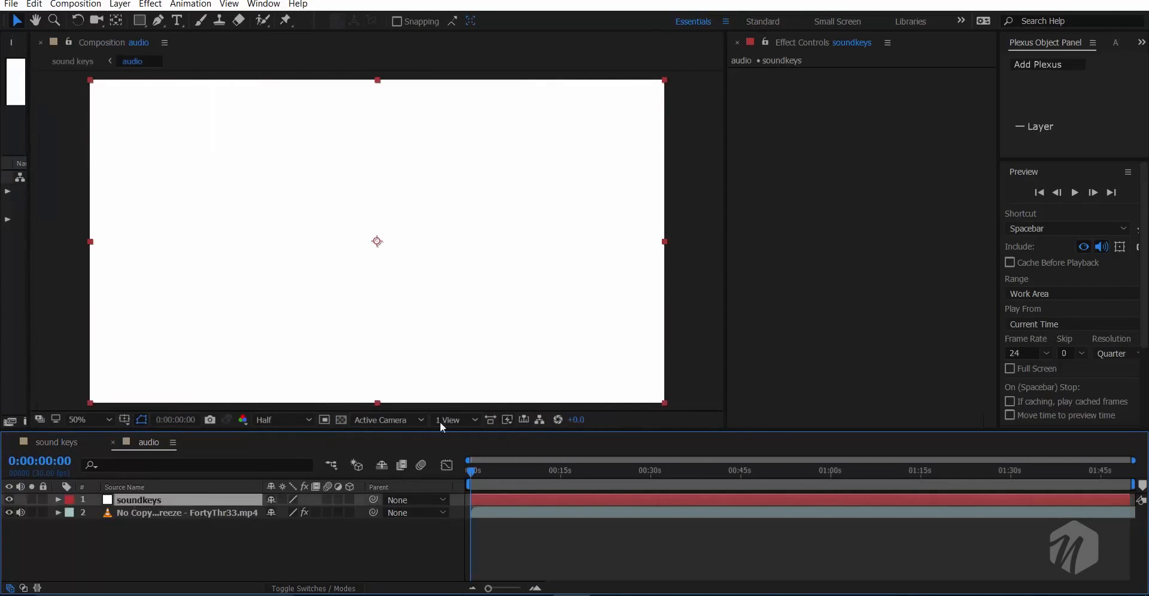
{"action": "left_click", "coordinate": [780, 292]}
{"action": "key", "text": "ctrl+space"}
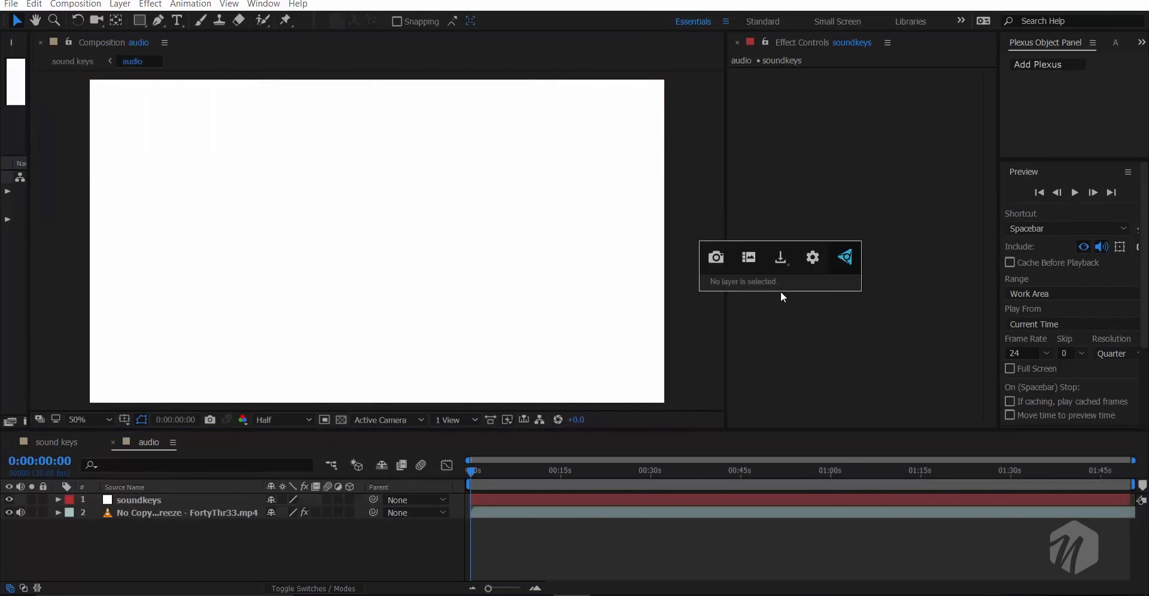
{"action": "left_click", "coordinate": [169, 500]}
{"action": "left_click", "coordinate": [863, 204]}
{"action": "key", "text": "ctrl+space"}
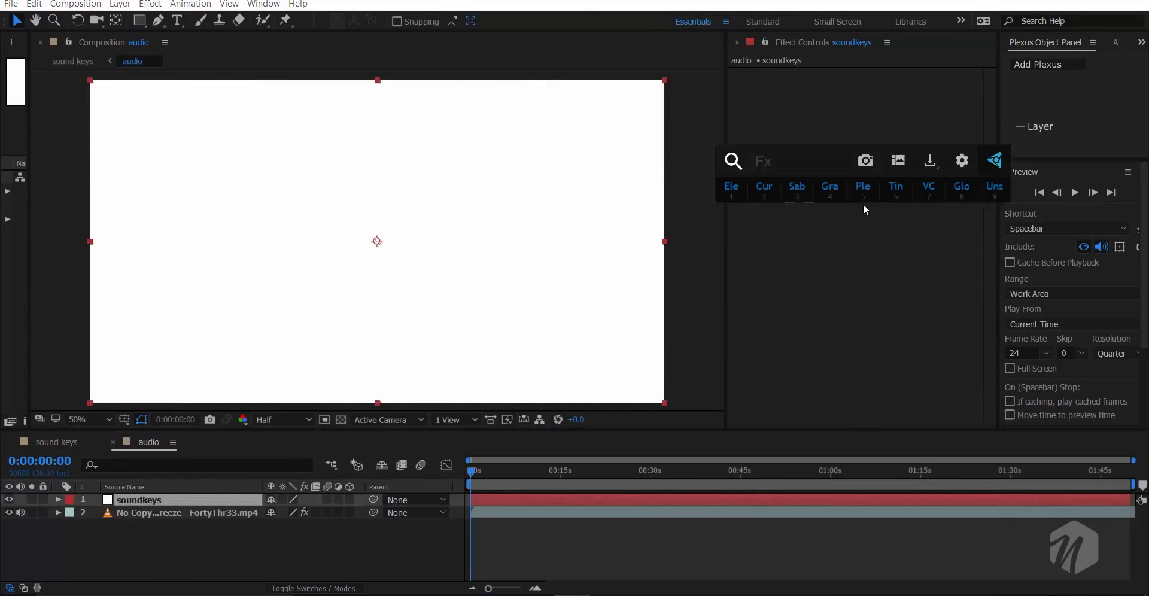
{"action": "type", "text": "sound"}
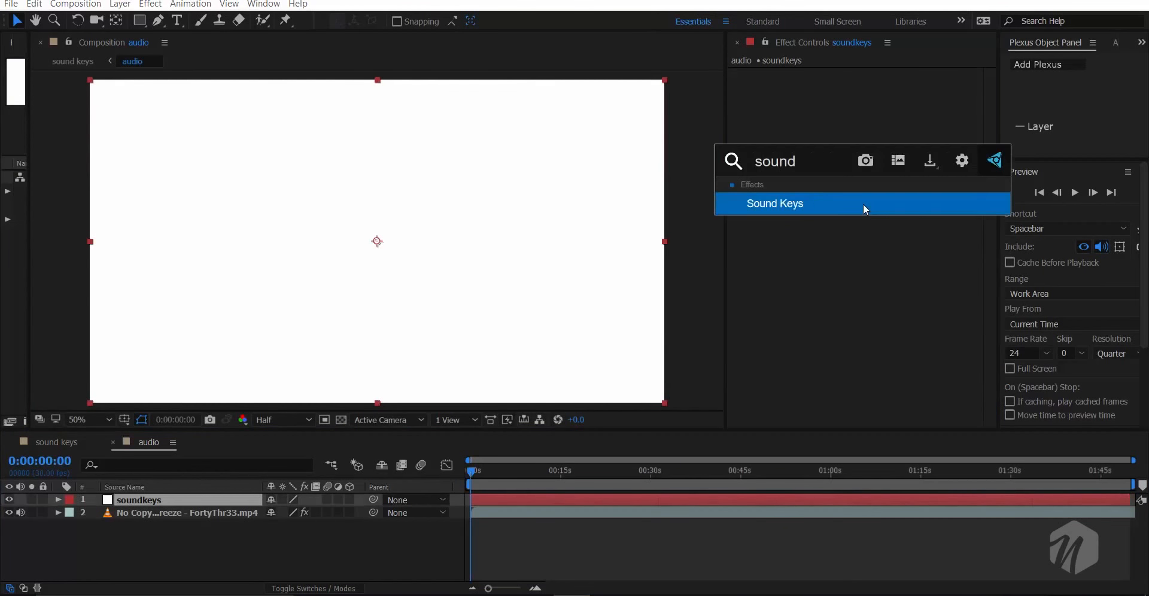
{"action": "key", "text": "Return"}
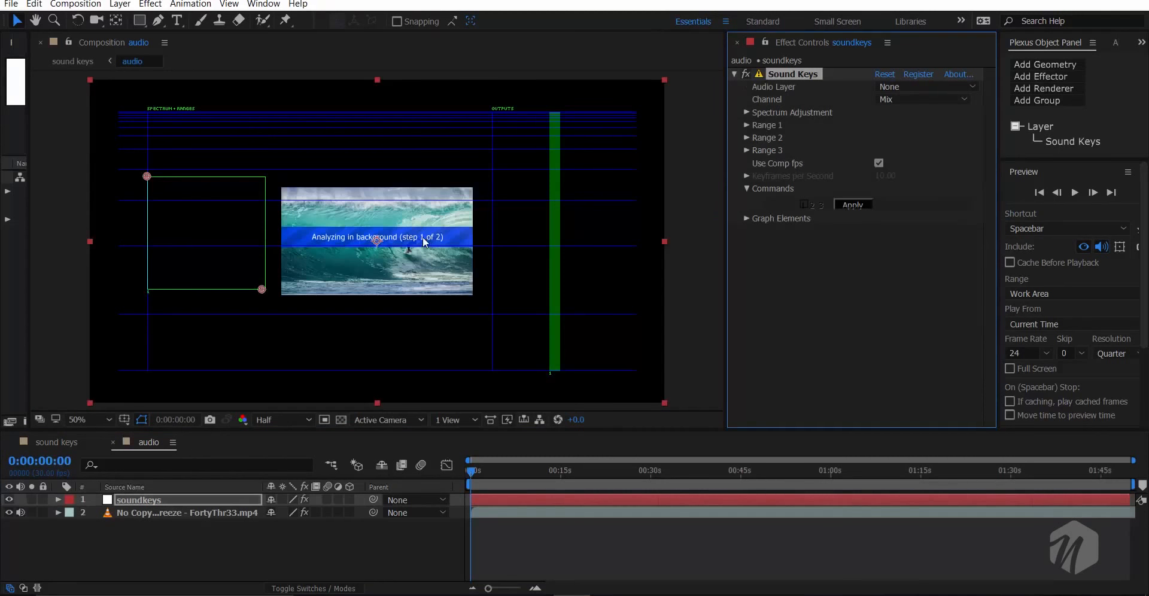
- Set the effect's Audio Layer to the Bay Breeze music file and turn off Logarithmic Scale, Spectrum and Selection Ranges
{"action": "left_click", "coordinate": [904, 86]}
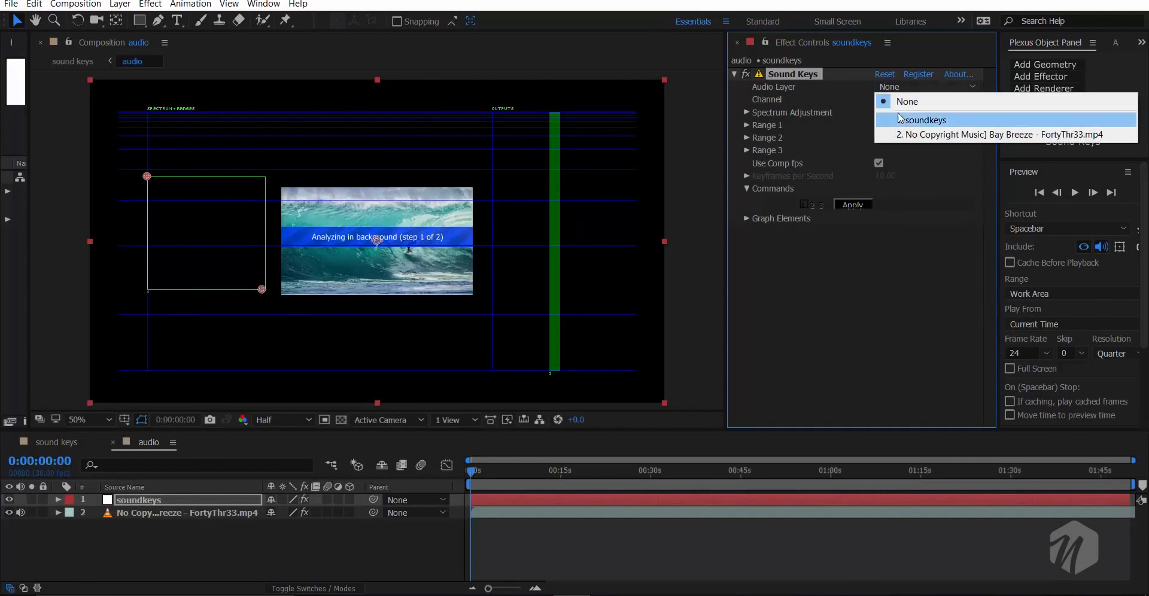
{"action": "left_click", "coordinate": [926, 133]}
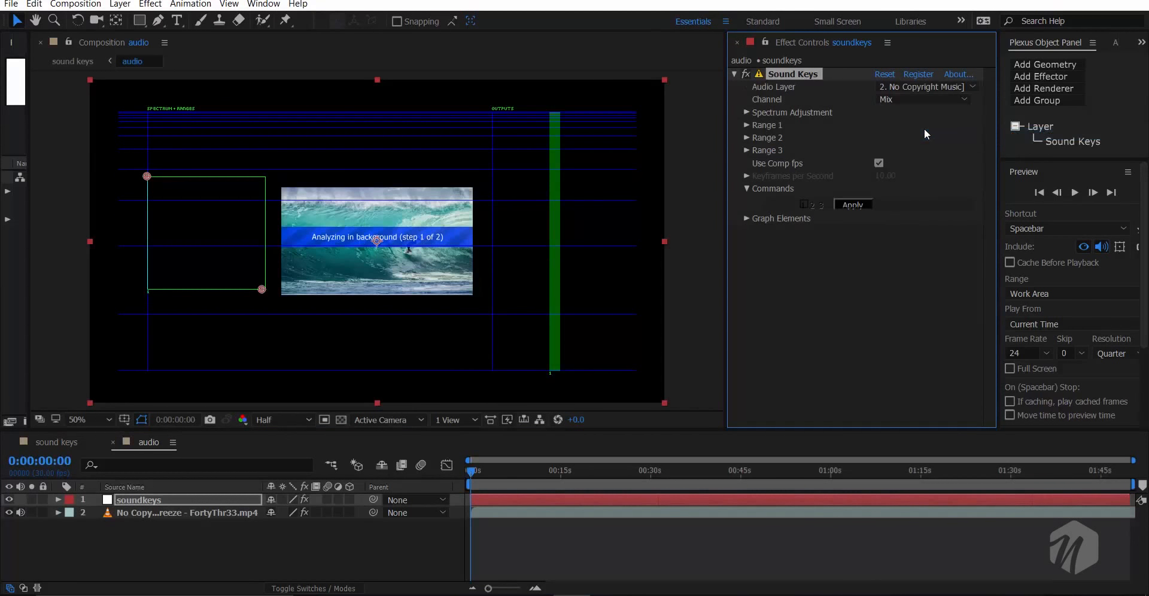
{"action": "left_click", "coordinate": [746, 219]}
{"action": "left_click", "coordinate": [878, 231]}
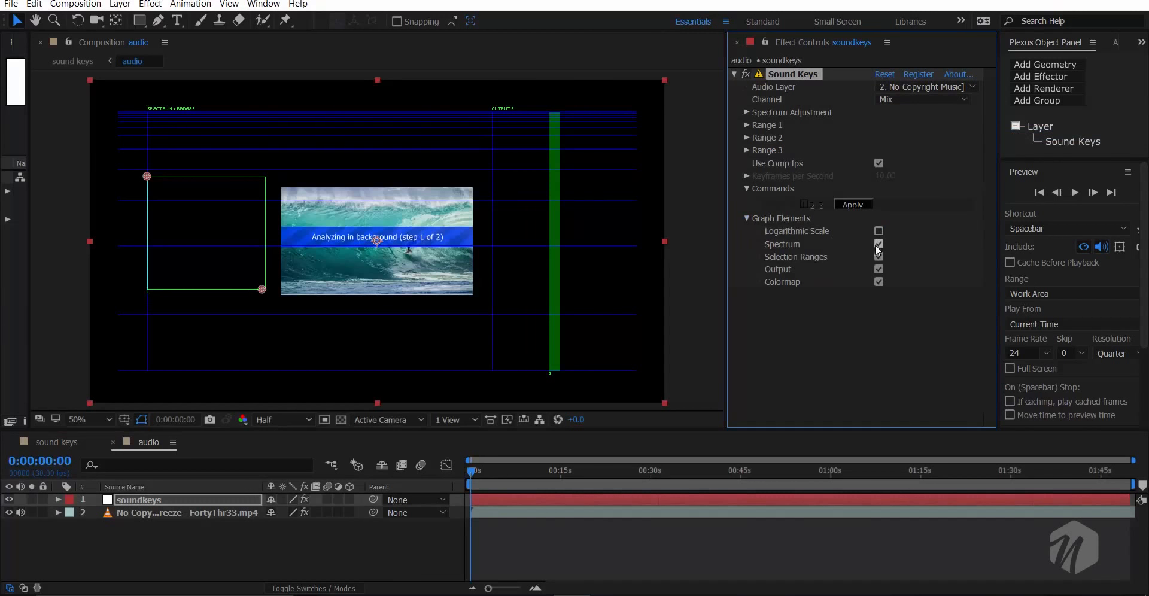
{"action": "left_click", "coordinate": [879, 244]}
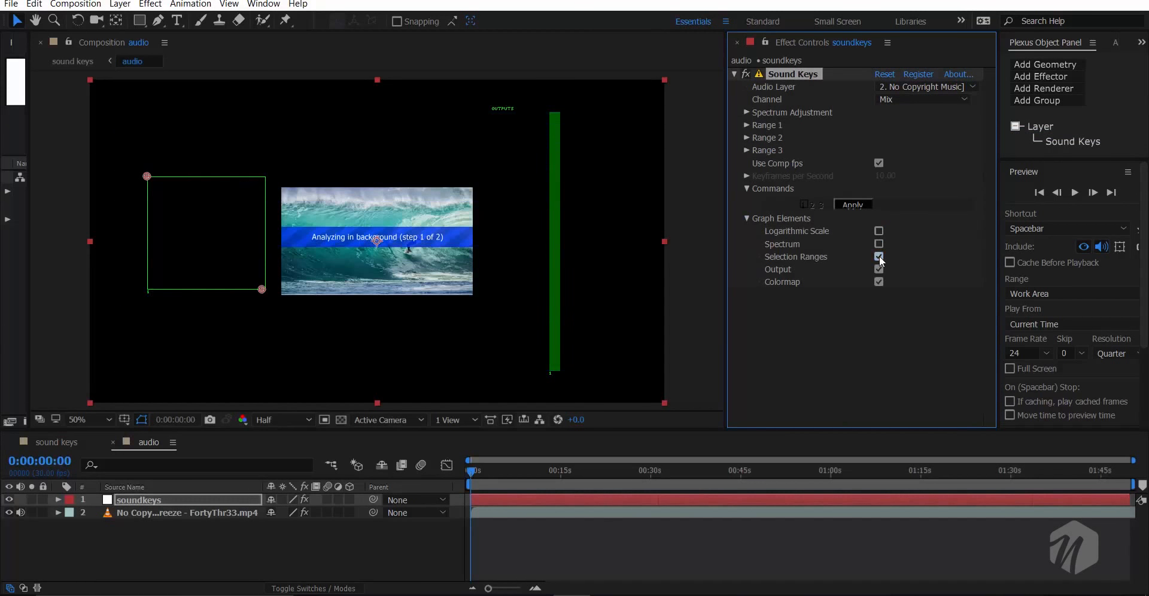
{"action": "left_click", "coordinate": [879, 256]}
- Hide the music layer's video and leave Spectrum as the only enabled graph element, with Selection Ranges, Output and Colormap off
{"action": "left_click_drag", "start_coordinate": [569, 481], "coordinate": [599, 471]}
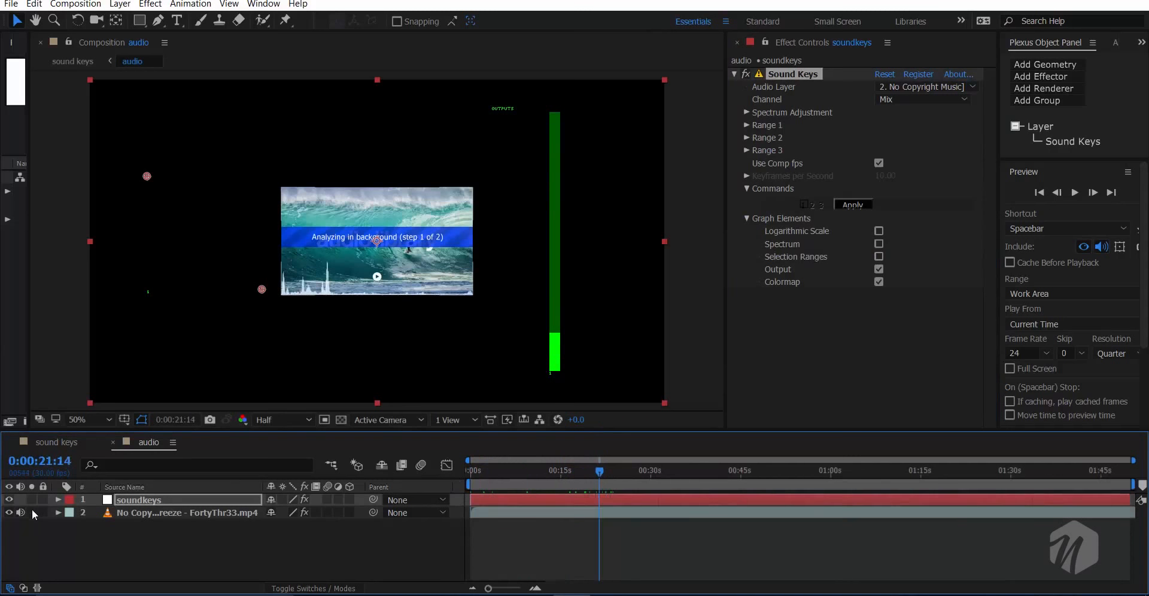
{"action": "left_click", "coordinate": [9, 512]}
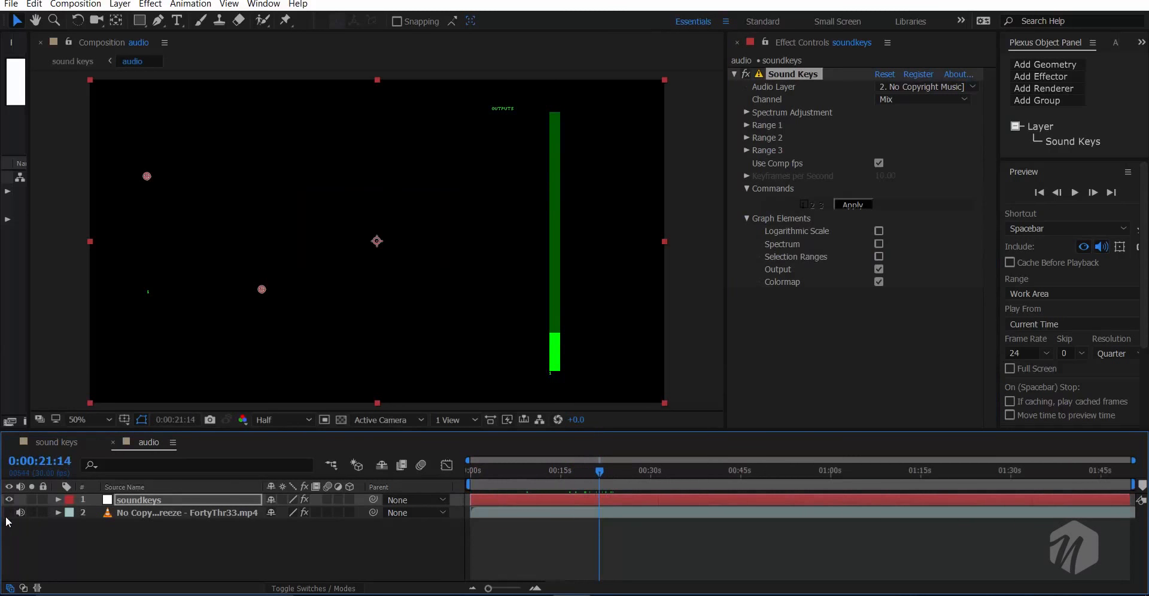
{"action": "left_click", "coordinate": [879, 257]}
{"action": "left_click", "coordinate": [878, 243]}
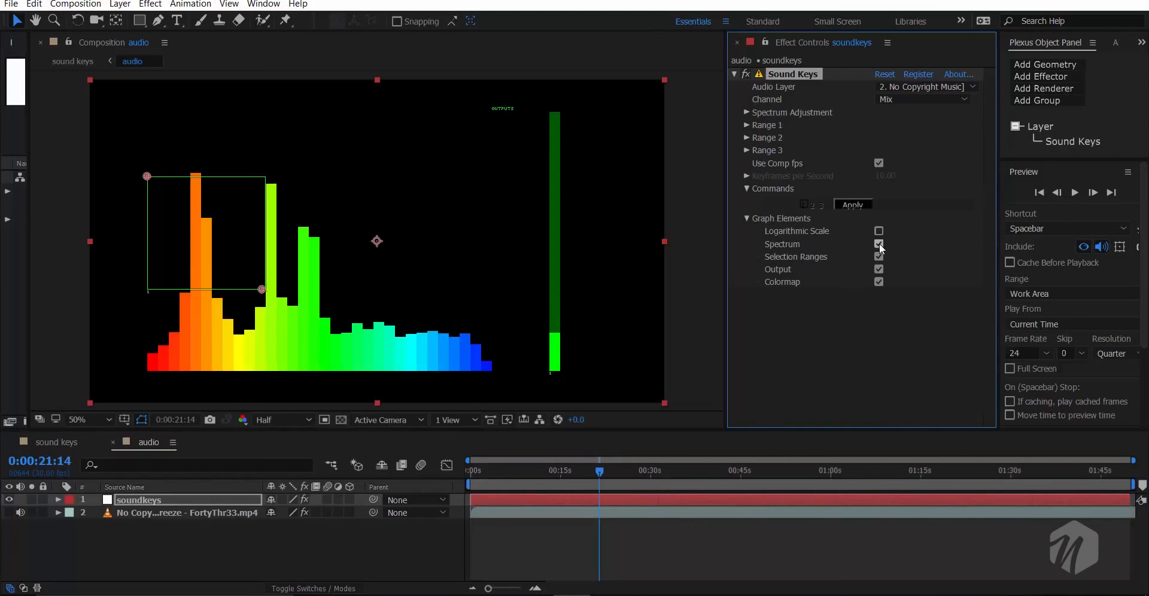
{"action": "left_click", "coordinate": [880, 257]}
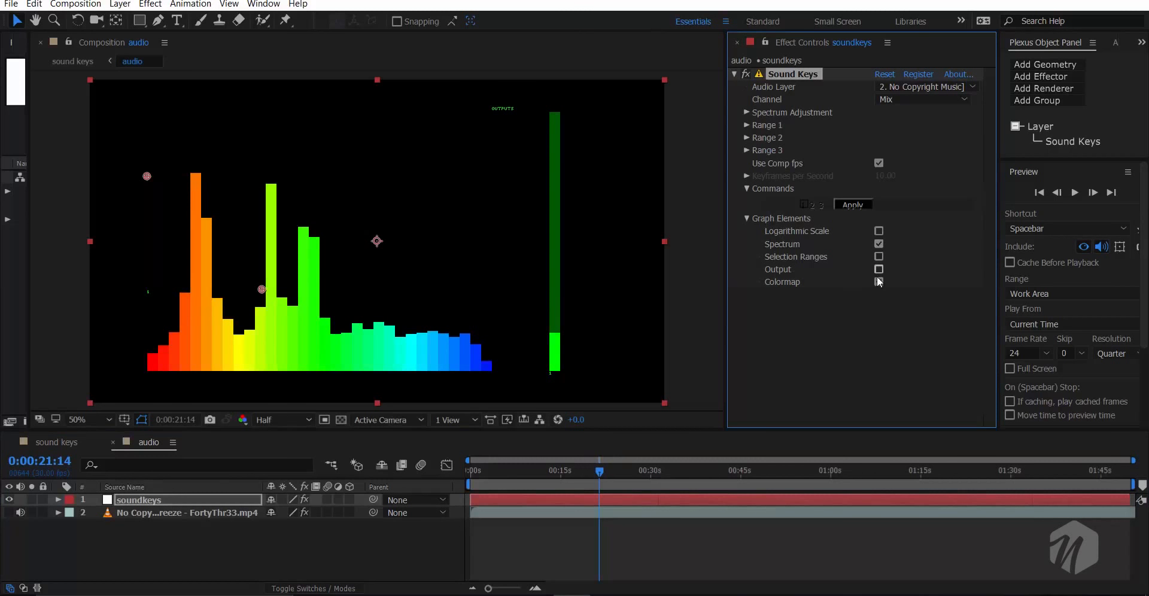
{"action": "left_click", "coordinate": [879, 269]}
{"action": "left_click", "coordinate": [878, 282]}
{"action": "mouse_move", "coordinate": [609, 476]}
{"action": "left_mouse_down"}
{"action": "mouse_move", "coordinate": [634, 493]}
{"action": "mouse_move", "coordinate": [559, 484]}
{"action": "mouse_move", "coordinate": [606, 494]}
{"action": "left_mouse_up"}
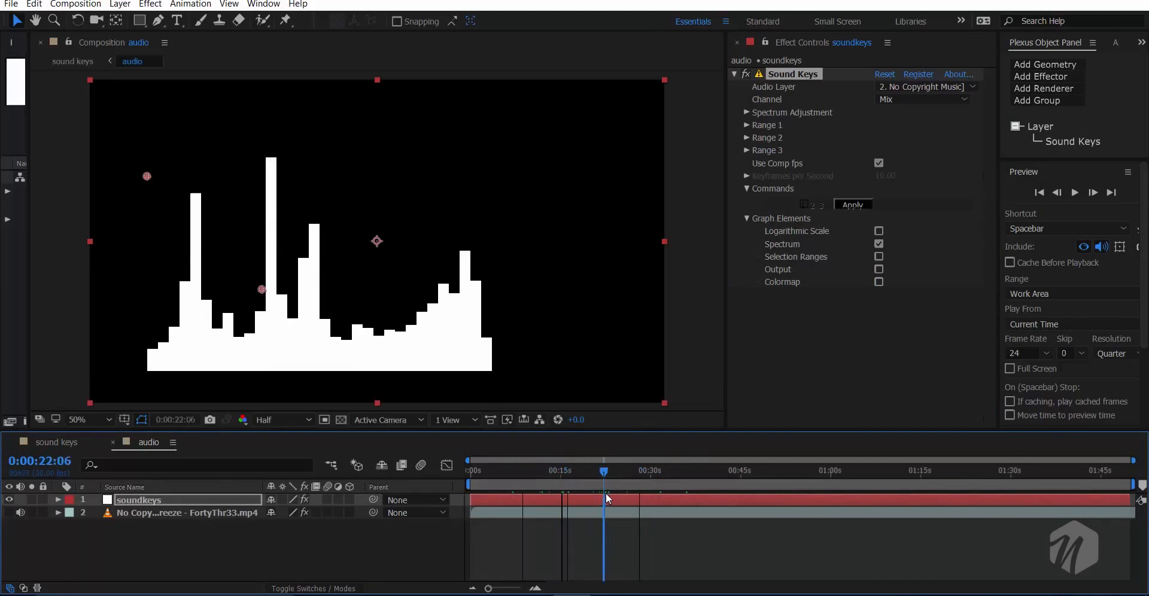
- Set the spectrum's Treble to 0.6 and enable Quantize with a Quantize Value of 50 and Fill Segment of 92%
{"action": "left_click", "coordinate": [748, 112]}
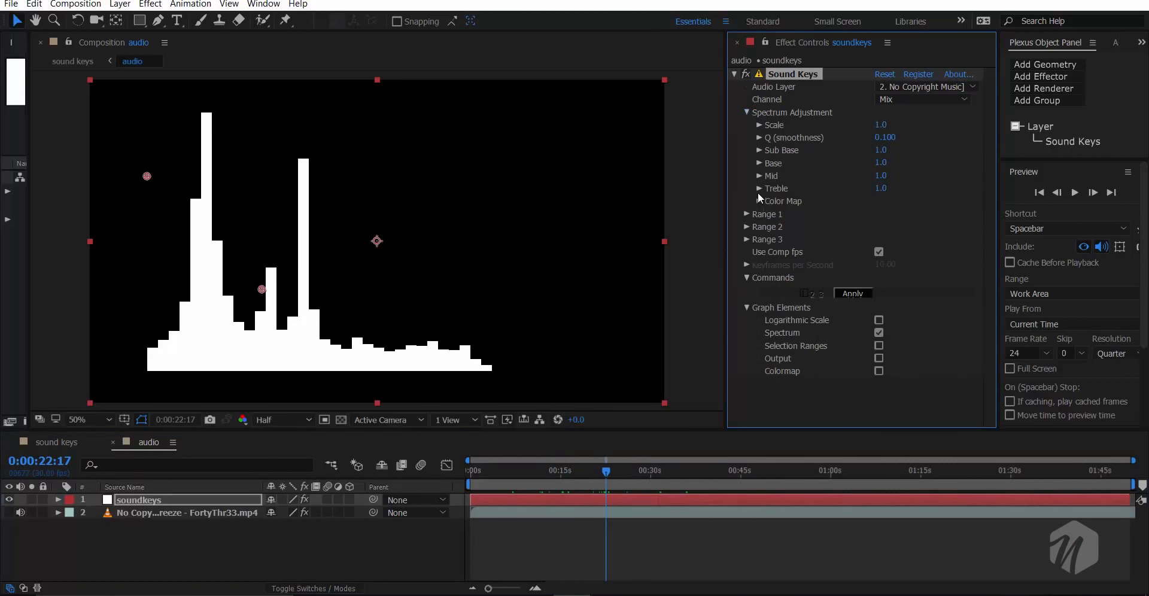
{"action": "left_click_drag", "start_coordinate": [881, 188], "coordinate": [893, 233]}
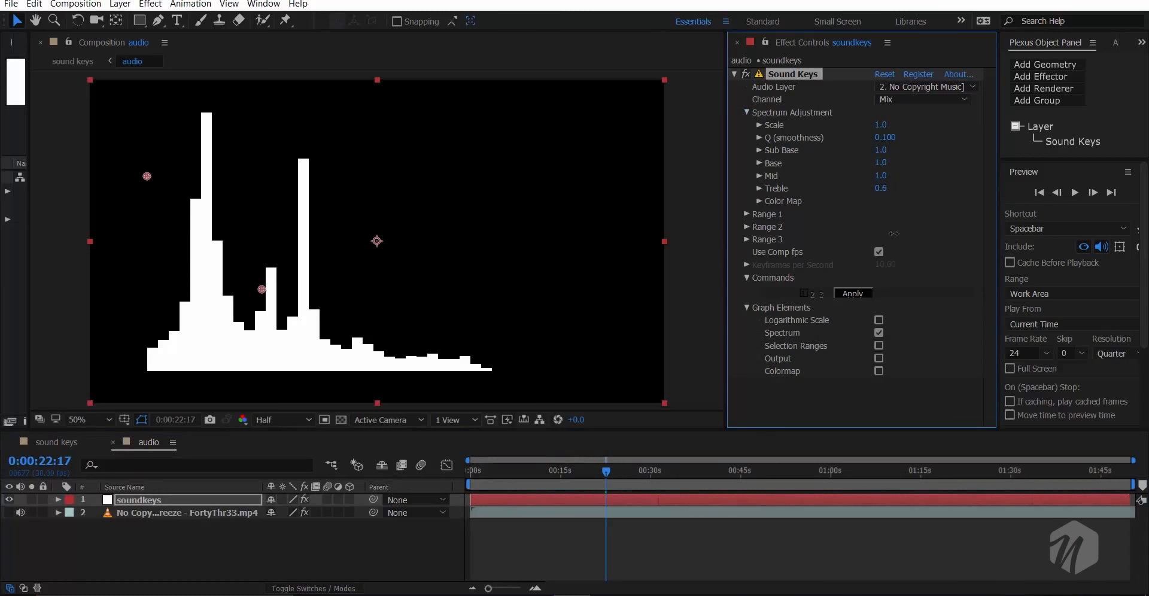
{"action": "left_click", "coordinate": [760, 201]}
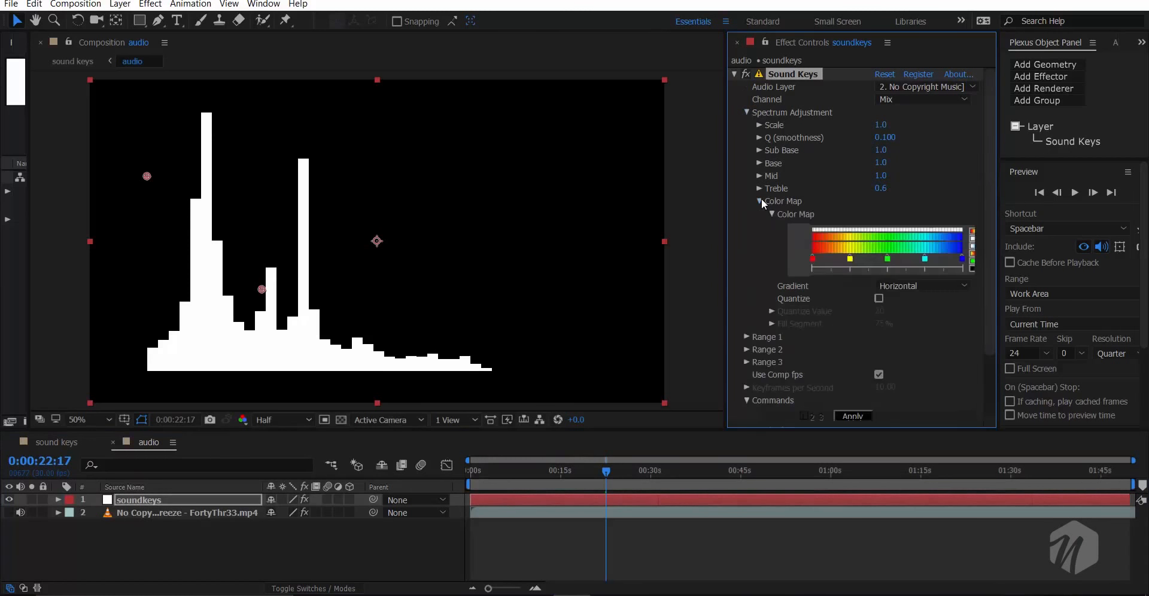
{"action": "left_click", "coordinate": [879, 297]}
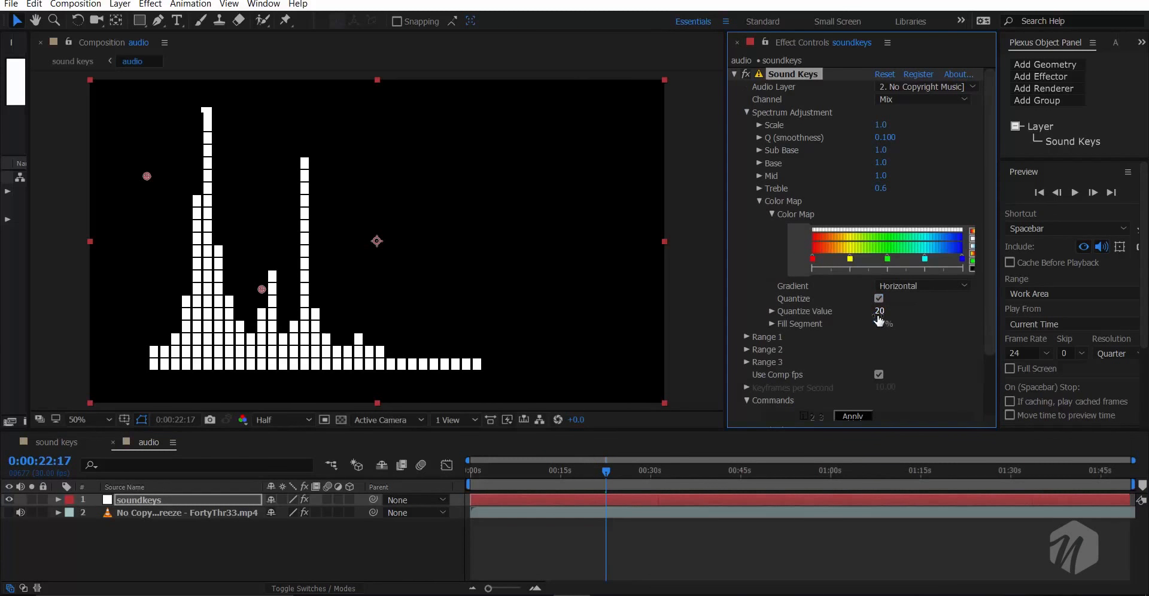
{"action": "left_click_drag", "start_coordinate": [885, 316], "coordinate": [991, 302]}
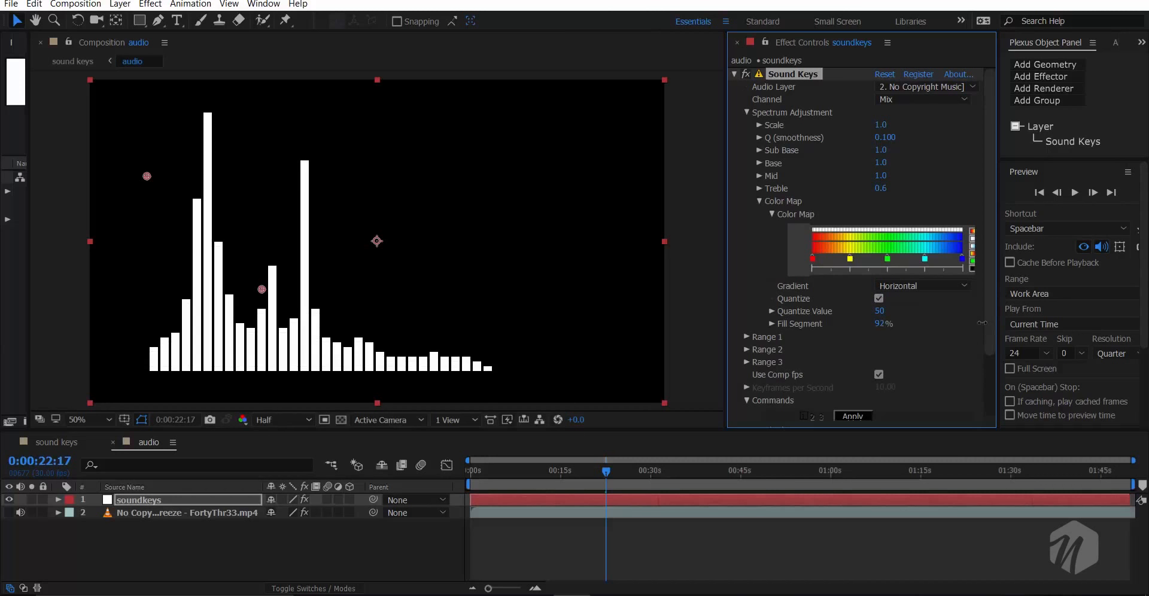
- Preview the spectrum bars at several points along the audio composition, then return to the sound keys composition
{"action": "left_click_drag", "start_coordinate": [541, 474], "coordinate": [378, 482]}
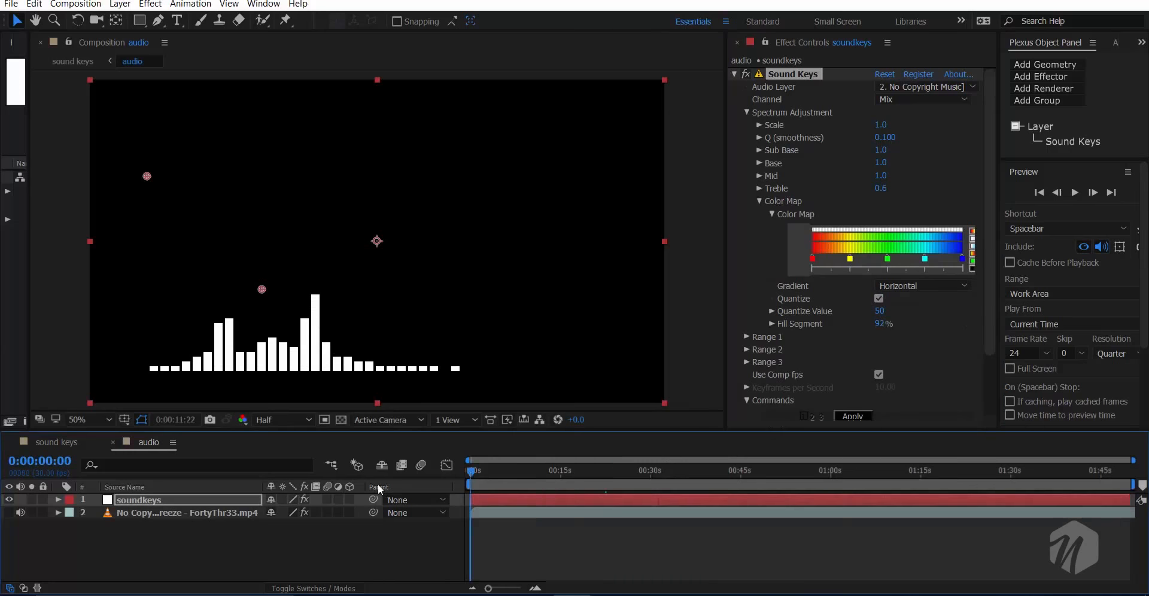
{"action": "key", "text": "space"}
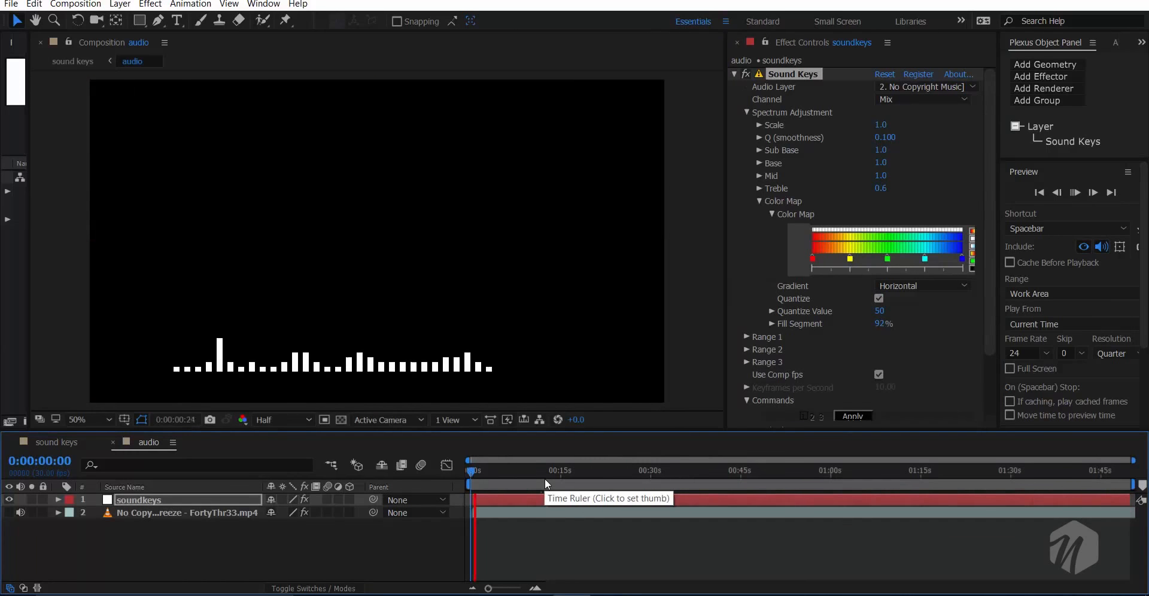
{"action": "left_click_drag", "start_coordinate": [577, 472], "coordinate": [803, 471]}
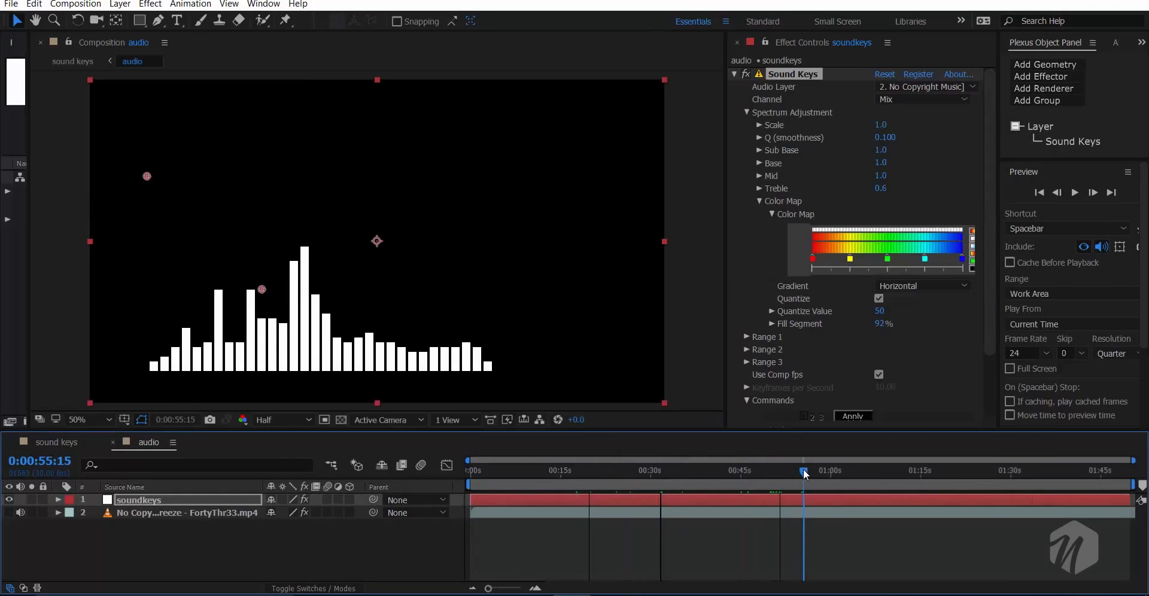
{"action": "left_click", "coordinate": [66, 446]}
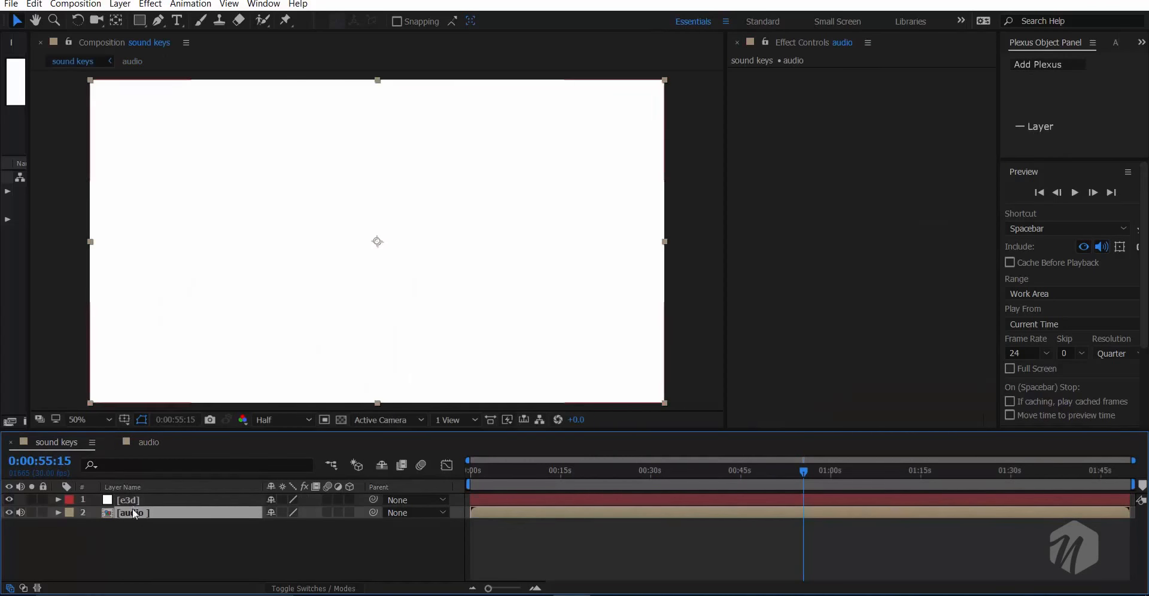
- Hide the e3d layer and move the audio layer to the right and slightly up in the frame
{"action": "left_click", "coordinate": [9, 500]}
{"action": "key", "text": "space"}
{"action": "mouse_move", "coordinate": [424, 324]}
{"action": "left_mouse_down"}
{"action": "mouse_move", "coordinate": [446, 293]}
{"action": "mouse_move", "coordinate": [435, 321]}
{"action": "left_mouse_up"}
{"action": "left_click_drag", "start_coordinate": [374, 360], "coordinate": [430, 341]}
{"action": "left_click", "coordinate": [248, 537]}
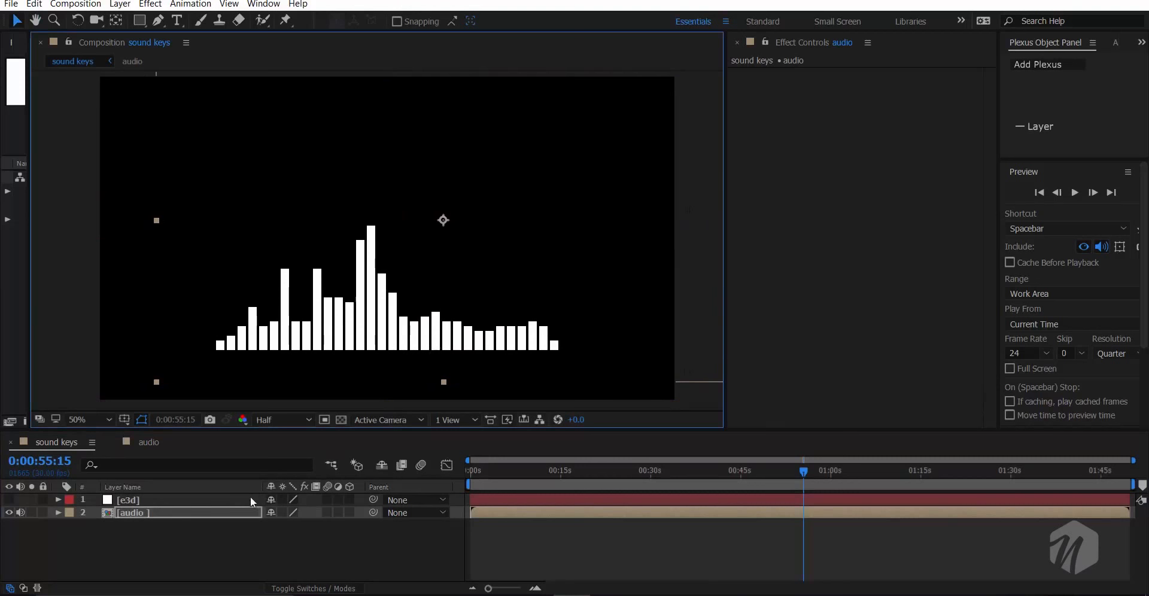
- Check the bars at several times, end the work area at 0:00:15:03 and trim the sound keys composition to it
{"action": "left_click", "coordinate": [488, 472]}
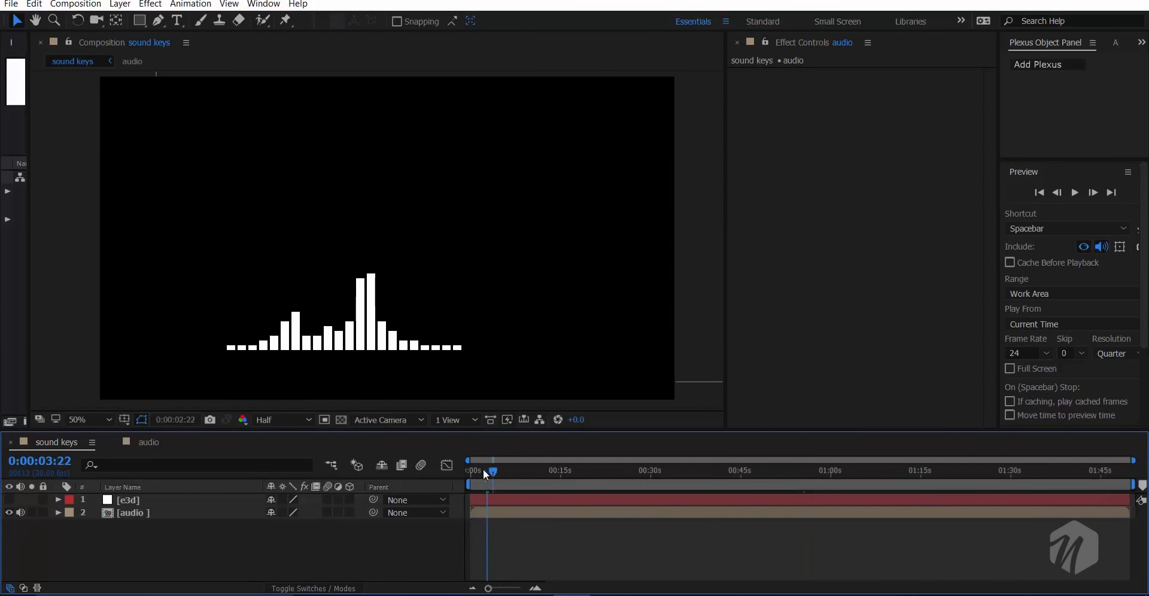
{"action": "left_click", "coordinate": [603, 472]}
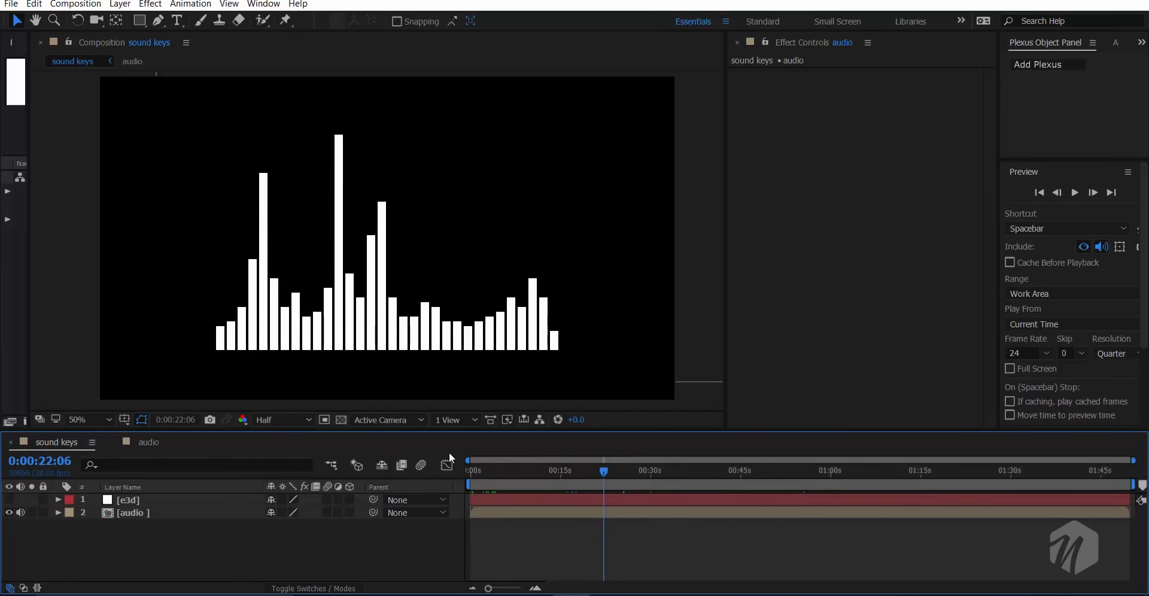
{"action": "left_click", "coordinate": [562, 471]}
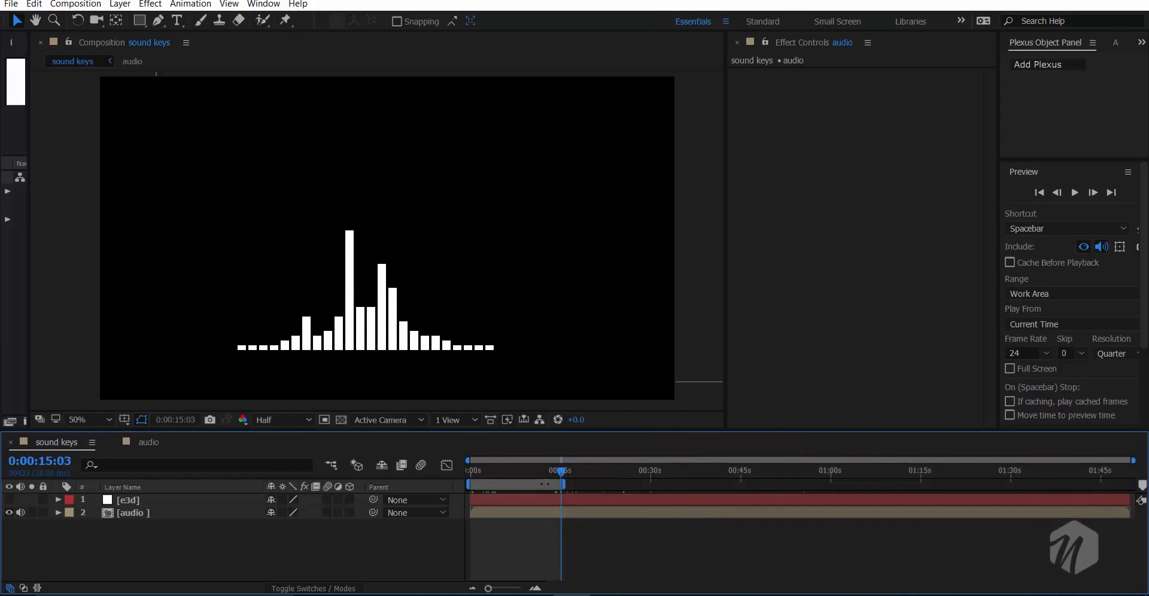
{"action": "right_click", "coordinate": [562, 482]}
{"action": "left_click", "coordinate": [579, 520]}
- Preview the trimmed composition from its start, mute the audio layer, and move the current time to 0:00:08:14
{"action": "key", "text": "Home"}
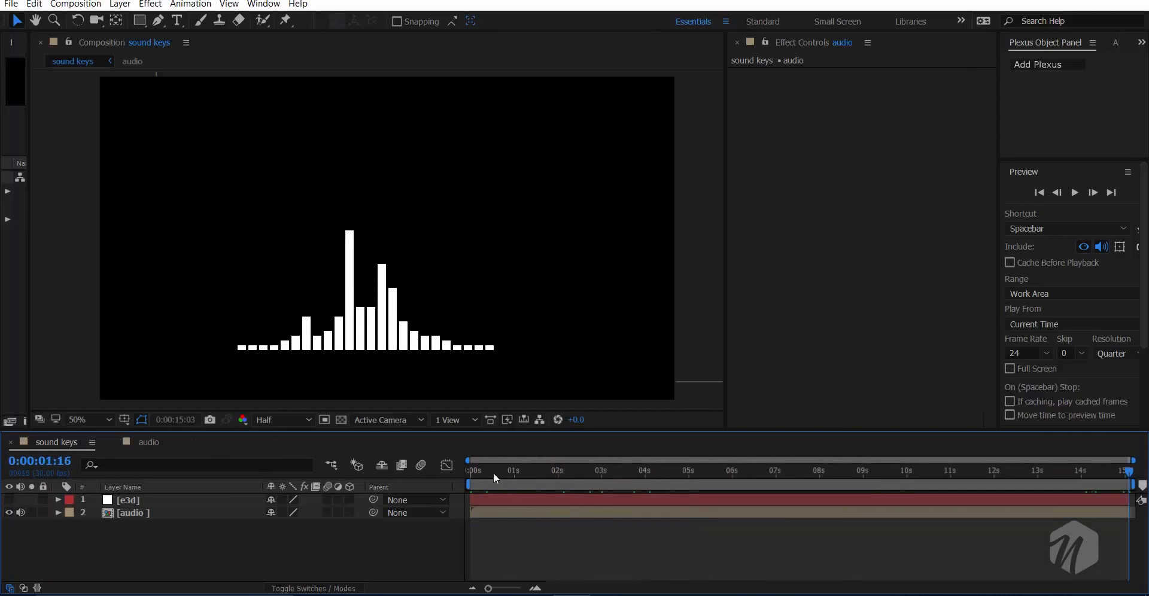
{"action": "key", "text": "space"}
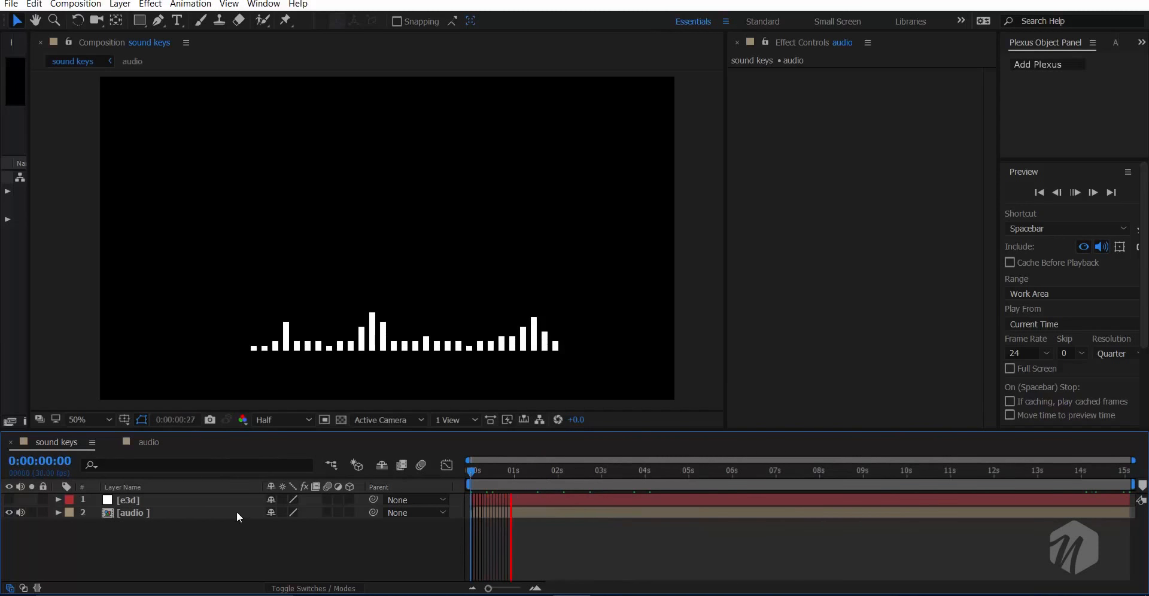
{"action": "left_click", "coordinate": [19, 513]}
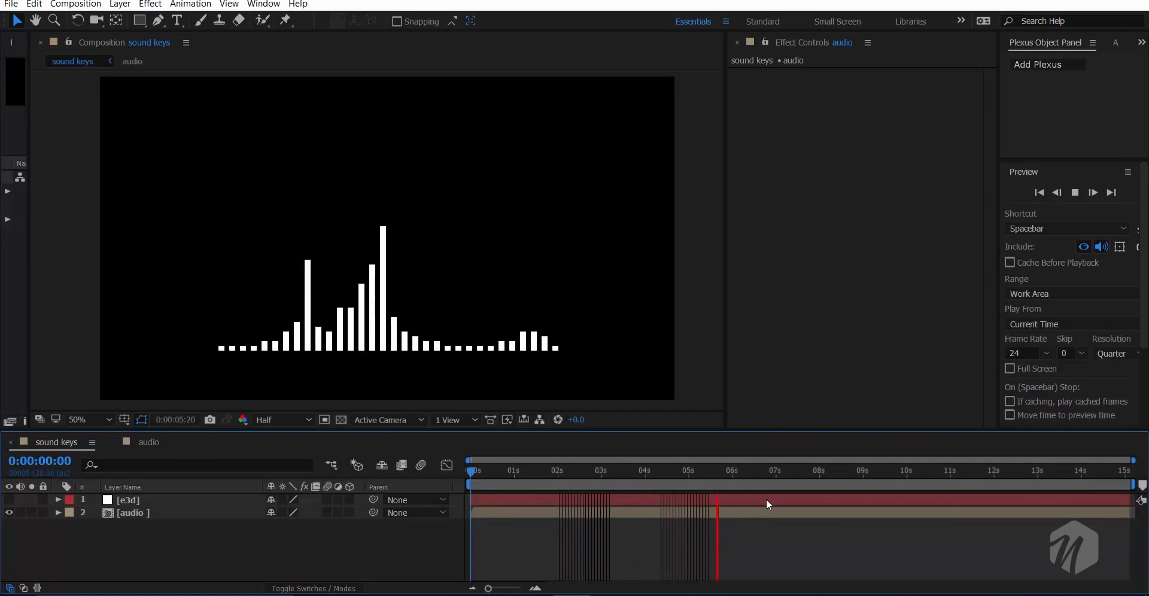
{"action": "left_click", "coordinate": [838, 473]}
{"action": "mouse_move", "coordinate": [839, 468]}
{"action": "left_mouse_down"}
{"action": "mouse_move", "coordinate": [690, 486]}
{"action": "mouse_move", "coordinate": [842, 462]}
{"action": "left_mouse_up"}
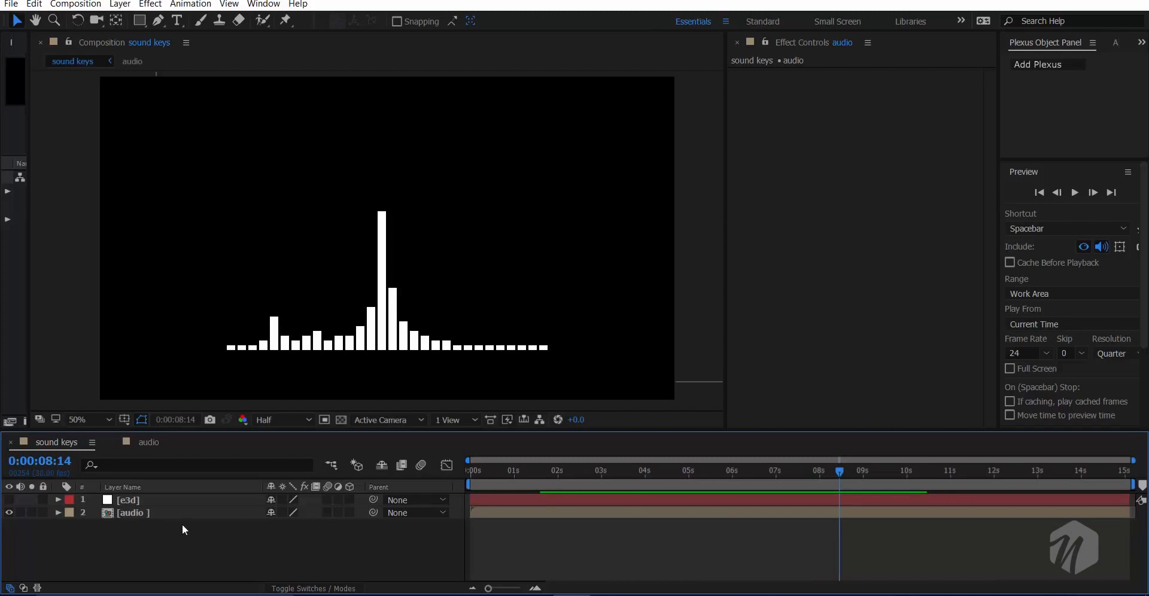
- Auto-trace the audio layer over the Work Area using the Alpha channel, 4 px tolerance and 53% threshold, applied to a new layer
{"action": "left_click", "coordinate": [149, 513]}
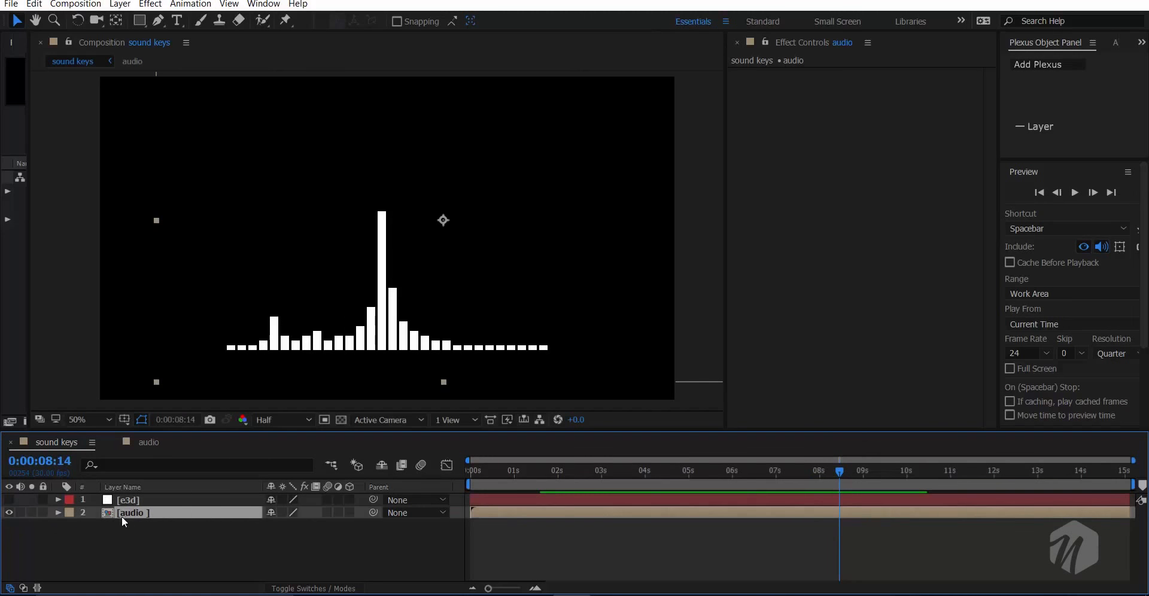
{"action": "left_click", "coordinate": [96, 5]}
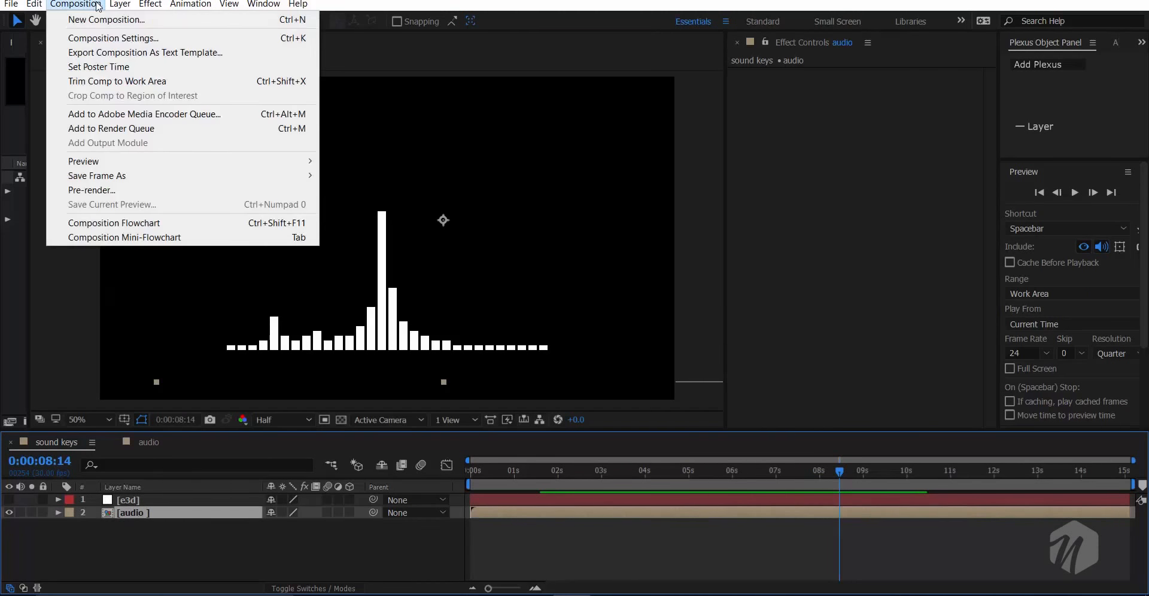
{"action": "mouse_move", "coordinate": [142, 4]}
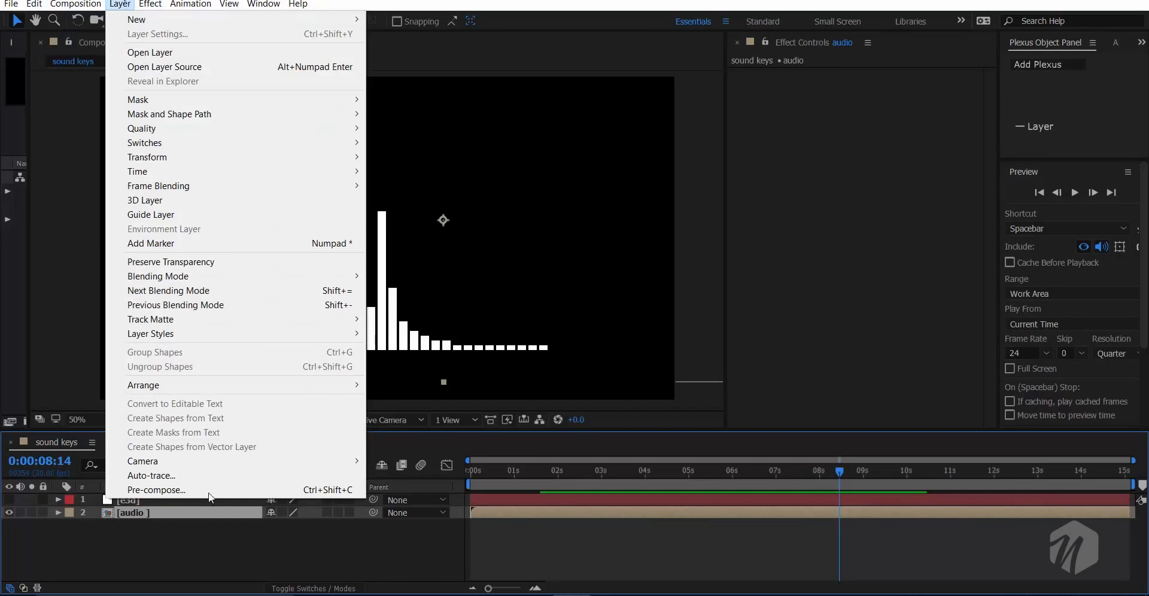
{"action": "left_click", "coordinate": [200, 477]}
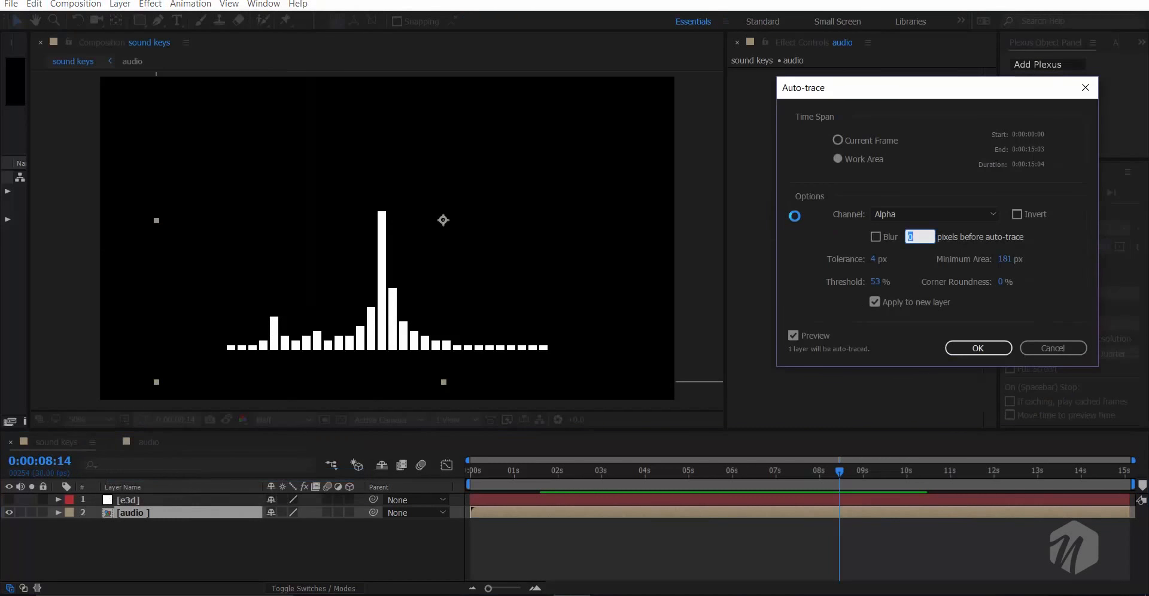
{"action": "left_click", "coordinate": [854, 142]}
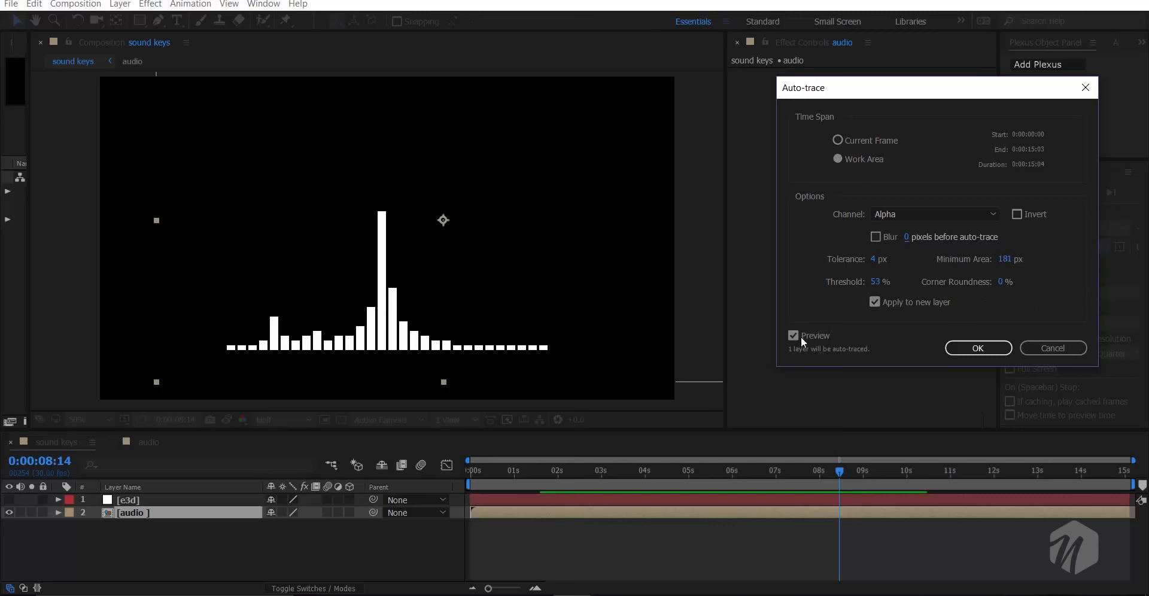
{"action": "left_click", "coordinate": [959, 347]}
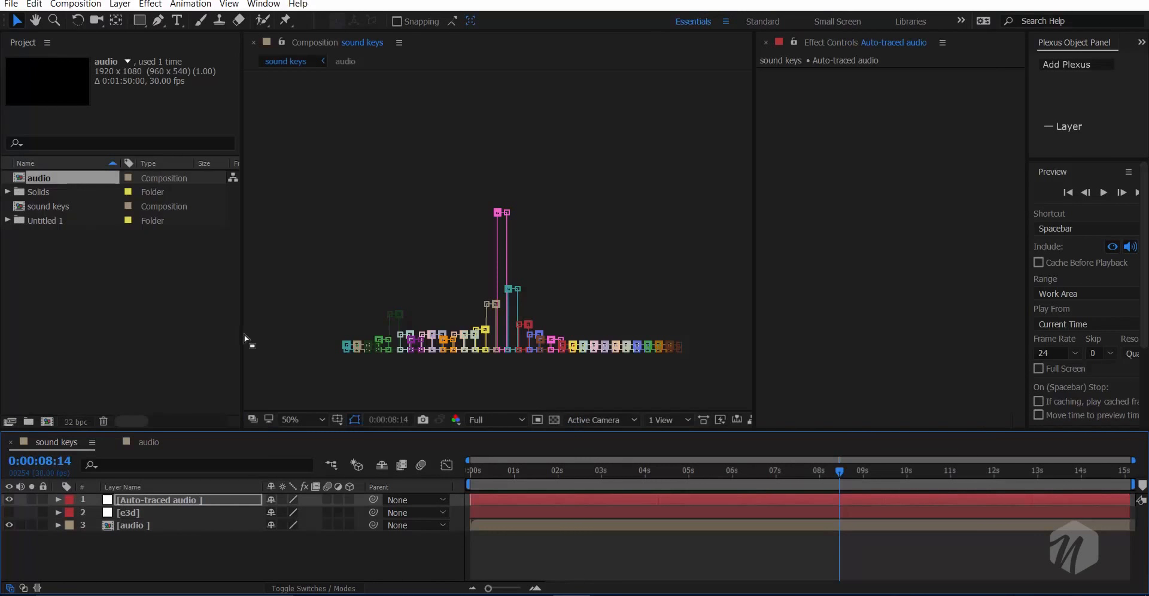
- Check the traced masks at 0:00:05:21, then rename the auto-traced layer as mask and hide it
{"action": "left_click_drag", "start_coordinate": [188, 337], "coordinate": [114, 338]}
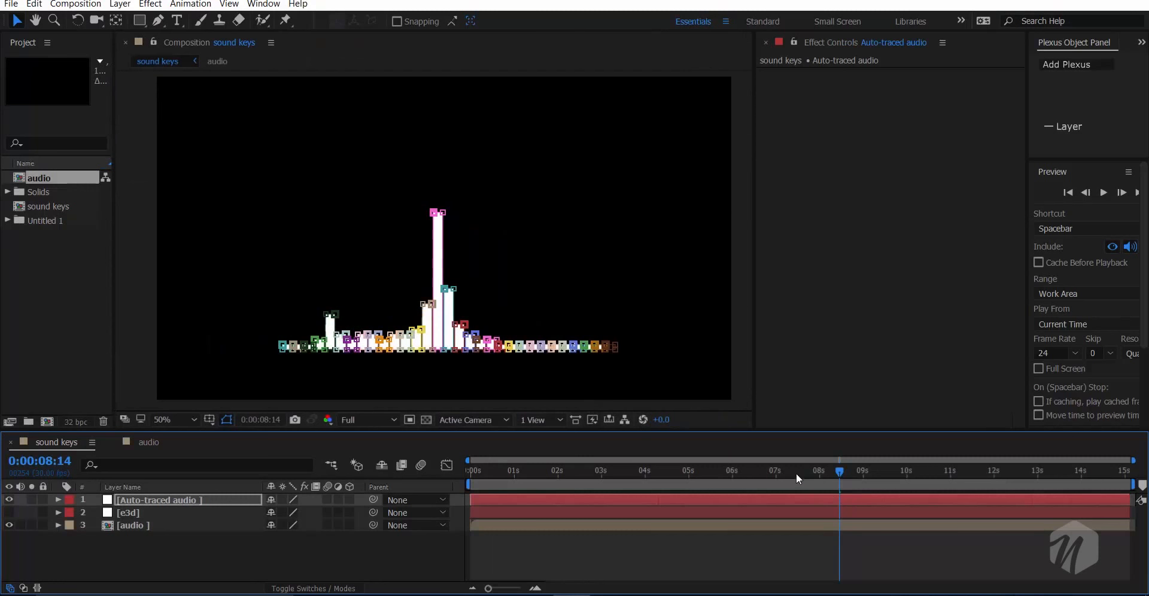
{"action": "left_click_drag", "start_coordinate": [796, 473], "coordinate": [720, 477]}
{"action": "scroll", "coordinate": [413, 359], "scroll_direction": "up", "scroll_amount": 4}
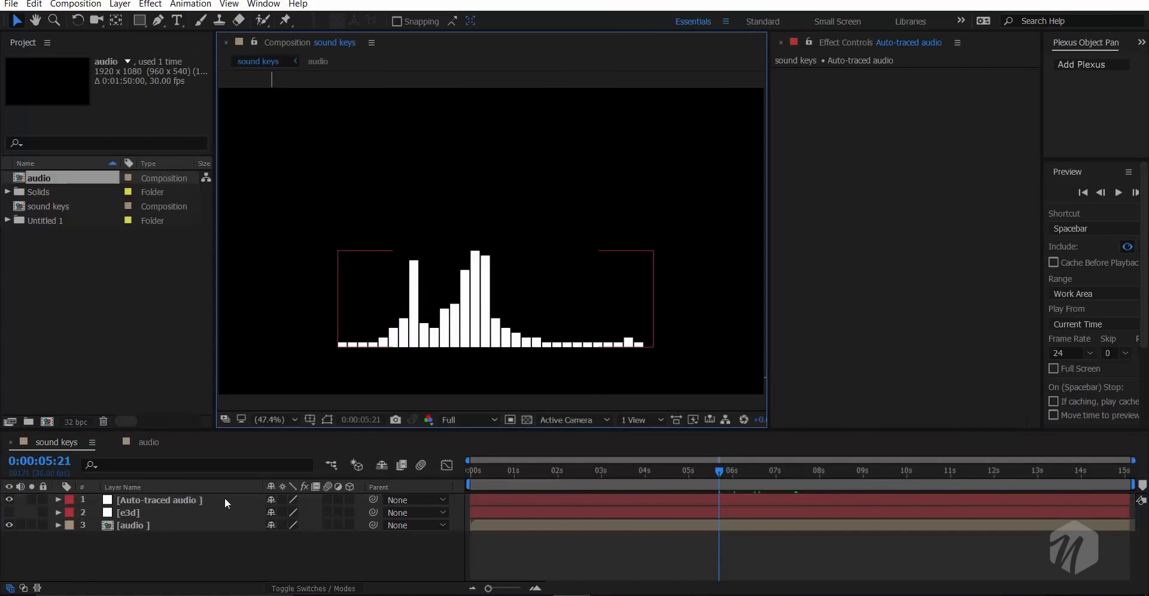
{"action": "left_click", "coordinate": [198, 494]}
{"action": "key", "text": "Return"}
{"action": "type", "text": "mask"}
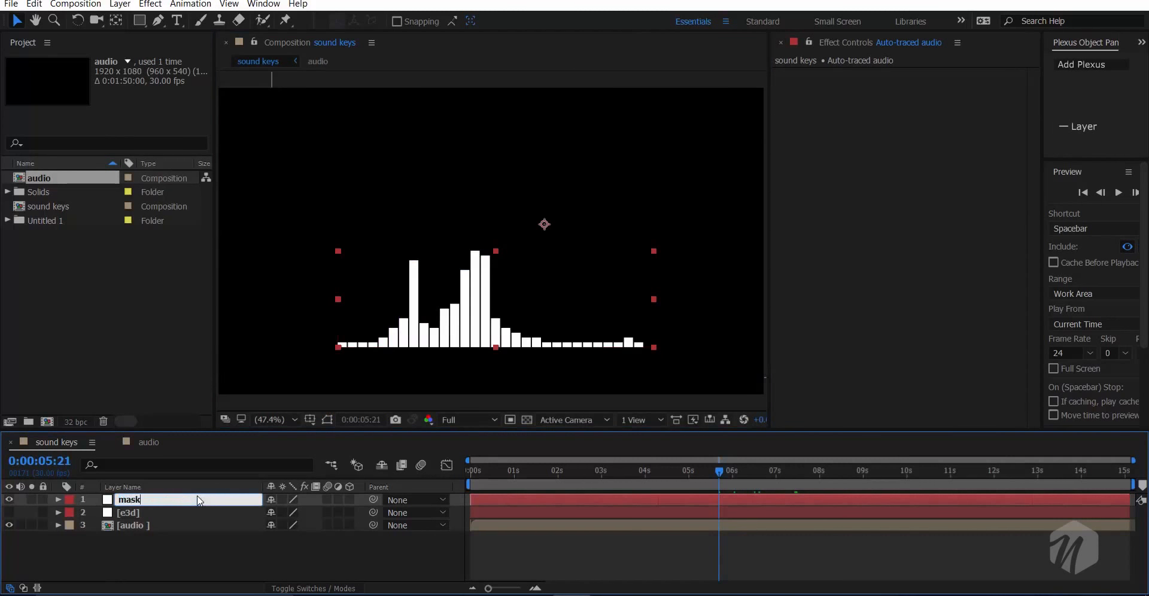
{"action": "key", "text": "Return"}
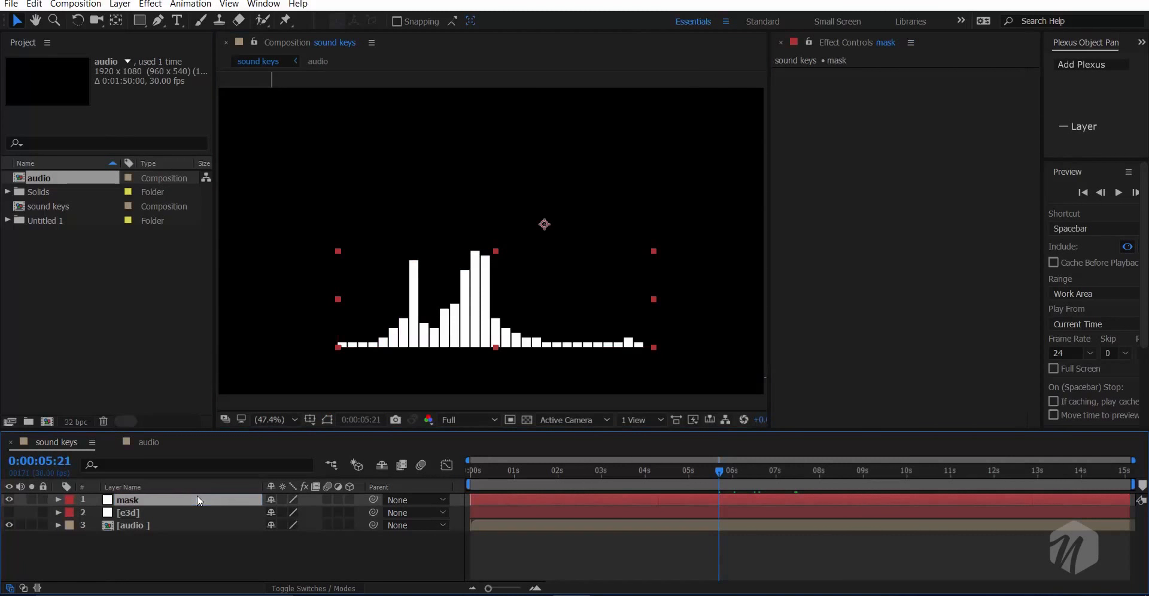
{"action": "left_click", "coordinate": [10, 499]}
- Hide the audio layer, show the e3d layer and apply the Element effect to it
{"action": "left_click", "coordinate": [170, 524]}
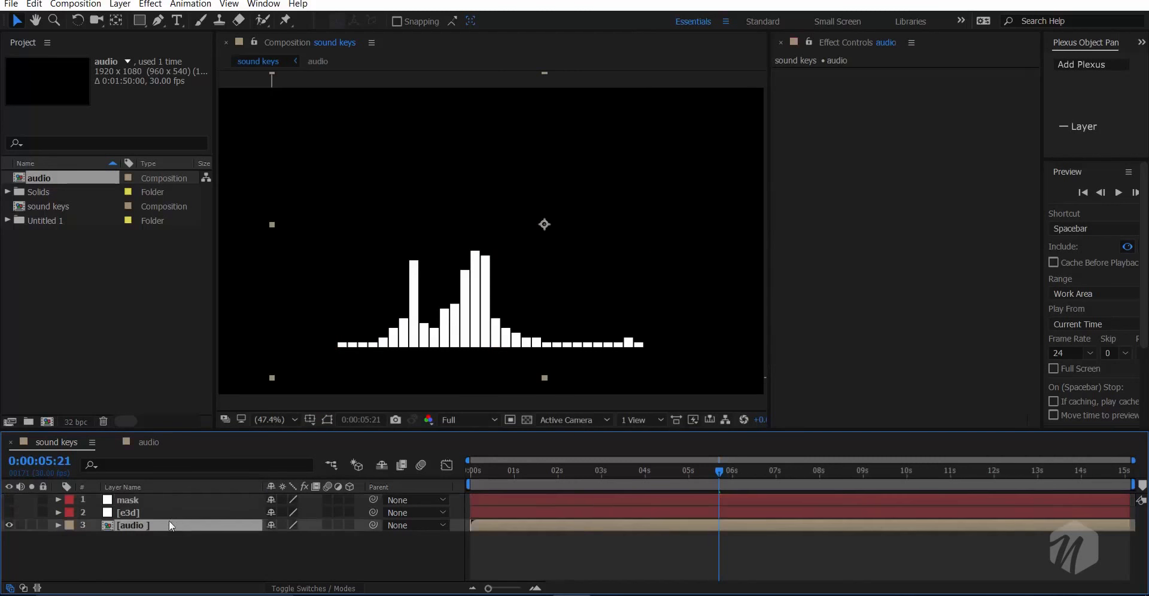
{"action": "left_click", "coordinate": [156, 514]}
{"action": "left_click", "coordinate": [9, 525]}
{"action": "left_click", "coordinate": [10, 513]}
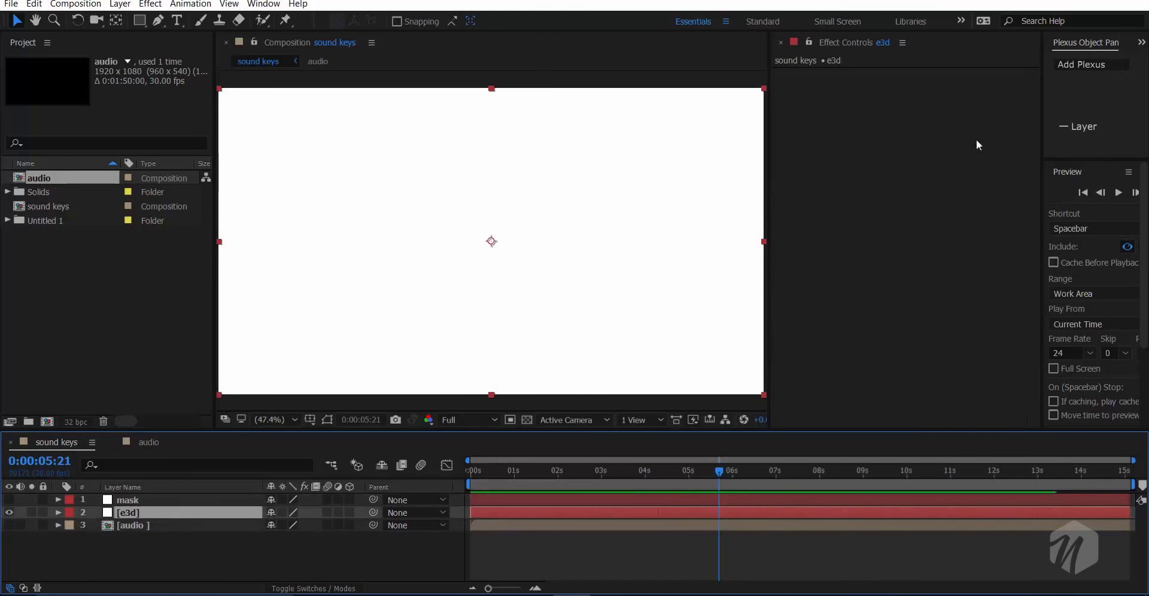
{"action": "key", "text": "ctrl+space"}
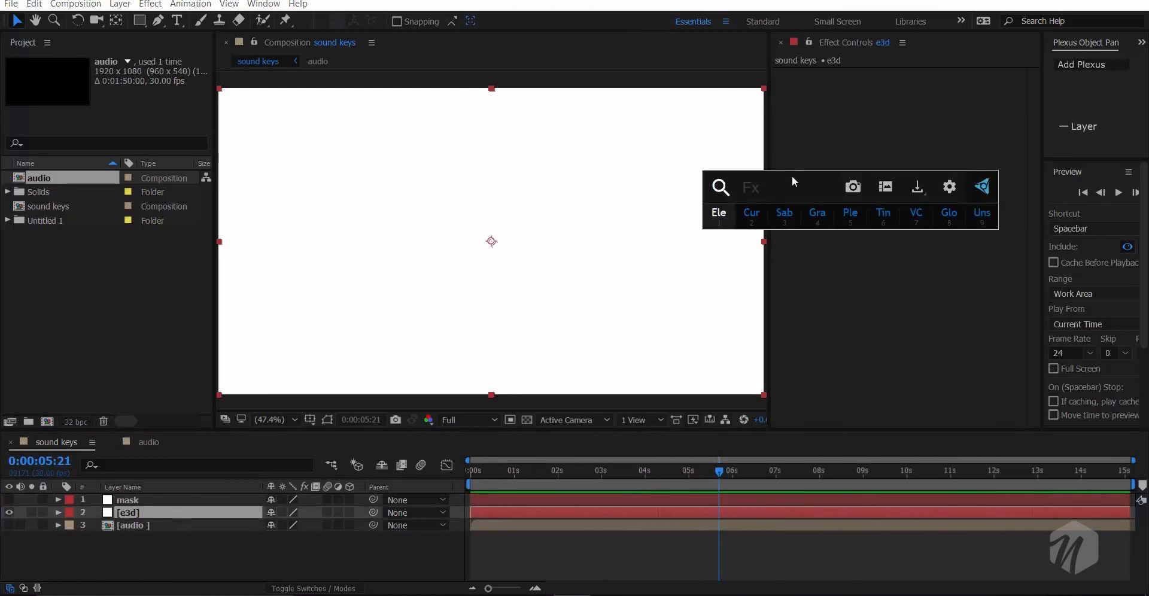
{"action": "key", "text": "Escape"}
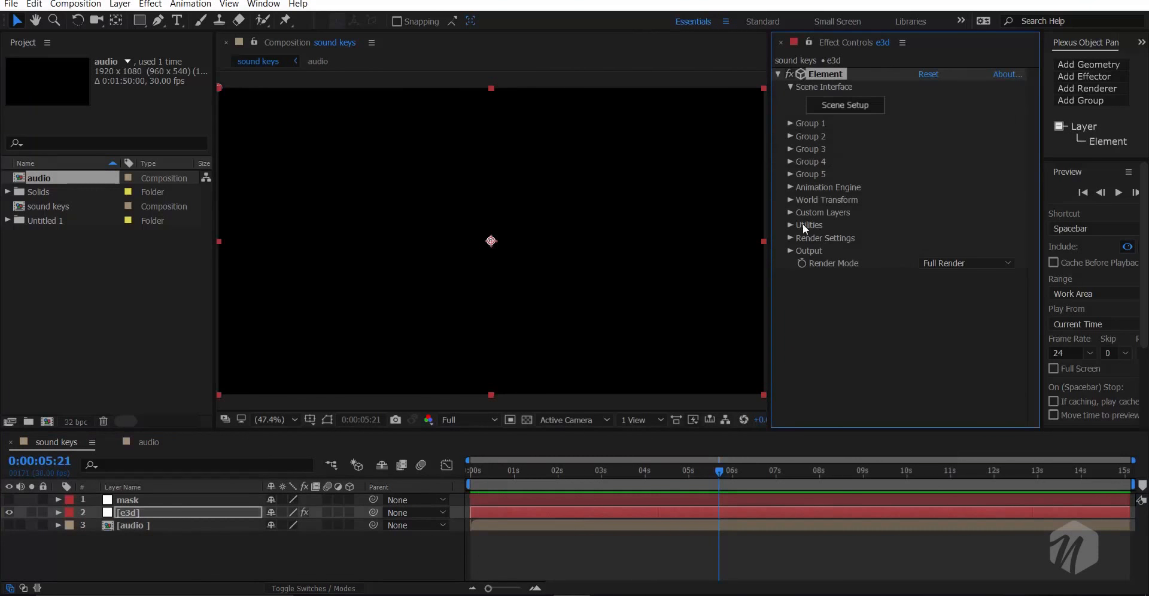
- Set Path Layer 1 of Element's Custom Text and Masks to the mask layer
{"action": "left_click", "coordinate": [793, 212]}
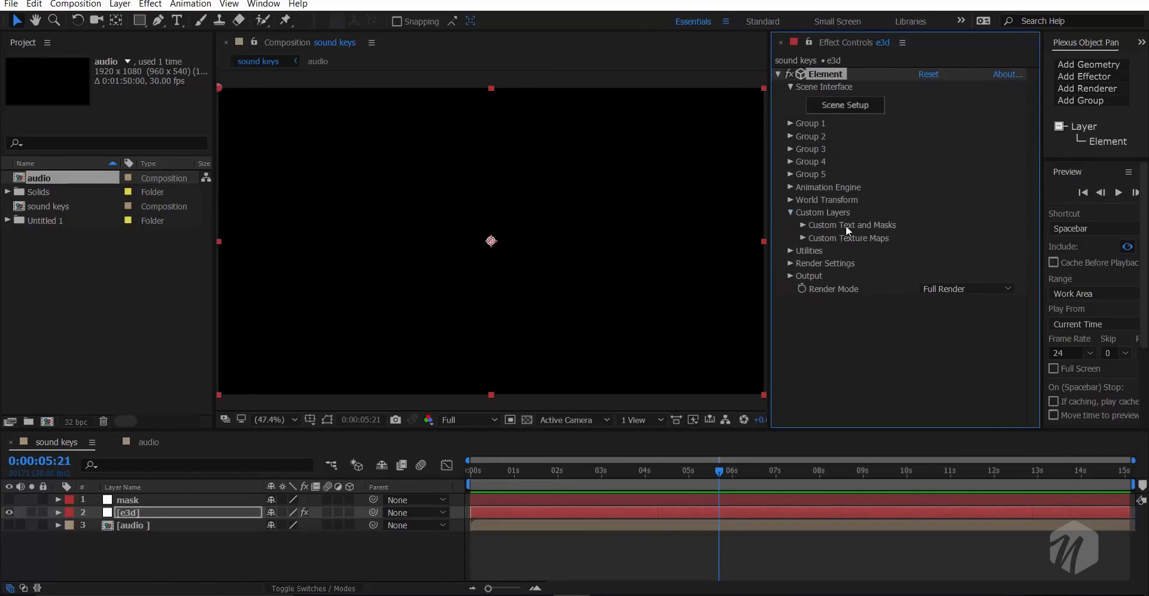
{"action": "left_click", "coordinate": [803, 224]}
{"action": "left_click", "coordinate": [947, 239]}
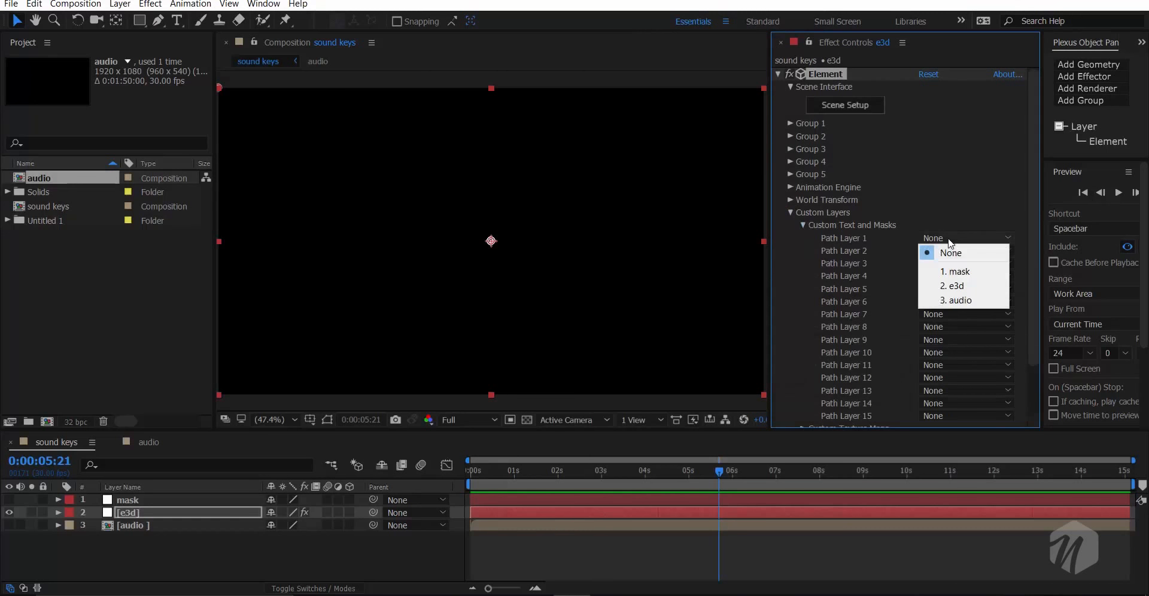
{"action": "left_click", "coordinate": [957, 275]}
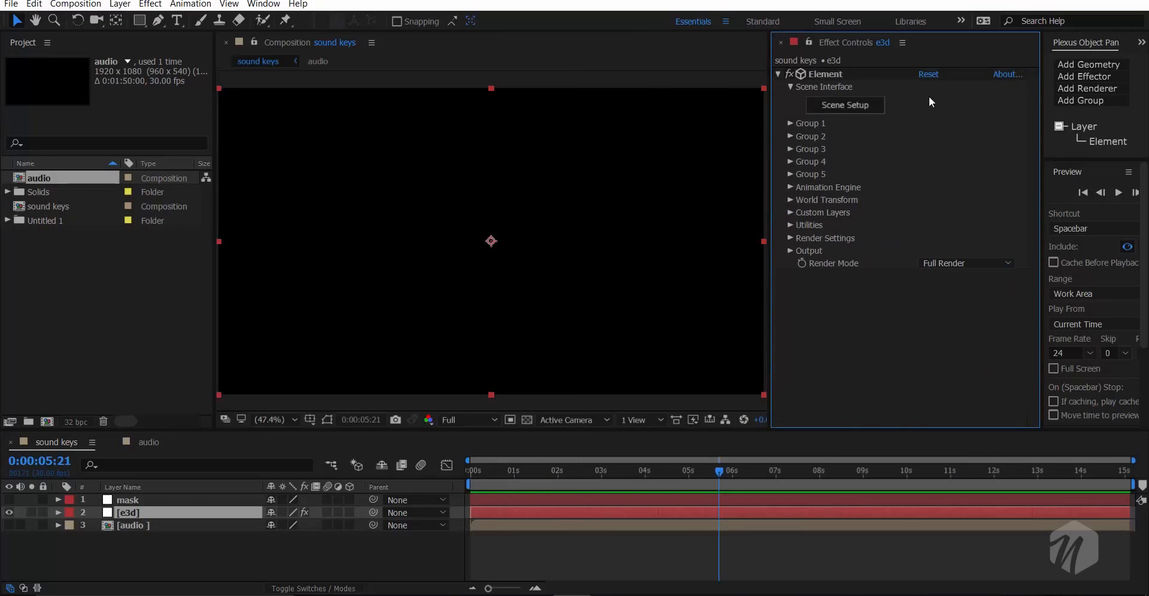
- Open Element's Scene Setup and extrude Custom Path 1 into a 3D model of the bars
{"action": "left_click", "coordinate": [854, 107]}
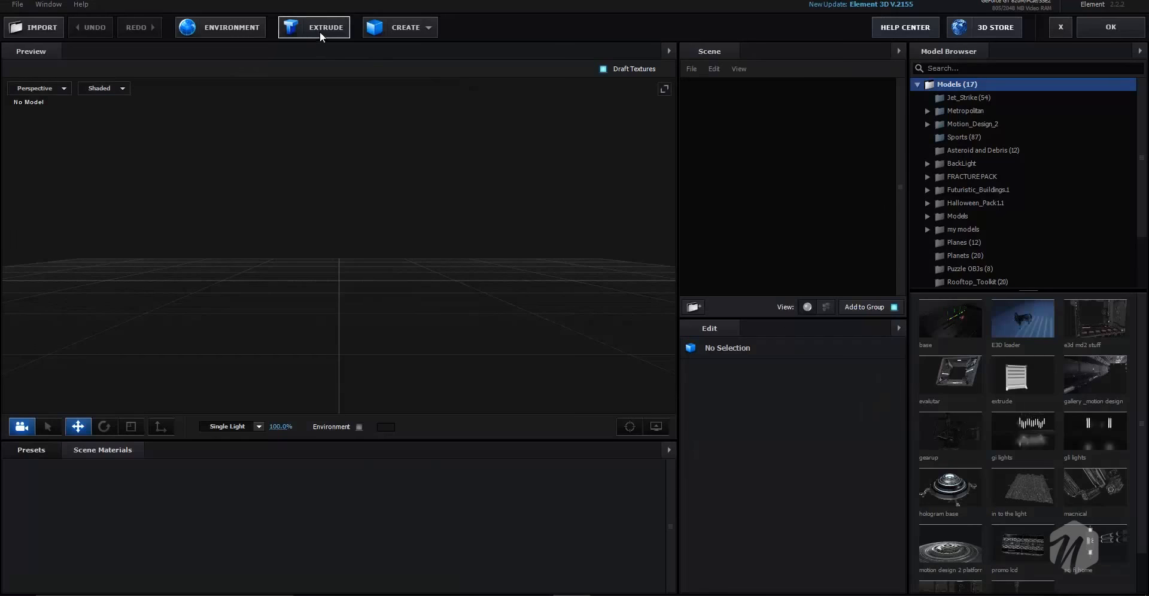
{"action": "left_click", "coordinate": [321, 33]}
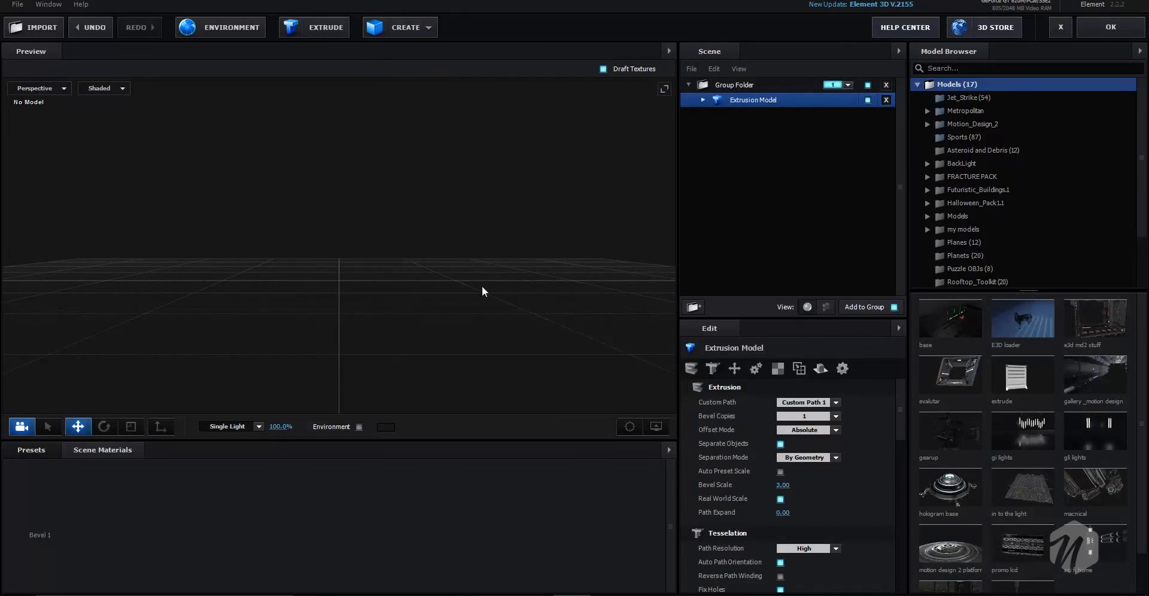
{"action": "scroll", "coordinate": [289, 367], "scroll_direction": "down", "scroll_amount": 4}
{"action": "left_click_drag", "start_coordinate": [290, 339], "coordinate": [323, 359]}
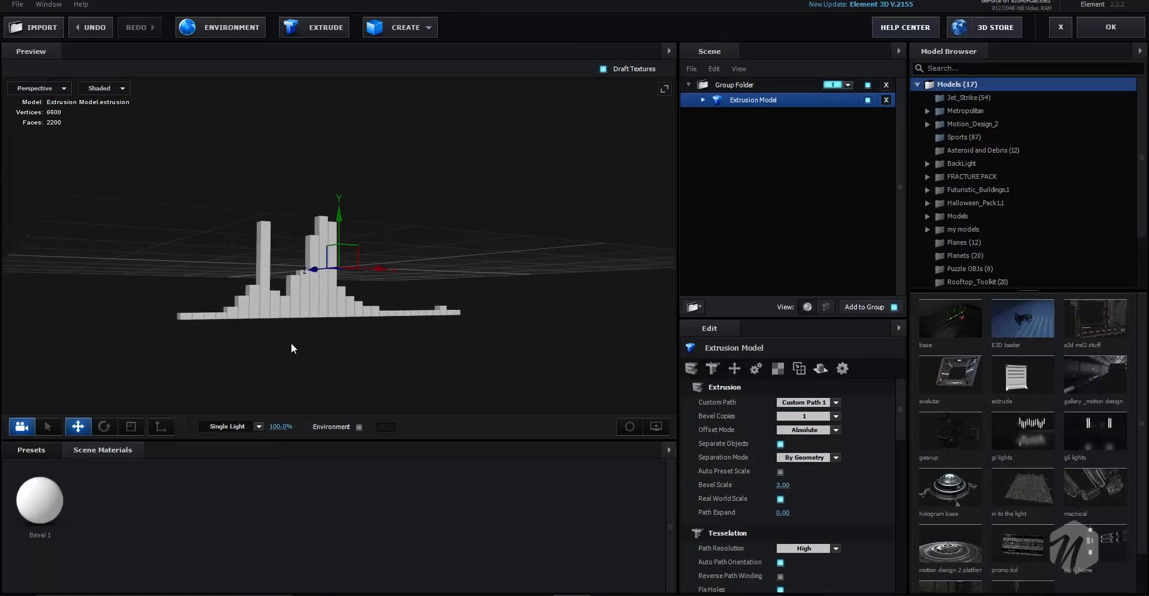
- Turn off the grid in the scene preview and view the extruded bars up close
{"action": "left_click", "coordinate": [654, 428]}
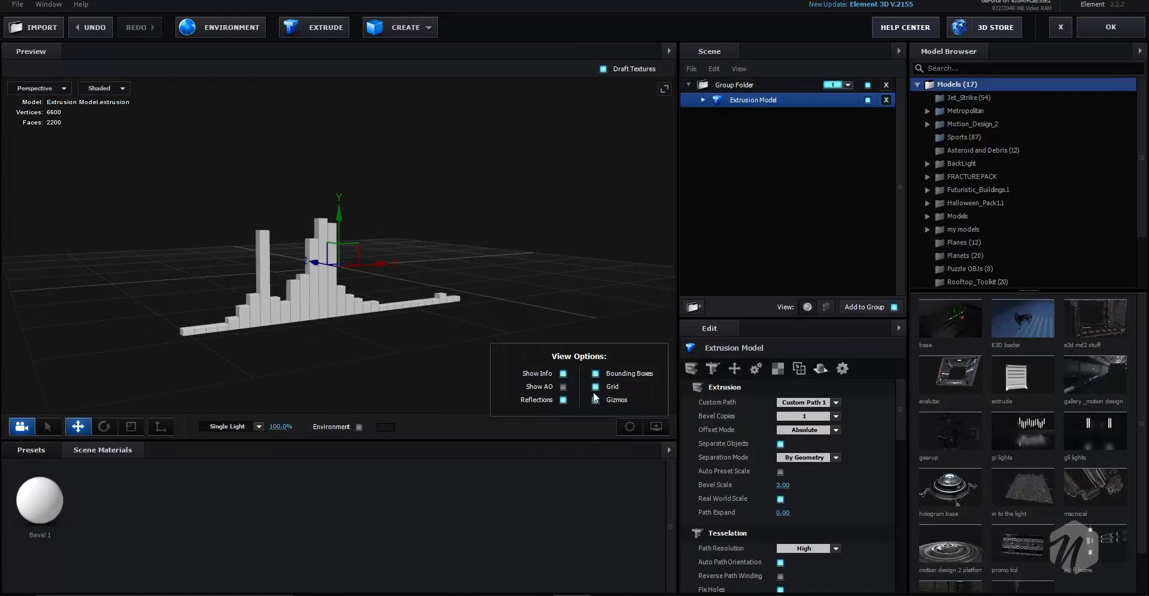
{"action": "left_click", "coordinate": [595, 387]}
{"action": "scroll", "coordinate": [450, 214], "scroll_direction": "up", "scroll_amount": 5}
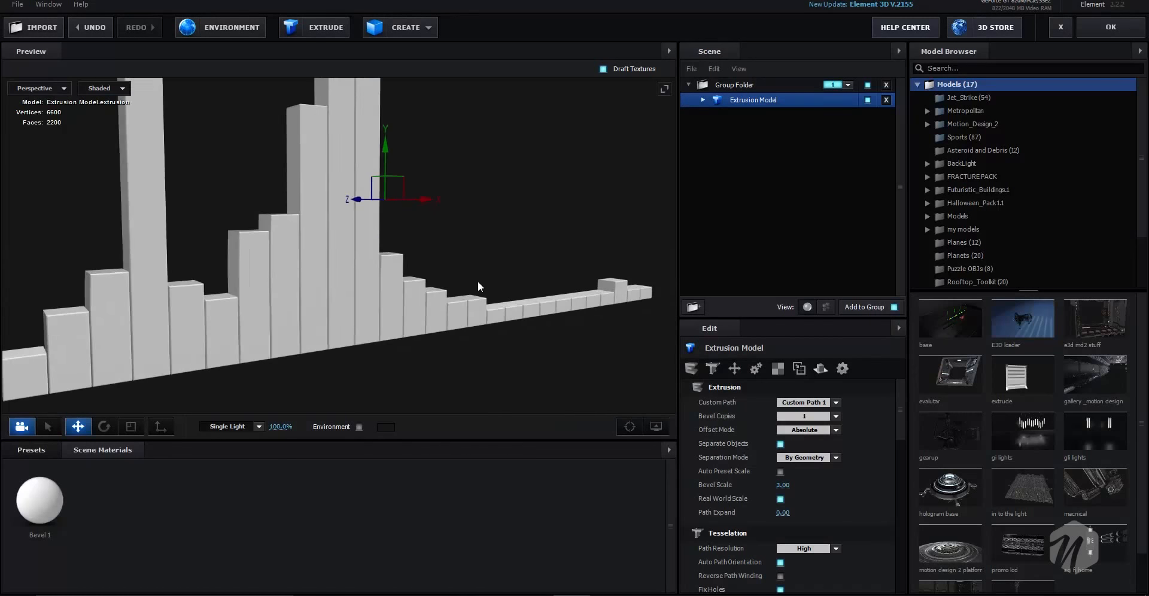
{"action": "left_click_drag", "start_coordinate": [477, 286], "coordinate": [422, 309]}
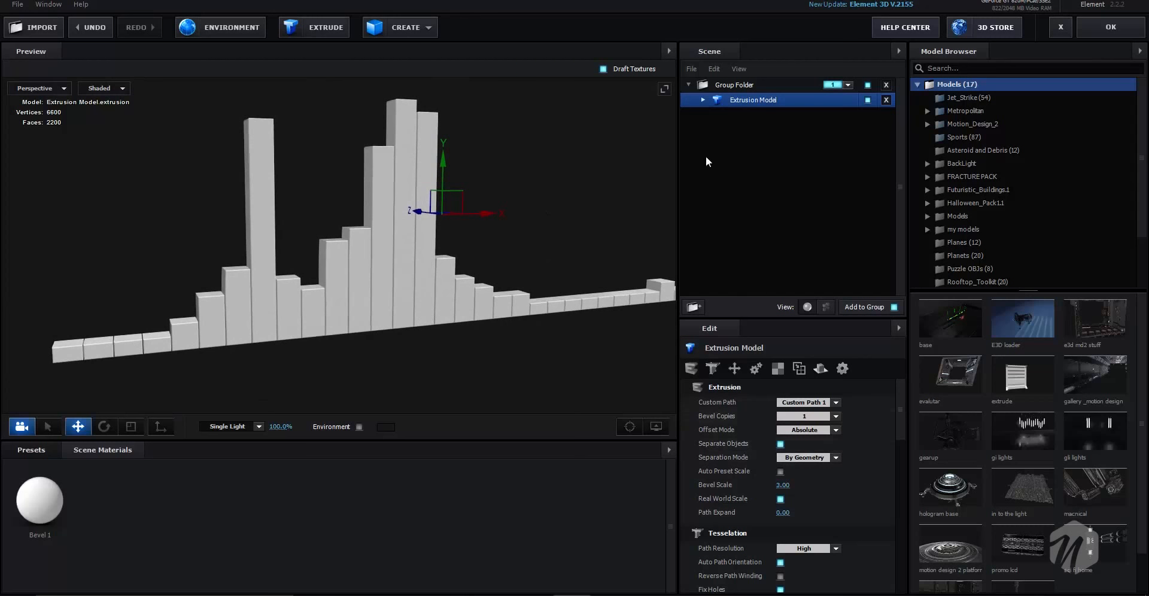
- Try Low Path Resolution on the extrusion model, examine the bar corners, and set it to Normal
{"action": "left_click", "coordinate": [703, 100]}
{"action": "left_click", "coordinate": [753, 115]}
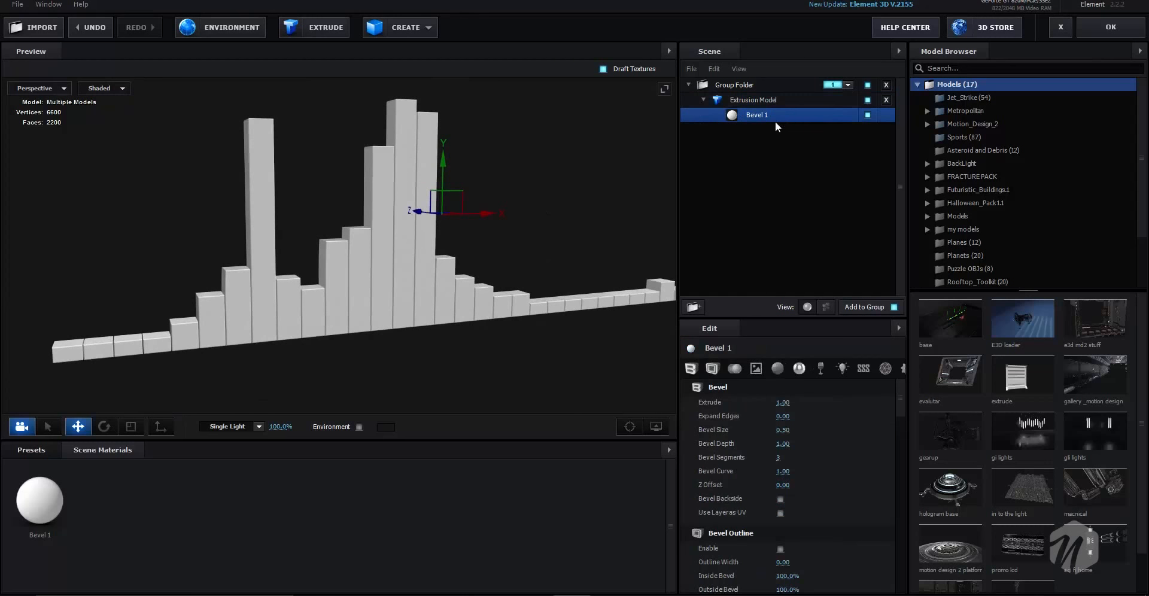
{"action": "left_click", "coordinate": [752, 99]}
{"action": "scroll", "coordinate": [850, 509], "scroll_direction": "down", "scroll_amount": 5}
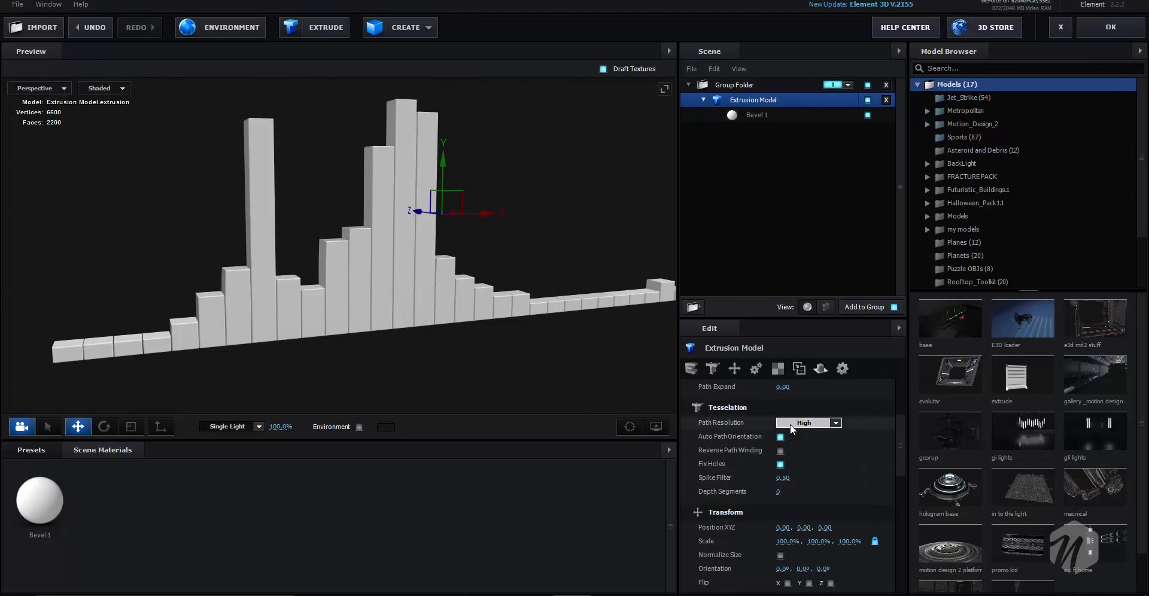
{"action": "left_click", "coordinate": [780, 426]}
{"action": "left_click", "coordinate": [806, 428]}
{"action": "left_click_drag", "start_coordinate": [509, 355], "coordinate": [240, 260]}
{"action": "scroll", "coordinate": [235, 260], "scroll_direction": "up", "scroll_amount": 5}
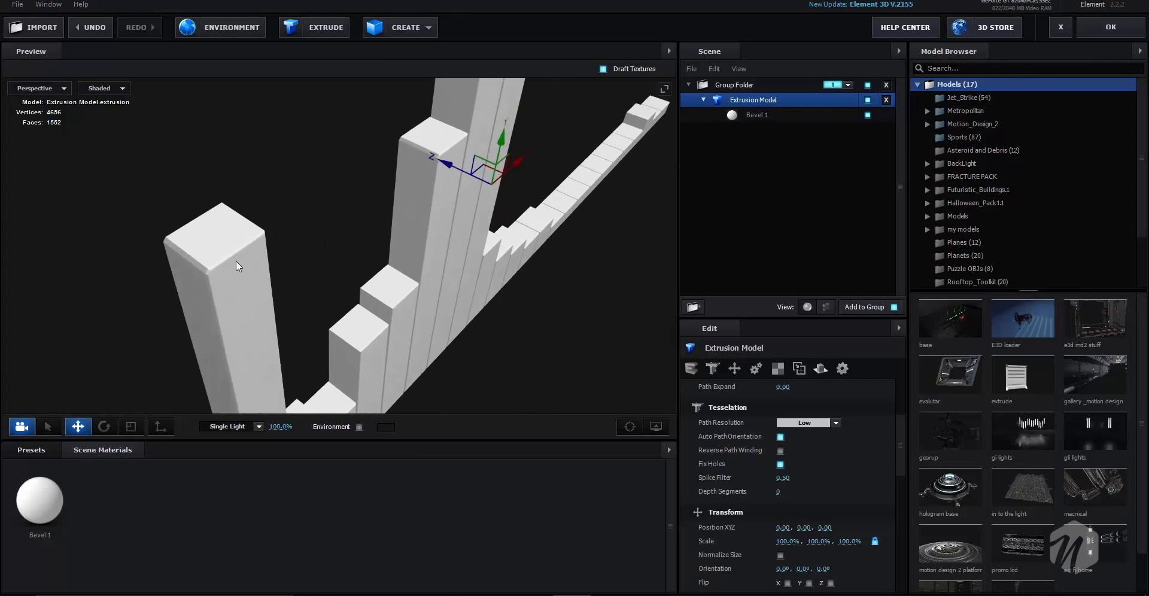
{"action": "left_click", "coordinate": [812, 422]}
{"action": "left_click", "coordinate": [805, 438]}
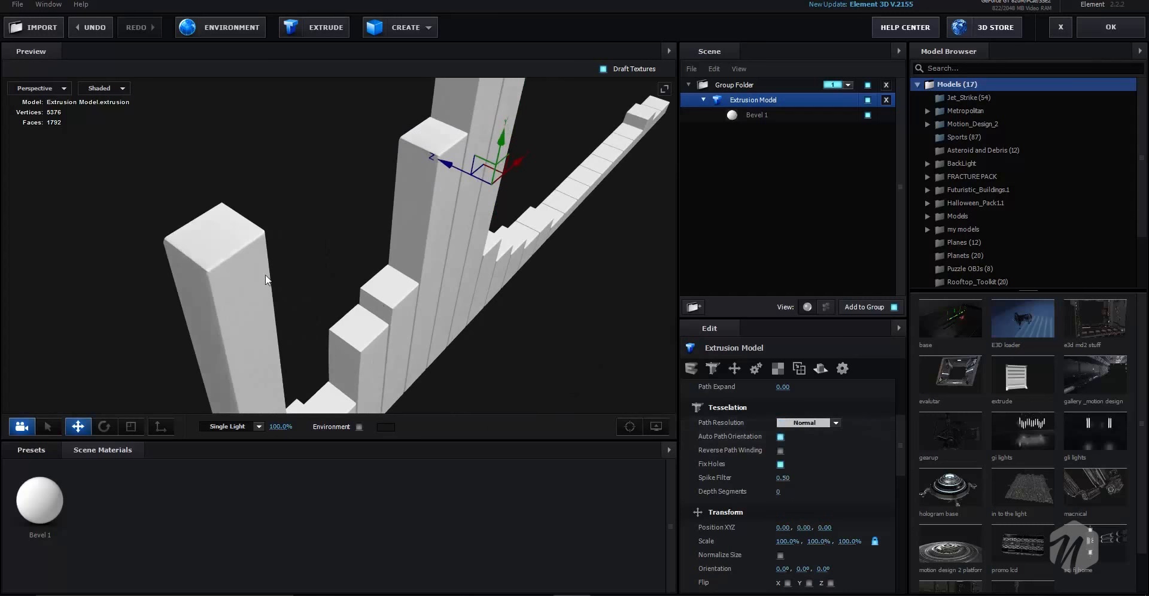
- Enable Optimize Mesh in the extrusion model's Surface Options and check the bars from several angles
{"action": "left_click_drag", "start_coordinate": [266, 279], "coordinate": [383, 302]}
{"action": "scroll", "coordinate": [814, 461], "scroll_direction": "down", "scroll_amount": 3}
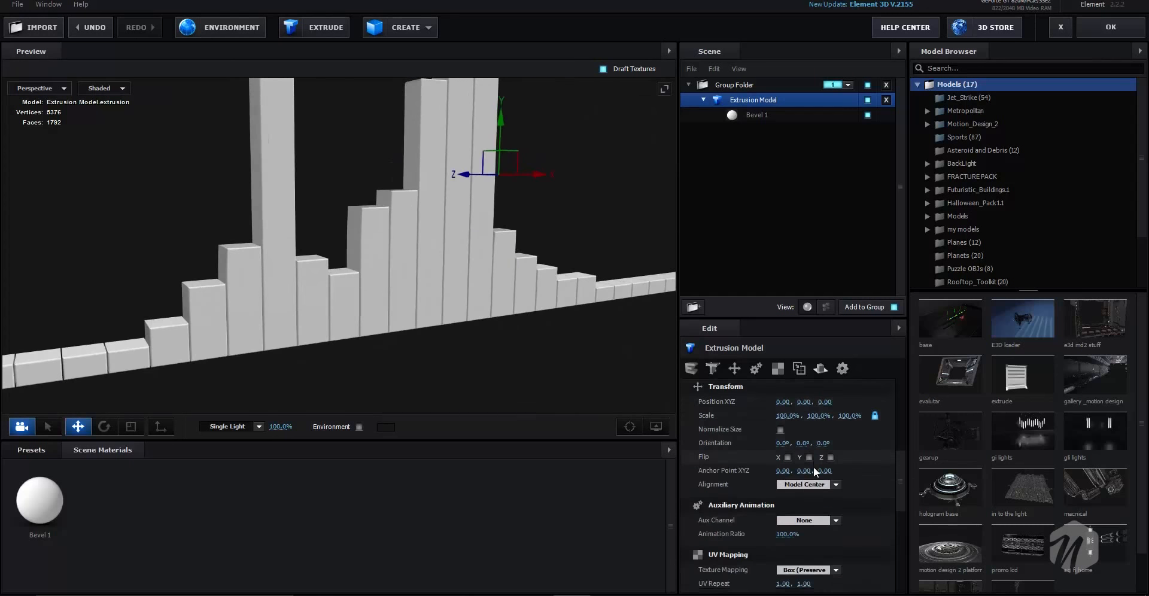
{"action": "scroll", "coordinate": [813, 471], "scroll_direction": "down", "scroll_amount": 3}
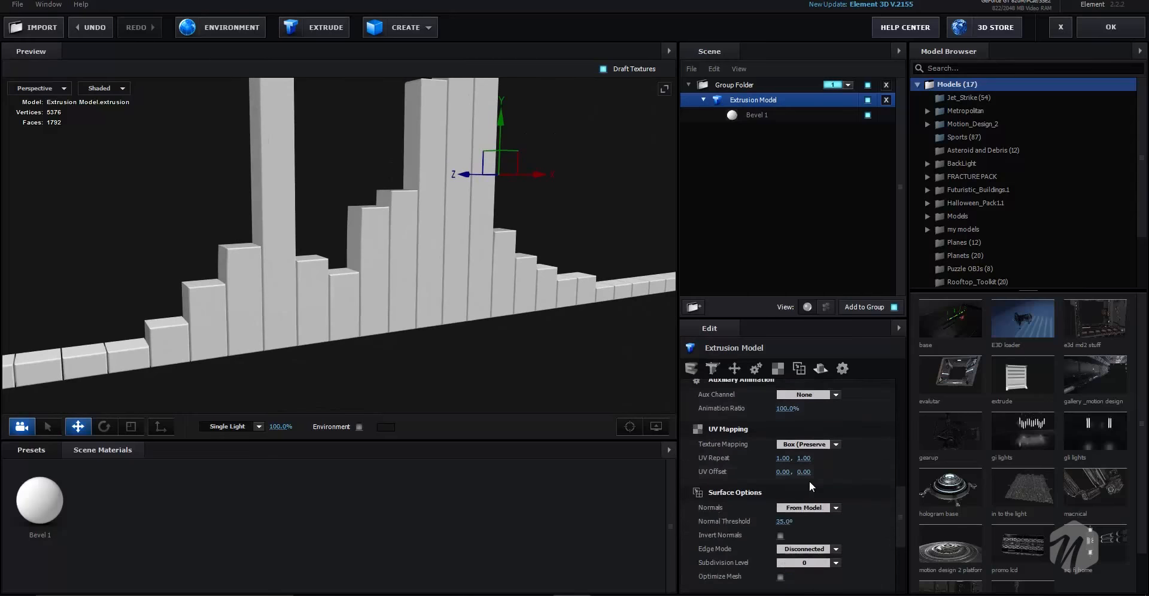
{"action": "left_click", "coordinate": [781, 577]}
{"action": "scroll", "coordinate": [347, 282], "scroll_direction": "down", "scroll_amount": 3}
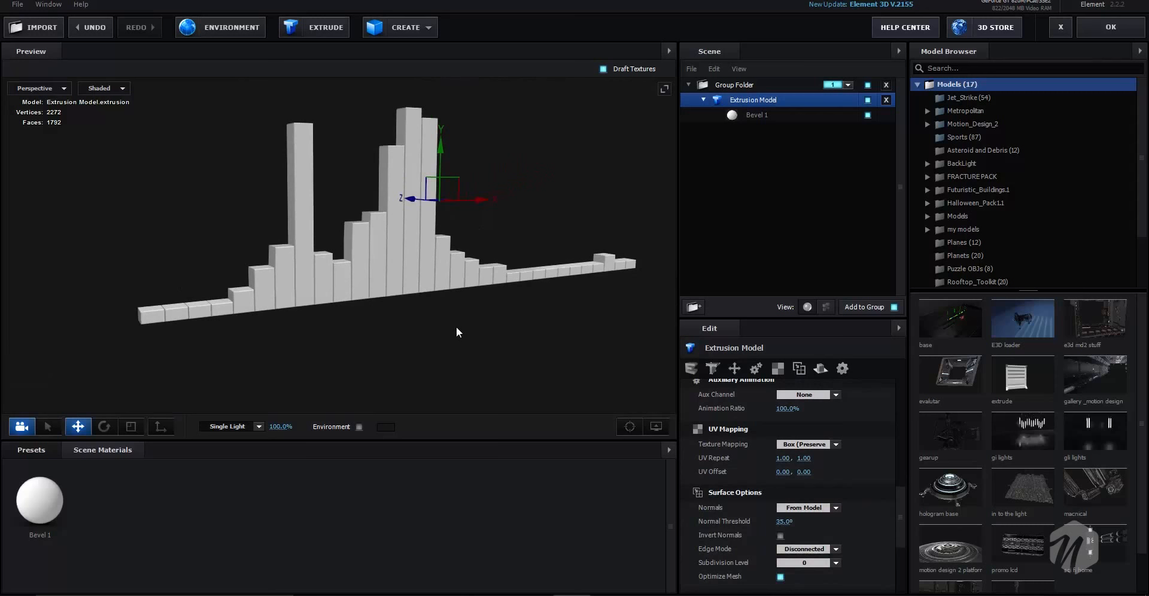
{"action": "left_click_drag", "start_coordinate": [456, 325], "coordinate": [385, 333]}
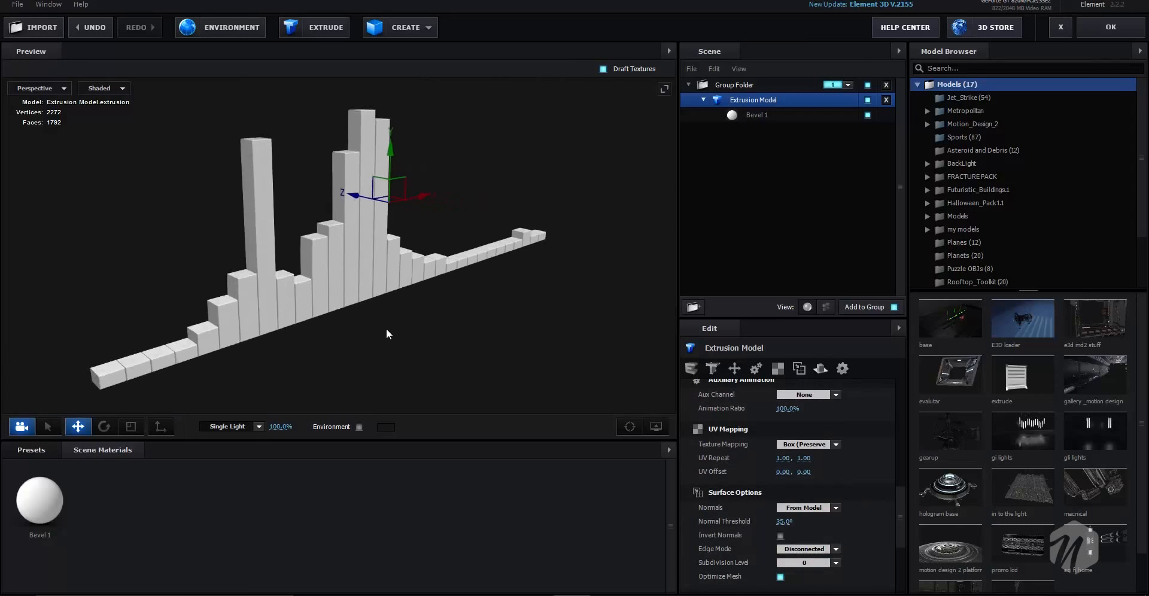
- Bring up the settings of the extrusion model's Bevel 1 and view the bars from the front
{"action": "left_click", "coordinate": [771, 115]}
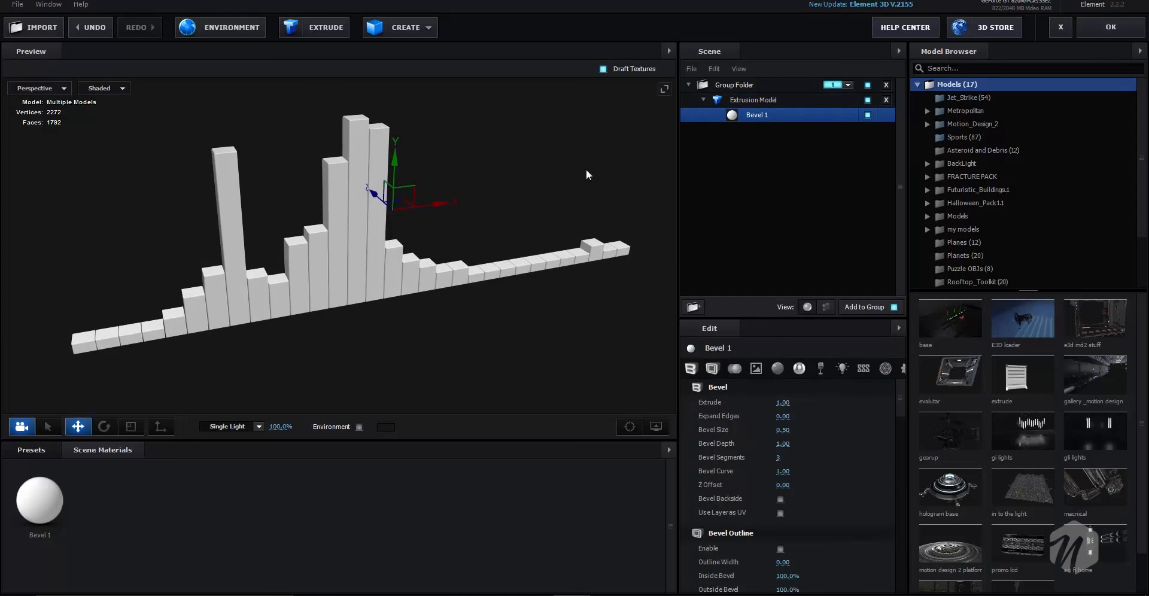
{"action": "left_click_drag", "start_coordinate": [451, 379], "coordinate": [490, 292]}
{"action": "scroll", "coordinate": [430, 338], "scroll_direction": "up", "scroll_amount": 5}
{"action": "scroll", "coordinate": [447, 322], "scroll_direction": "down", "scroll_amount": 3}
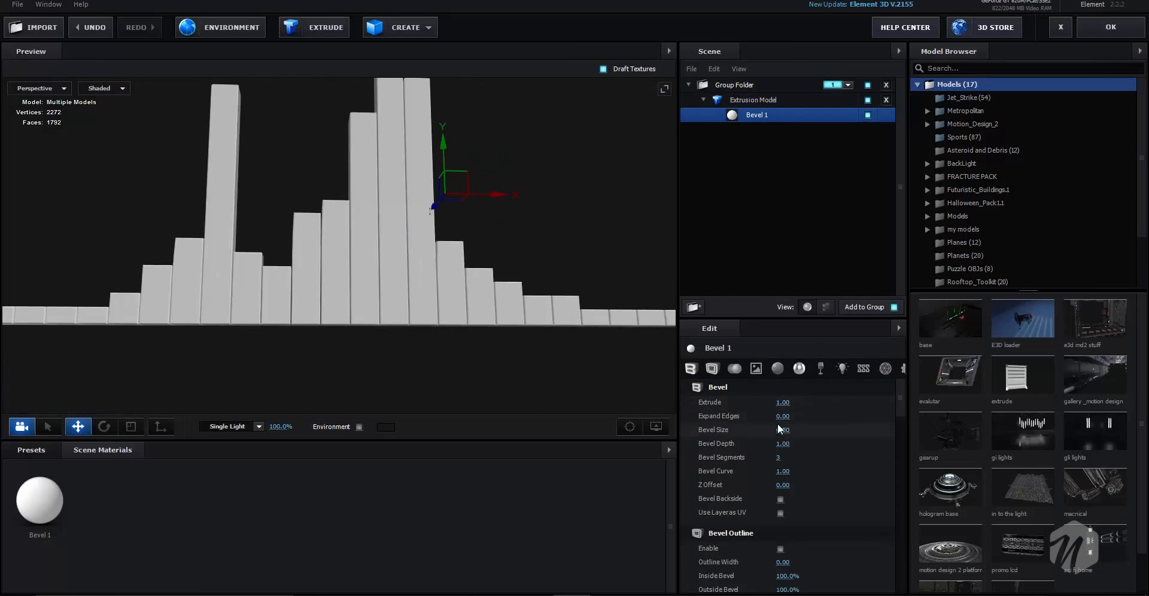
- Try Expand Edges values of -1.02 and 2.03 on Bevel 1 and examine the spacing between the bars
{"action": "left_click_drag", "start_coordinate": [781, 417], "coordinate": [724, 421]}
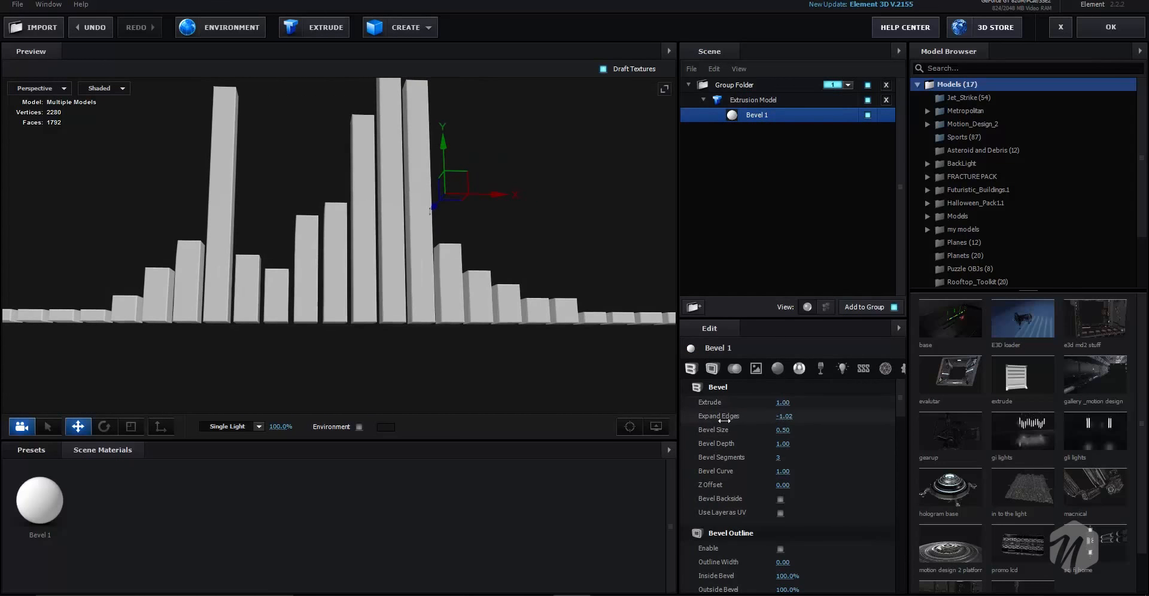
{"action": "left_click_drag", "start_coordinate": [372, 292], "coordinate": [395, 307]}
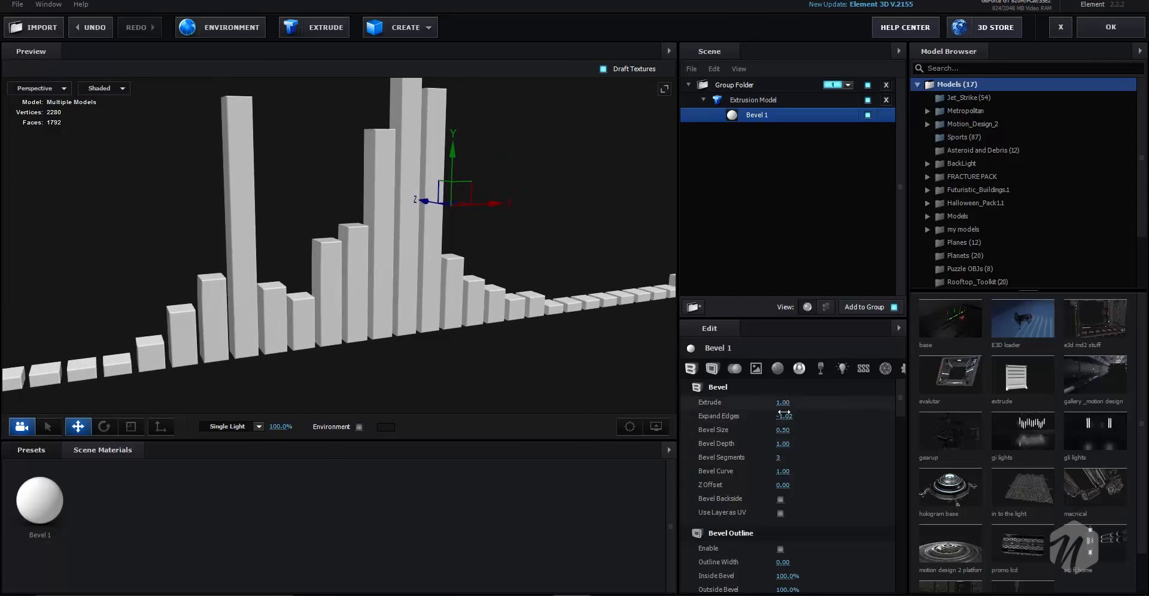
{"action": "left_click_drag", "start_coordinate": [785, 415], "coordinate": [965, 404]}
{"action": "left_click_drag", "start_coordinate": [369, 232], "coordinate": [419, 203]}
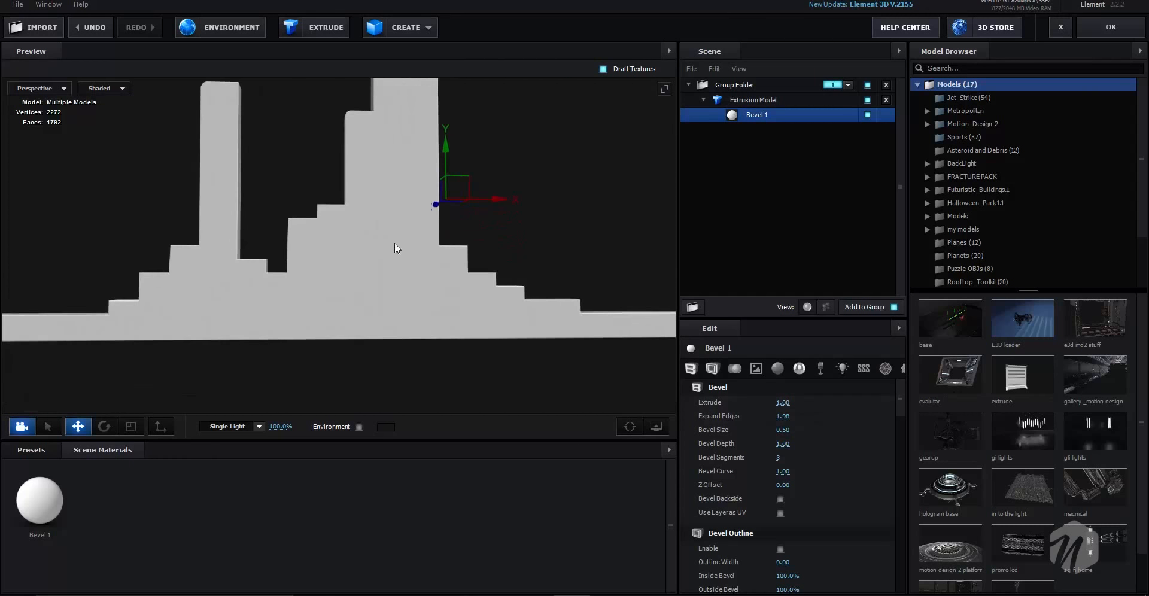
{"action": "left_click_drag", "start_coordinate": [394, 244], "coordinate": [457, 298]}
{"action": "mouse_move", "coordinate": [784, 416]}
{"action": "left_mouse_down"}
{"action": "mouse_move", "coordinate": [670, 426]}
{"action": "mouse_move", "coordinate": [780, 405]}
{"action": "left_mouse_up"}
{"action": "scroll", "coordinate": [277, 255], "scroll_direction": "down", "scroll_amount": 3}
{"action": "left_click_drag", "start_coordinate": [277, 255], "coordinate": [462, 329]}
{"action": "scroll", "coordinate": [397, 325], "scroll_direction": "up", "scroll_amount": 3}
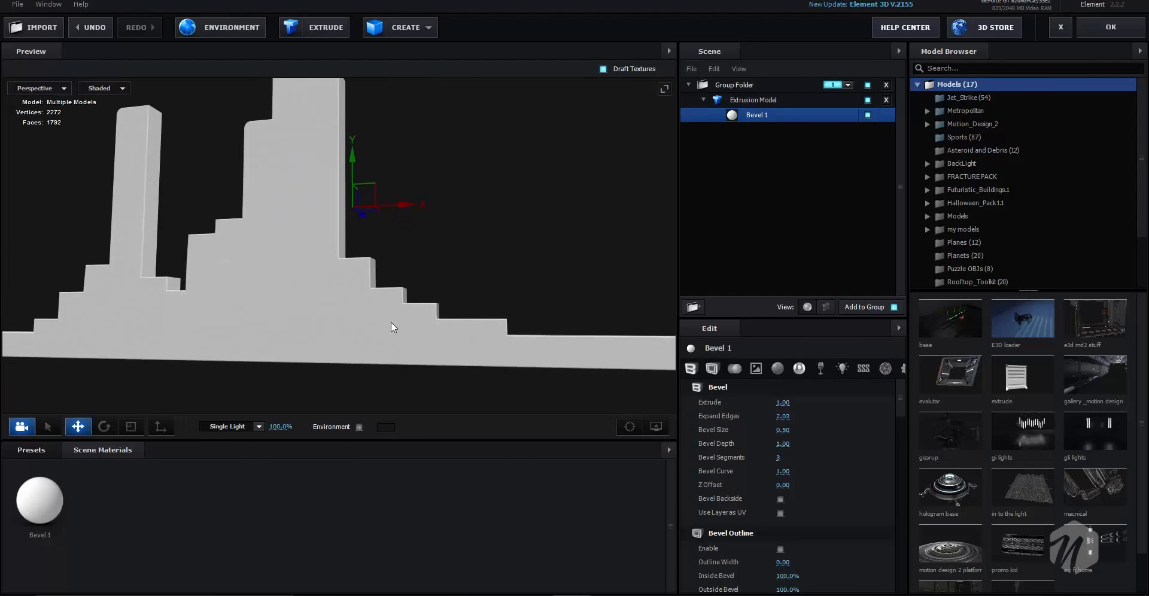
{"action": "left_click_drag", "start_coordinate": [390, 321], "coordinate": [443, 340]}
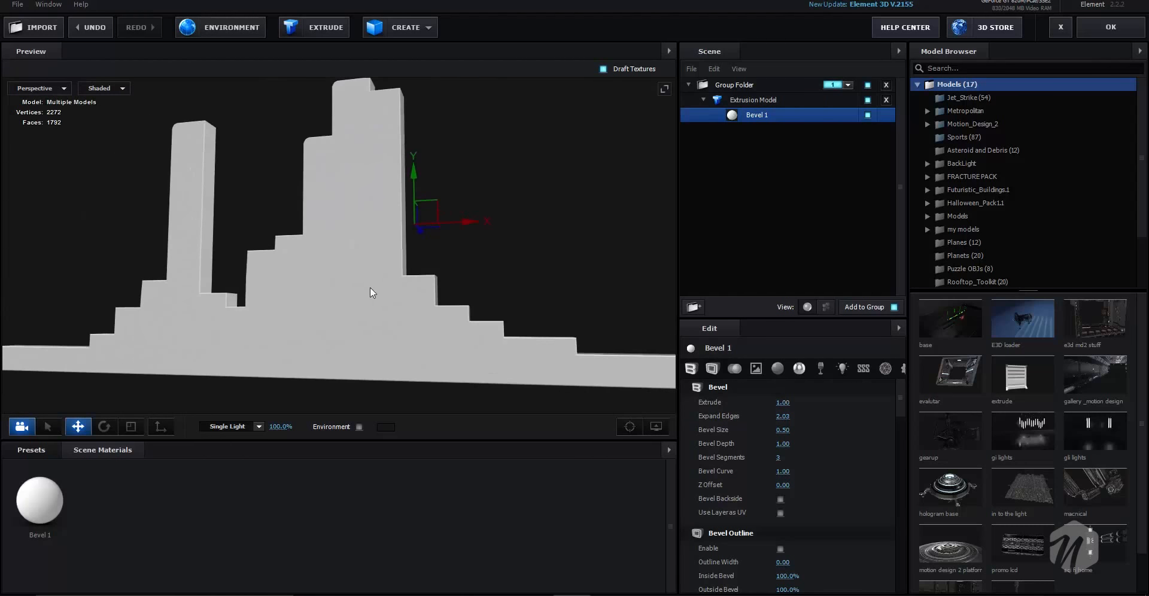
{"action": "left_click_drag", "start_coordinate": [370, 288], "coordinate": [438, 333]}
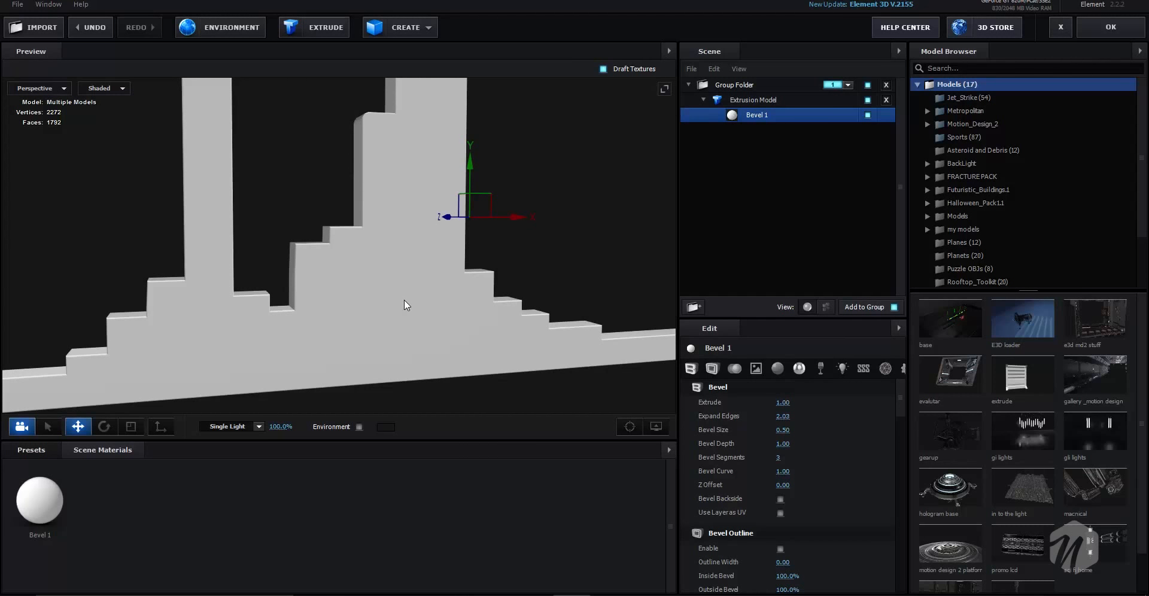
{"action": "left_click_drag", "start_coordinate": [397, 317], "coordinate": [419, 328]}
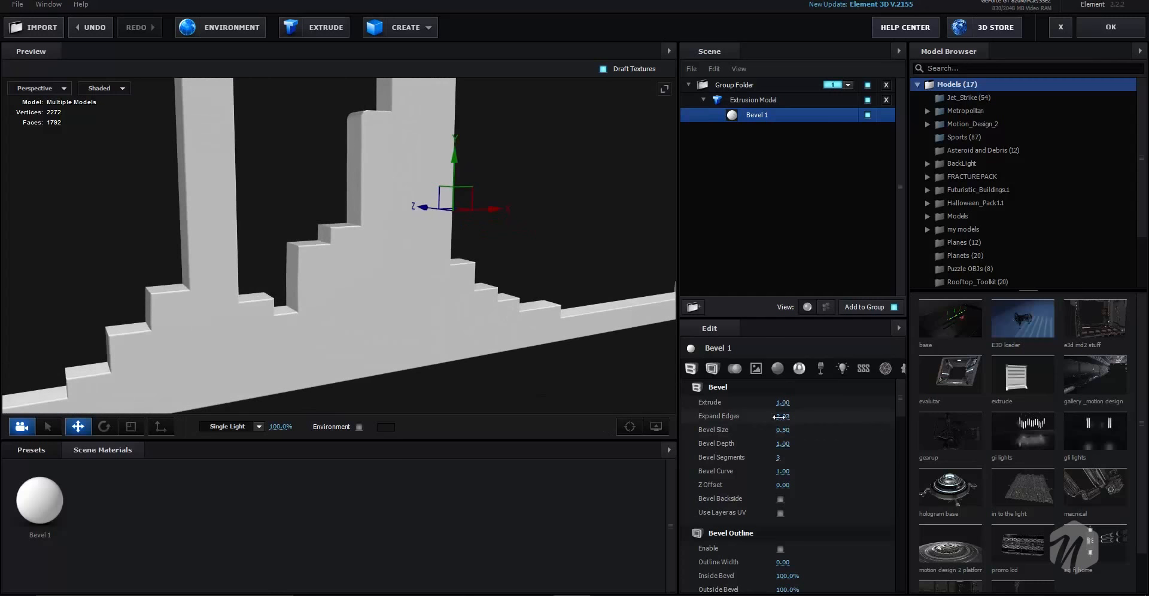
- Set Bevel 1's Expand Edges to -0.51 and its Extrude to 5.93
{"action": "left_click_drag", "start_coordinate": [781, 417], "coordinate": [642, 427]}
{"action": "left_click_drag", "start_coordinate": [508, 367], "coordinate": [489, 356]}
{"action": "left_click_drag", "start_coordinate": [780, 403], "coordinate": [628, 399]}
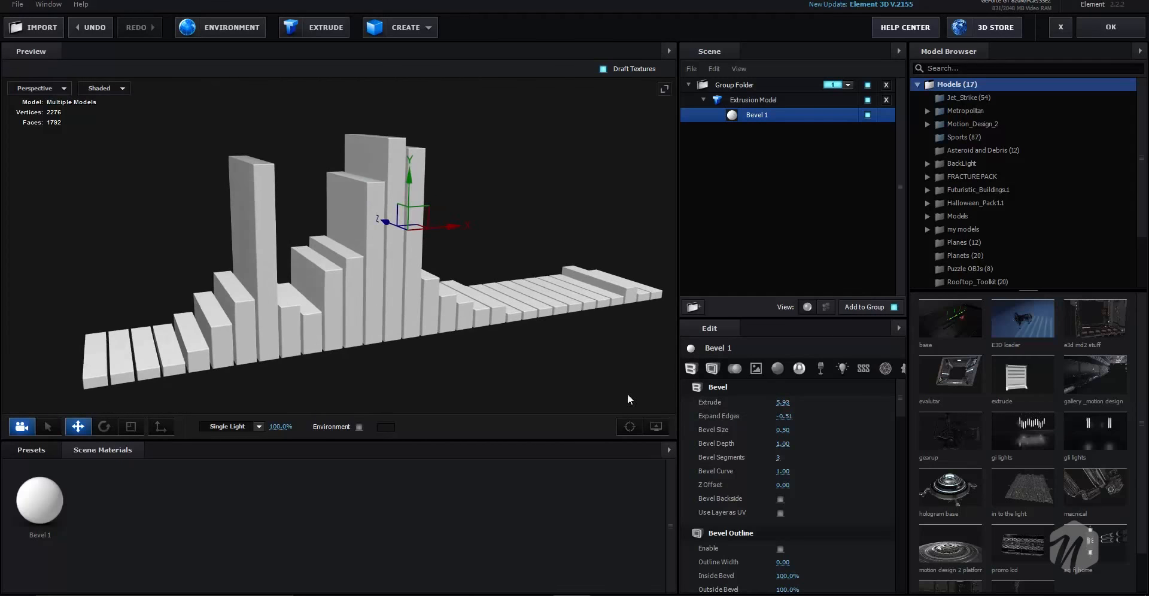
- Enable Bevel Backside on Bevel 1 and apply the scene setup to return to the composition
{"action": "left_click_drag", "start_coordinate": [783, 446], "coordinate": [785, 443]}
{"action": "key", "text": "ctrl+z"}
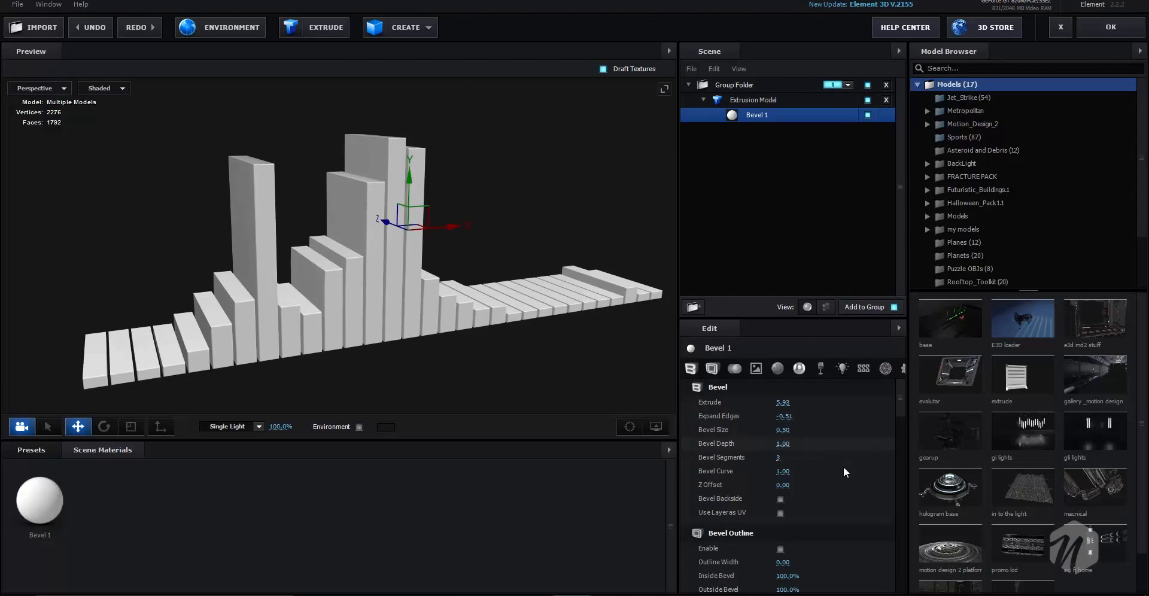
{"action": "left_click", "coordinate": [781, 500]}
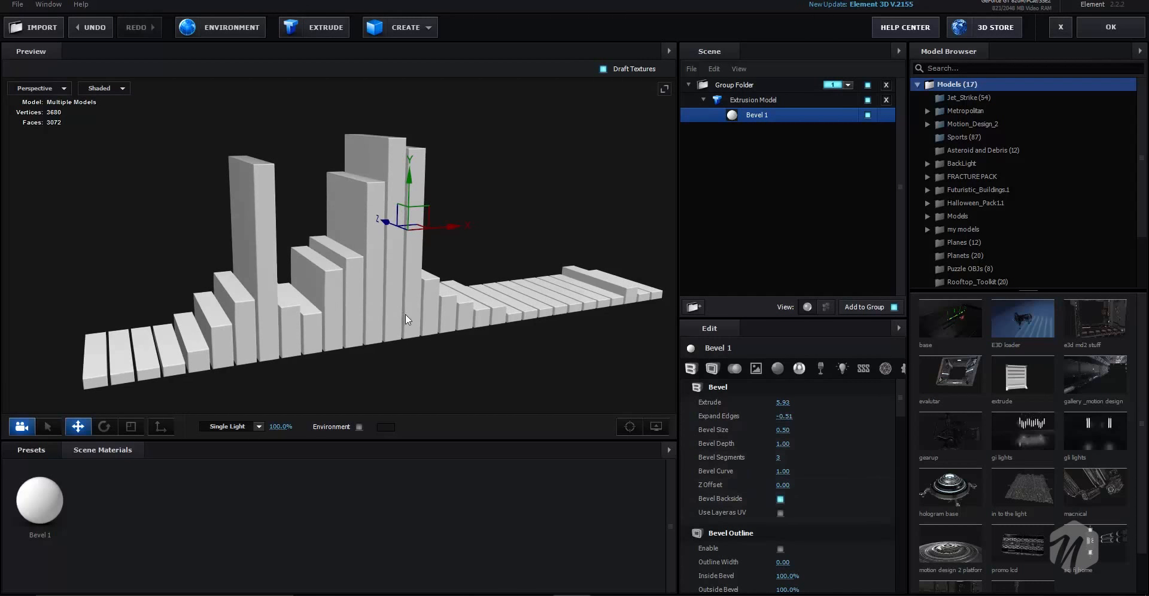
{"action": "scroll", "coordinate": [405, 314], "scroll_direction": "down", "scroll_amount": 5}
{"action": "scroll", "coordinate": [416, 311], "scroll_direction": "up", "scroll_amount": 8}
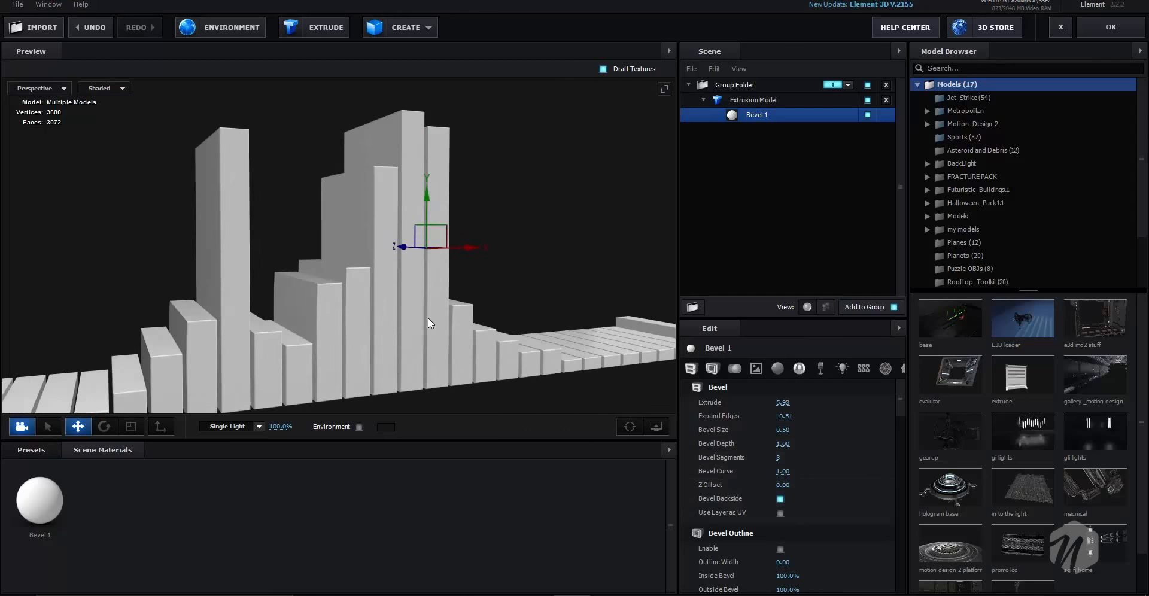
{"action": "left_click", "coordinate": [1111, 27]}
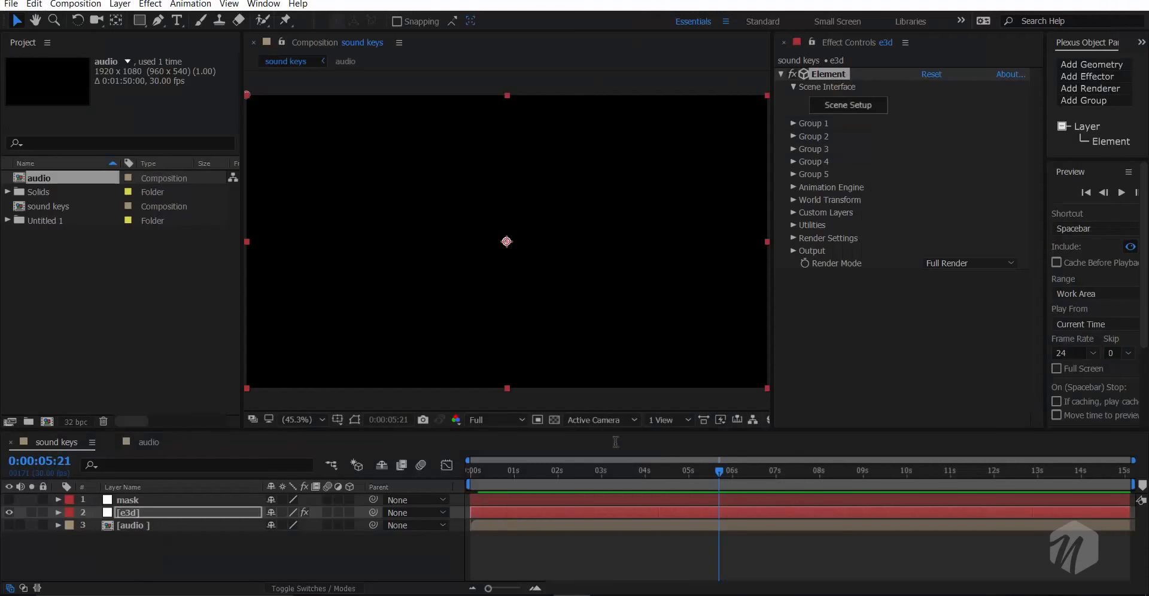
- Set the composition preview resolution to Half and Element's Render Mode to Preview
{"action": "scroll", "coordinate": [435, 278], "scroll_direction": "up", "scroll_amount": 1}
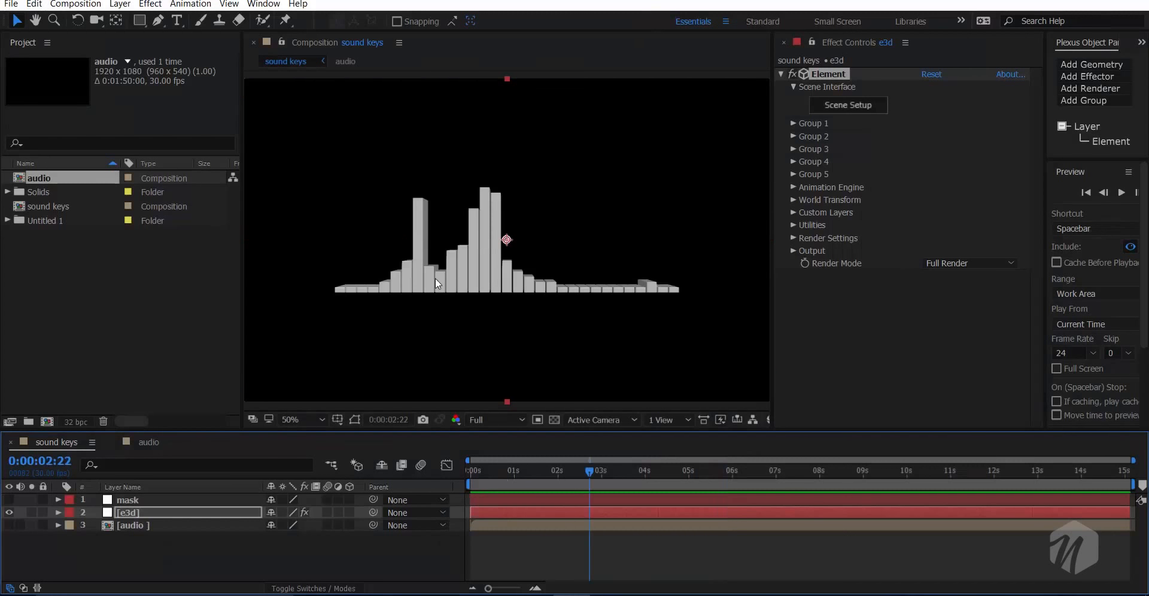
{"action": "scroll", "coordinate": [436, 289], "scroll_direction": "down", "scroll_amount": 2}
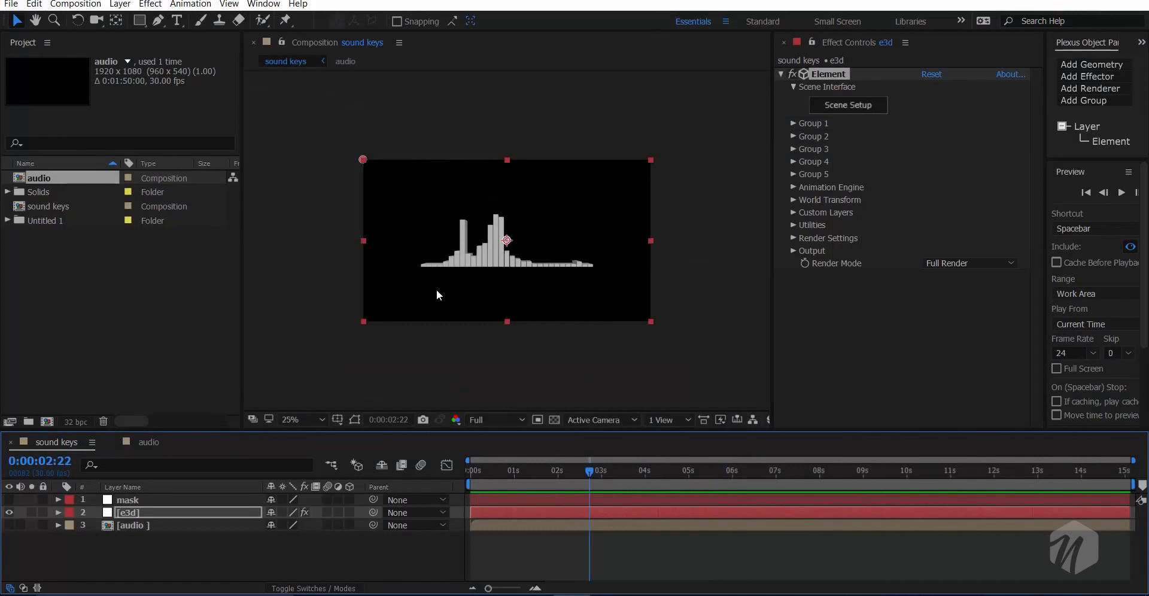
{"action": "scroll", "coordinate": [437, 289], "scroll_direction": "up", "scroll_amount": 2}
{"action": "left_click_drag", "start_coordinate": [537, 476], "coordinate": [472, 476]}
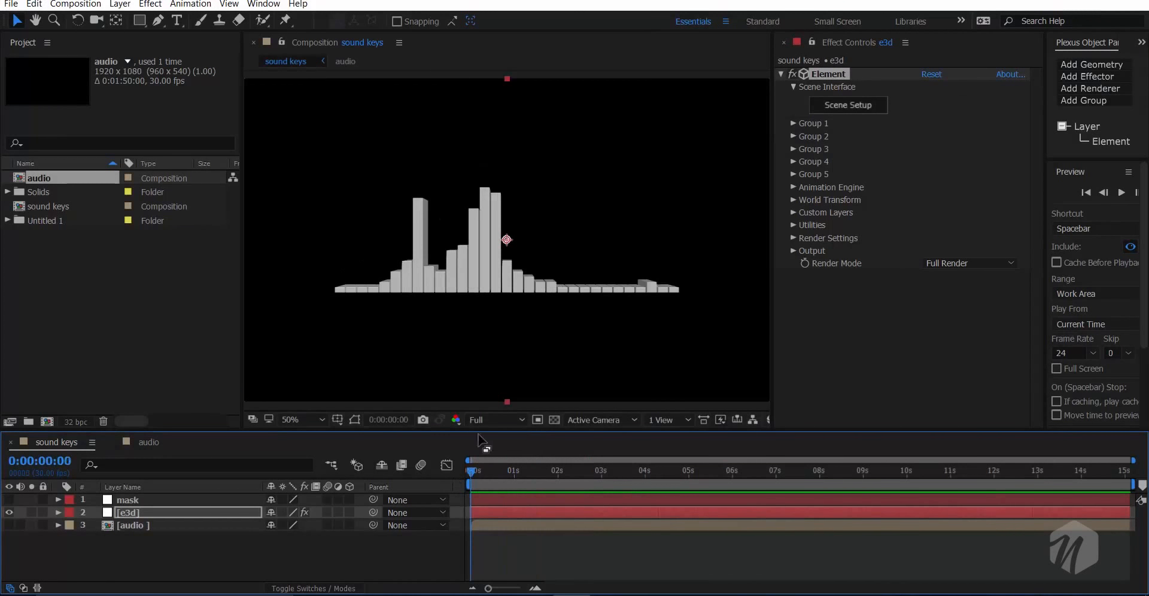
{"action": "left_click", "coordinate": [496, 420]}
{"action": "left_click", "coordinate": [495, 469]}
{"action": "left_click", "coordinate": [970, 264]}
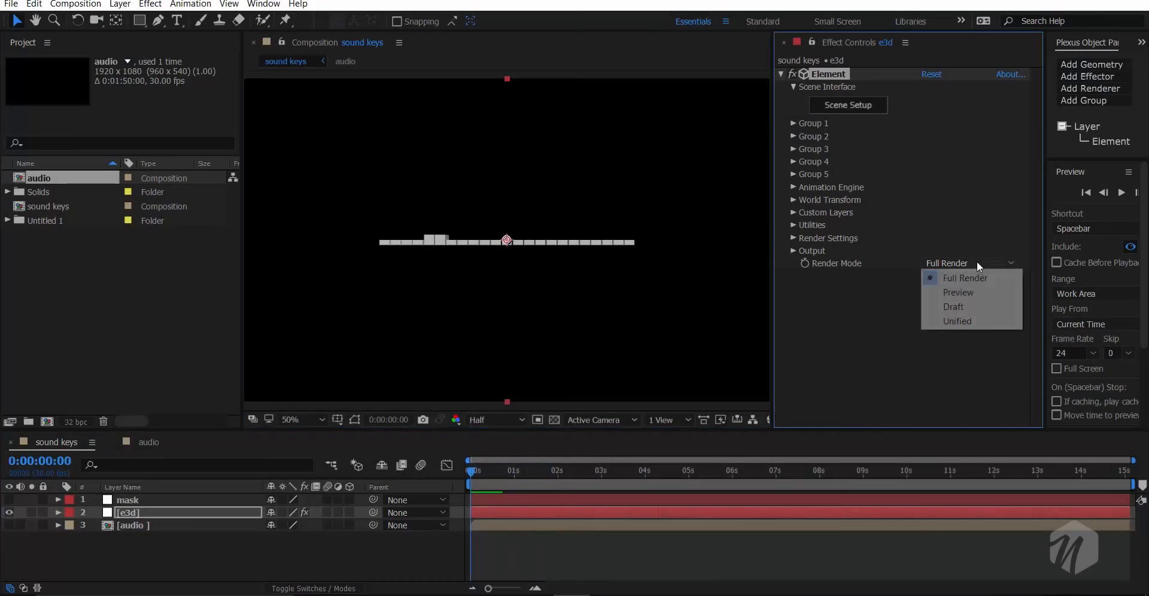
{"action": "left_click", "coordinate": [973, 293]}
- Play back the bar animation and move the current time to 0:00:04:00
{"action": "key", "text": "space"}
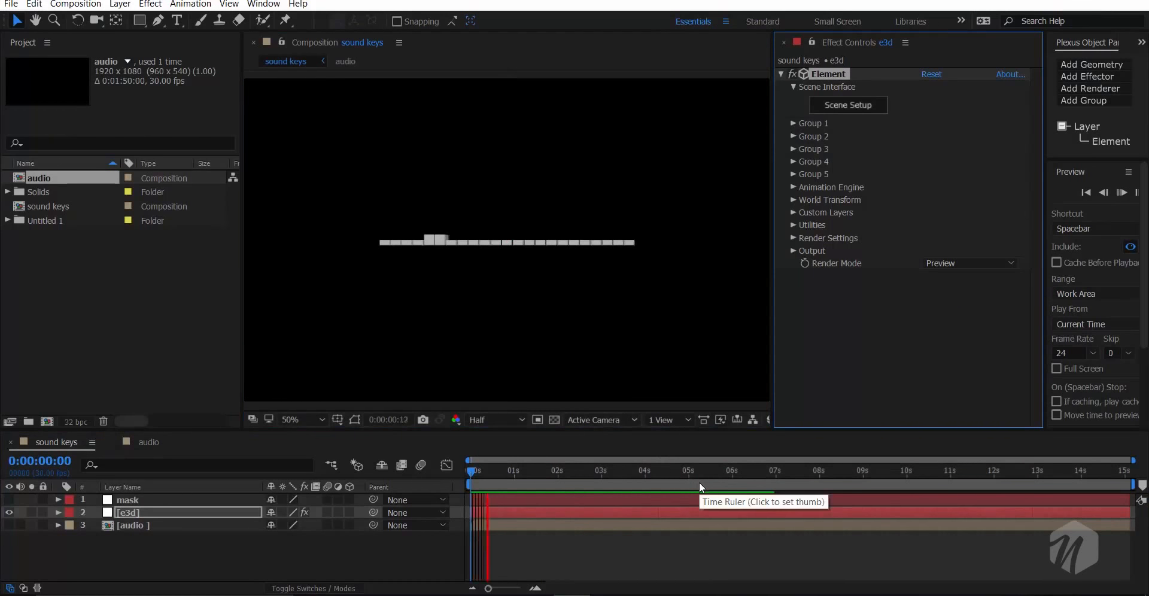
{"action": "left_click", "coordinate": [660, 475]}
{"action": "left_click_drag", "start_coordinate": [660, 474], "coordinate": [645, 475]}
- Add a two-node camera with the 35mm preset and check the bar motion across the first second
{"action": "right_click", "coordinate": [95, 536]}
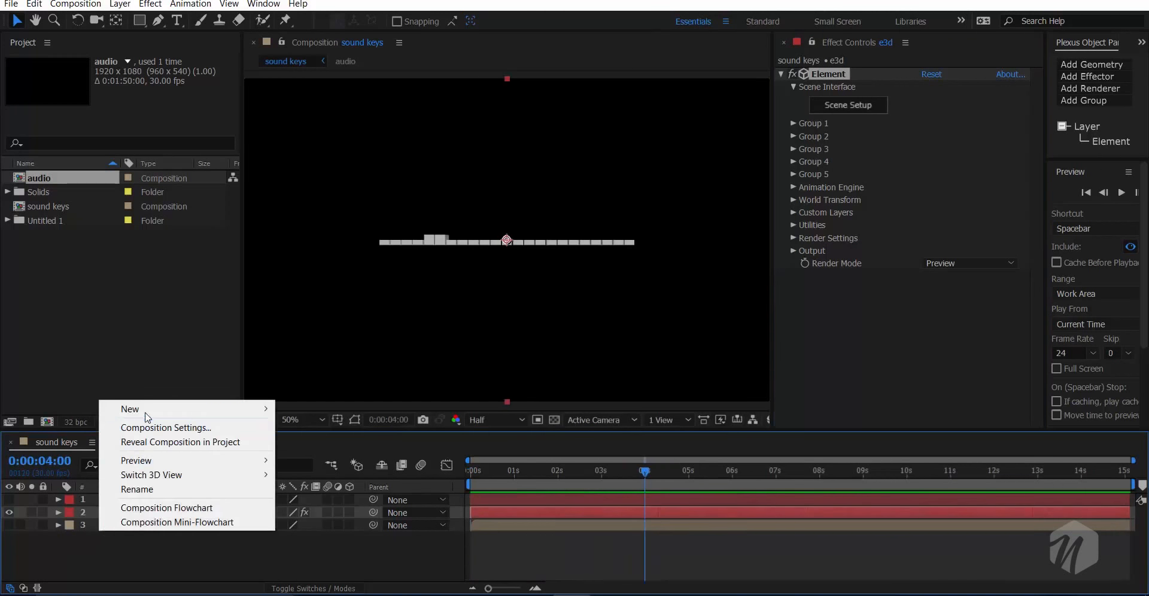
{"action": "mouse_move", "coordinate": [146, 412]}
{"action": "left_click", "coordinate": [335, 471]}
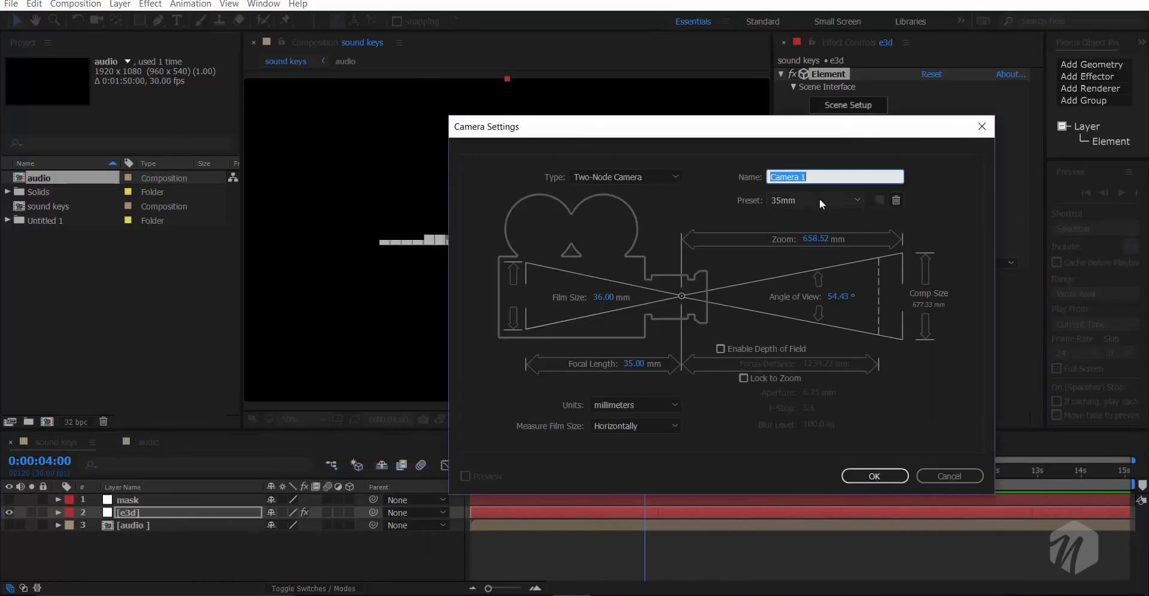
{"action": "left_click", "coordinate": [874, 473]}
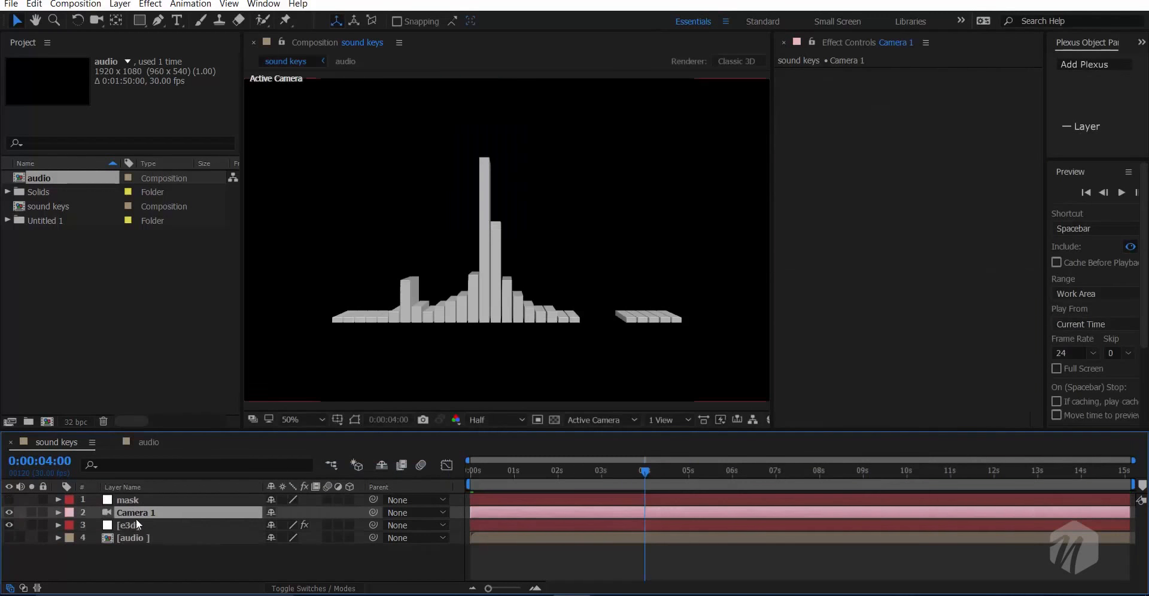
{"action": "left_click_drag", "start_coordinate": [546, 472], "coordinate": [480, 490]}
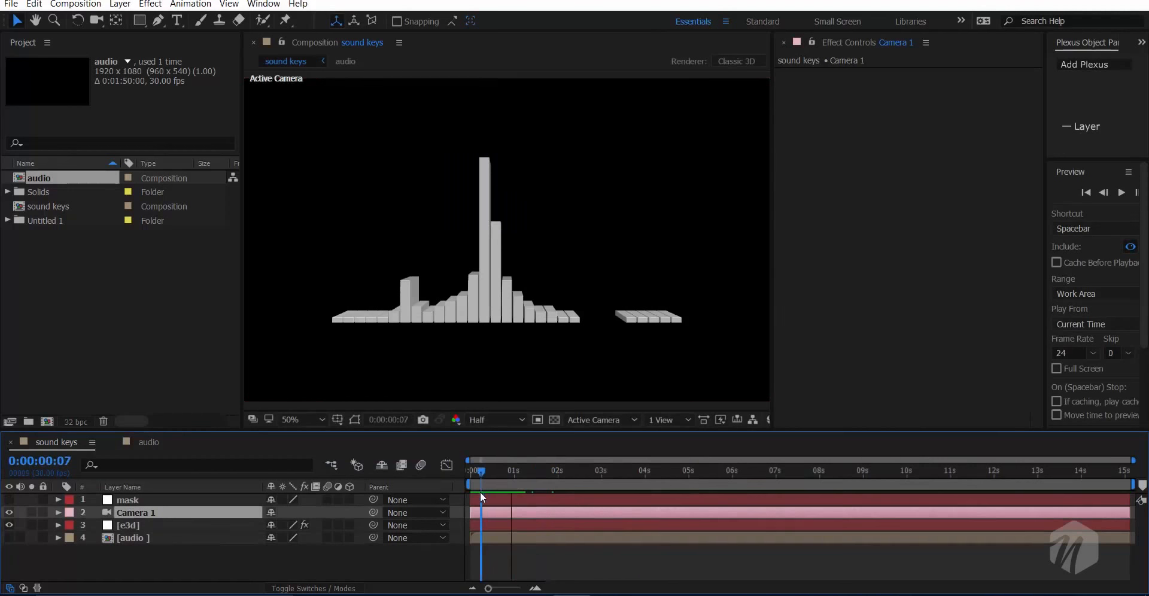
{"action": "left_click", "coordinate": [513, 480]}
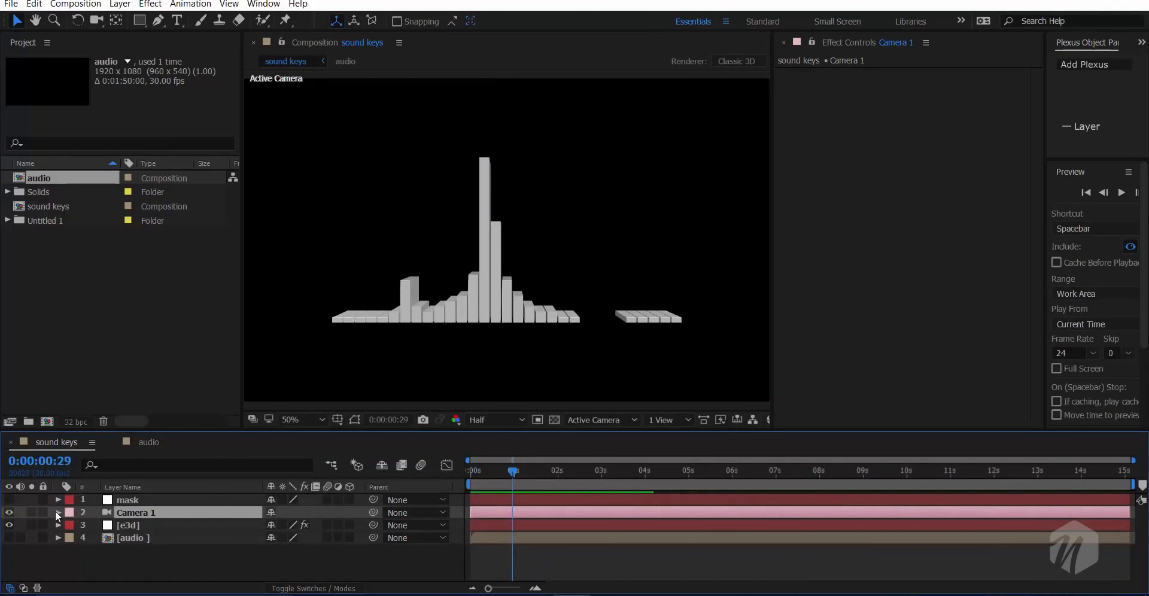
- Add the expression wiggle(.001,.01) to Camera 1's Point of Interest
{"action": "key", "text": "a"}
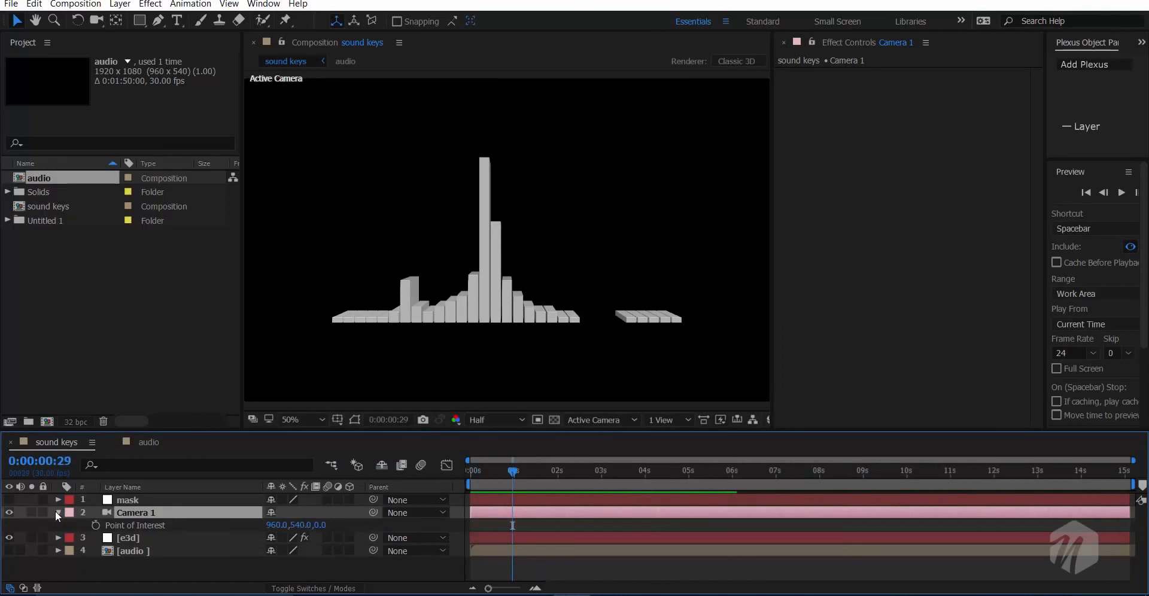
{"action": "left_click", "coordinate": [93, 527], "text": "alt"}
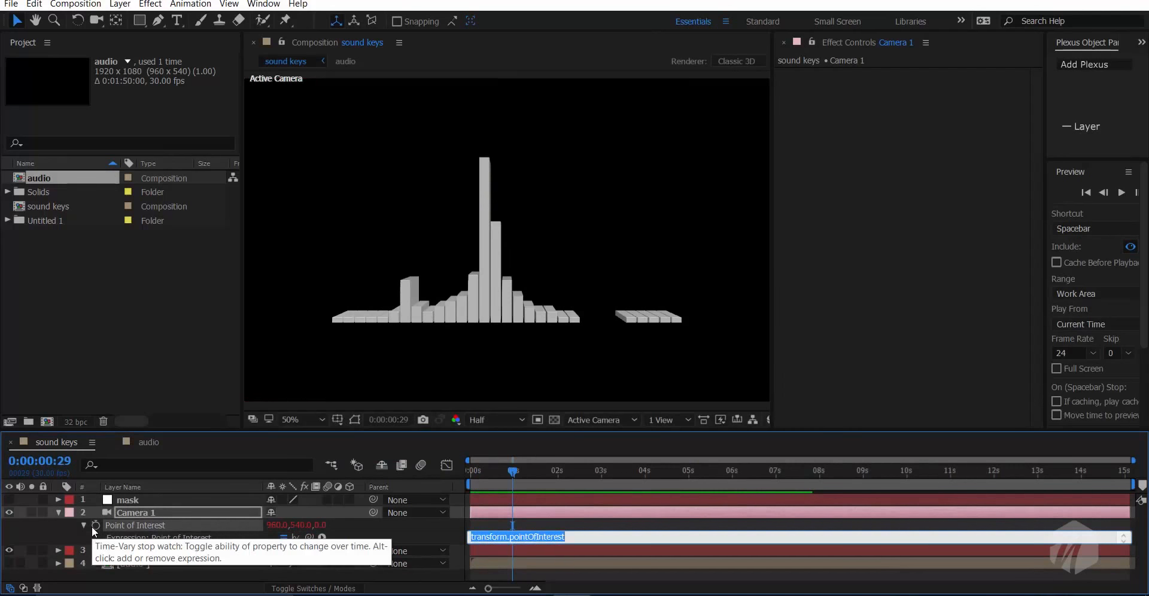
{"action": "type", "text": "wiggle(.001,.01"}
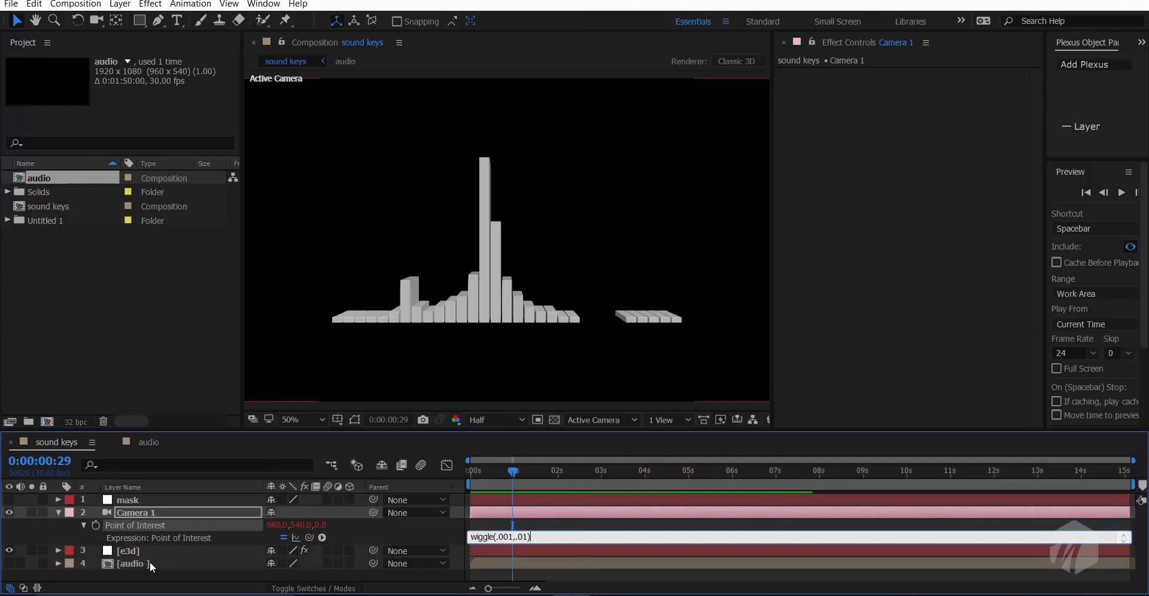
{"action": "left_click", "coordinate": [196, 577]}
- Play back the bar animation, return to 0:00:00:10 and collapse Camera 1's properties
{"action": "key", "text": "space"}
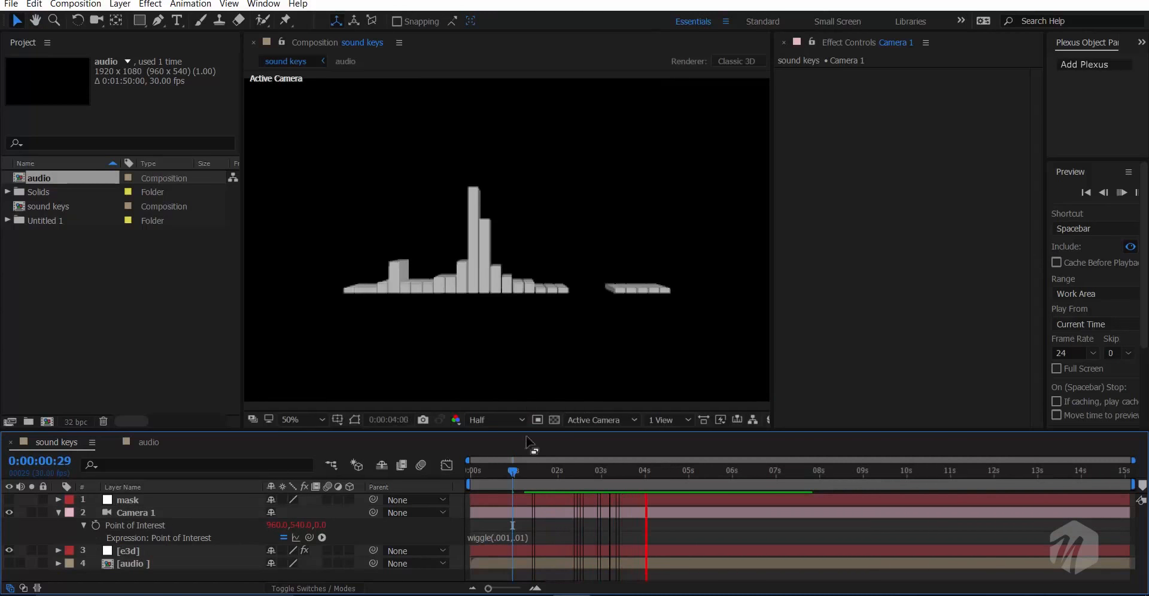
{"action": "left_click_drag", "start_coordinate": [517, 470], "coordinate": [485, 473]}
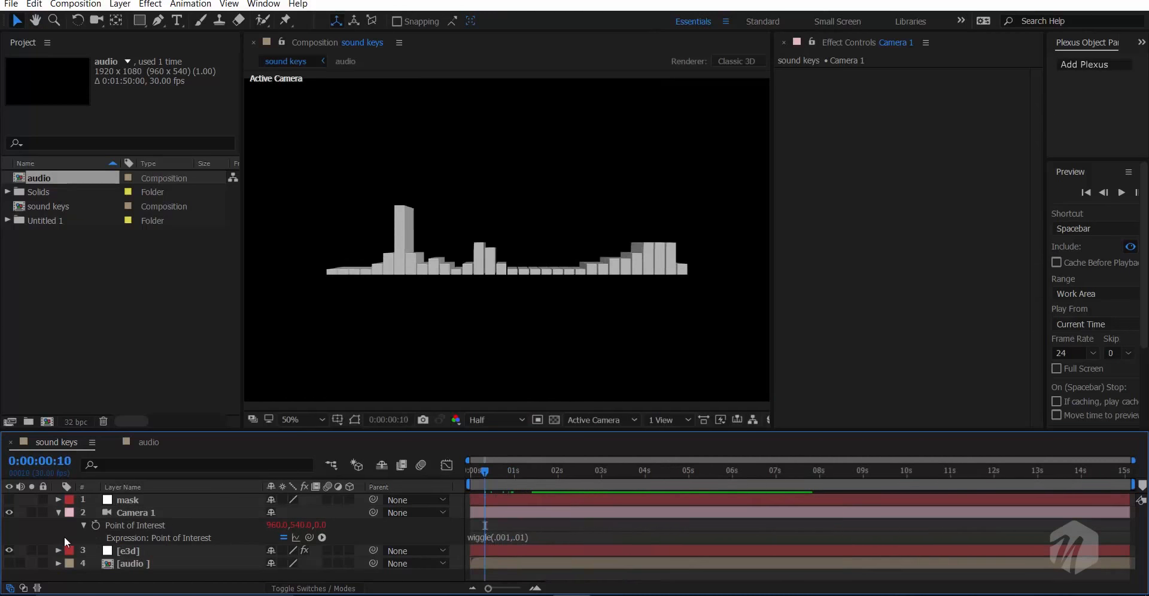
{"action": "left_click", "coordinate": [58, 513]}
- Draw two small rectangular masks on the mask layer, beyond the frame's upper-left and lower-right corners, and collapse the layer
{"action": "scroll", "coordinate": [522, 268], "scroll_direction": "down", "scroll_amount": 2}
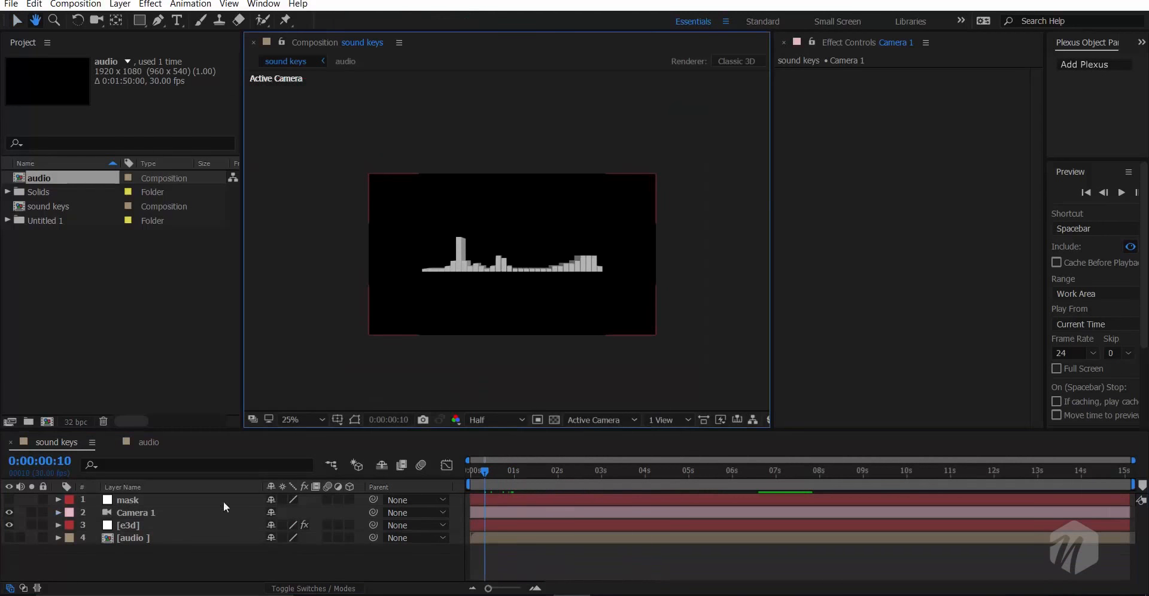
{"action": "left_click", "coordinate": [150, 502]}
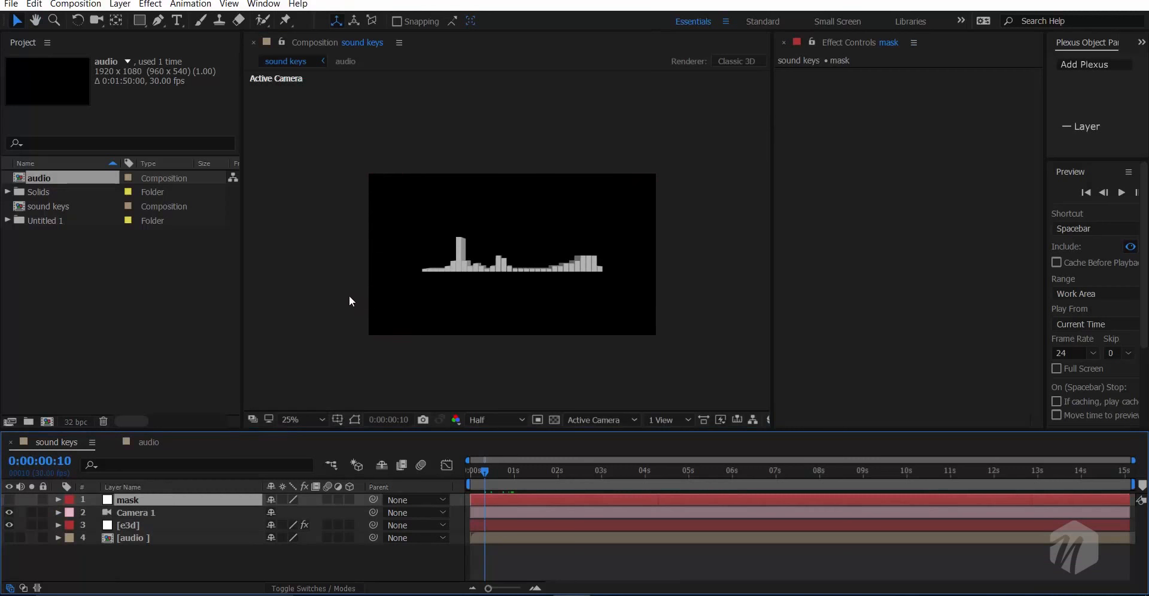
{"action": "left_click_drag", "start_coordinate": [347, 295], "coordinate": [364, 303]}
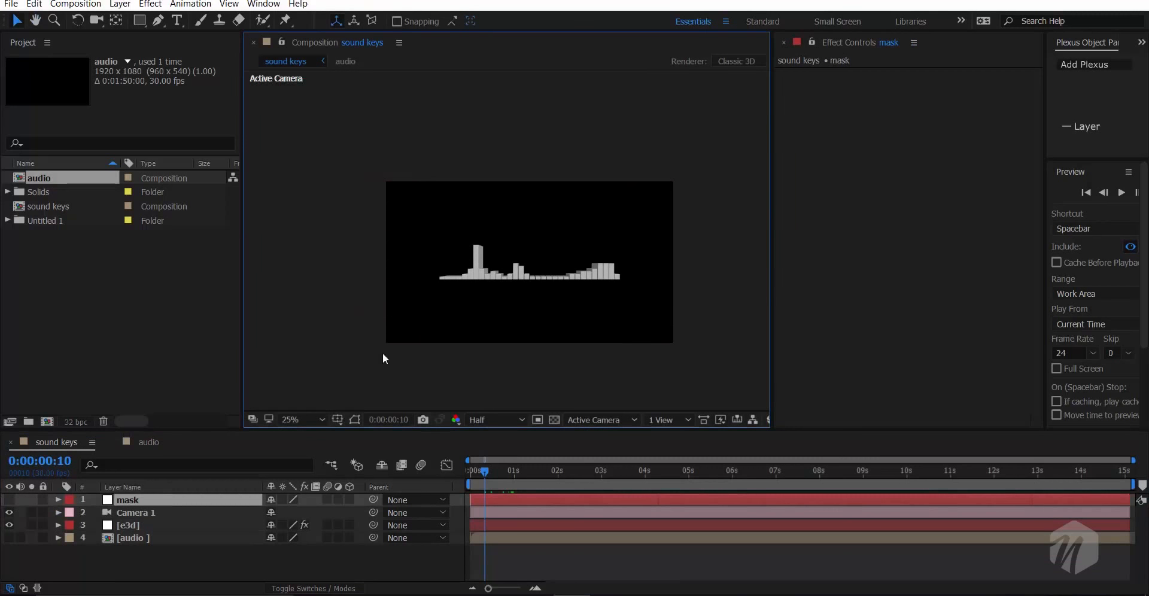
{"action": "left_click", "coordinate": [141, 20]}
{"action": "mouse_move", "coordinate": [329, 120]}
{"action": "left_mouse_down"}
{"action": "mouse_move", "coordinate": [342, 171]}
{"action": "mouse_move", "coordinate": [300, 164]}
{"action": "left_mouse_up"}
{"action": "left_click_drag", "start_coordinate": [529, 234], "coordinate": [445, 126]}
{"action": "scroll", "coordinate": [744, 305], "scroll_direction": "down", "scroll_amount": 1}
{"action": "left_click_drag", "start_coordinate": [701, 300], "coordinate": [660, 319]}
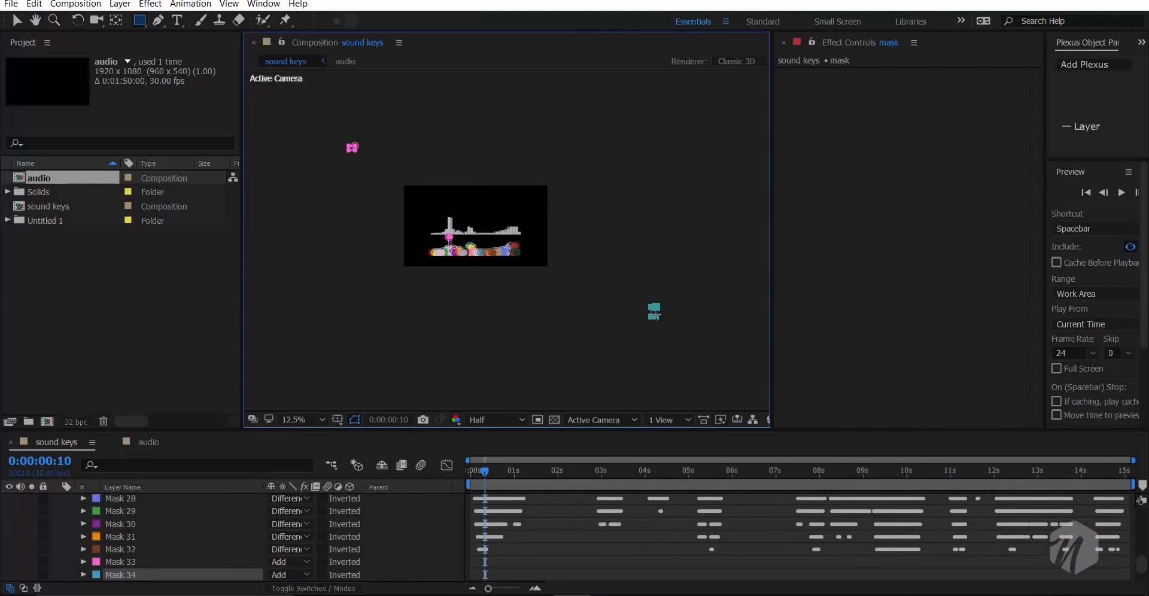
{"action": "left_click_drag", "start_coordinate": [482, 190], "coordinate": [536, 213]}
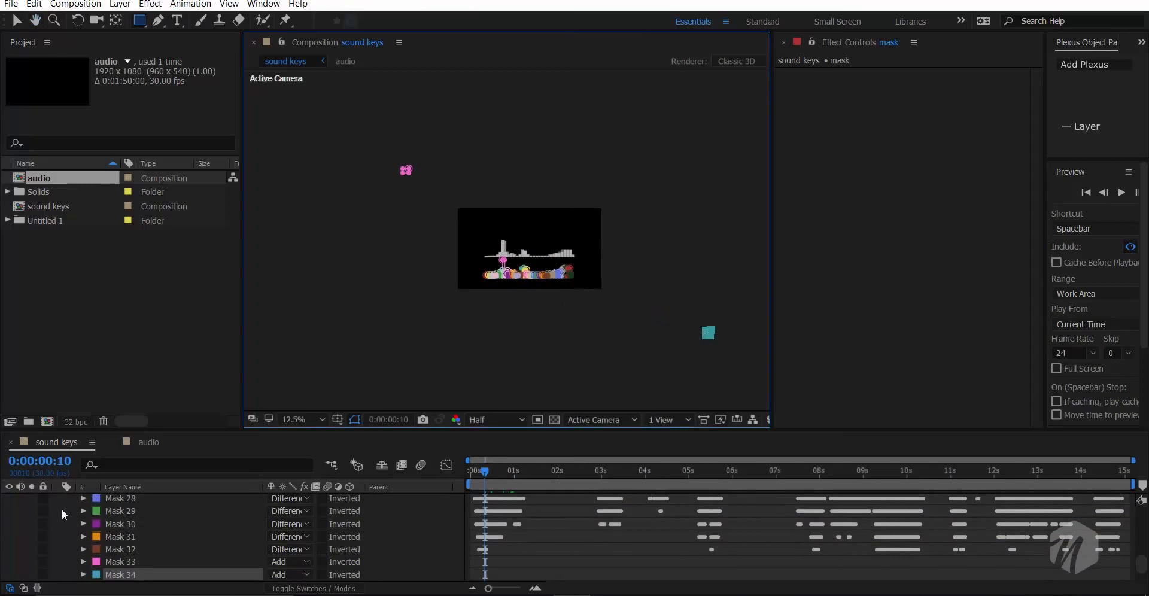
{"action": "scroll", "coordinate": [73, 508], "scroll_direction": "up", "scroll_amount": 10}
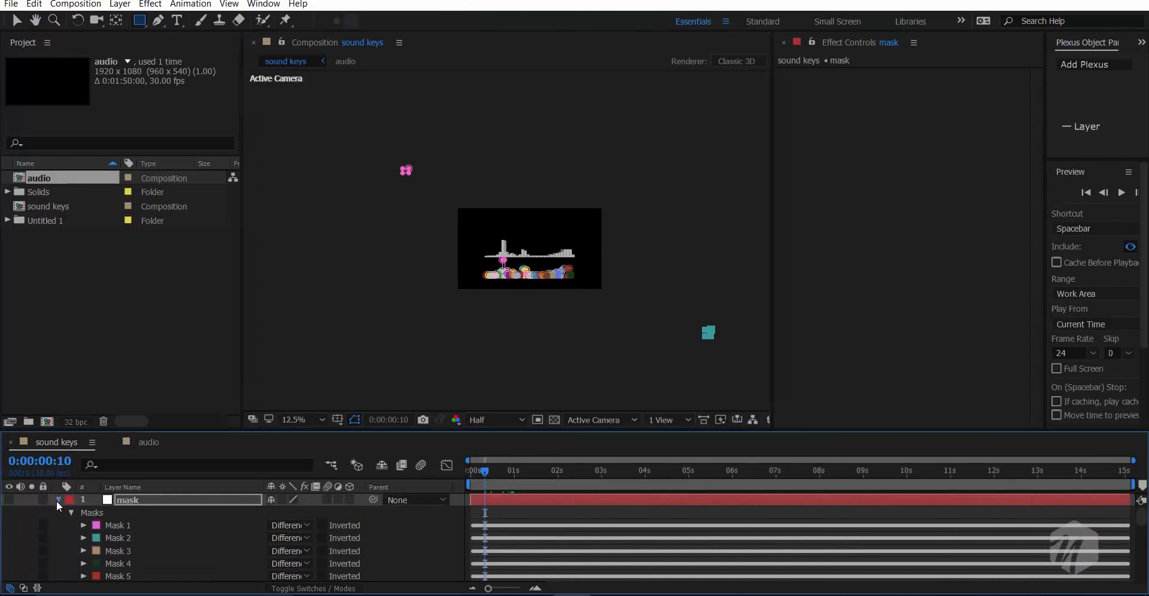
{"action": "left_click", "coordinate": [58, 500]}
{"action": "left_click", "coordinate": [178, 570]}
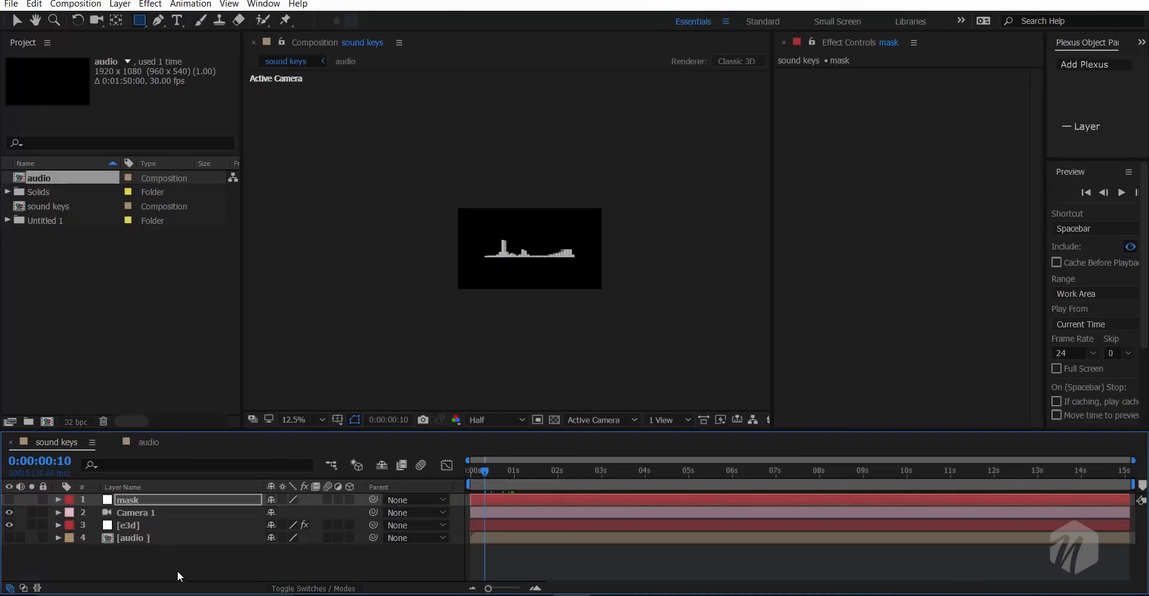
- Open Scene Setup for the e3d layer and inspect the extruded bars together with the two outlying shapes
{"action": "left_click", "coordinate": [152, 525]}
{"action": "left_click", "coordinate": [873, 106]}
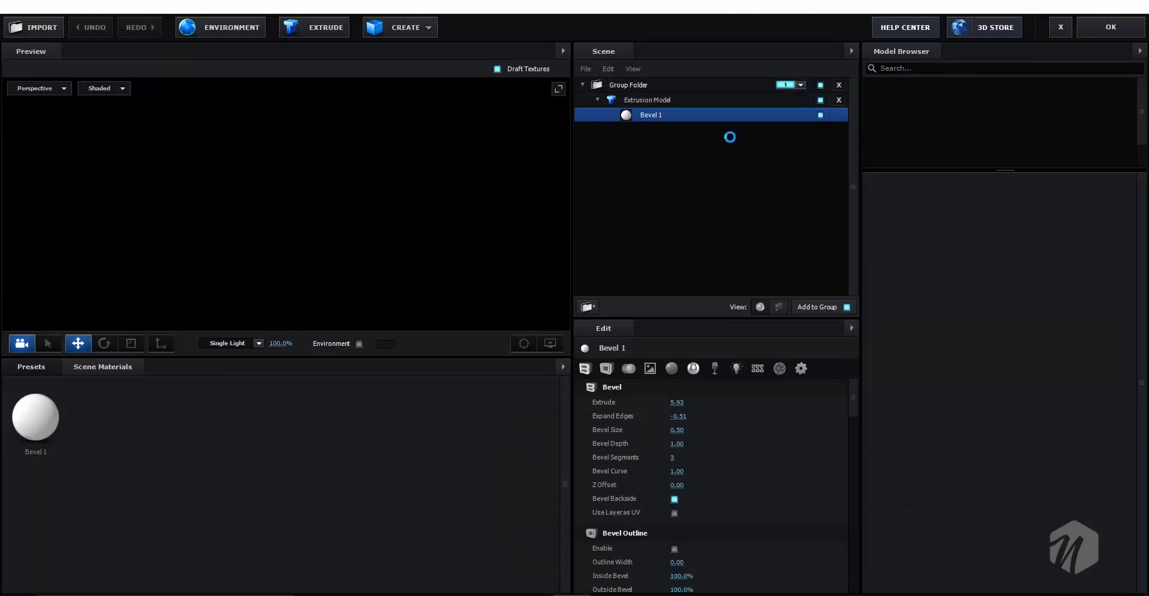
{"action": "scroll", "coordinate": [429, 248], "scroll_direction": "down", "scroll_amount": 10}
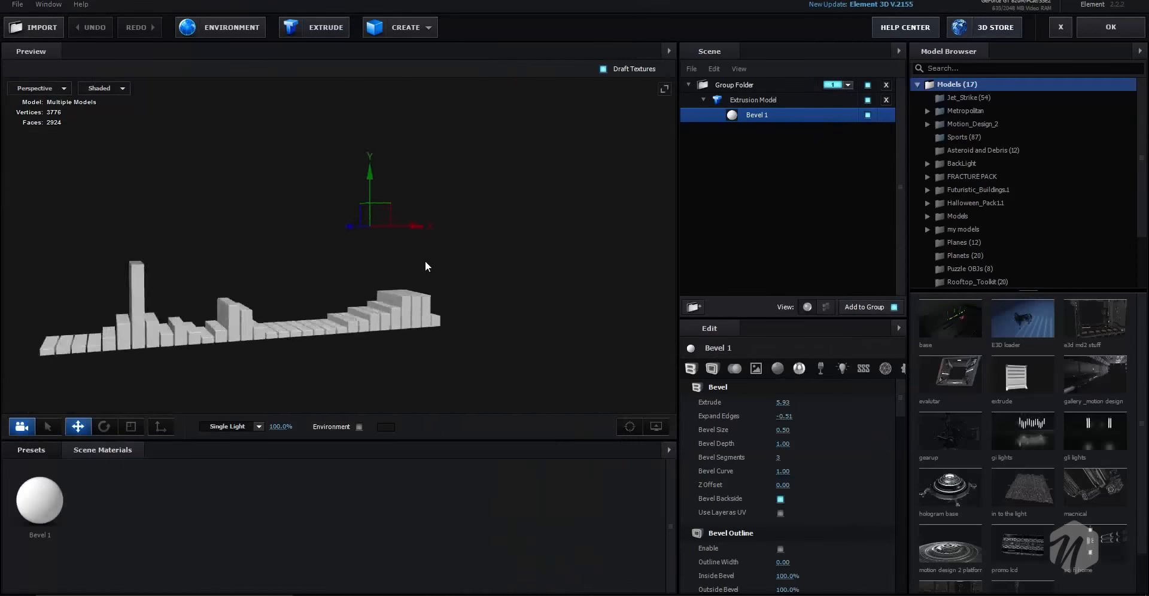
{"action": "scroll", "coordinate": [471, 266], "scroll_direction": "down", "scroll_amount": 4}
{"action": "left_click_drag", "start_coordinate": [488, 287], "coordinate": [465, 283]}
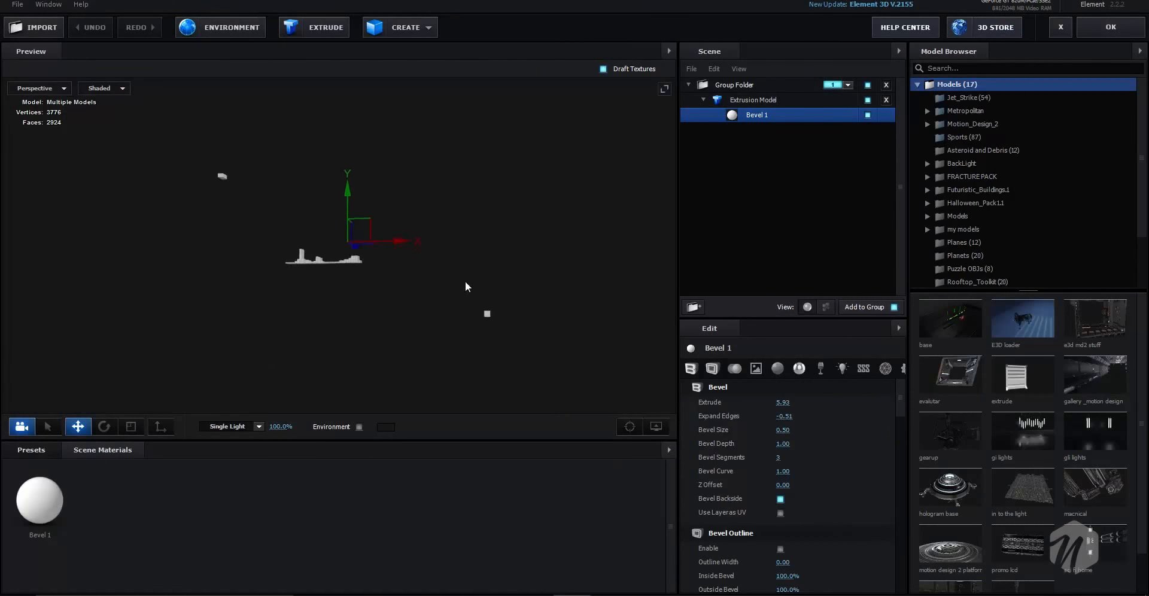
{"action": "scroll", "coordinate": [381, 277], "scroll_direction": "up", "scroll_amount": 5}
{"action": "left_click_drag", "start_coordinate": [379, 275], "coordinate": [351, 329]}
{"action": "scroll", "coordinate": [389, 310], "scroll_direction": "up", "scroll_amount": 6}
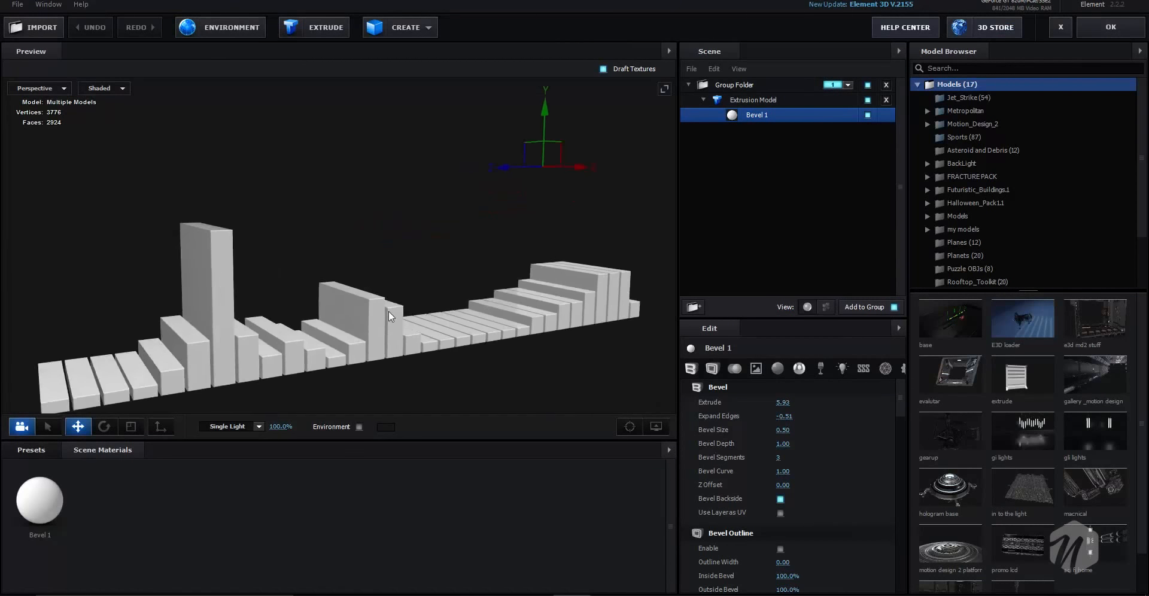
{"action": "left_click", "coordinate": [1110, 26]}
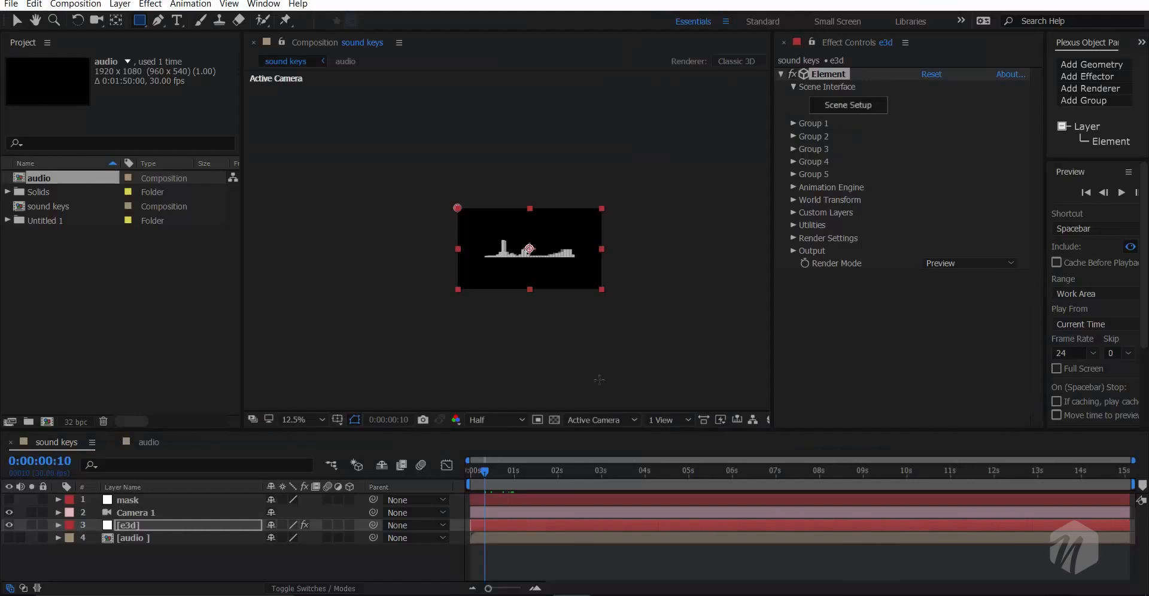
- Play back the bar animation from 0:00:00:10 to check how the bars sit in the frame
{"action": "scroll", "coordinate": [484, 250], "scroll_direction": "up", "scroll_amount": 1}
{"action": "left_click_drag", "start_coordinate": [519, 265], "coordinate": [488, 257]}
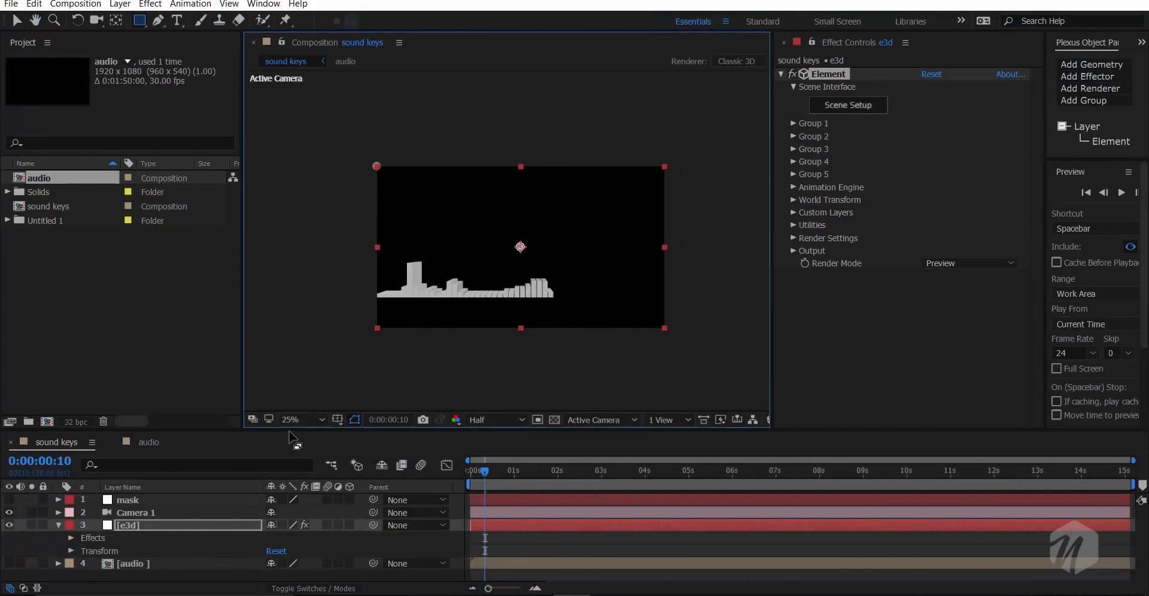
{"action": "left_click", "coordinate": [304, 419]}
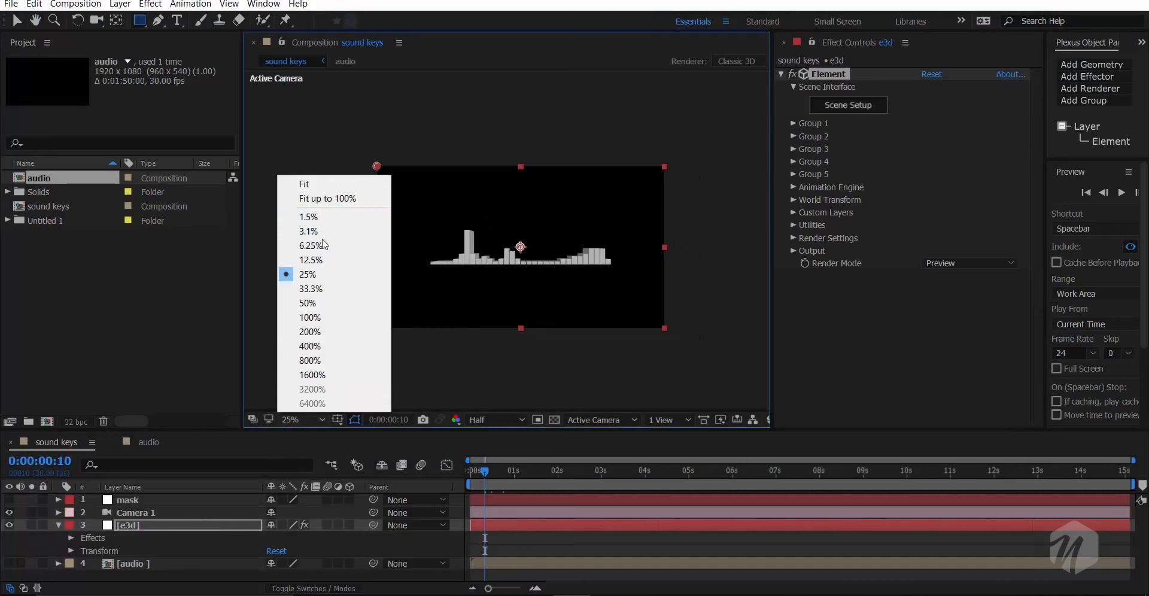
{"action": "left_click", "coordinate": [301, 180]}
{"action": "key", "text": "comma"}
{"action": "key", "text": "period"}
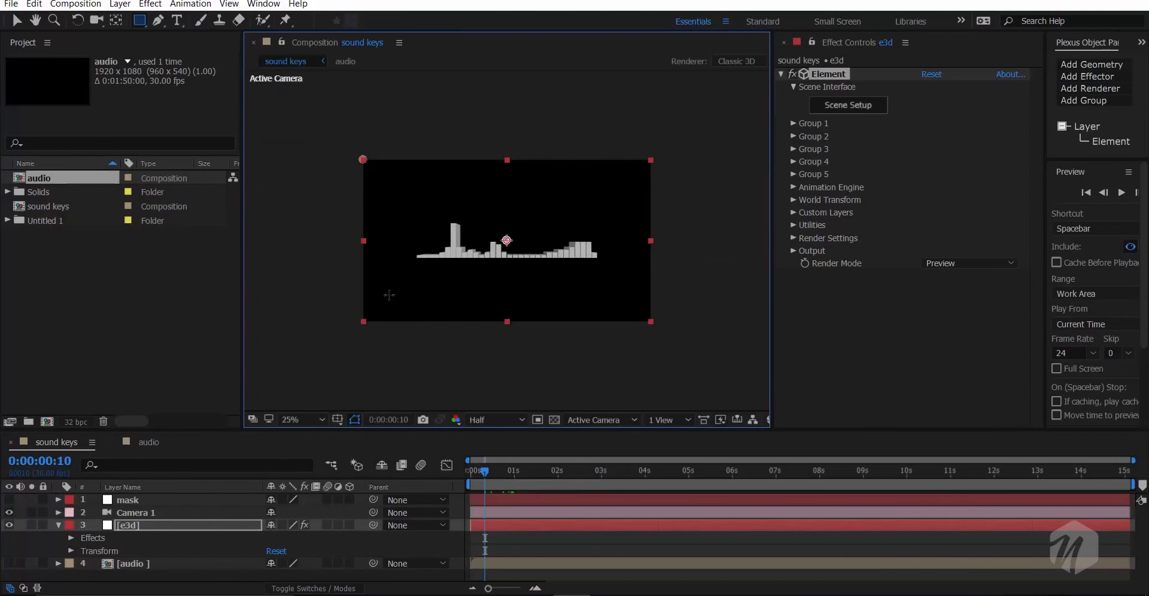
{"action": "key", "text": "comma"}
{"action": "key", "text": "space"}
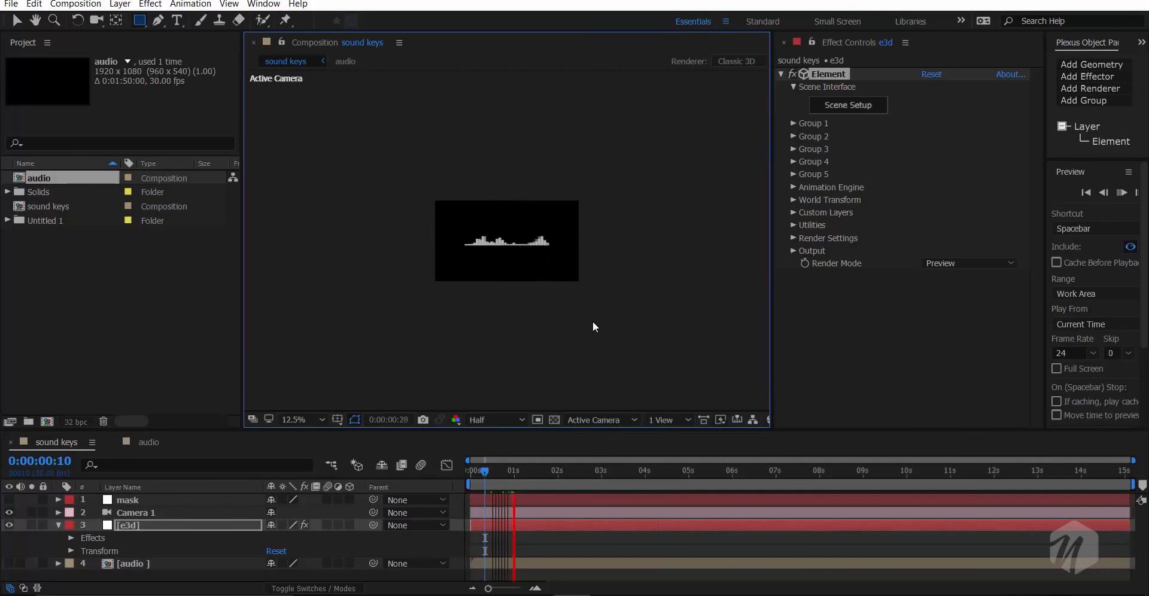
{"action": "key", "text": "period"}
- Examine the bars and the two outlying shapes in the e3d layer's Scene Setup at 0:00:01:04
{"action": "left_click", "coordinate": [161, 530]}
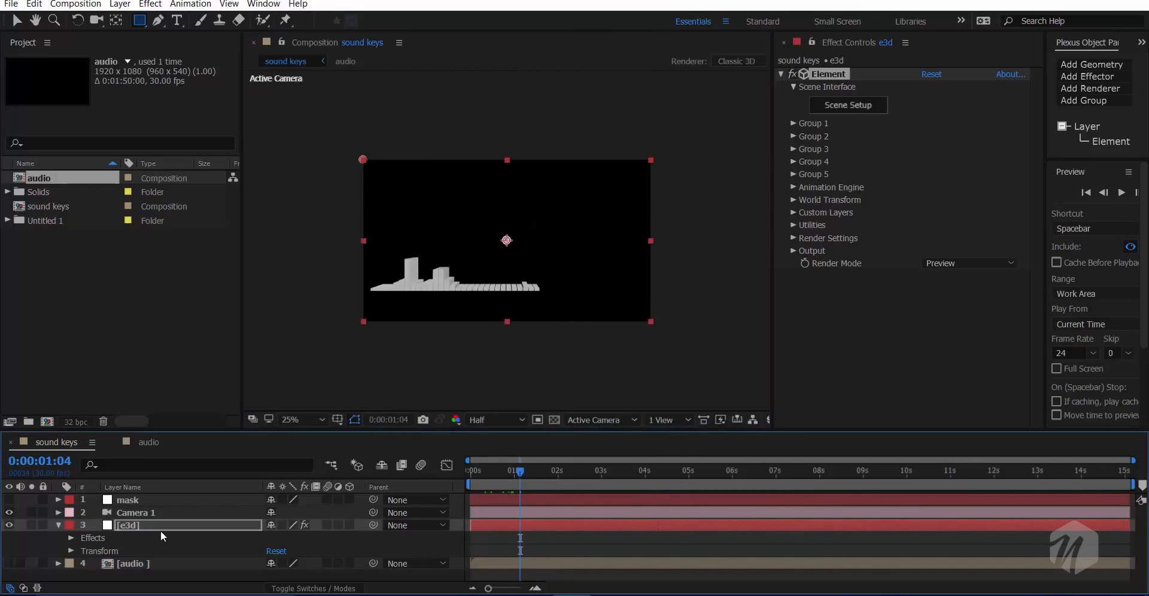
{"action": "scroll", "coordinate": [487, 219], "scroll_direction": "down", "scroll_amount": 1}
{"action": "left_click_drag", "start_coordinate": [498, 246], "coordinate": [520, 295]}
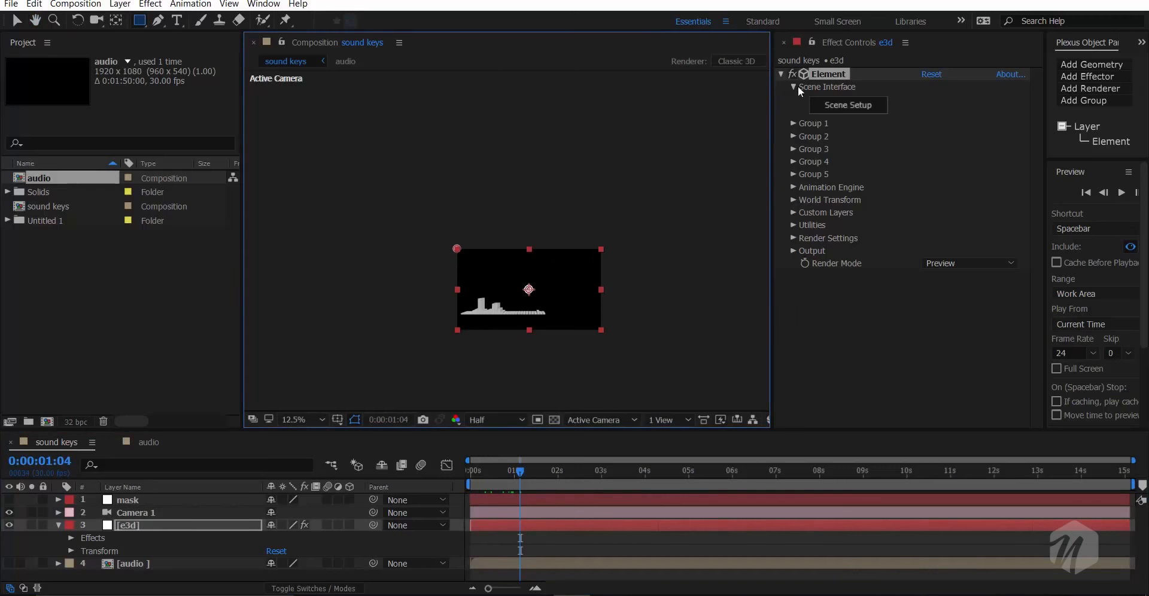
{"action": "left_click", "coordinate": [863, 110]}
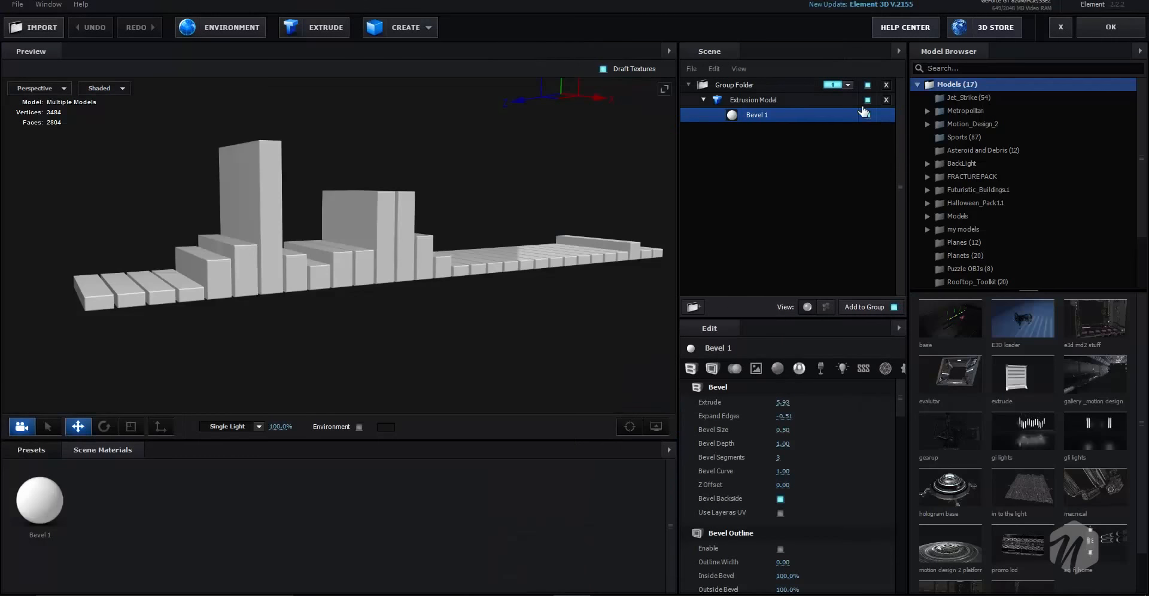
{"action": "scroll", "coordinate": [371, 275], "scroll_direction": "down", "scroll_amount": 10}
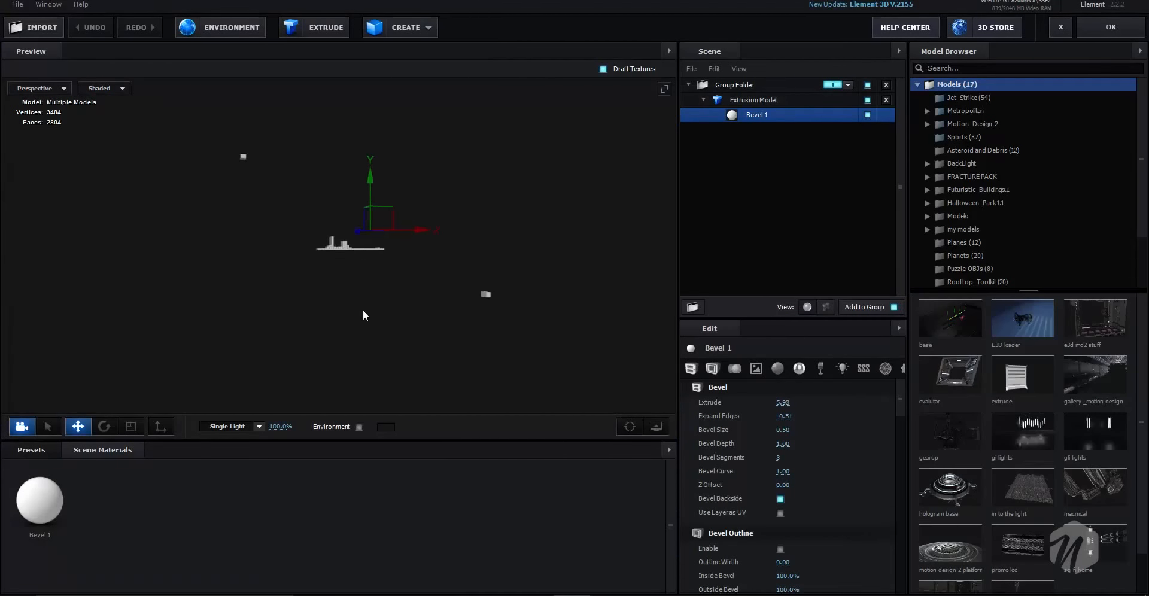
{"action": "scroll", "coordinate": [362, 311], "scroll_direction": "up", "scroll_amount": 10}
{"action": "left_click", "coordinate": [1109, 24]}
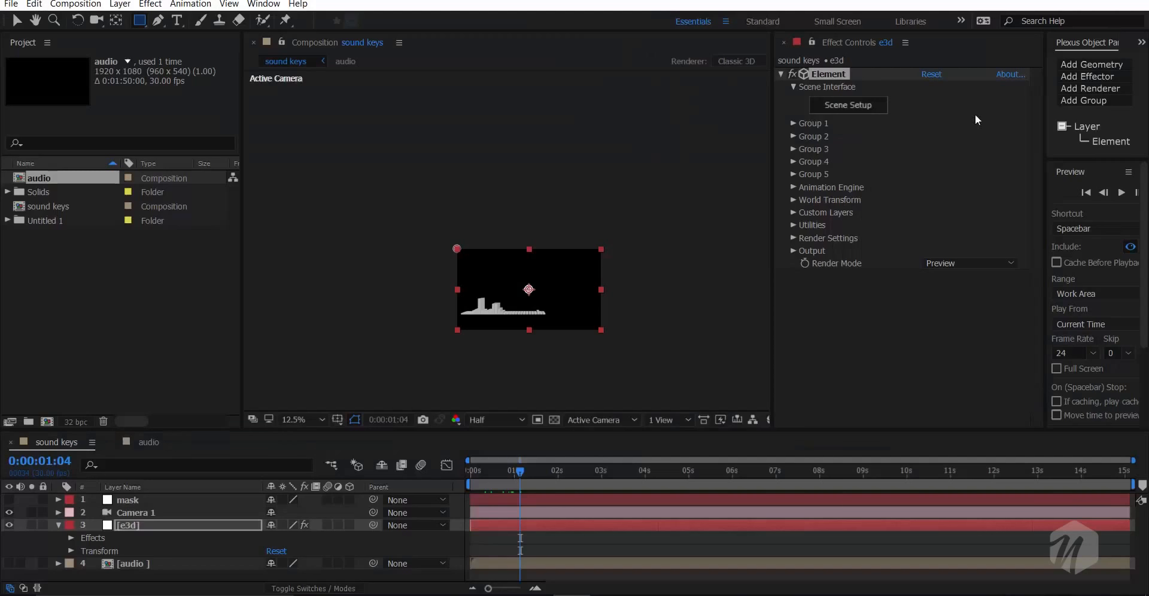
- Track the camera to centre the bars in the frame at 0:00:00:00 and play back the animation
{"action": "left_click_drag", "start_coordinate": [505, 471], "coordinate": [467, 478]}
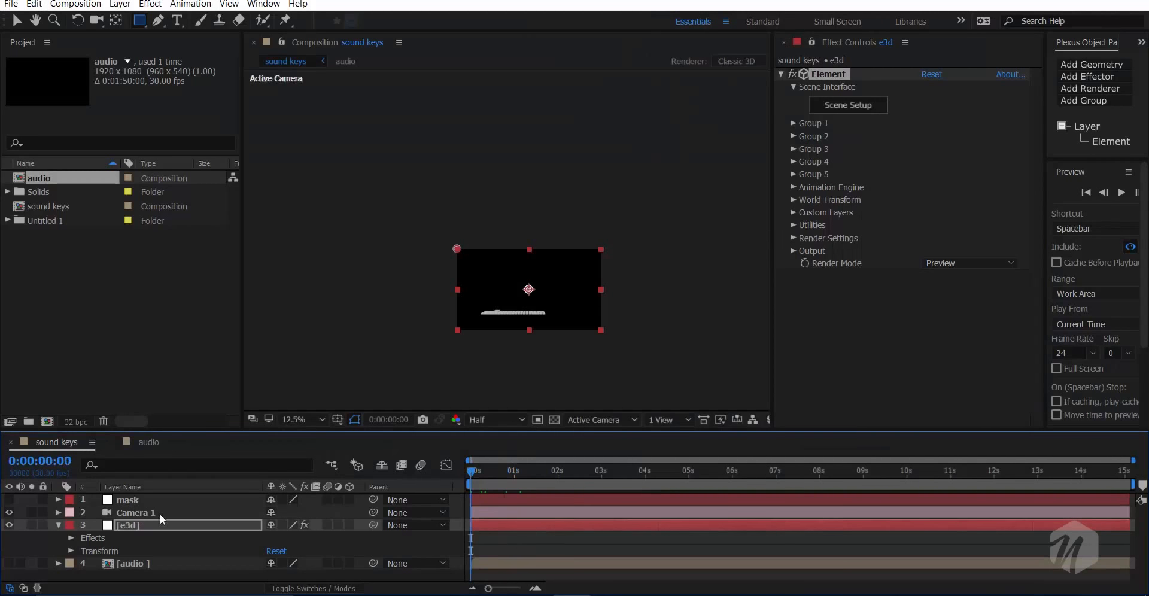
{"action": "left_click", "coordinate": [59, 526]}
{"action": "scroll", "coordinate": [584, 291], "scroll_direction": "up", "scroll_amount": 2}
{"action": "left_click_drag", "start_coordinate": [582, 283], "coordinate": [524, 104]}
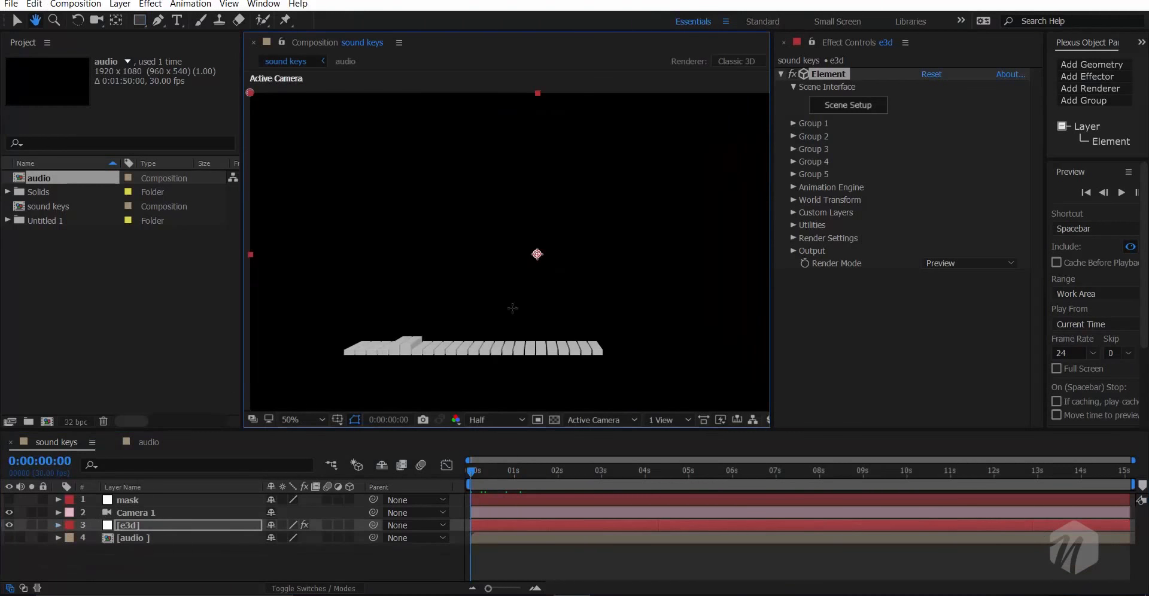
{"action": "key", "text": "c"}
{"action": "left_click_drag", "start_coordinate": [560, 284], "coordinate": [602, 246]}
{"action": "key", "text": "space"}
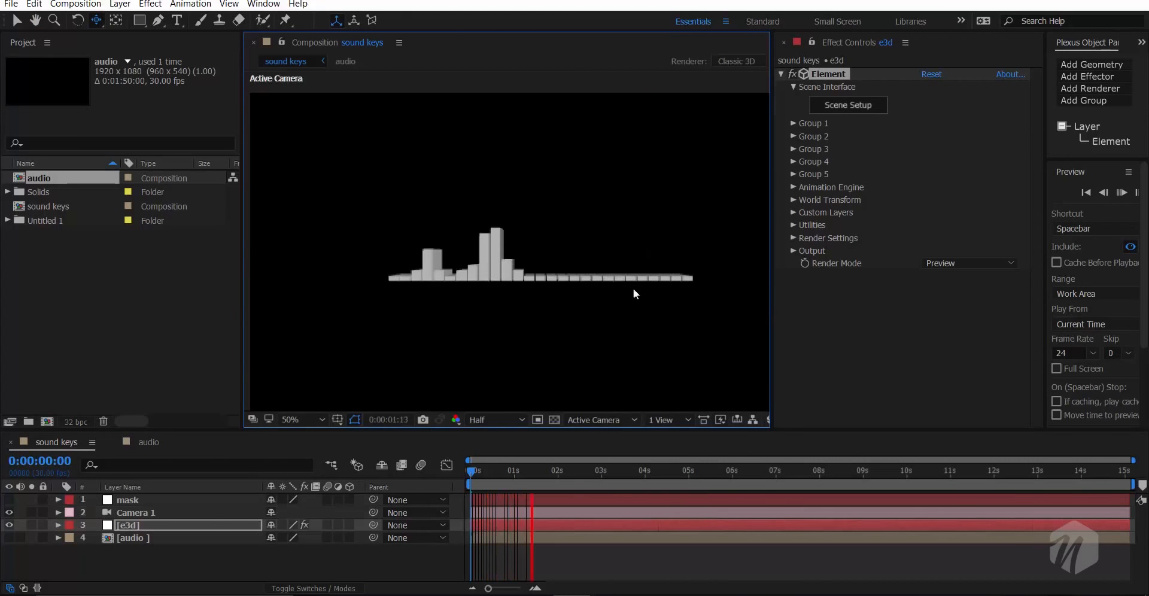
- At 0:00:02:07, add a plane model in Scene Setup and lower it to Y position -1.34 beneath the bars
{"action": "left_click", "coordinate": [569, 475]}
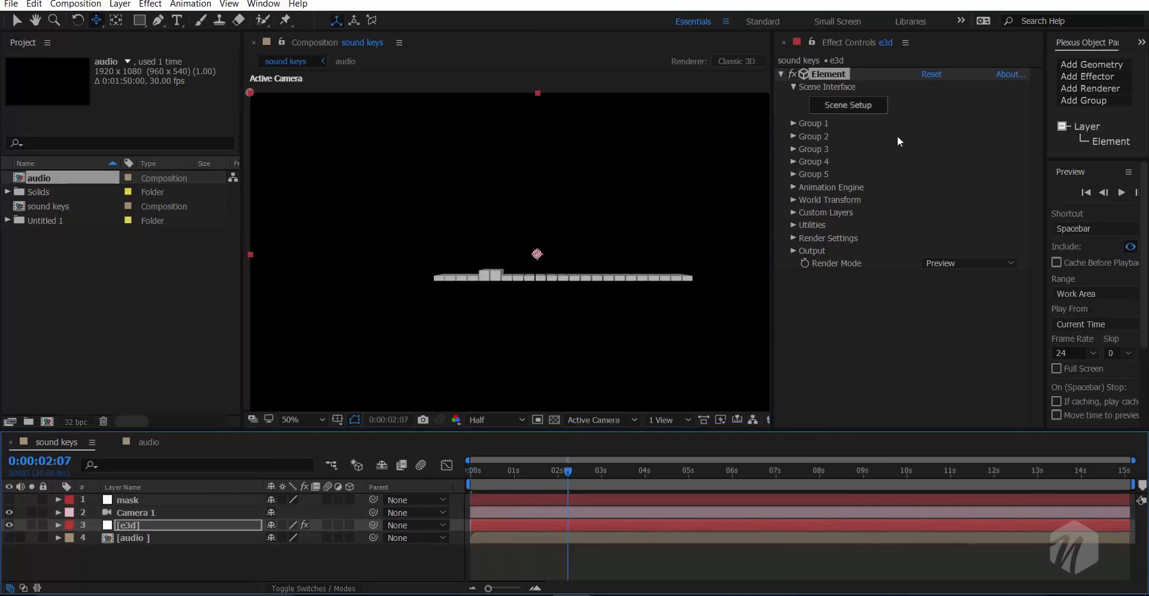
{"action": "left_click", "coordinate": [866, 105]}
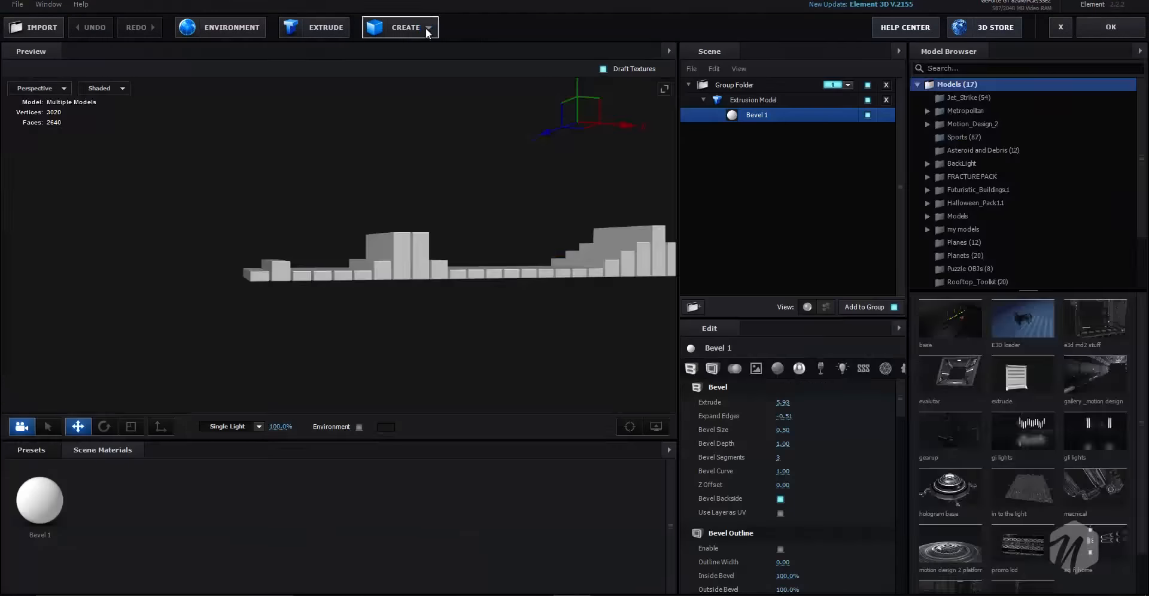
{"action": "left_click", "coordinate": [426, 28]}
{"action": "left_click", "coordinate": [563, 64]}
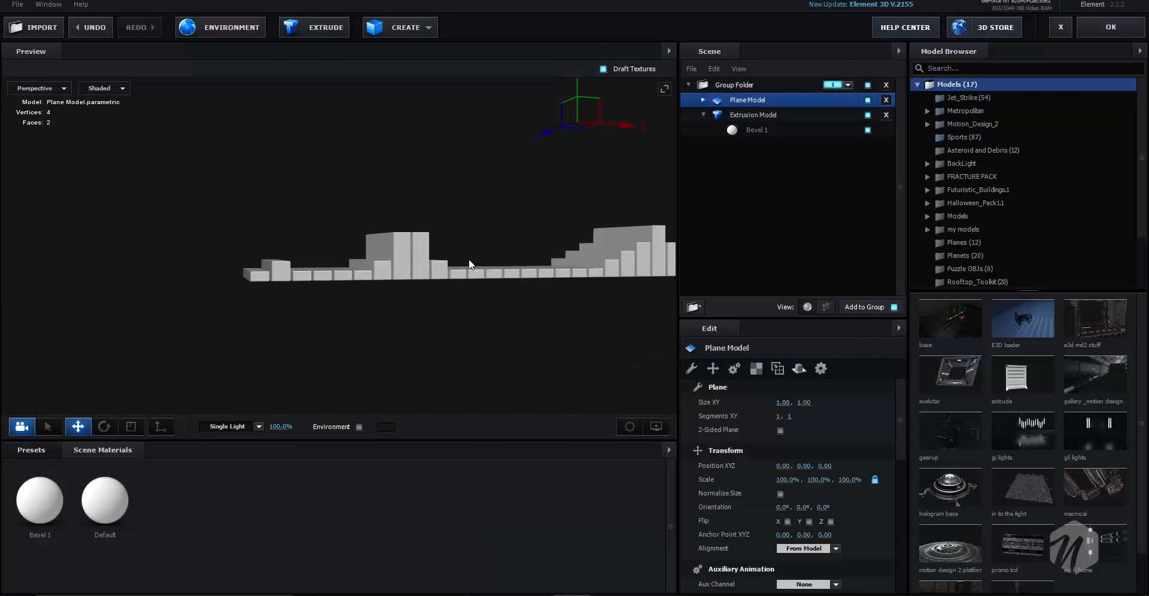
{"action": "scroll", "coordinate": [468, 259], "scroll_direction": "down", "scroll_amount": 3}
{"action": "left_click_drag", "start_coordinate": [462, 282], "coordinate": [465, 292]}
{"action": "left_click_drag", "start_coordinate": [506, 100], "coordinate": [279, 261]}
- Scale the plane uniformly to about 2602.6% so it forms a large floor around the bars
{"action": "key", "text": "r"}
{"action": "scroll", "coordinate": [279, 261], "scroll_direction": "down", "scroll_amount": 3}
{"action": "scroll", "coordinate": [279, 259], "scroll_direction": "up", "scroll_amount": 3}
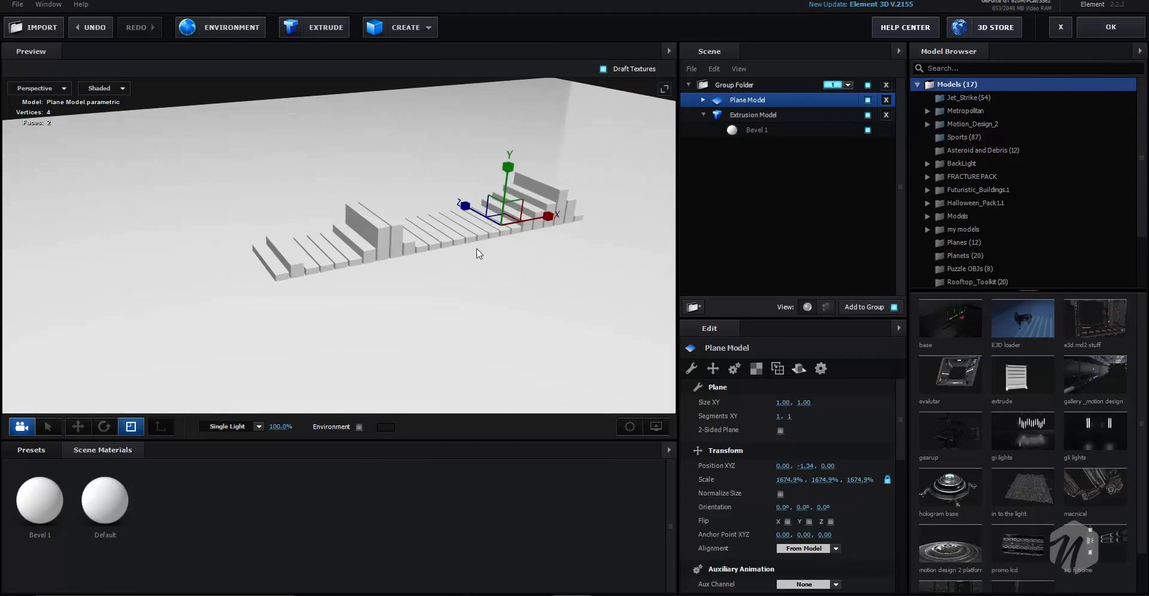
{"action": "left_click_drag", "start_coordinate": [502, 219], "coordinate": [461, 257]}
{"action": "scroll", "coordinate": [282, 262], "scroll_direction": "up", "scroll_amount": 3}
{"action": "left_click_drag", "start_coordinate": [282, 262], "coordinate": [180, 264]}
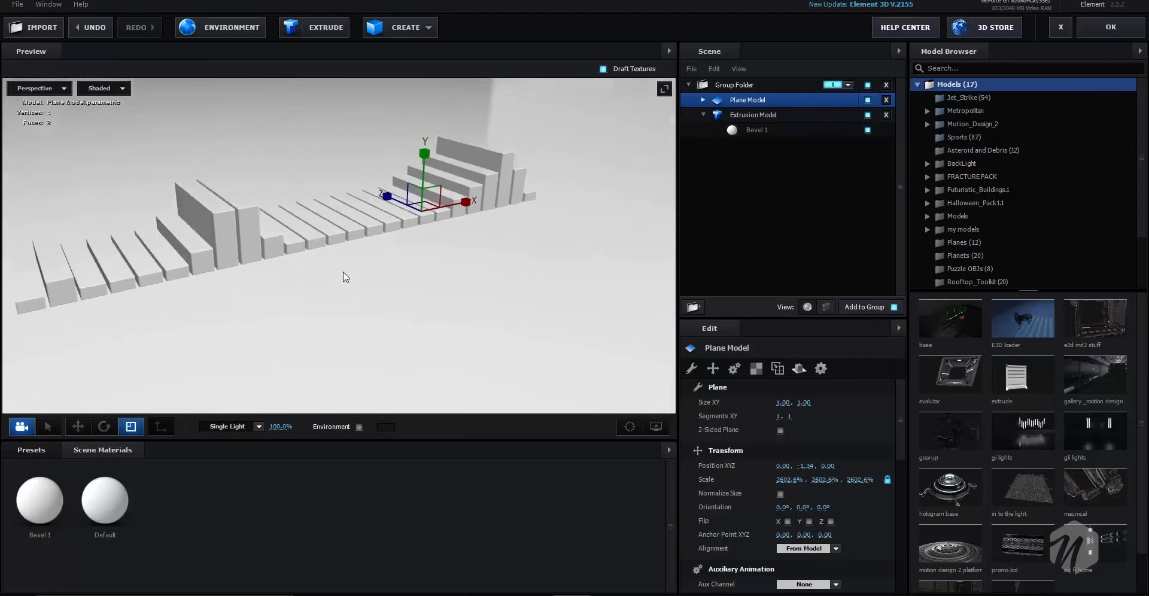
{"action": "left_click_drag", "start_coordinate": [341, 270], "coordinate": [362, 307]}
- Try dark metal materials from the Pro_Shaders_2 Metal presets on the floor plane and leave a blotchy dark metal applied
{"action": "left_click", "coordinate": [35, 453]}
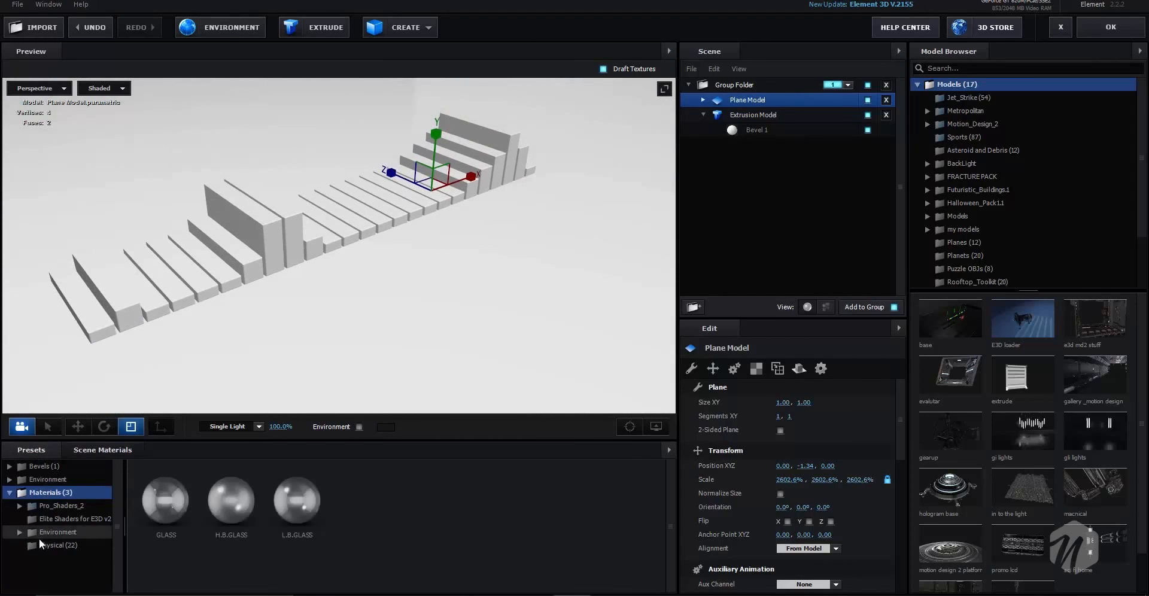
{"action": "left_click", "coordinate": [89, 545]}
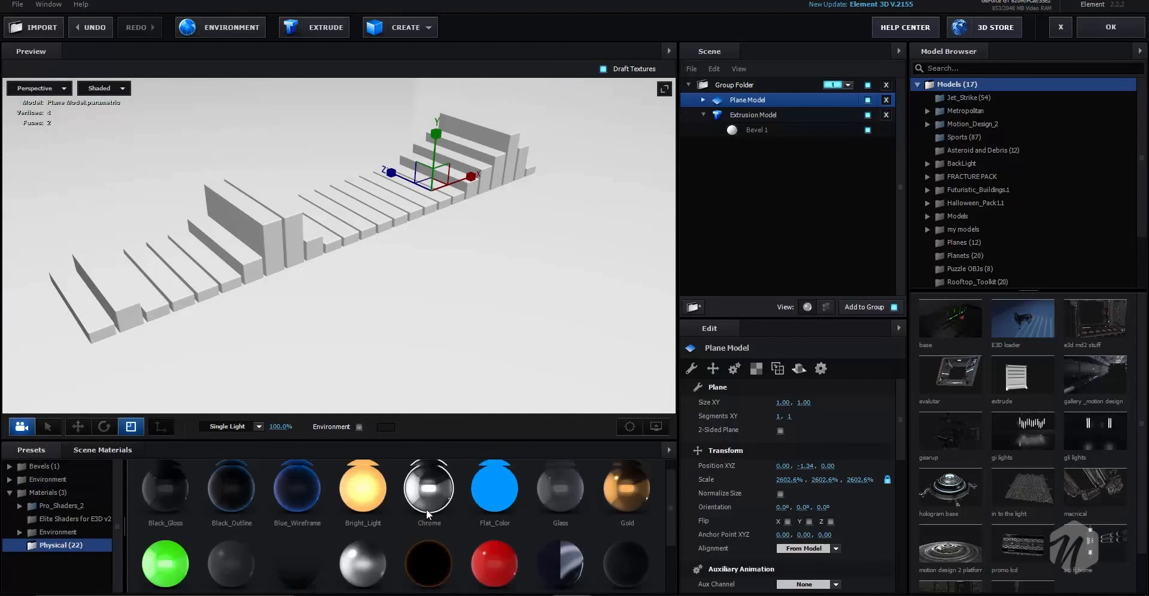
{"action": "scroll", "coordinate": [426, 509], "scroll_direction": "up", "scroll_amount": 1}
{"action": "double_click", "coordinate": [60, 506]}
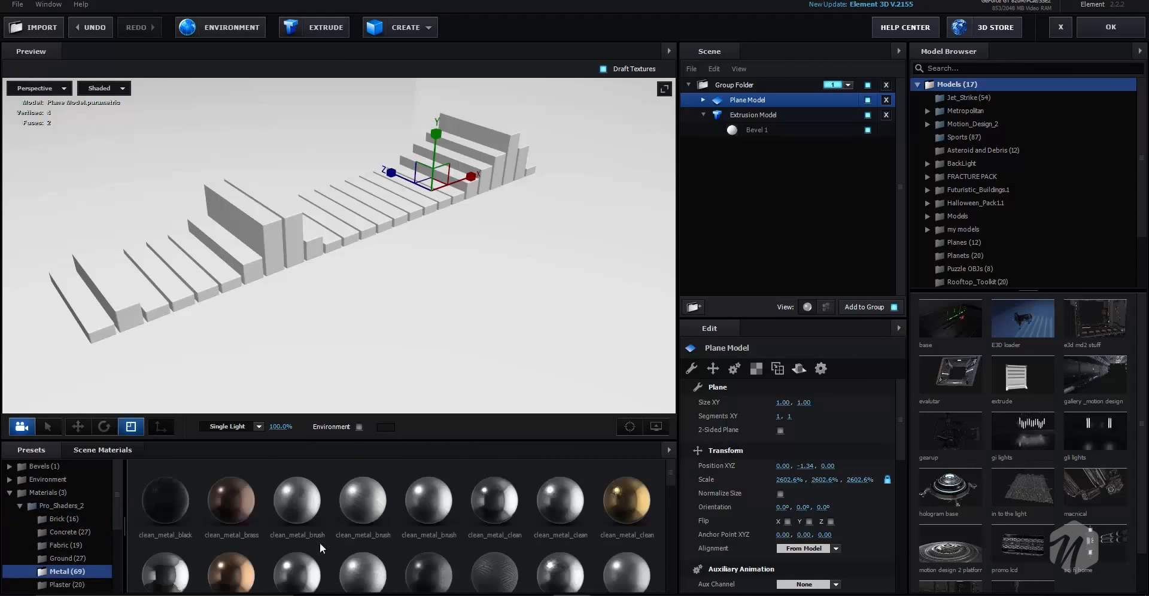
{"action": "scroll", "coordinate": [412, 527], "scroll_direction": "down", "scroll_amount": 4}
{"action": "left_click_drag", "start_coordinate": [522, 550], "coordinate": [556, 389]}
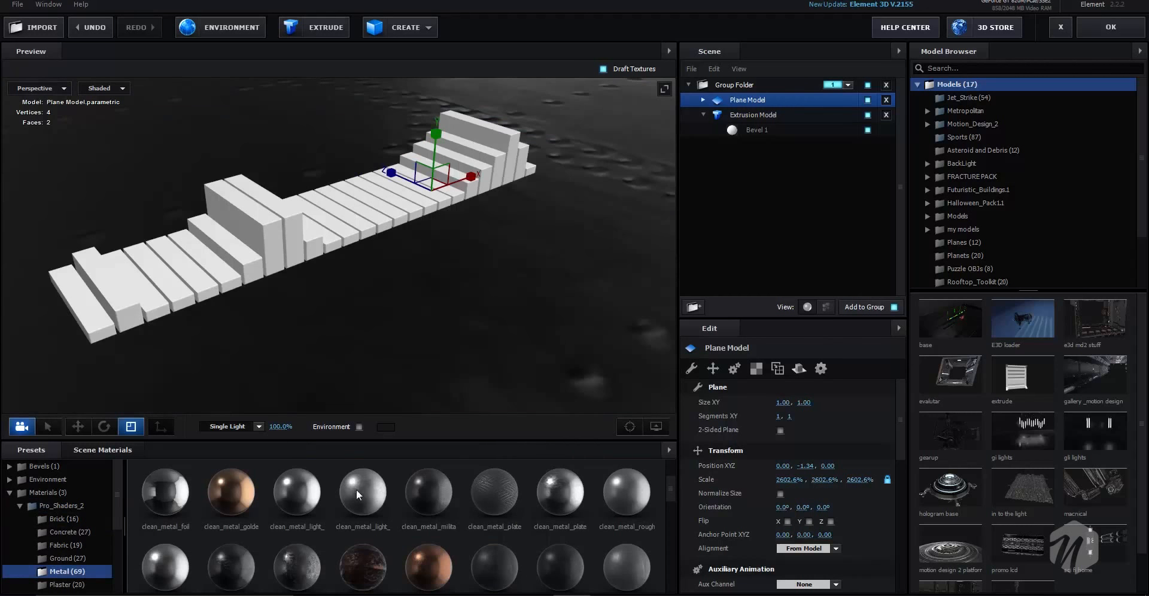
{"action": "left_click_drag", "start_coordinate": [232, 566], "coordinate": [416, 314]}
{"action": "left_click_drag", "start_coordinate": [299, 561], "coordinate": [473, 348]}
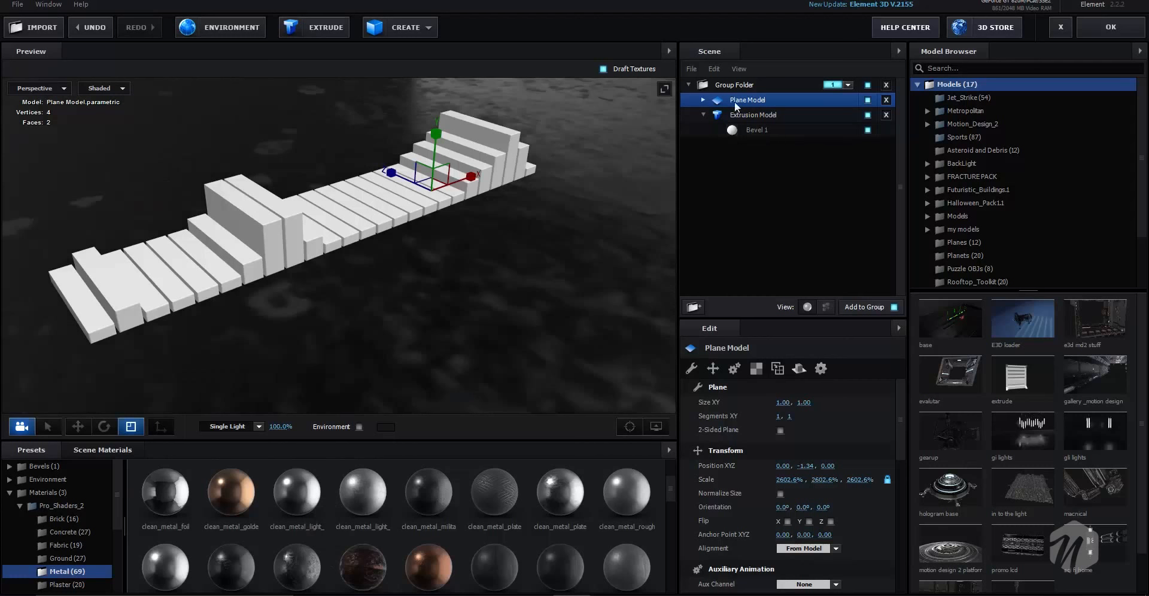
- Set the floor plane's UV Repeat to 5.00 in both directions and its texture mapping to Plane XZ
{"action": "left_click", "coordinate": [757, 368]}
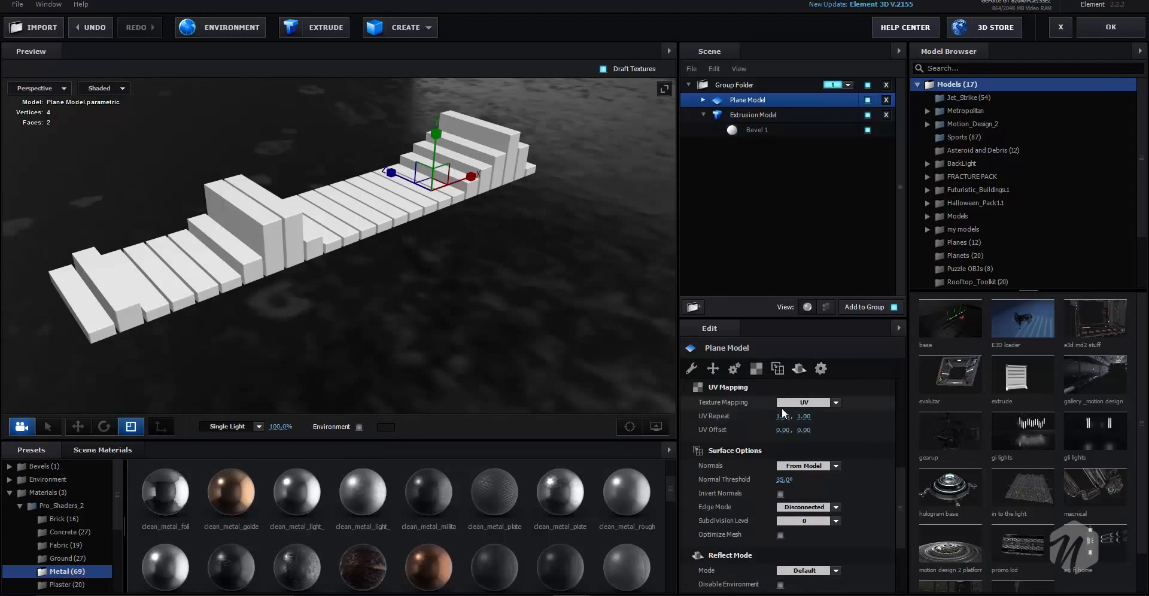
{"action": "type", "text": "5"}
{"action": "key", "text": "Return"}
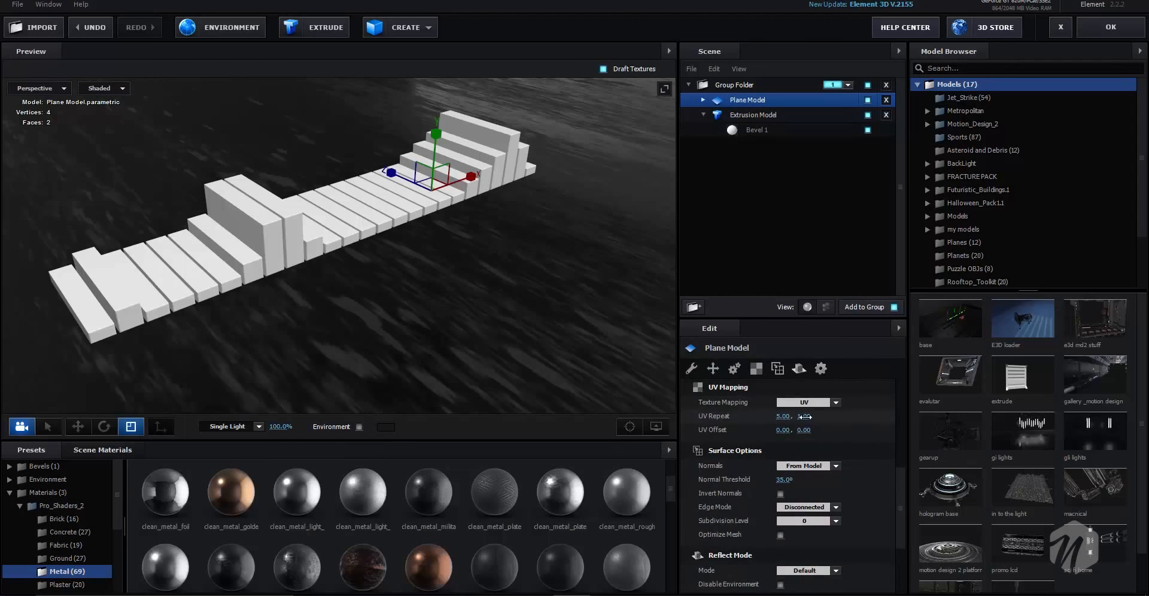
{"action": "left_click", "coordinate": [836, 403]}
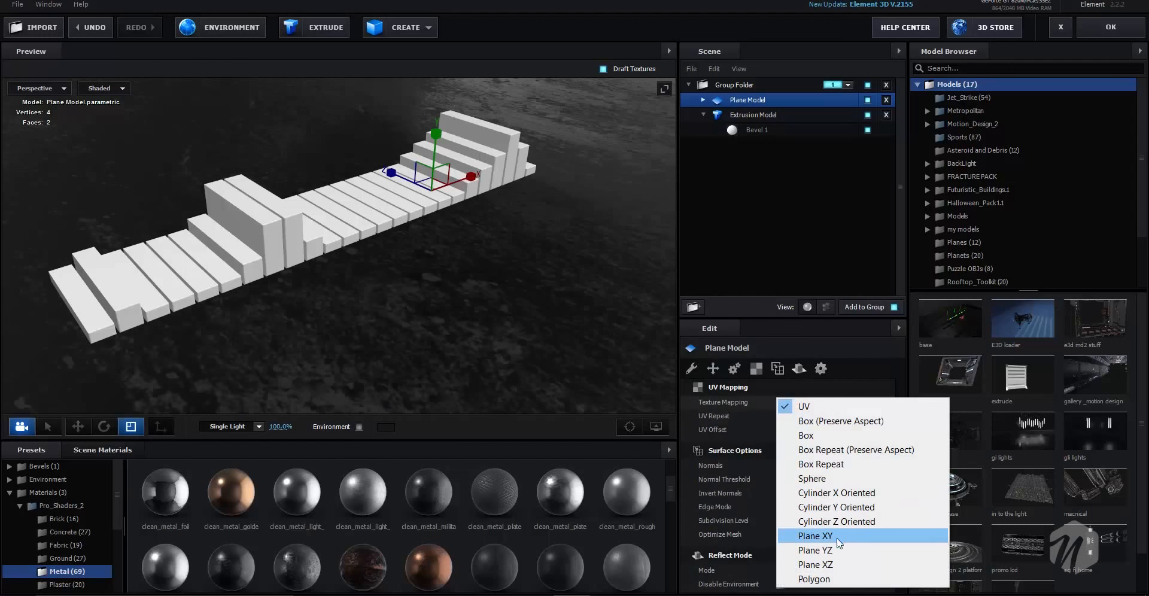
{"action": "left_click", "coordinate": [836, 565]}
{"action": "scroll", "coordinate": [511, 329], "scroll_direction": "down", "scroll_amount": 10}
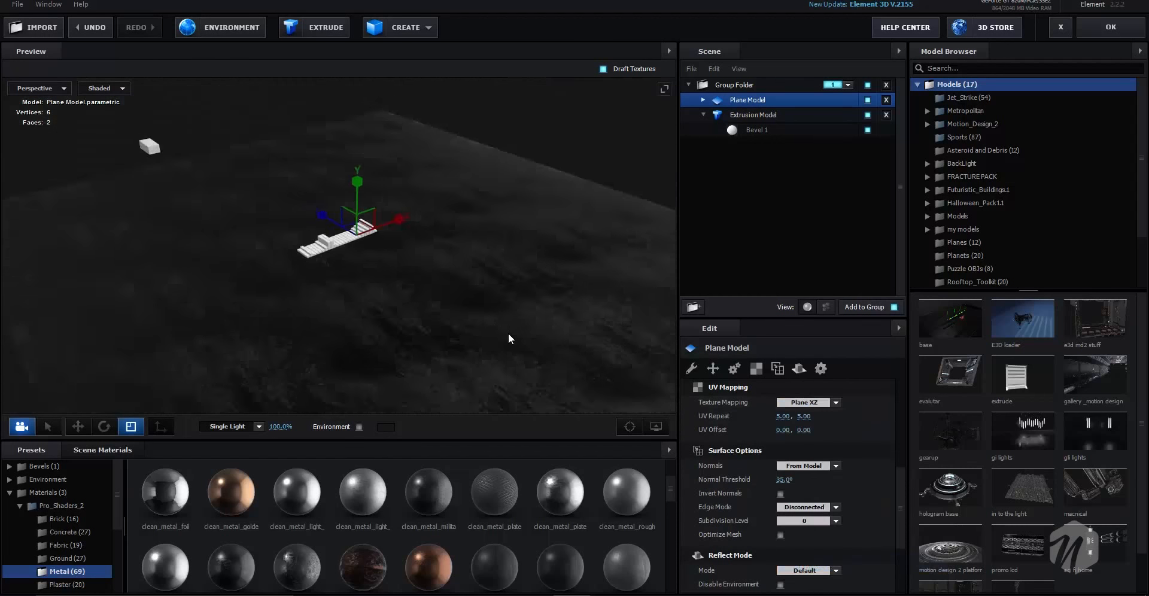
{"action": "scroll", "coordinate": [510, 329], "scroll_direction": "up", "scroll_amount": 6}
{"action": "scroll", "coordinate": [512, 317], "scroll_direction": "down", "scroll_amount": 2}
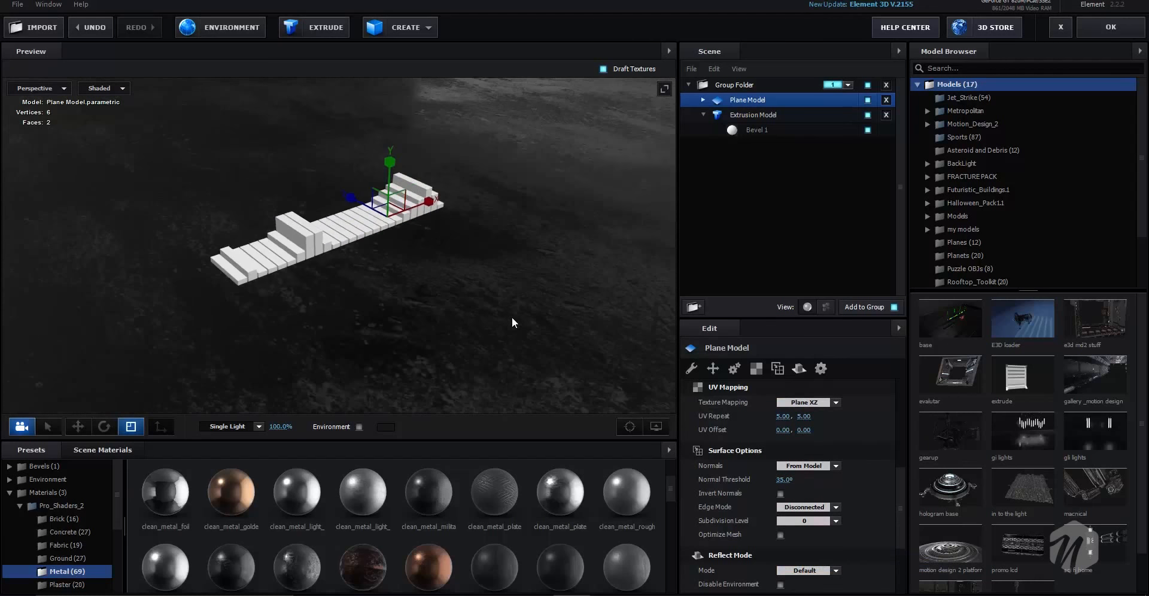
- Set the floor plane's reflect mode to Mirror Surface
{"action": "left_click", "coordinate": [800, 368]}
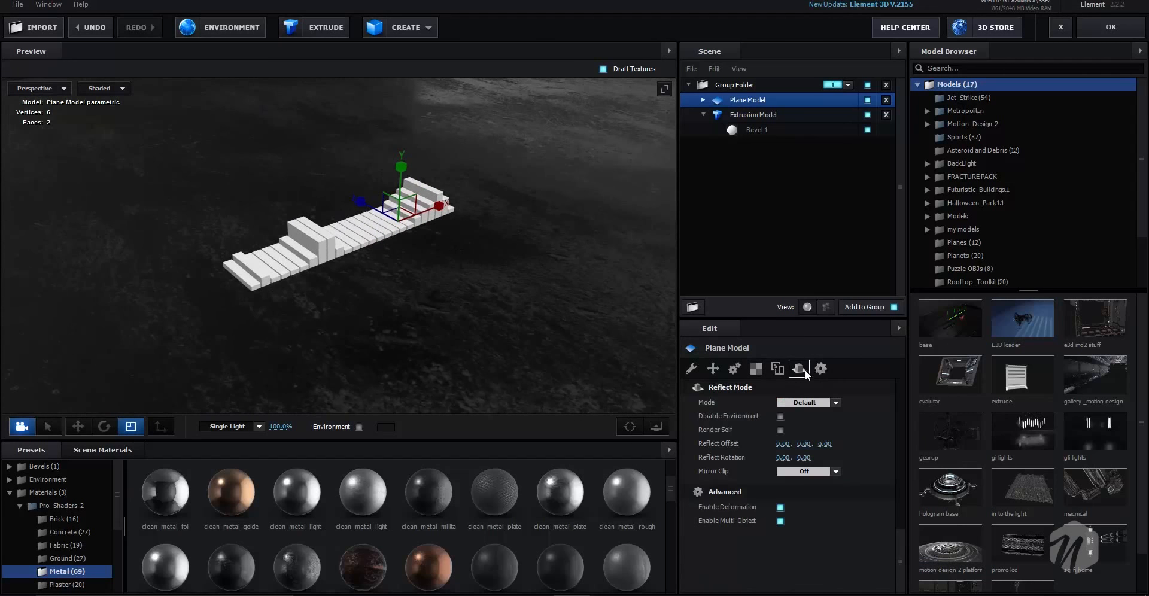
{"action": "left_click", "coordinate": [796, 400]}
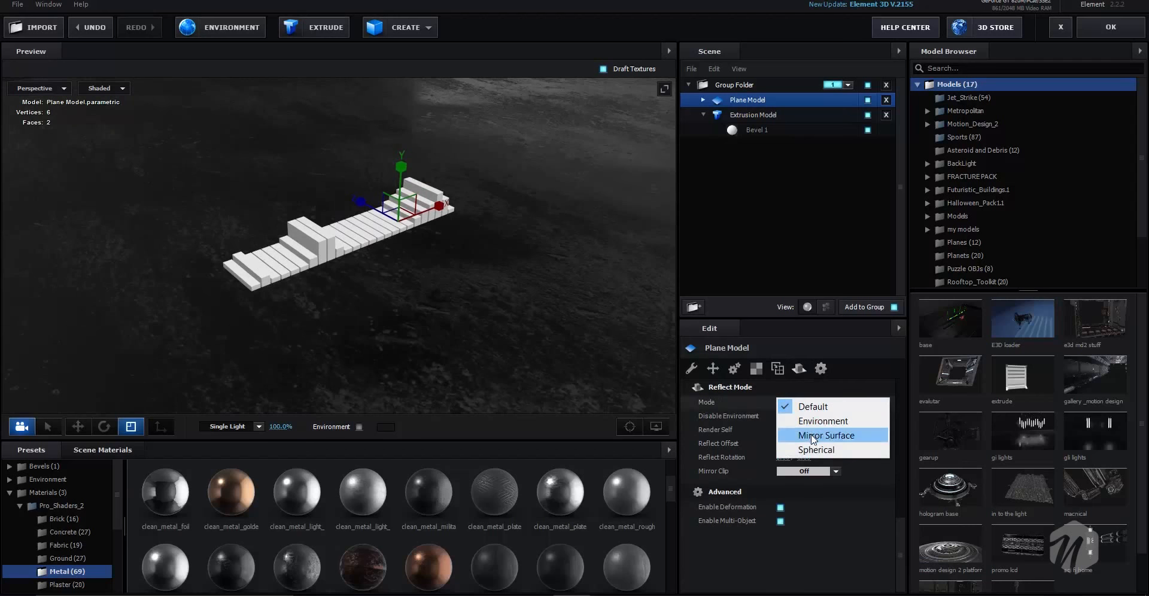
{"action": "left_click", "coordinate": [868, 434]}
- Remove the unused materials from the scene
{"action": "left_click", "coordinate": [102, 449]}
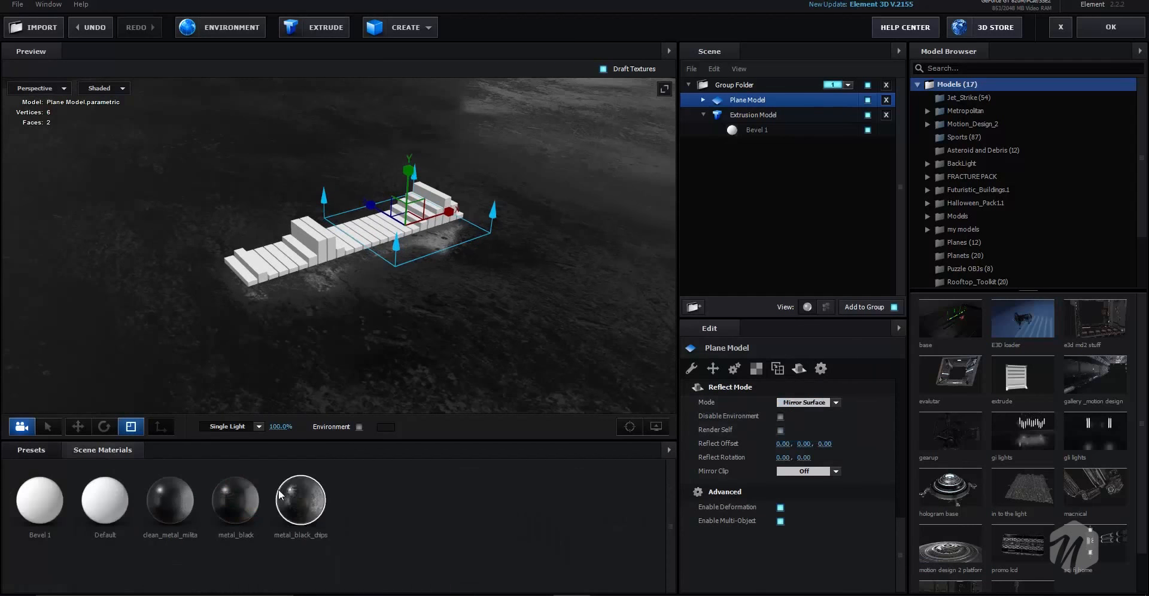
{"action": "left_click", "coordinate": [669, 451]}
{"action": "left_click", "coordinate": [727, 466]}
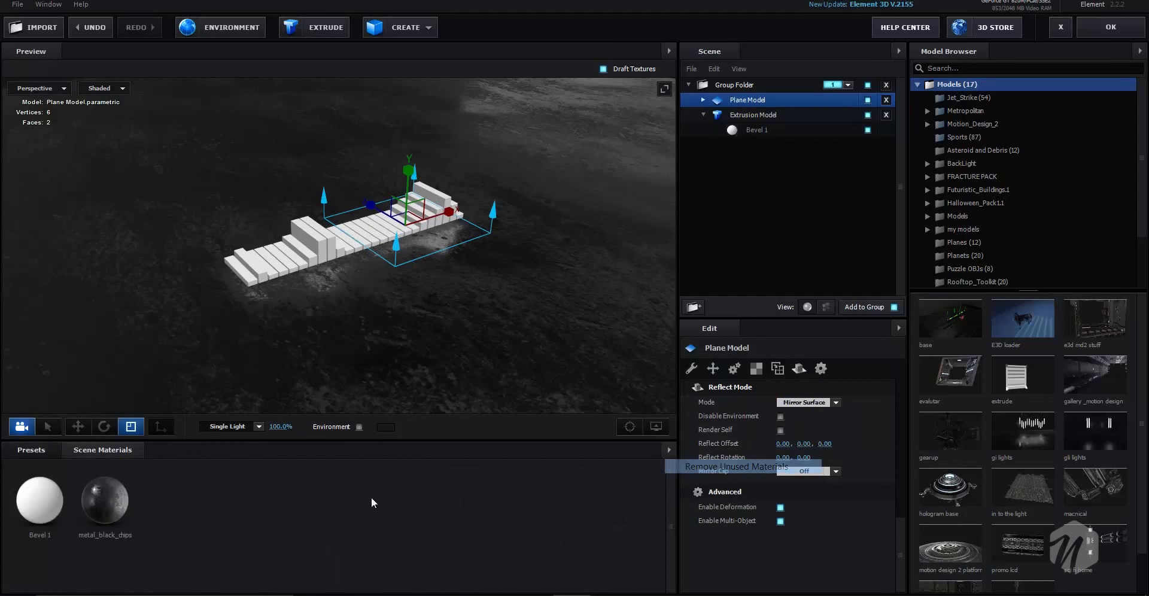
- Raise the black input level of the metal_black_chips glossiness texture to about 0.61 and set the texture's strength to 31%
{"action": "left_click", "coordinate": [105, 501]}
{"action": "left_click", "coordinate": [798, 453]}
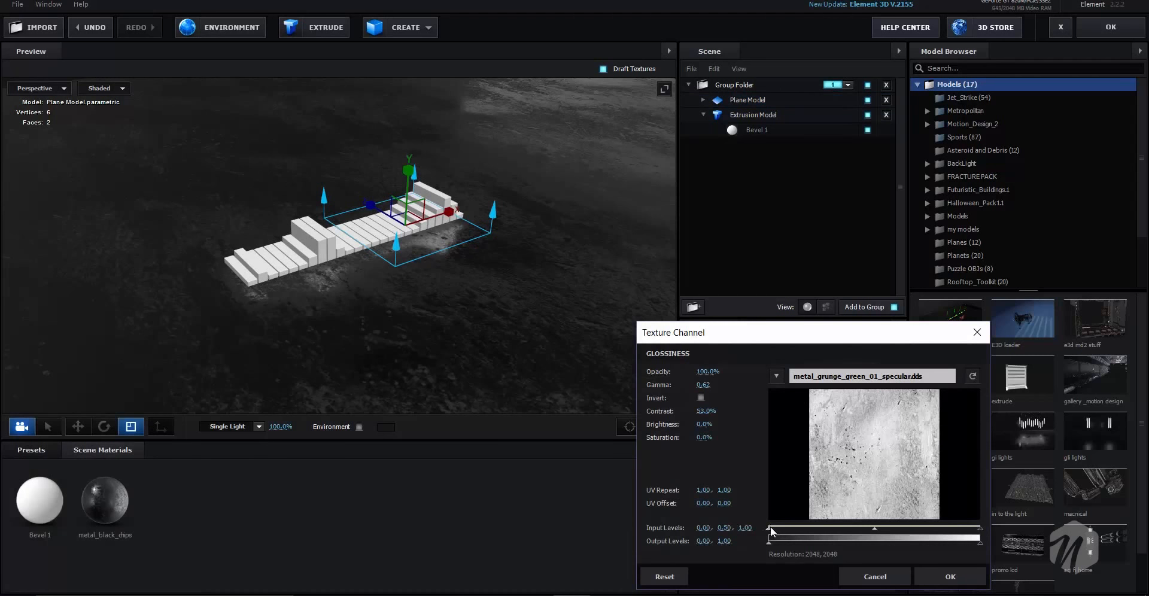
{"action": "left_click_drag", "start_coordinate": [770, 526], "coordinate": [900, 525]}
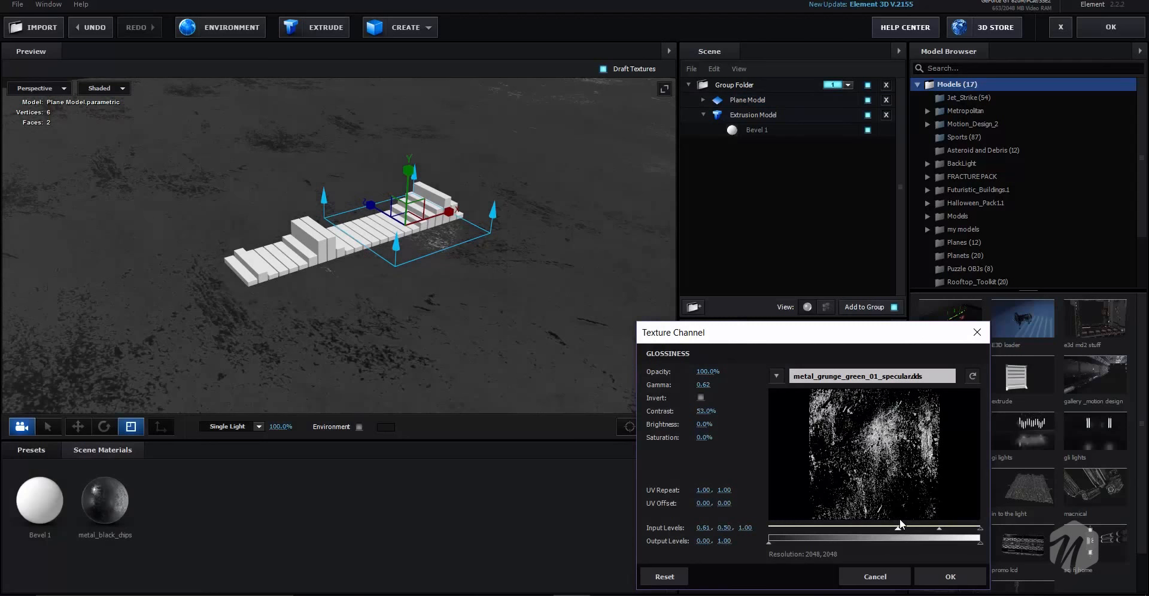
{"action": "left_click", "coordinate": [946, 577]}
{"action": "left_click_drag", "start_coordinate": [825, 452], "coordinate": [795, 457]}
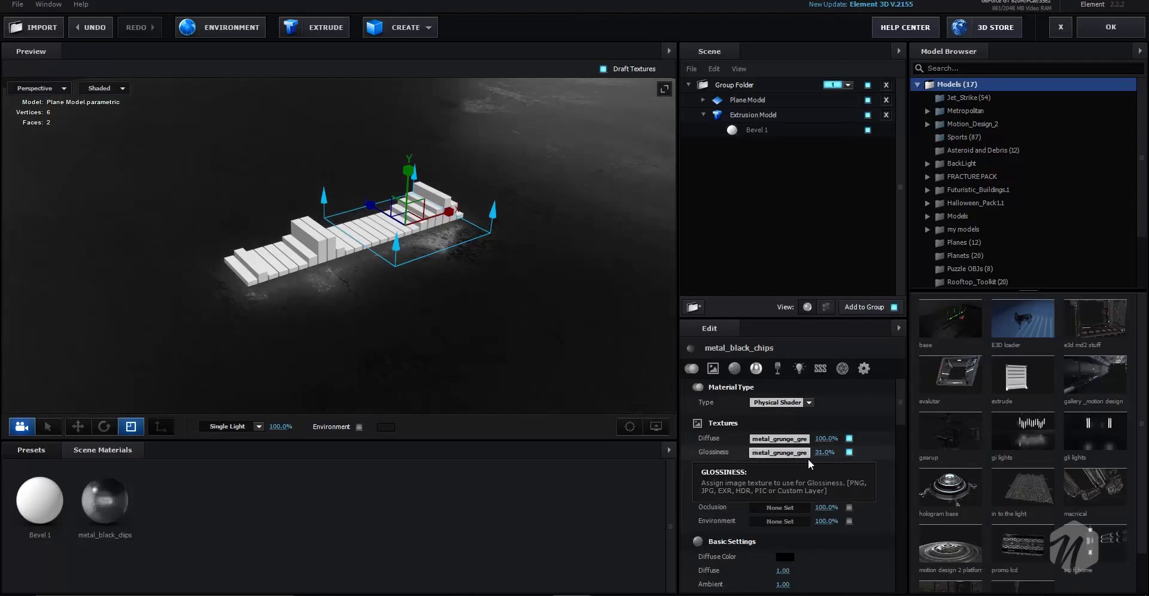
- Set the metal_black_chips reflectivity intensity to 100% and its basic glossiness to 95%
{"action": "scroll", "coordinate": [795, 479], "scroll_direction": "down", "scroll_amount": 4}
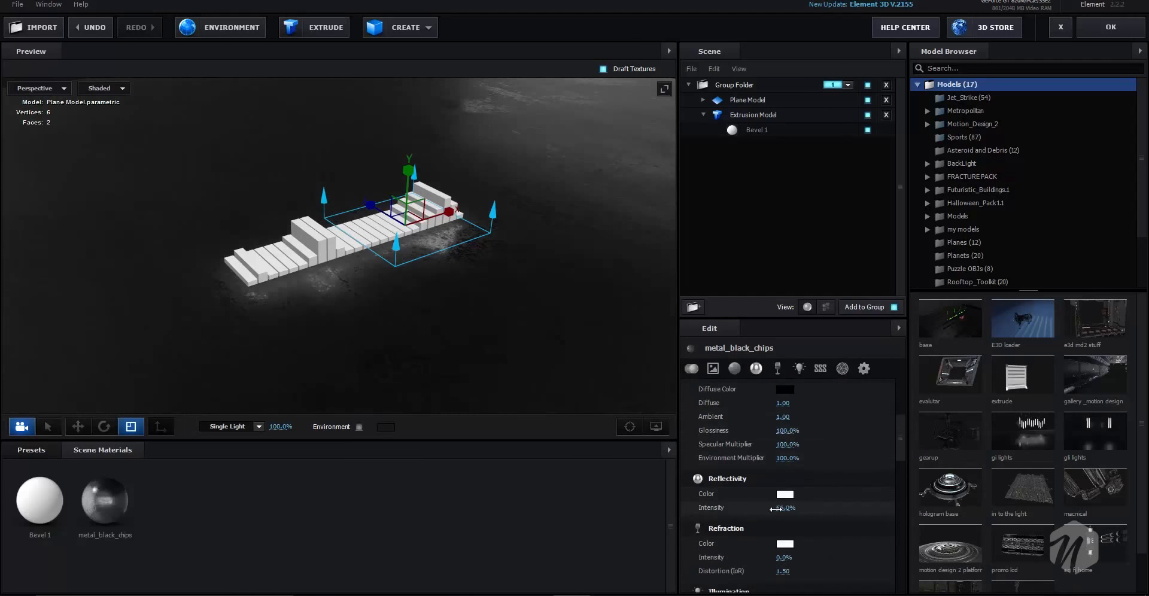
{"action": "left_click_drag", "start_coordinate": [774, 509], "coordinate": [882, 486]}
{"action": "scroll", "coordinate": [443, 298], "scroll_direction": "down", "scroll_amount": 5}
{"action": "left_click_drag", "start_coordinate": [446, 301], "coordinate": [424, 319]}
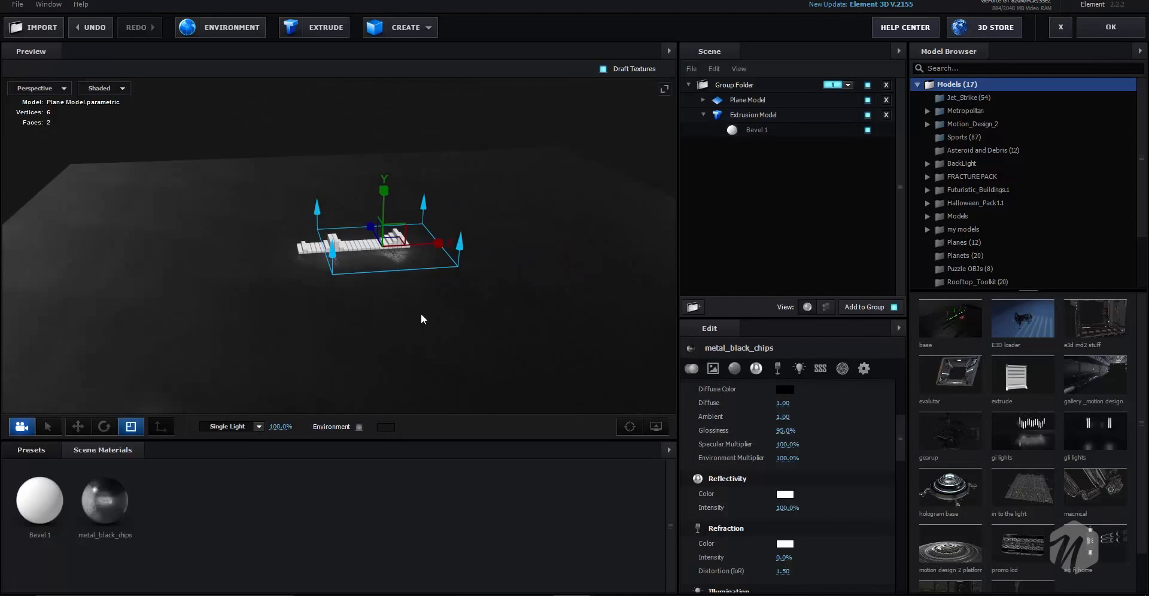
- Try Basic_2K_02 from the Basic_2K environment presets and apply Basic_2K_11 as the scene's environment
{"action": "left_click", "coordinate": [50, 450]}
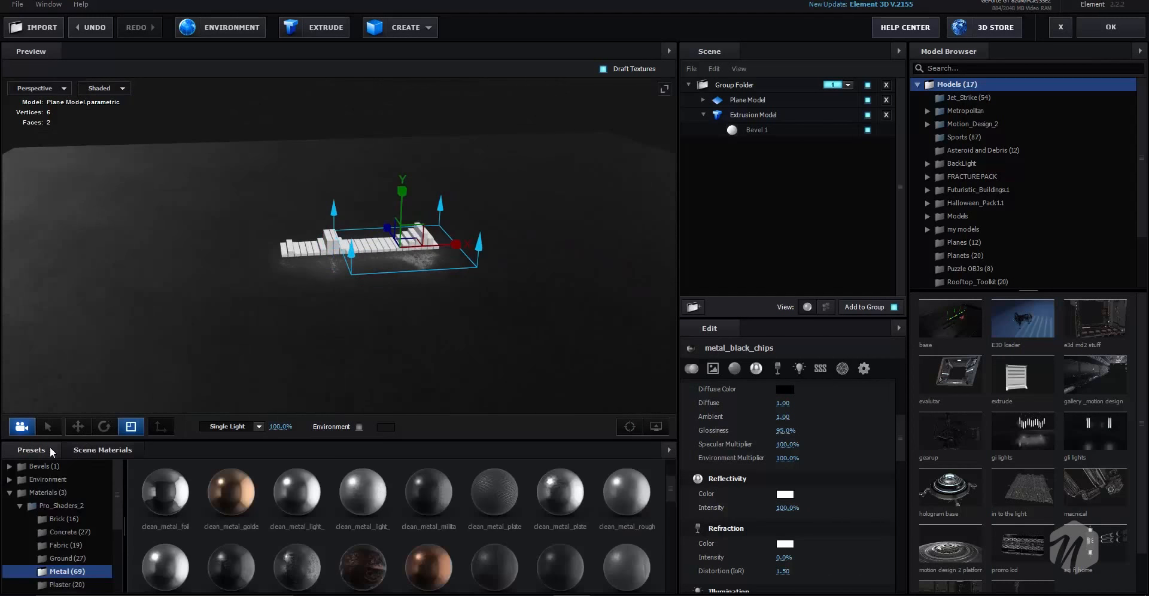
{"action": "left_click", "coordinate": [32, 510]}
{"action": "left_click", "coordinate": [20, 506]}
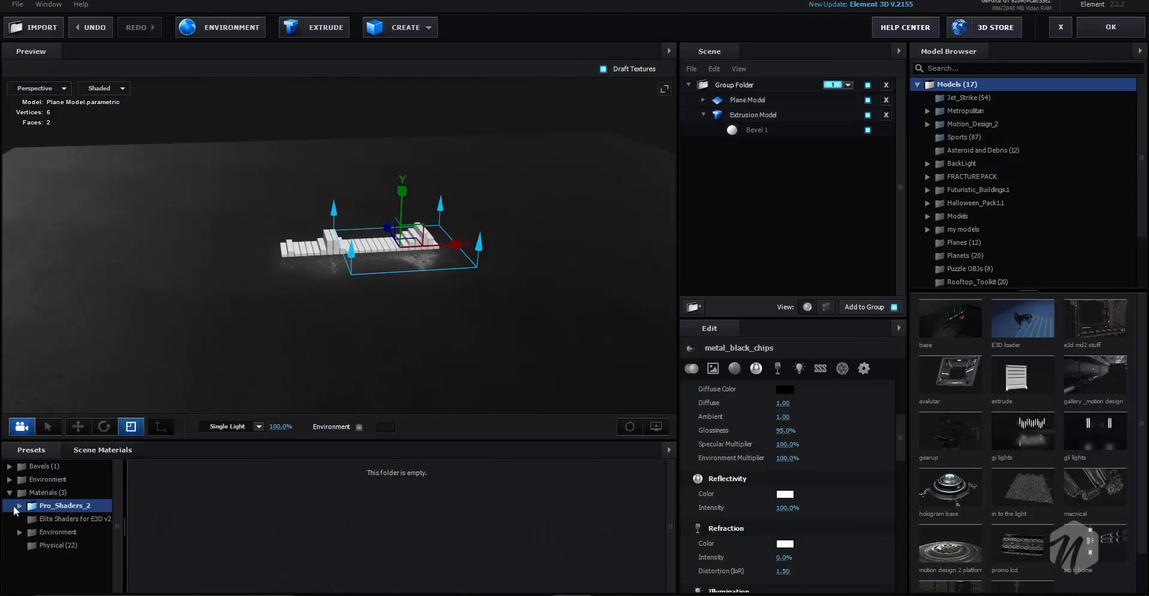
{"action": "left_click", "coordinate": [52, 493]}
{"action": "left_click", "coordinate": [54, 480]}
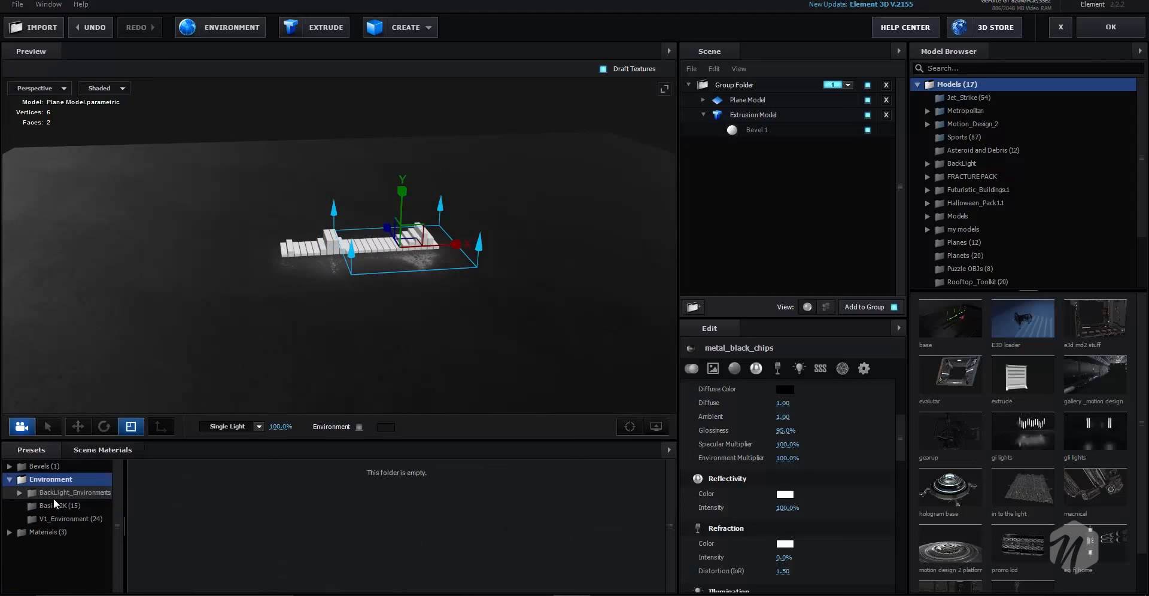
{"action": "left_click", "coordinate": [55, 493]}
{"action": "left_click", "coordinate": [64, 533]}
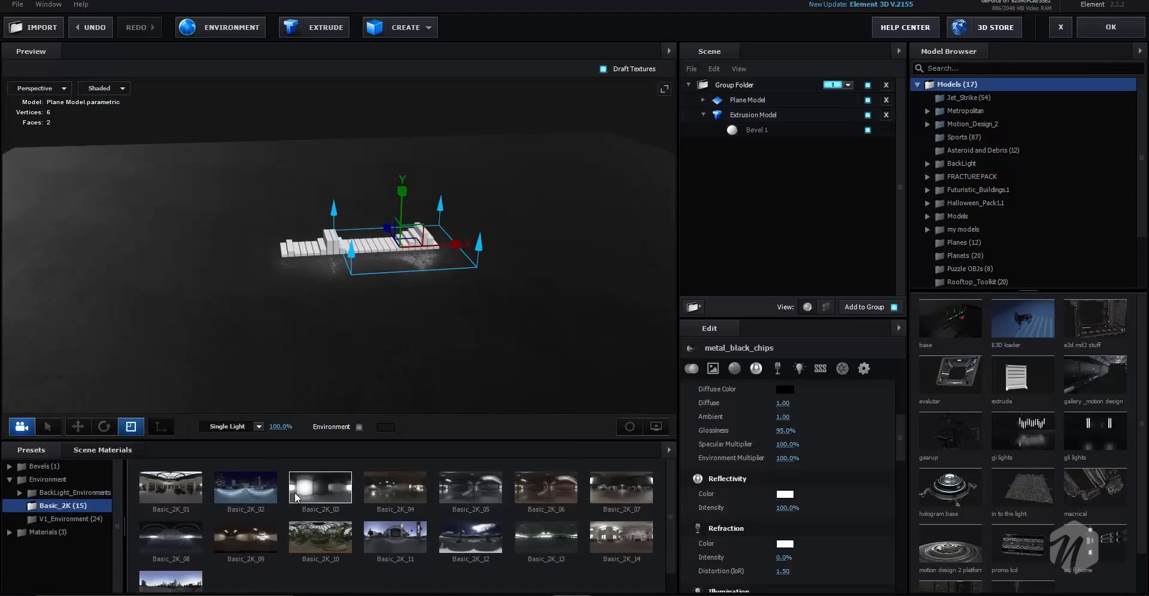
{"action": "left_click", "coordinate": [245, 490]}
{"action": "left_click", "coordinate": [368, 535]}
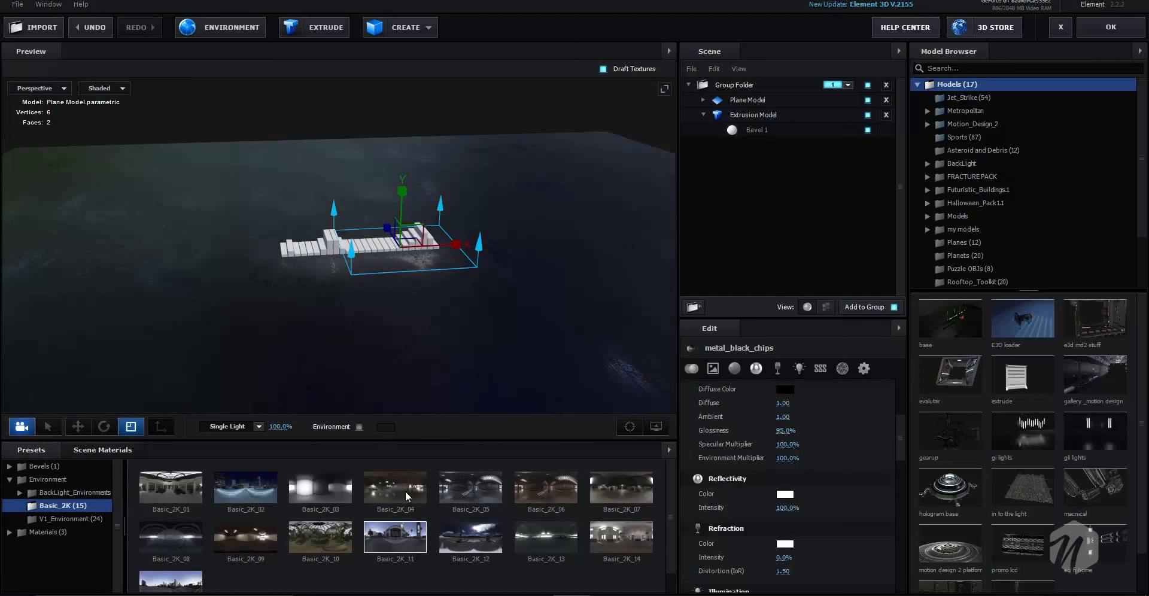
- Show the environment behind the bars and floor in the Scene Setup preview
{"action": "left_click", "coordinate": [359, 427]}
{"action": "left_click_drag", "start_coordinate": [389, 349], "coordinate": [401, 332]}
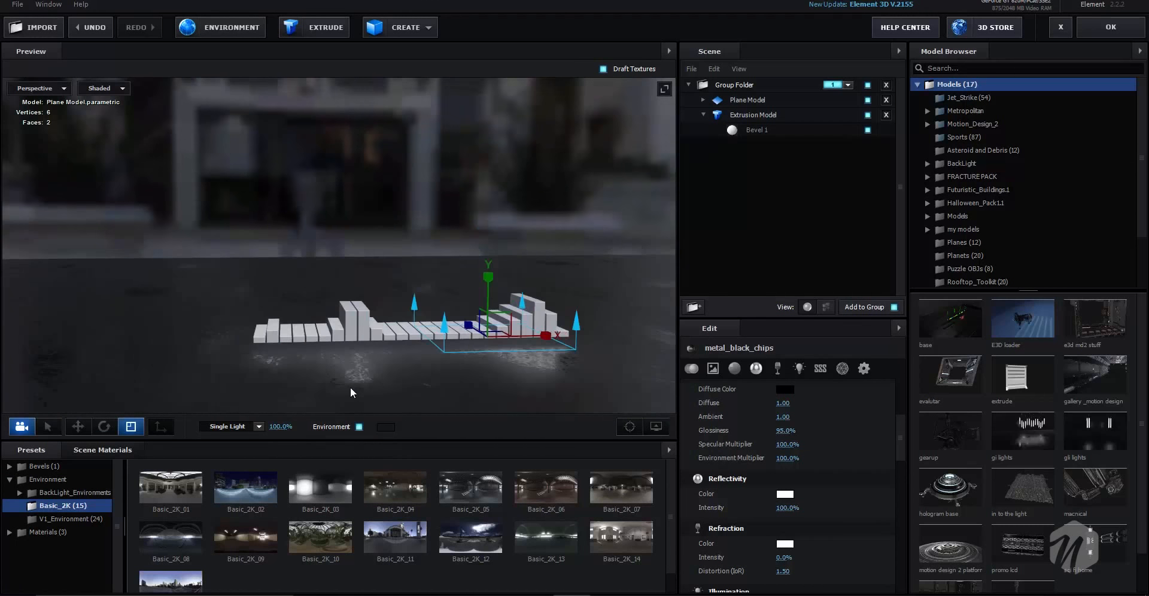
{"action": "scroll", "coordinate": [352, 390], "scroll_direction": "up", "scroll_amount": 4}
- Set the metal_black_chips glossiness texture's input levels to about 0.55, 0.16 and 0.63 and its strength to 29%
{"action": "left_click", "coordinate": [103, 449]}
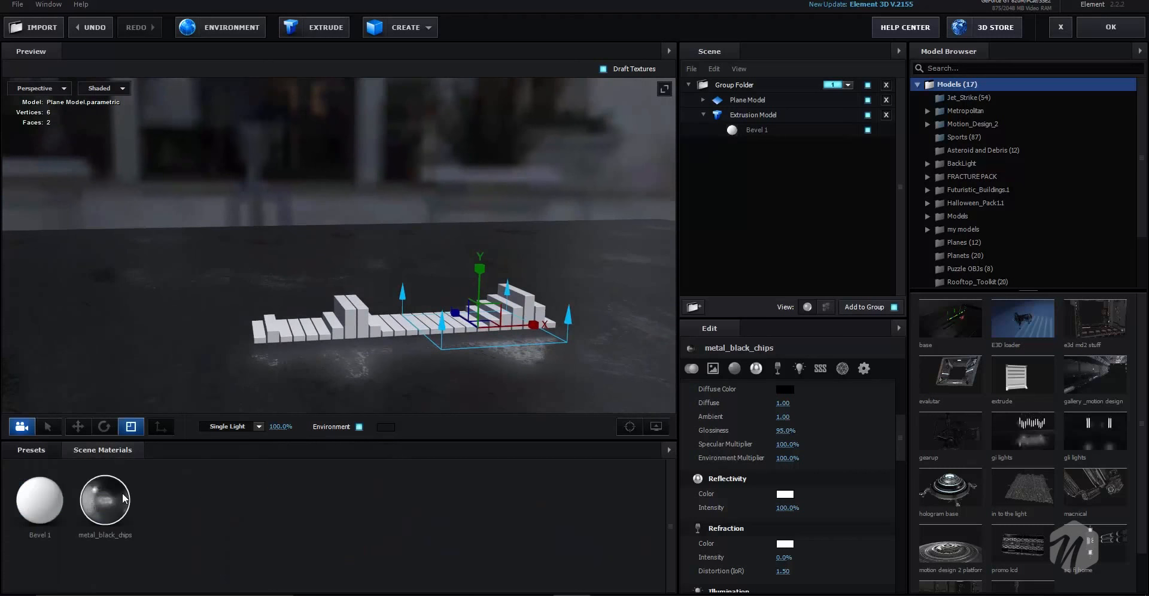
{"action": "scroll", "coordinate": [796, 446], "scroll_direction": "up", "scroll_amount": 5}
{"action": "left_click", "coordinate": [799, 453]}
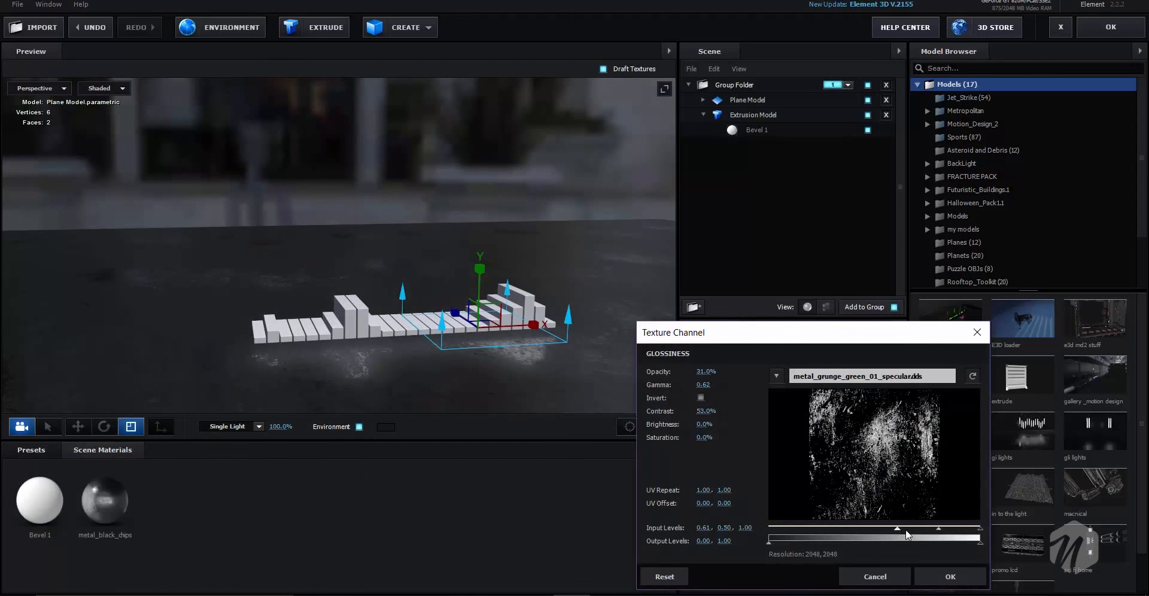
{"action": "mouse_move", "coordinate": [906, 530]}
{"action": "left_mouse_down"}
{"action": "mouse_move", "coordinate": [886, 533]}
{"action": "mouse_move", "coordinate": [920, 534]}
{"action": "mouse_move", "coordinate": [886, 533]}
{"action": "mouse_move", "coordinate": [897, 529]}
{"action": "left_mouse_up"}
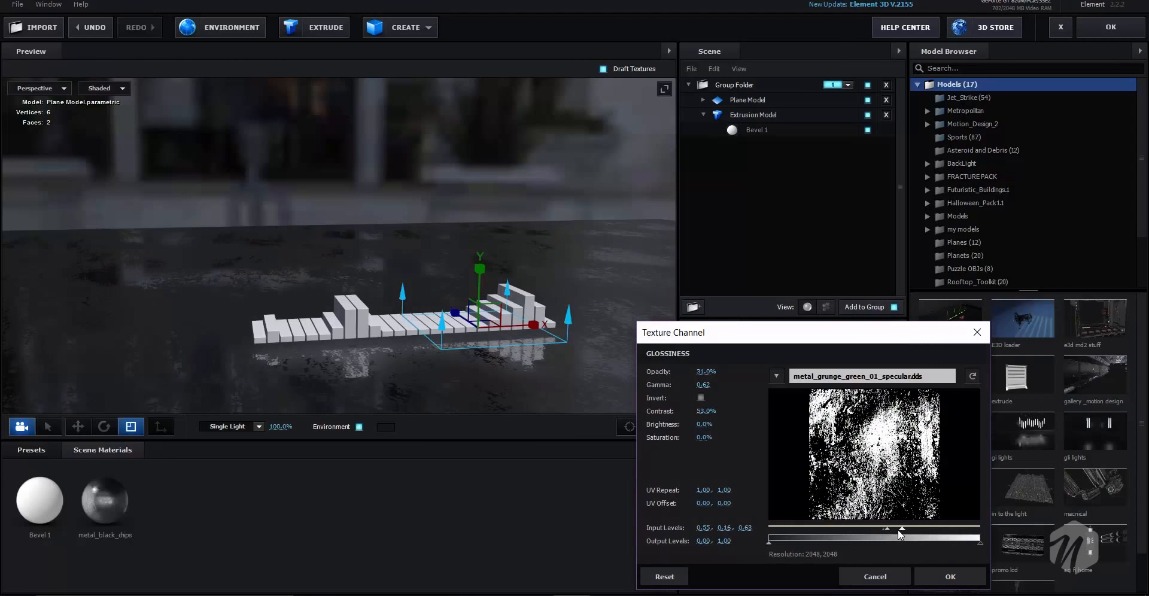
{"action": "left_click", "coordinate": [944, 575]}
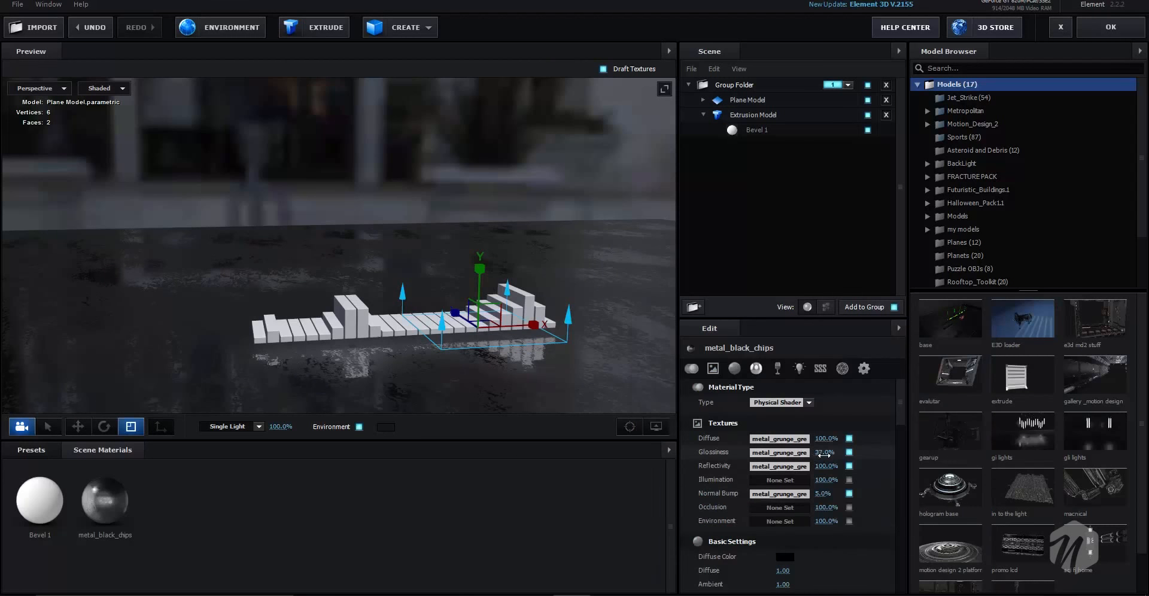
{"action": "mouse_move", "coordinate": [823, 455]}
{"action": "left_mouse_down"}
{"action": "mouse_move", "coordinate": [805, 462]}
{"action": "mouse_move", "coordinate": [819, 458]}
{"action": "left_mouse_up"}
- Examine the bars' reflections in the metal floor from several viewing angles
{"action": "left_click_drag", "start_coordinate": [627, 364], "coordinate": [606, 367]}
{"action": "scroll", "coordinate": [606, 365], "scroll_direction": "up", "scroll_amount": 5}
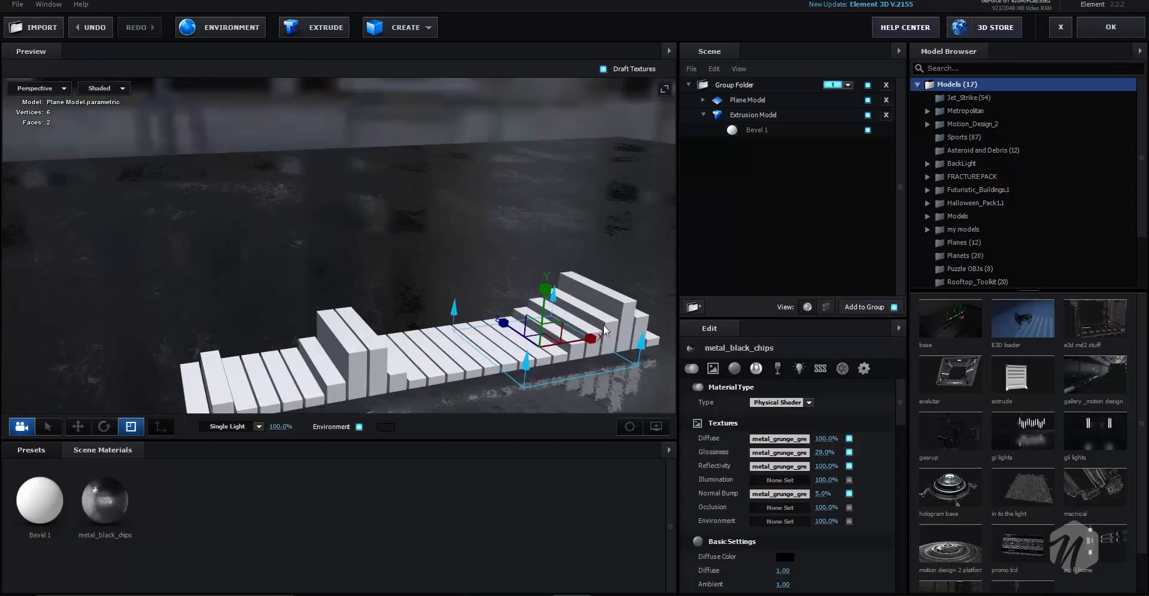
{"action": "left_click_drag", "start_coordinate": [604, 327], "coordinate": [546, 181]}
{"action": "scroll", "coordinate": [582, 274], "scroll_direction": "down", "scroll_amount": 4}
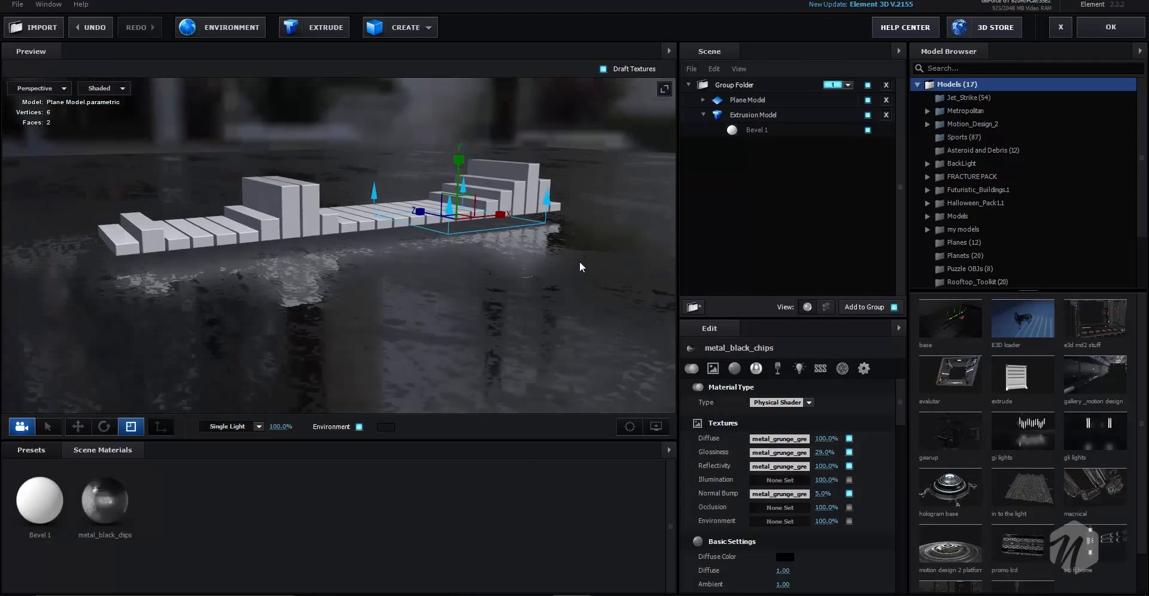
{"action": "left_click_drag", "start_coordinate": [581, 265], "coordinate": [562, 270]}
{"action": "key", "text": "w"}
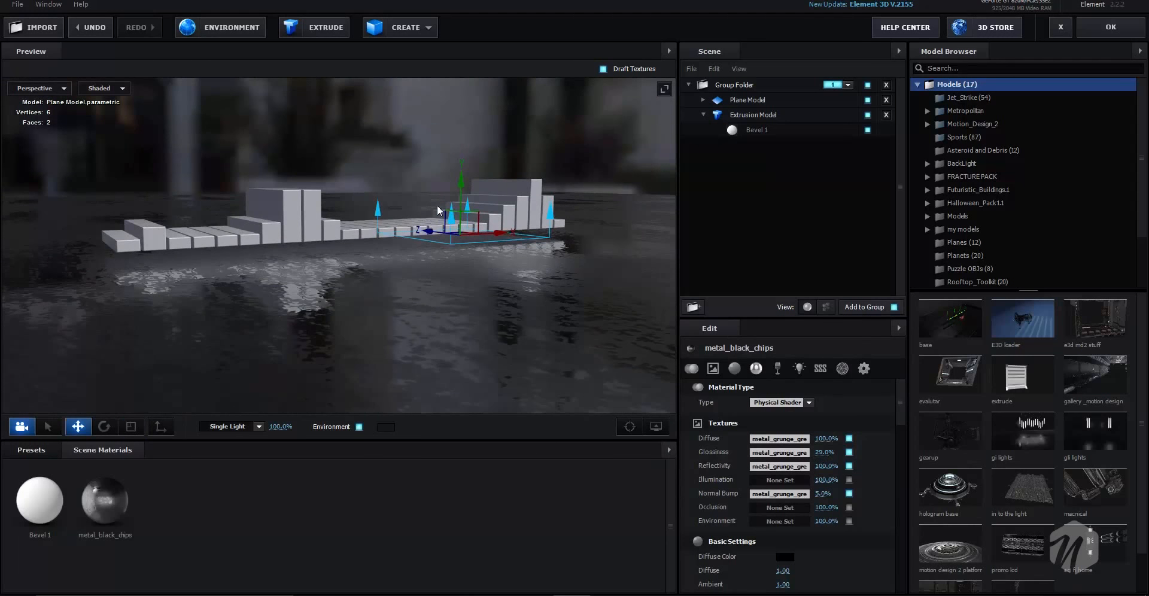
{"action": "left_click_drag", "start_coordinate": [459, 193], "coordinate": [302, 257]}
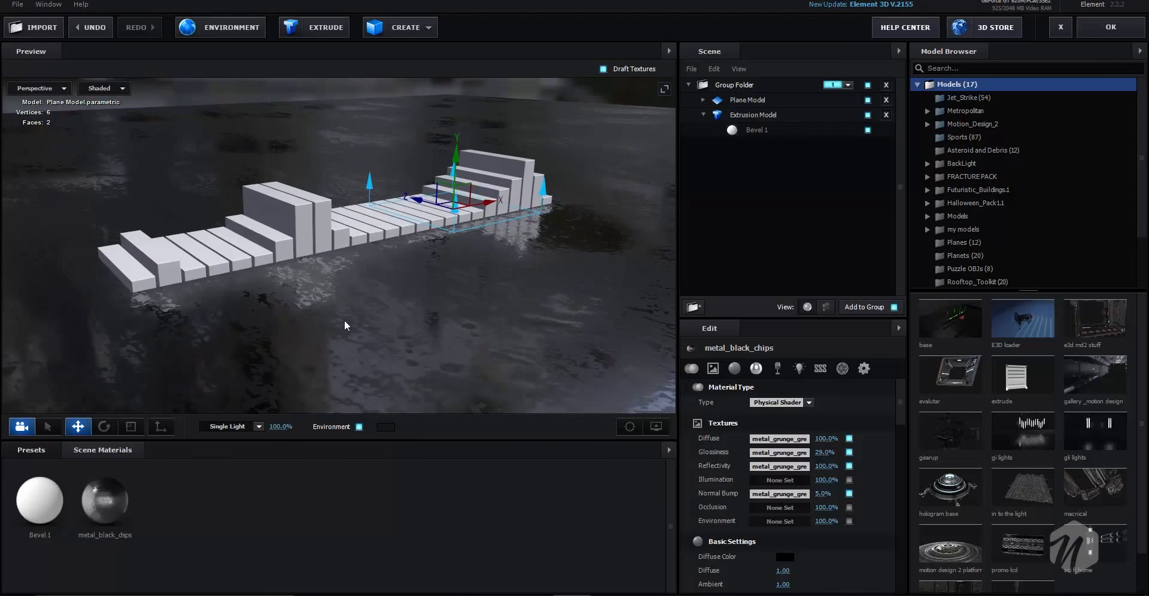
{"action": "mouse_move", "coordinate": [399, 317]}
{"action": "left_mouse_down"}
{"action": "mouse_move", "coordinate": [360, 320]}
{"action": "mouse_move", "coordinate": [409, 321]}
{"action": "mouse_move", "coordinate": [396, 312]}
{"action": "mouse_move", "coordinate": [378, 328]}
{"action": "mouse_move", "coordinate": [405, 328]}
{"action": "mouse_move", "coordinate": [394, 328]}
{"action": "mouse_move", "coordinate": [406, 327]}
{"action": "mouse_move", "coordinate": [398, 313]}
{"action": "mouse_move", "coordinate": [410, 323]}
{"action": "left_mouse_up"}
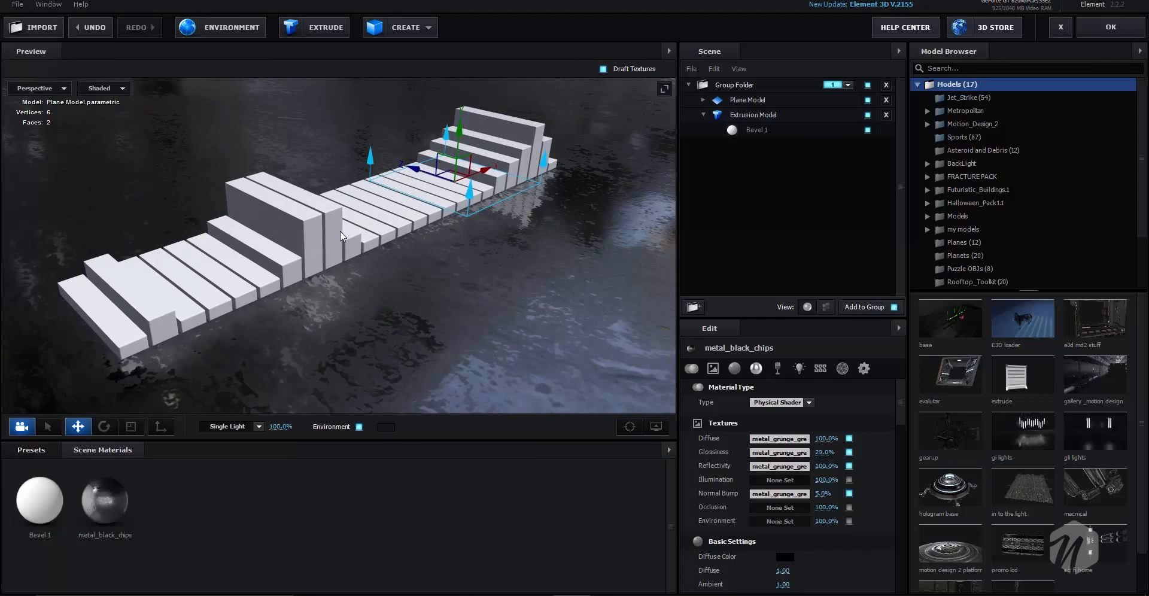
- Accept the Scene Setup changes and enable Show in BG for the e3d layer's physical environment
{"action": "left_click", "coordinate": [1104, 27]}
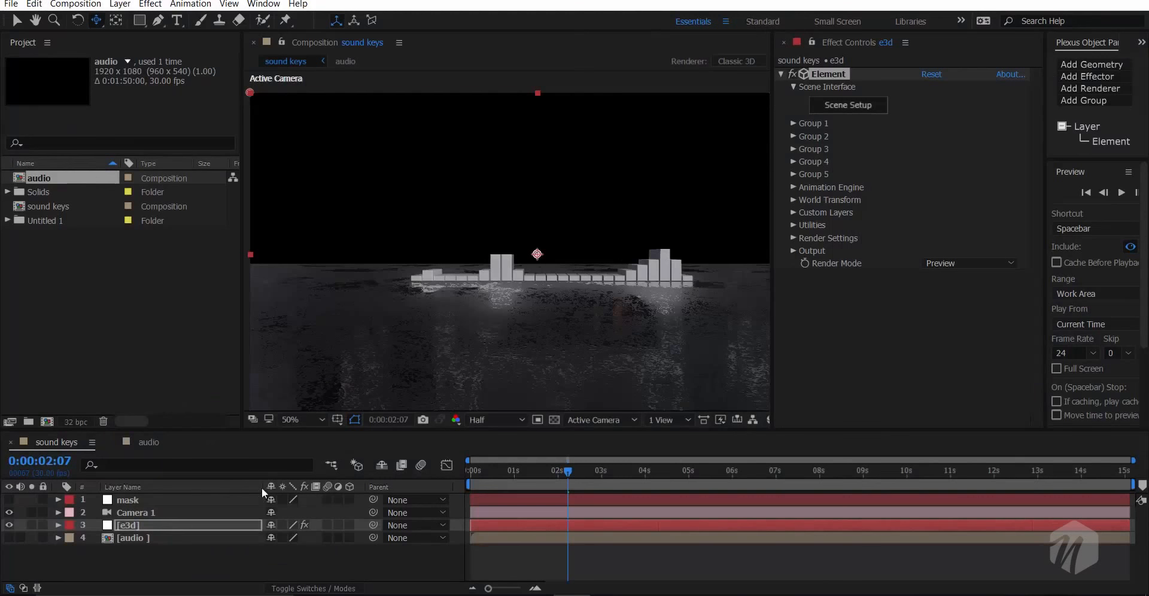
{"action": "left_click", "coordinate": [793, 239]}
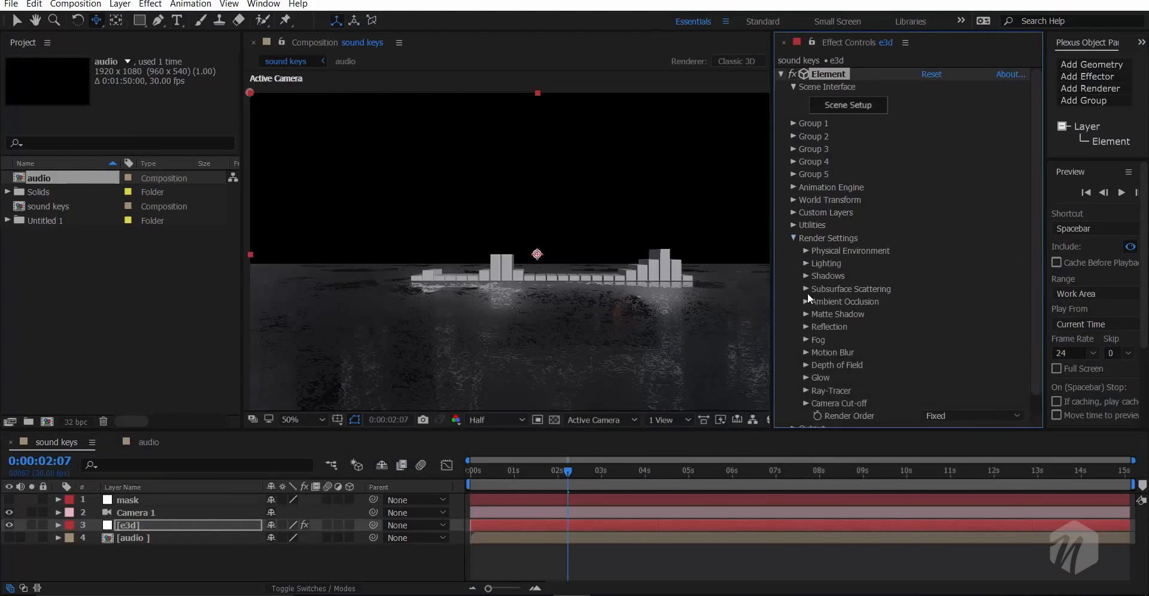
{"action": "left_click", "coordinate": [806, 250]}
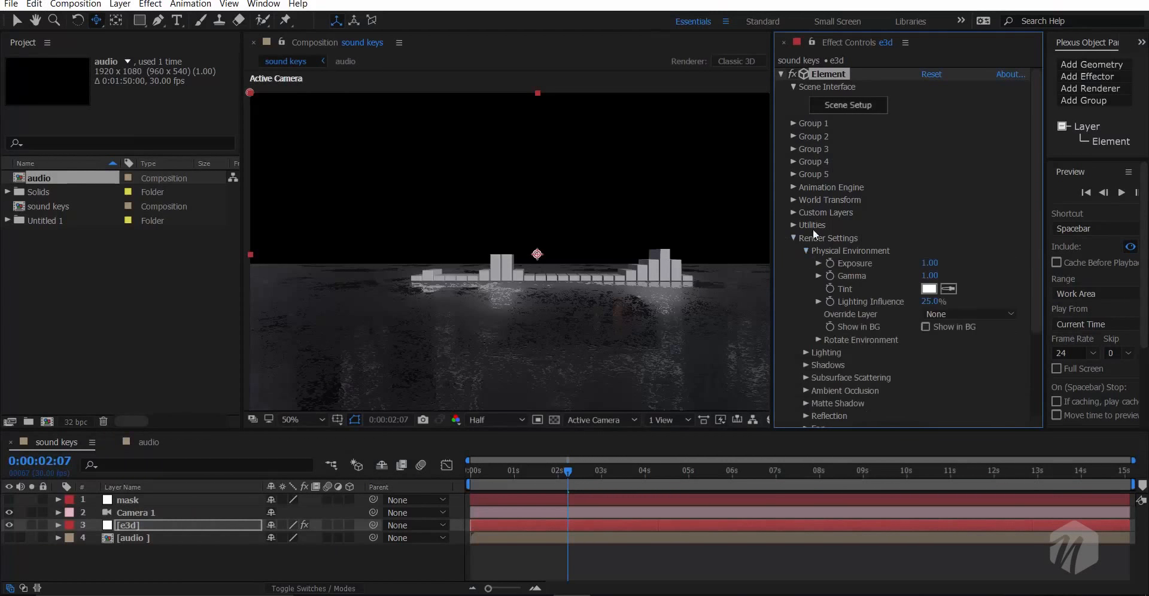
{"action": "left_click", "coordinate": [926, 326]}
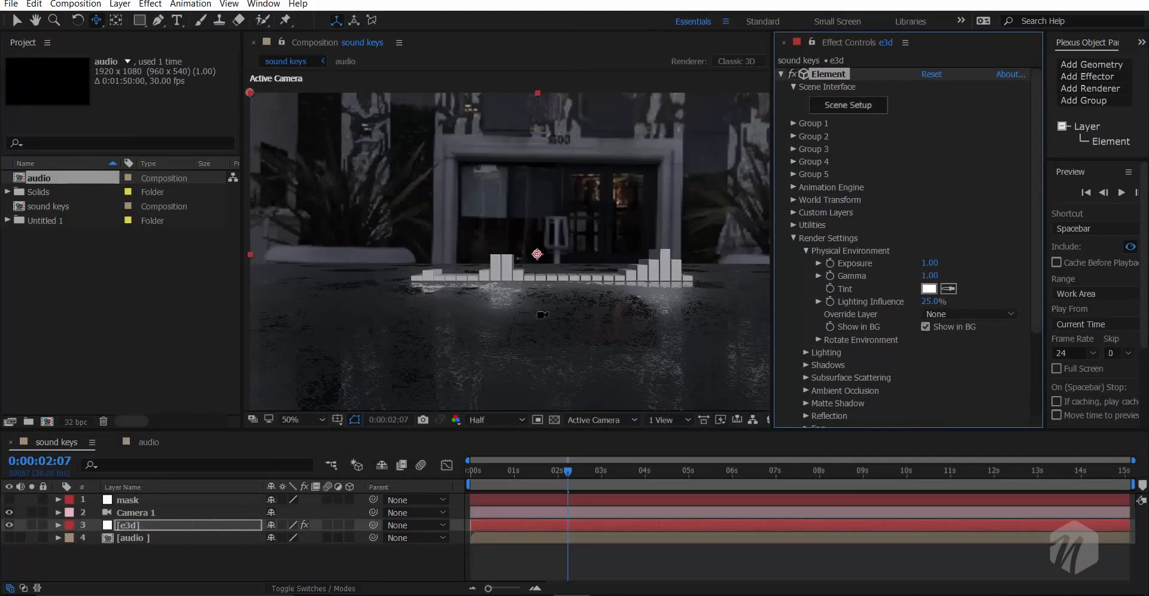
- Orbit the camera to an angled view of the bars and rotate the environment about 134° around Y
{"action": "left_click_drag", "start_coordinate": [544, 307], "coordinate": [627, 233]}
{"action": "key", "text": "c"}
{"action": "key", "text": "c"}
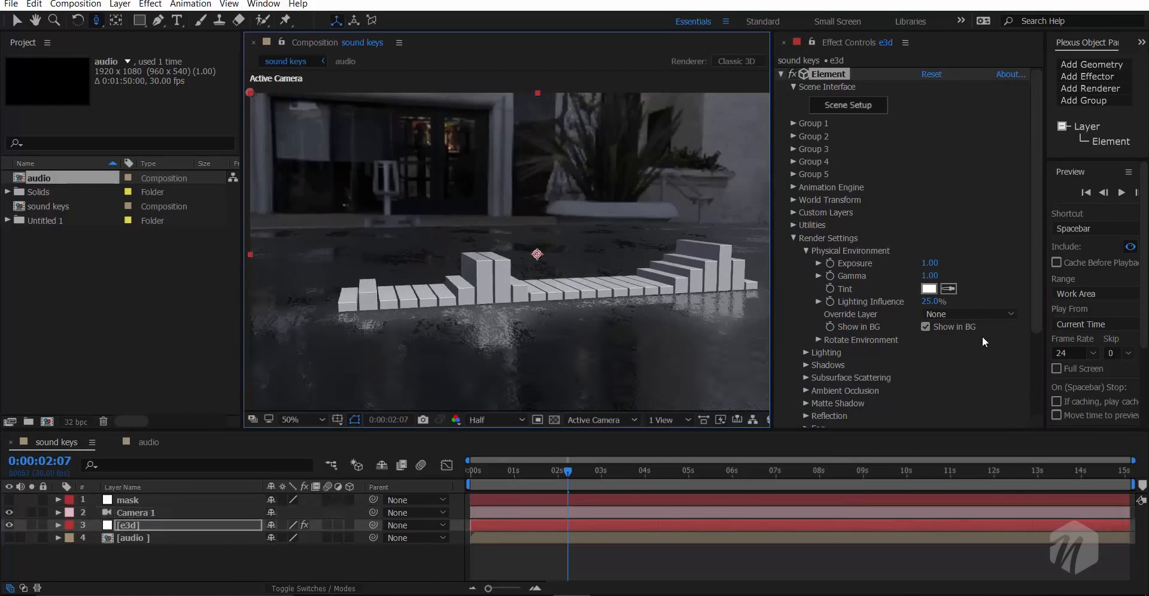
{"action": "left_click", "coordinate": [818, 340]}
{"action": "left_click_drag", "start_coordinate": [946, 367], "coordinate": [1024, 340]}
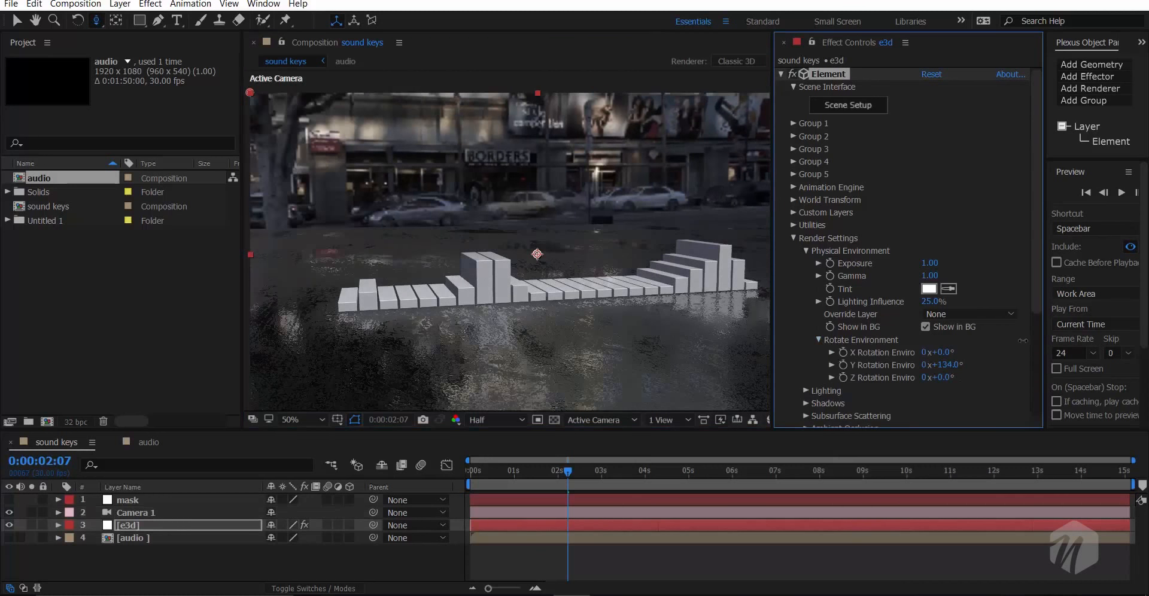
- Orbit the camera to a higher angled view of the bars and preview the animation from the first frame
{"action": "left_click_drag", "start_coordinate": [502, 338], "coordinate": [556, 312]}
{"action": "key", "text": "c"}
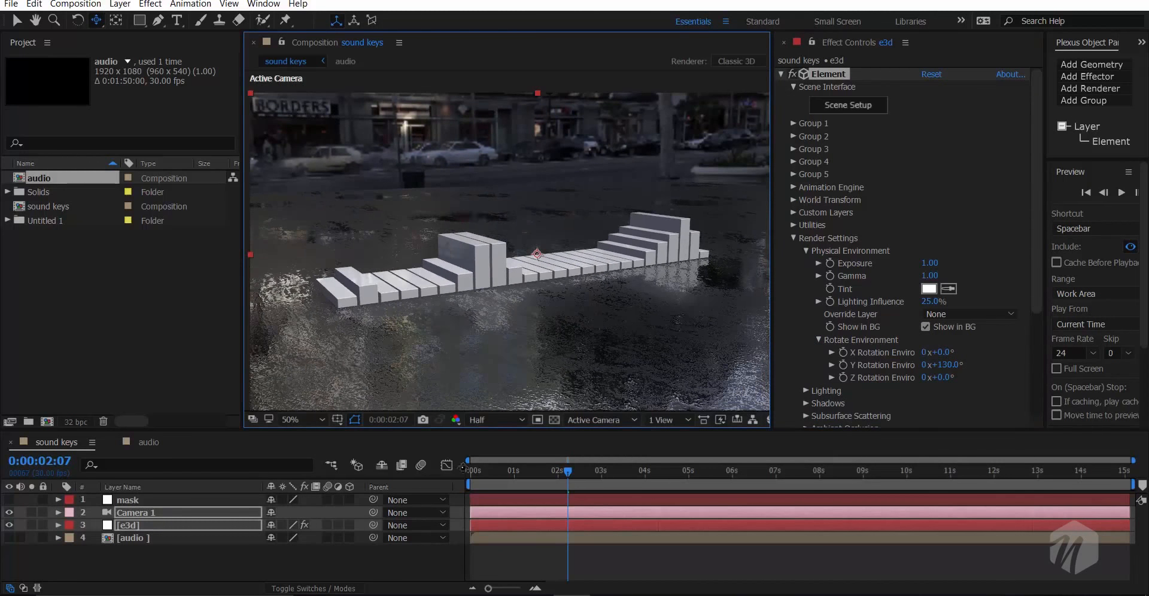
{"action": "left_click_drag", "start_coordinate": [500, 472], "coordinate": [470, 473]}
{"action": "key", "text": "space"}
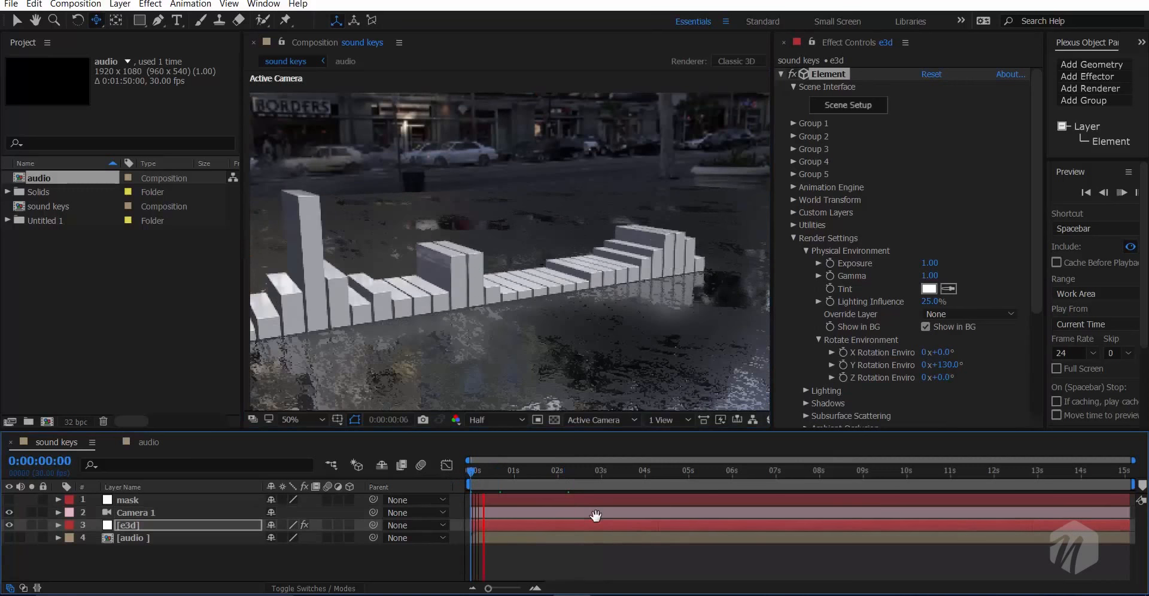
{"action": "scroll", "coordinate": [530, 271], "scroll_direction": "down", "scroll_amount": 2}
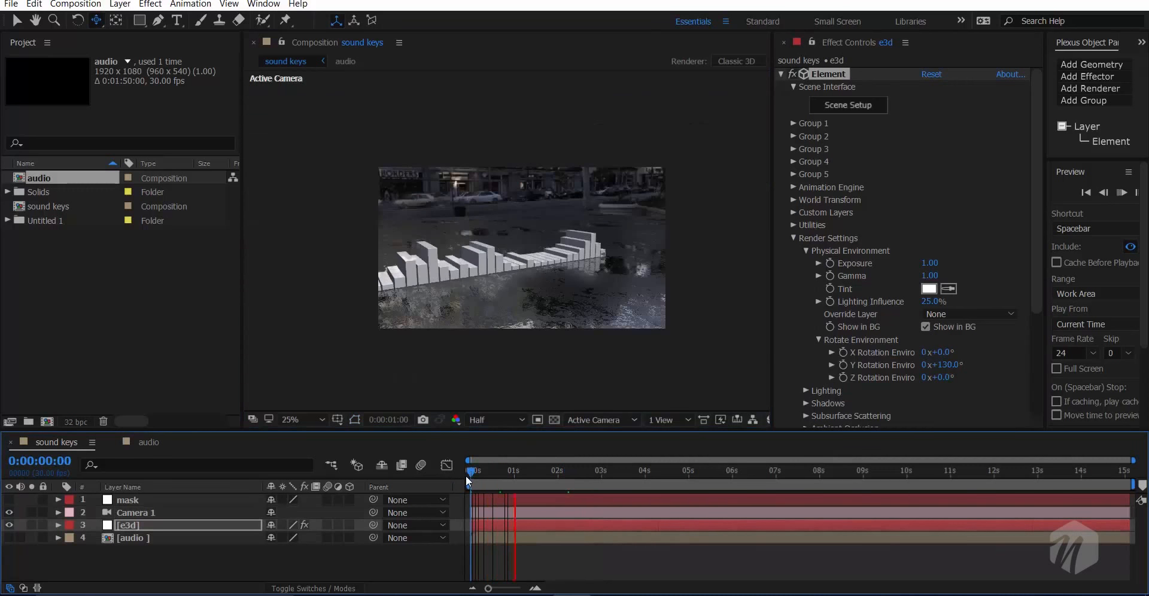
{"action": "key", "text": "space"}
{"action": "key", "text": "space"}
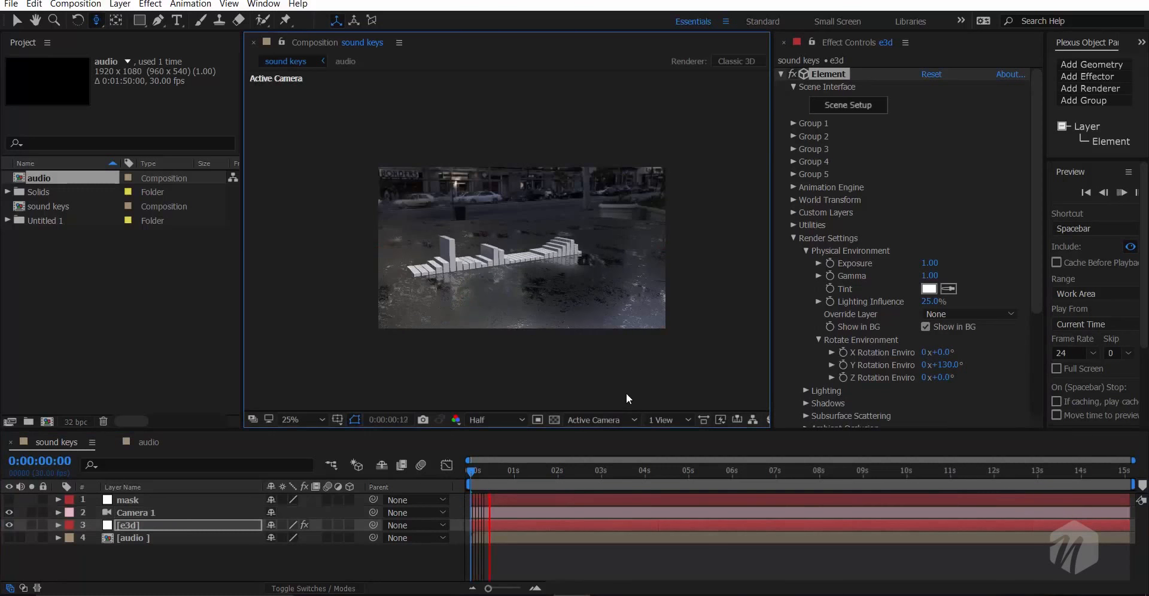
{"action": "left_click", "coordinate": [508, 472]}
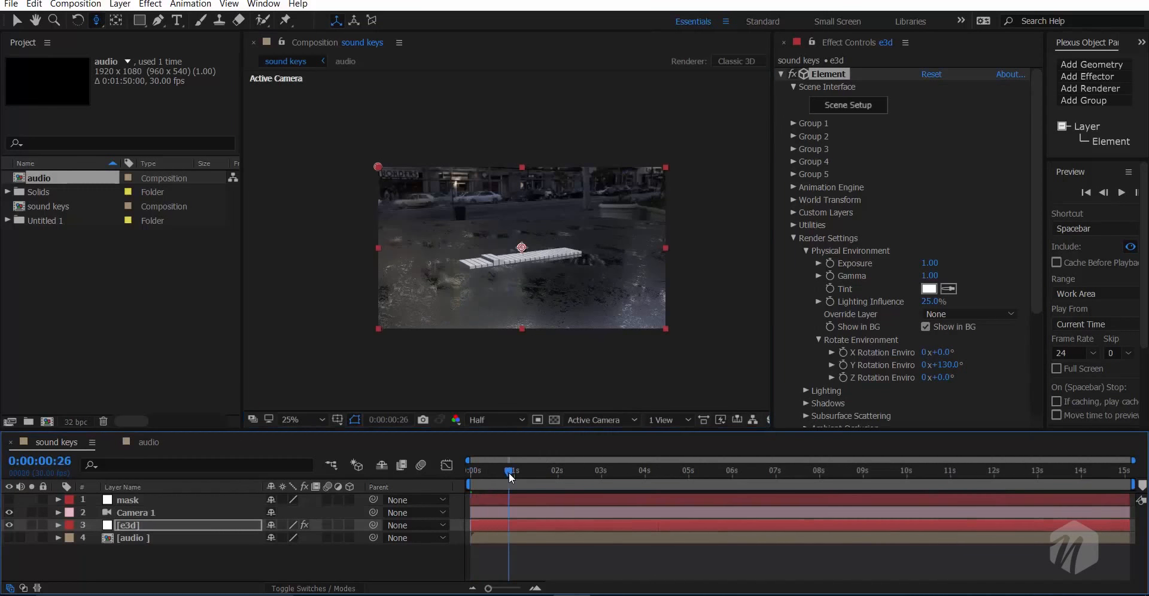
- Reframe the camera on the bars in a widened composition viewer and preview up to about 0:00:04:14
{"action": "left_click", "coordinate": [569, 268]}
{"action": "left_click_drag", "start_coordinate": [570, 268], "coordinate": [574, 268]}
{"action": "scroll", "coordinate": [574, 279], "scroll_direction": "up", "scroll_amount": 2}
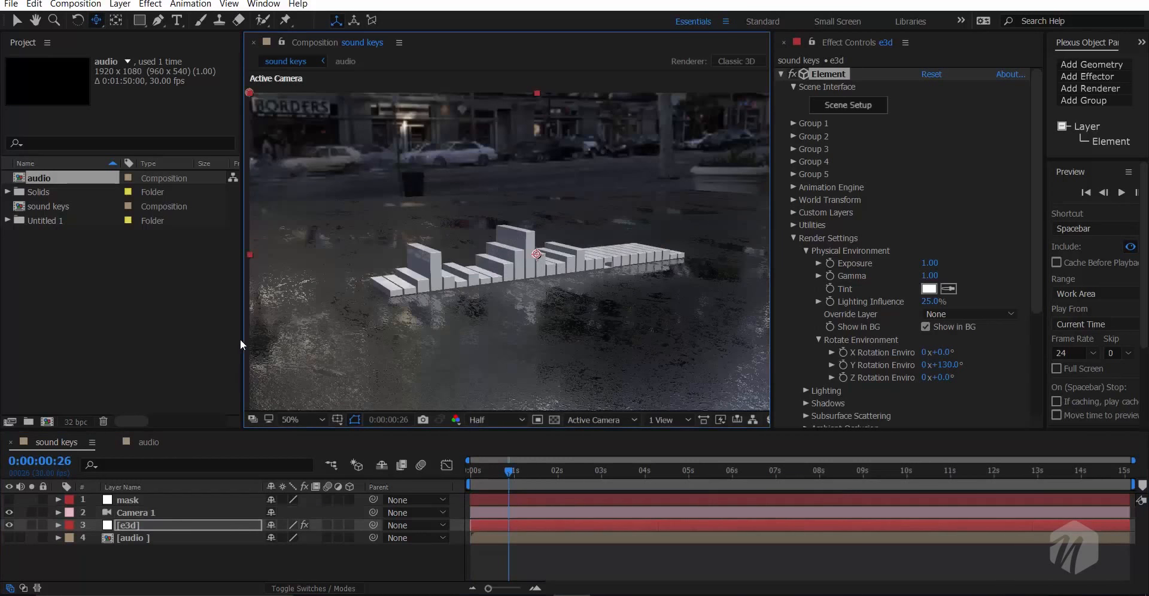
{"action": "left_click_drag", "start_coordinate": [243, 341], "coordinate": [167, 353]}
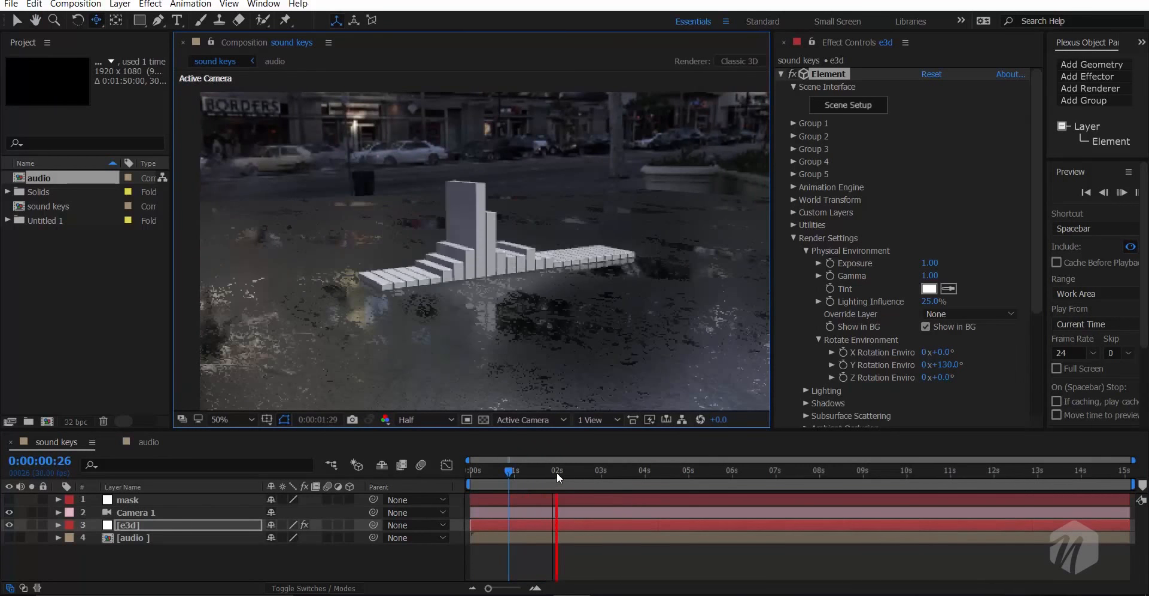
{"action": "left_click", "coordinate": [660, 472]}
{"action": "left_click_drag", "start_coordinate": [661, 473], "coordinate": [666, 472]}
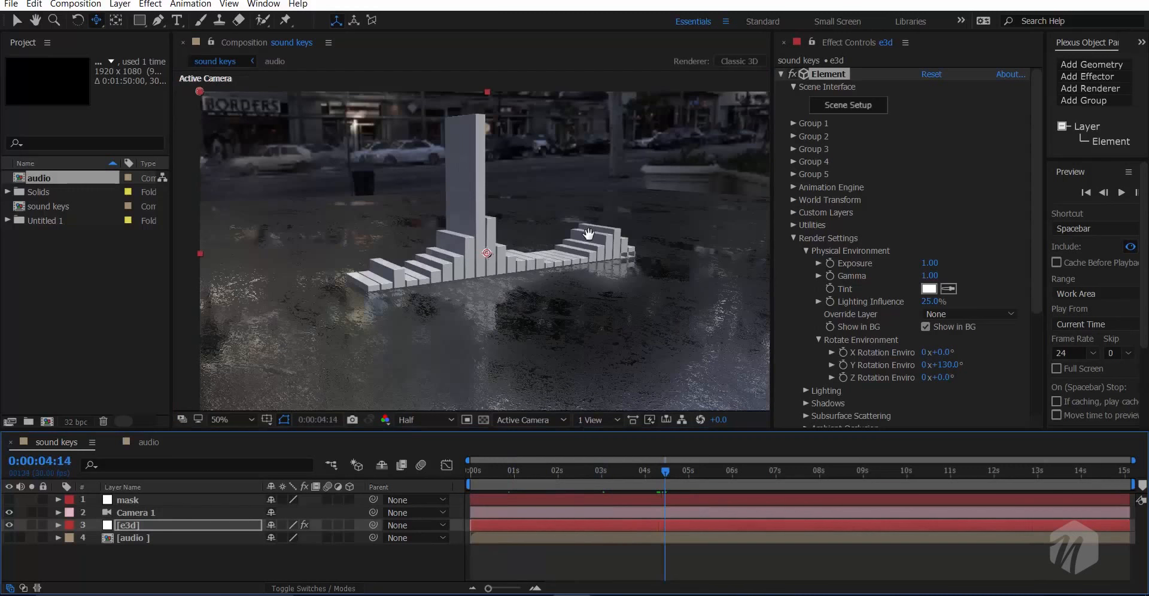
- Examine the bars and their reflections in the metal floor at close range
{"action": "left_click", "coordinate": [588, 234]}
{"action": "scroll", "coordinate": [587, 234], "scroll_direction": "up", "scroll_amount": 1}
{"action": "scroll", "coordinate": [588, 235], "scroll_direction": "down", "scroll_amount": 3}
{"action": "scroll", "coordinate": [587, 235], "scroll_direction": "up", "scroll_amount": 2}
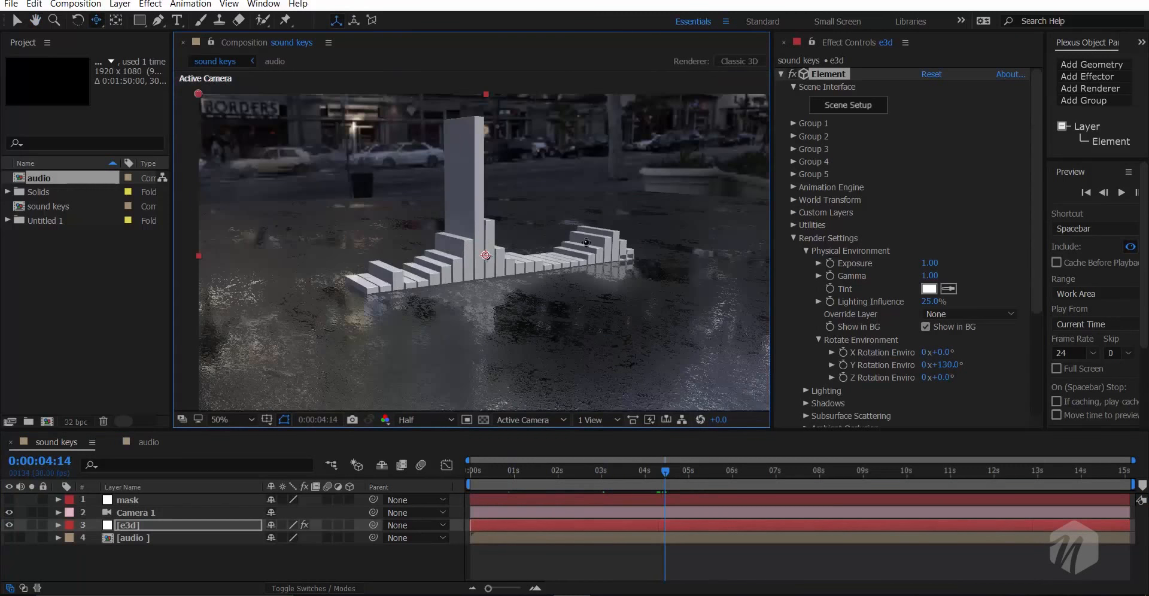
{"action": "scroll", "coordinate": [584, 264], "scroll_direction": "up", "scroll_amount": 2}
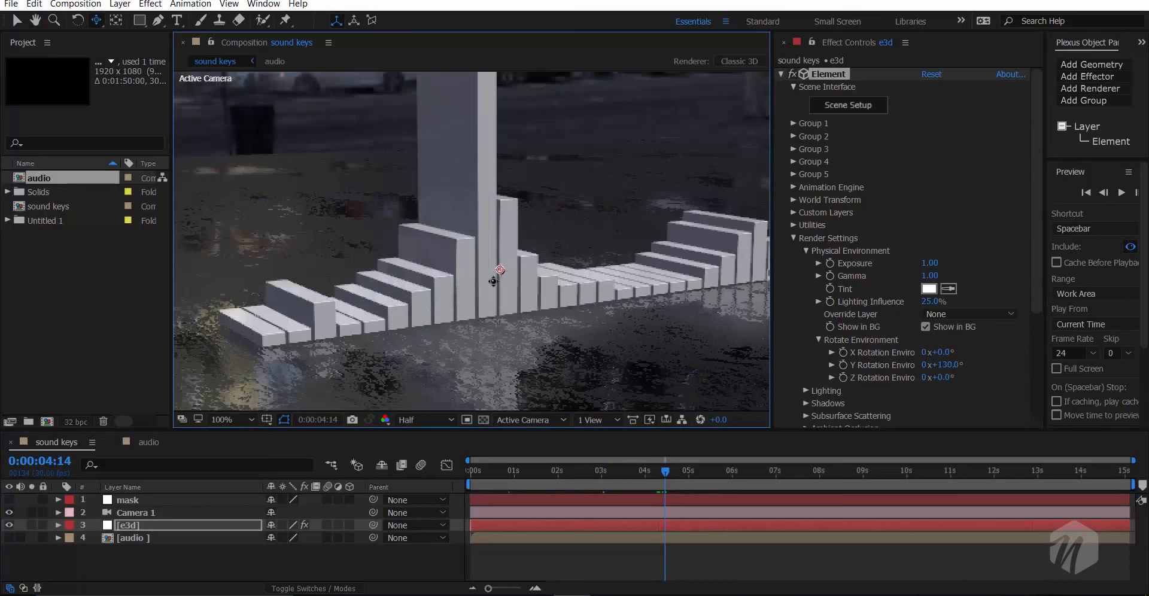
{"action": "scroll", "coordinate": [493, 303], "scroll_direction": "down", "scroll_amount": 2}
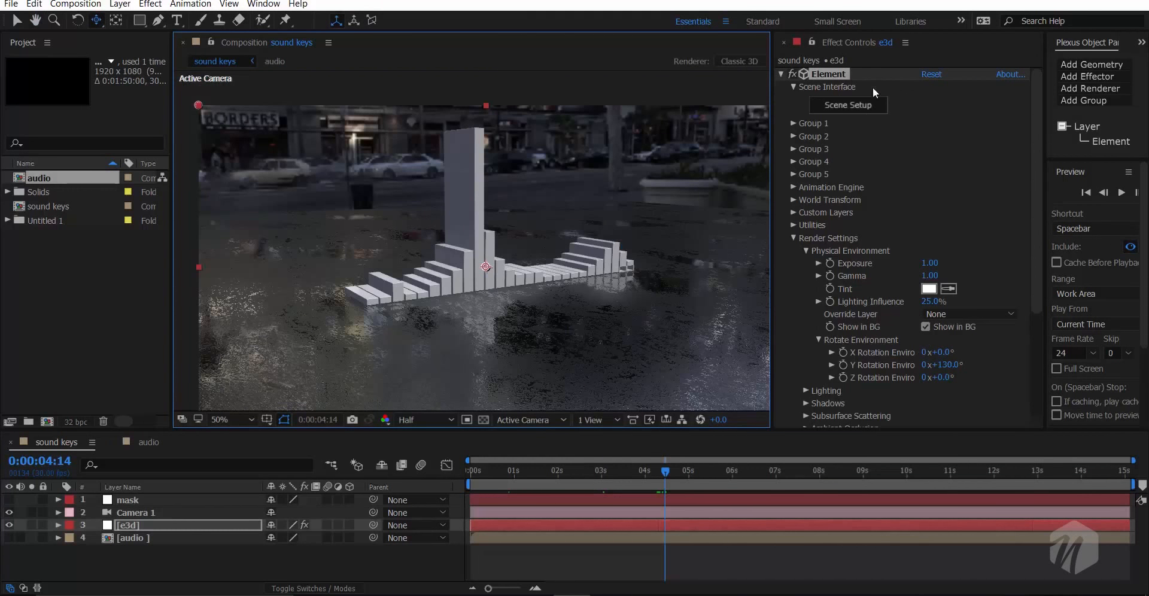
- Examine the bars on the reflective floor from another angle in Scene Setup, and return to the composition
{"action": "left_click", "coordinate": [865, 106]}
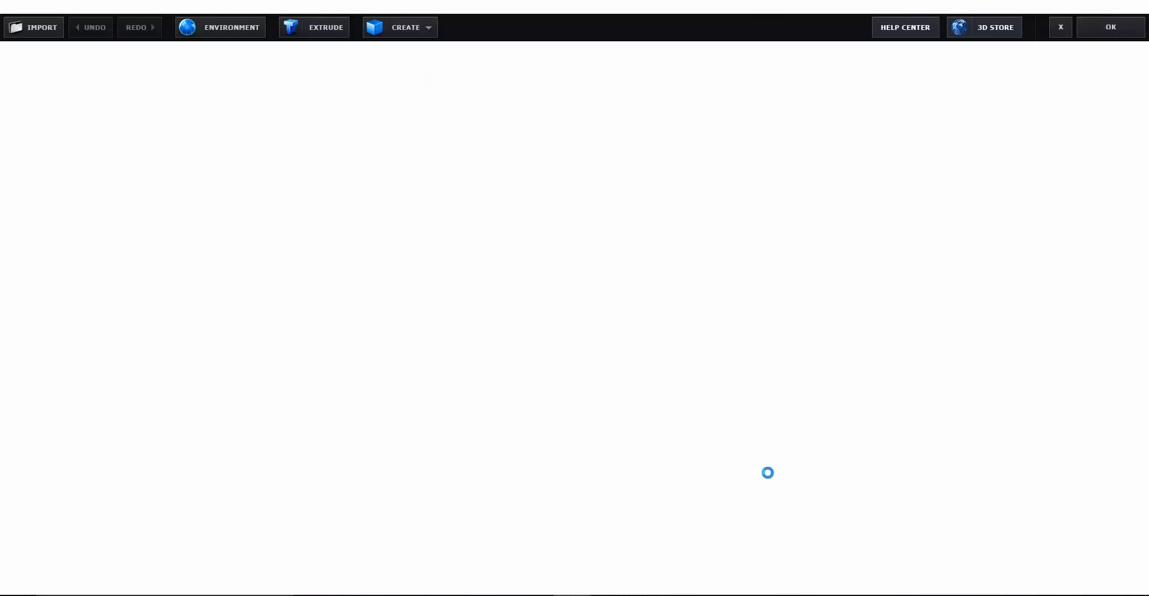
{"action": "scroll", "coordinate": [465, 300], "scroll_direction": "down", "scroll_amount": 5}
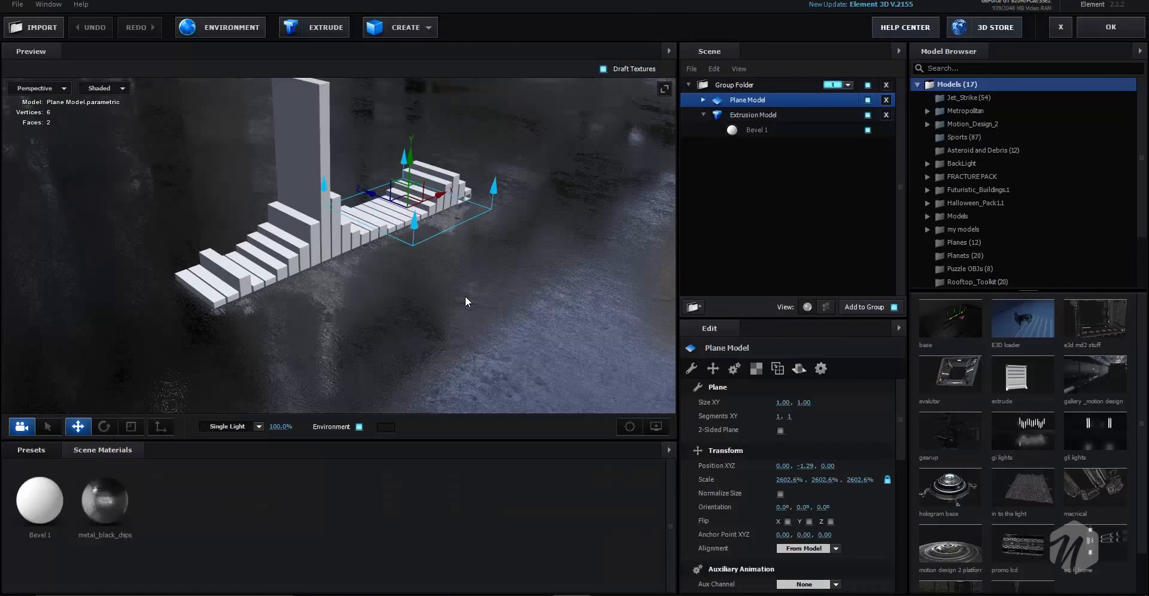
{"action": "mouse_move", "coordinate": [475, 323]}
{"action": "left_mouse_down"}
{"action": "mouse_move", "coordinate": [474, 307]}
{"action": "mouse_move", "coordinate": [498, 306]}
{"action": "mouse_move", "coordinate": [495, 346]}
{"action": "mouse_move", "coordinate": [501, 336]}
{"action": "mouse_move", "coordinate": [430, 274]}
{"action": "mouse_move", "coordinate": [487, 307]}
{"action": "left_mouse_up"}
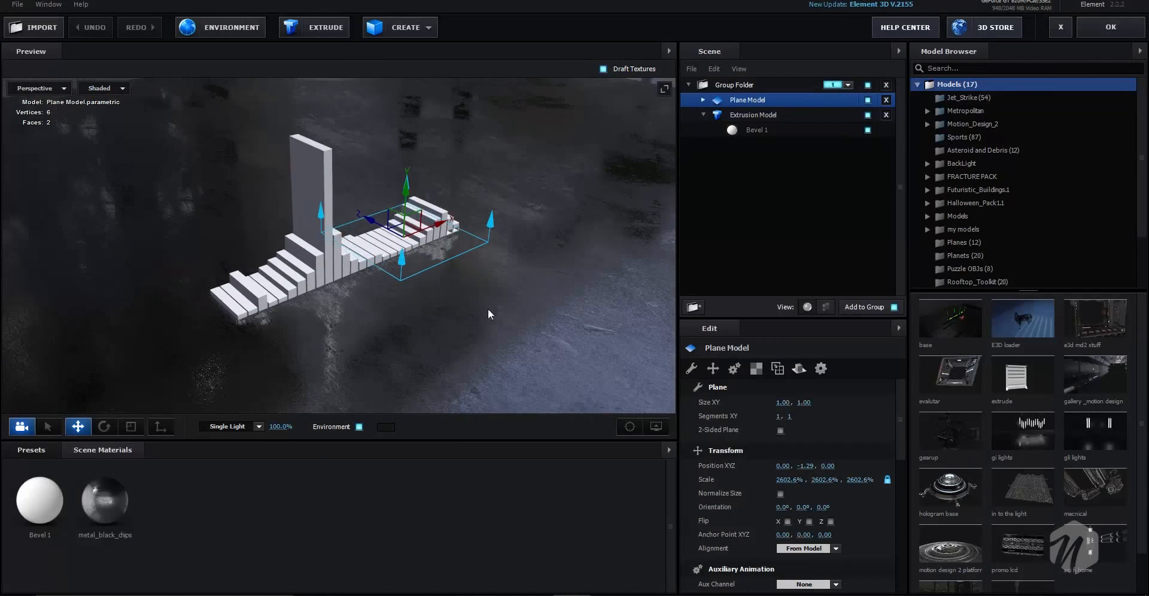
{"action": "left_click", "coordinate": [1105, 29]}
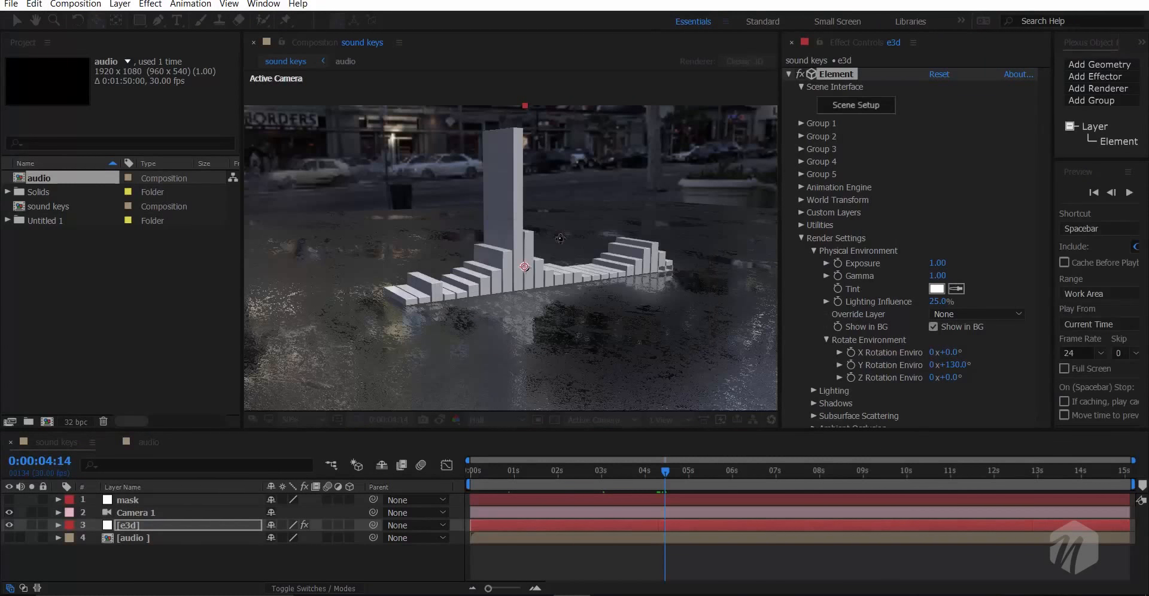
- Orbit the camera to a steep view over the bars, preview up to about 0:00:05:17, and save the project
{"action": "left_click_drag", "start_coordinate": [560, 231], "coordinate": [591, 291]}
{"action": "left_click", "coordinate": [470, 475]}
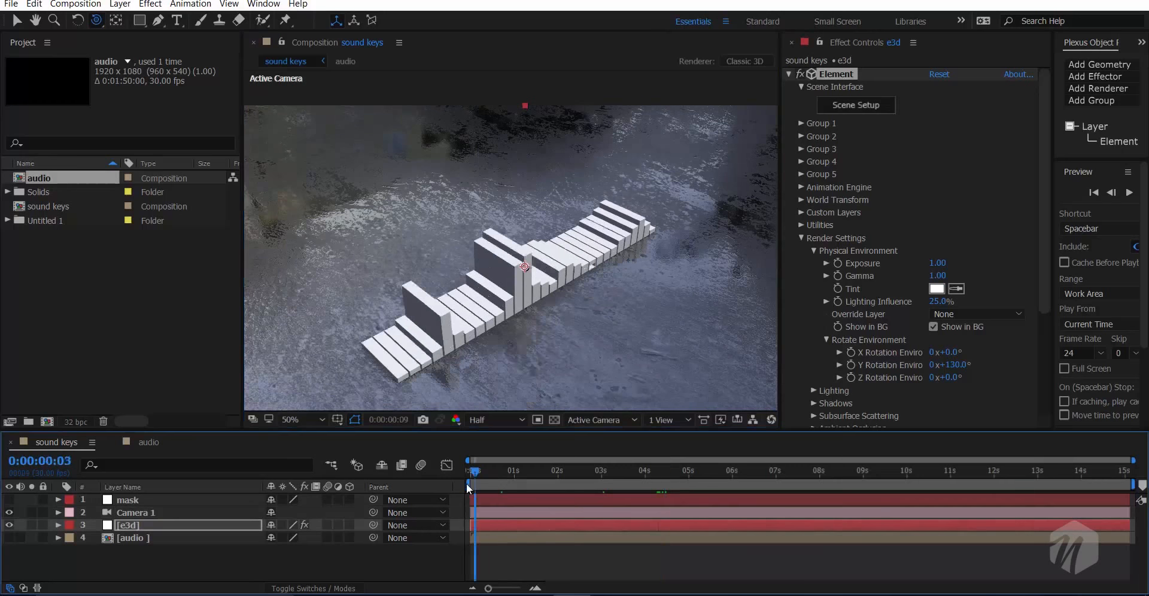
{"action": "key", "text": "space"}
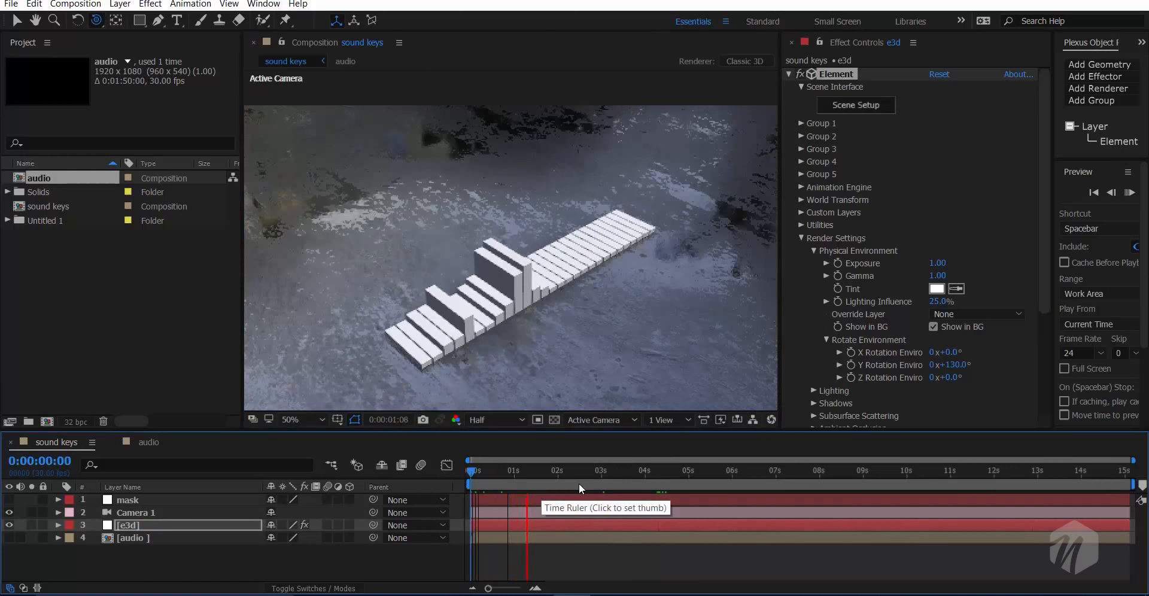
{"action": "left_click_drag", "start_coordinate": [599, 472], "coordinate": [713, 467]}
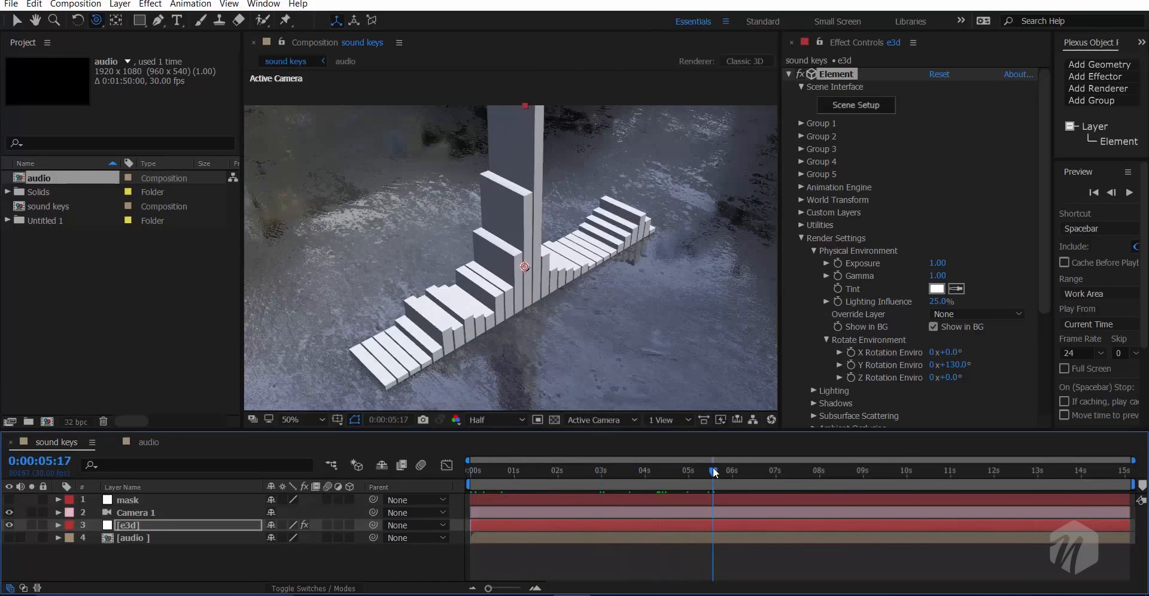
{"action": "scroll", "coordinate": [572, 225], "scroll_direction": "down", "scroll_amount": 2}
{"action": "scroll", "coordinate": [577, 230], "scroll_direction": "up", "scroll_amount": 2}
{"action": "key", "text": "ctrl+s"}
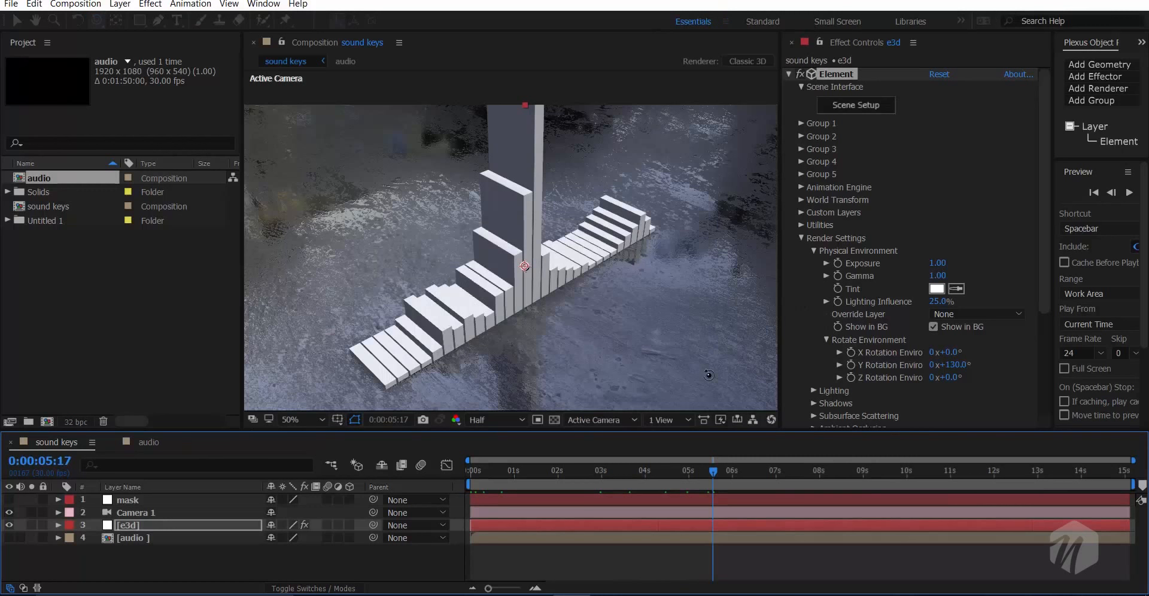
- Create another composition named audio at 1920 x 1080 px, 30 fps, with a duration of 0:01:50:00
{"action": "left_click", "coordinate": [46, 557]}
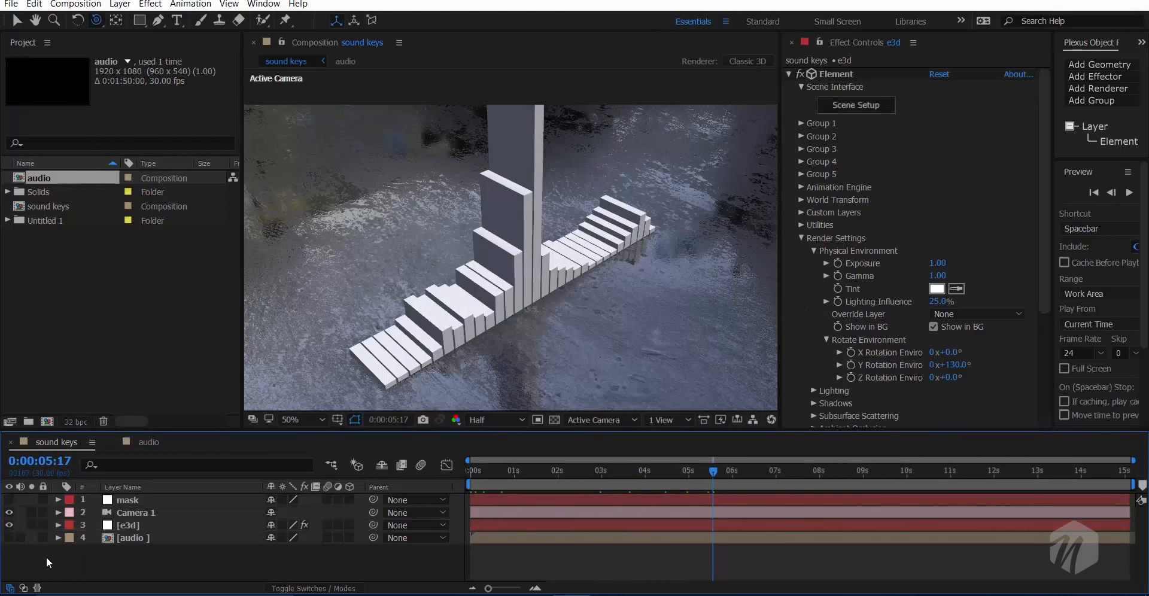
{"action": "right_click", "coordinate": [122, 569]}
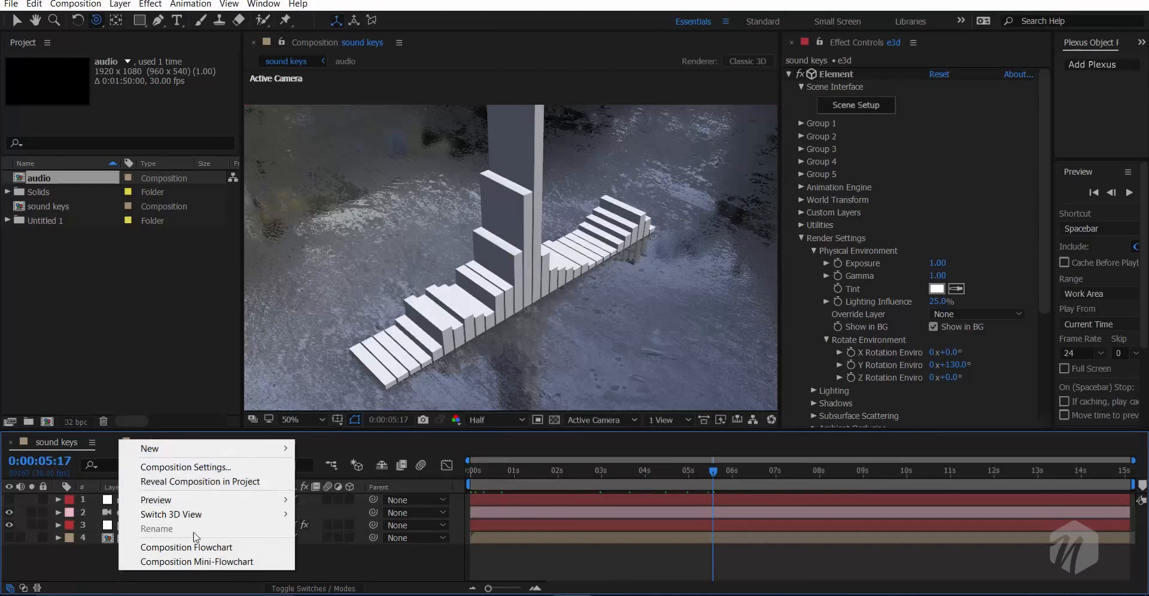
{"action": "mouse_move", "coordinate": [183, 449]}
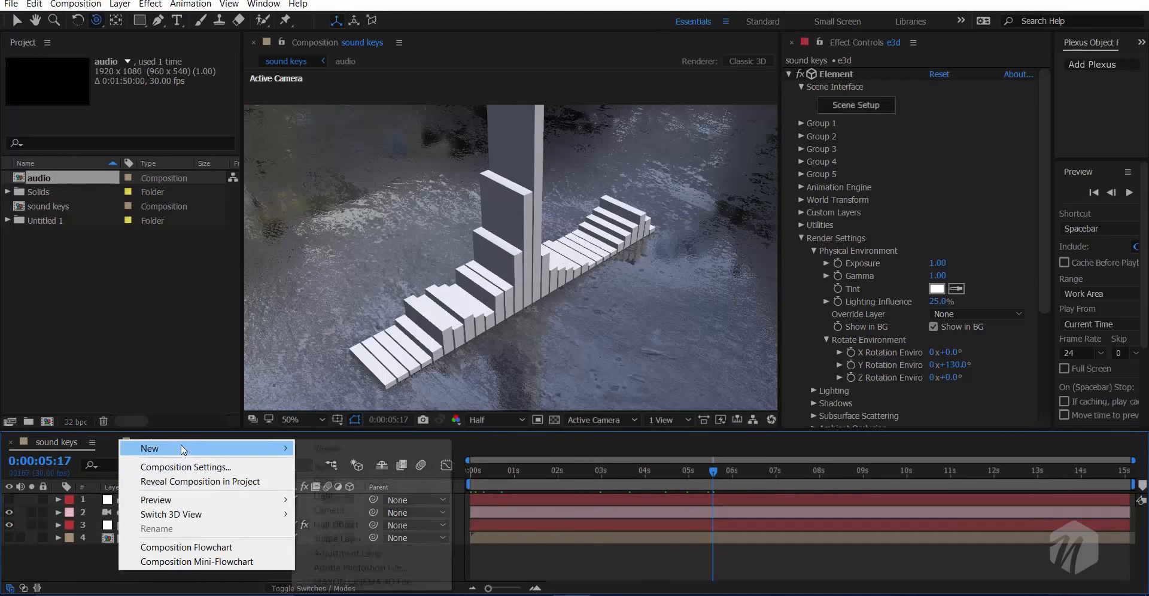
{"action": "left_click", "coordinate": [47, 422]}
{"action": "type", "text": "audio"}
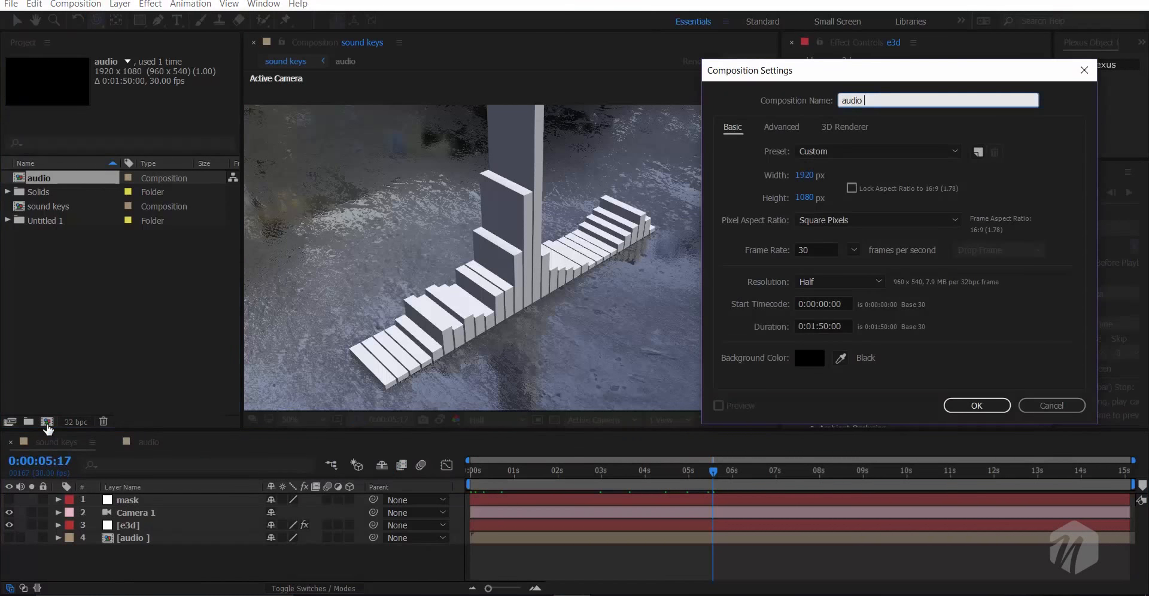
{"action": "key", "text": "Return"}
- Add a white 1920 x 1080 px solid named audio to the new composition
{"action": "right_click", "coordinate": [121, 558]}
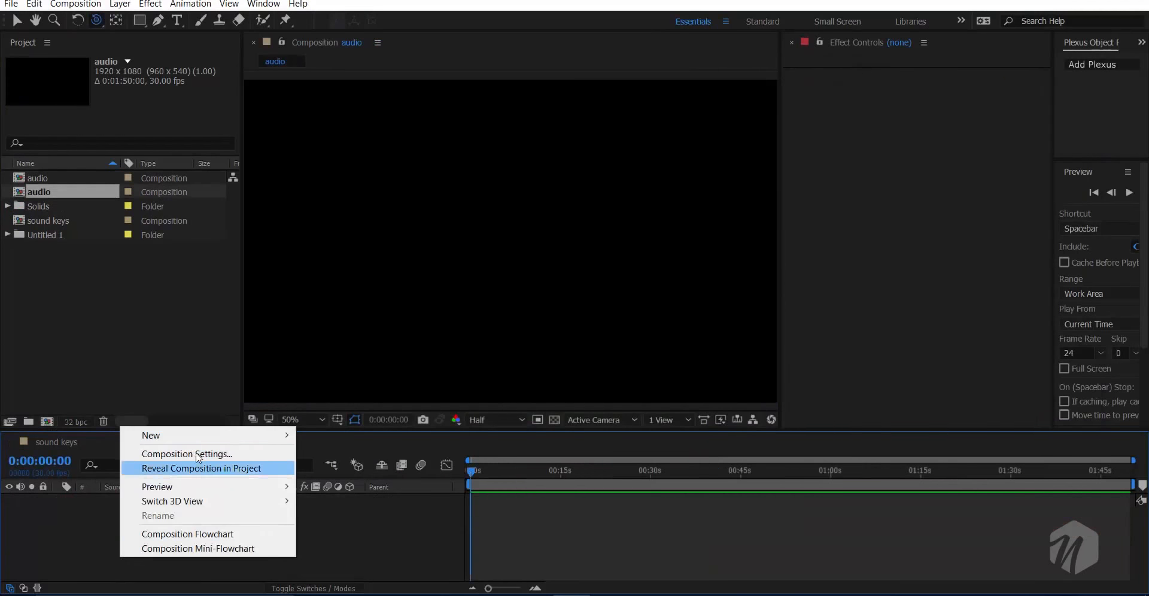
{"action": "mouse_move", "coordinate": [212, 442]}
{"action": "left_click", "coordinate": [328, 467]}
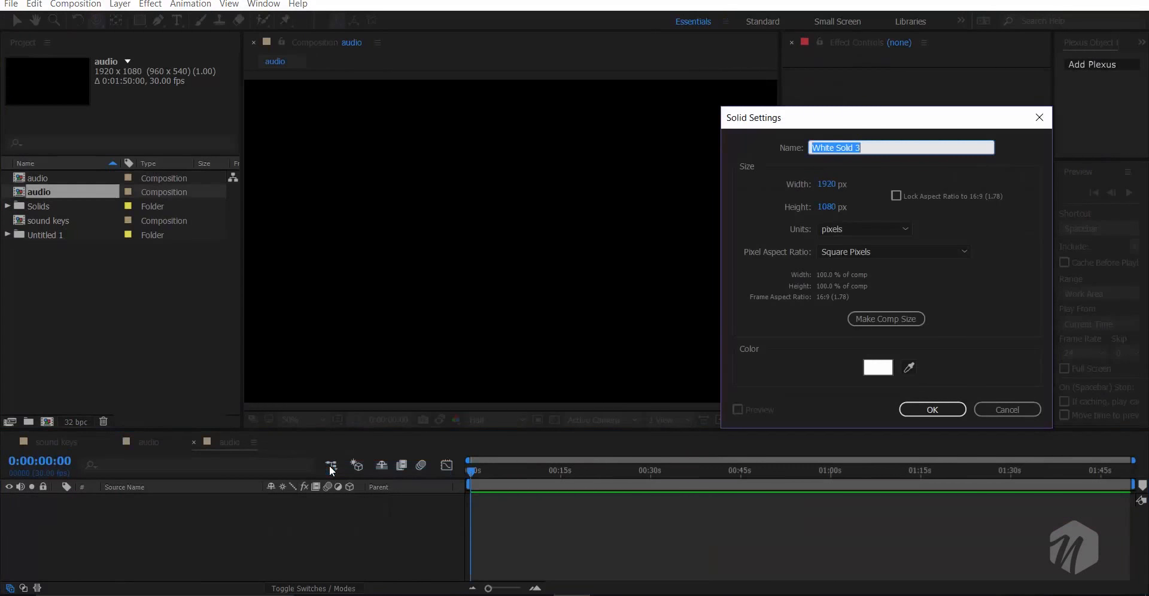
{"action": "type", "text": "audio"}
{"action": "key", "text": "Return"}
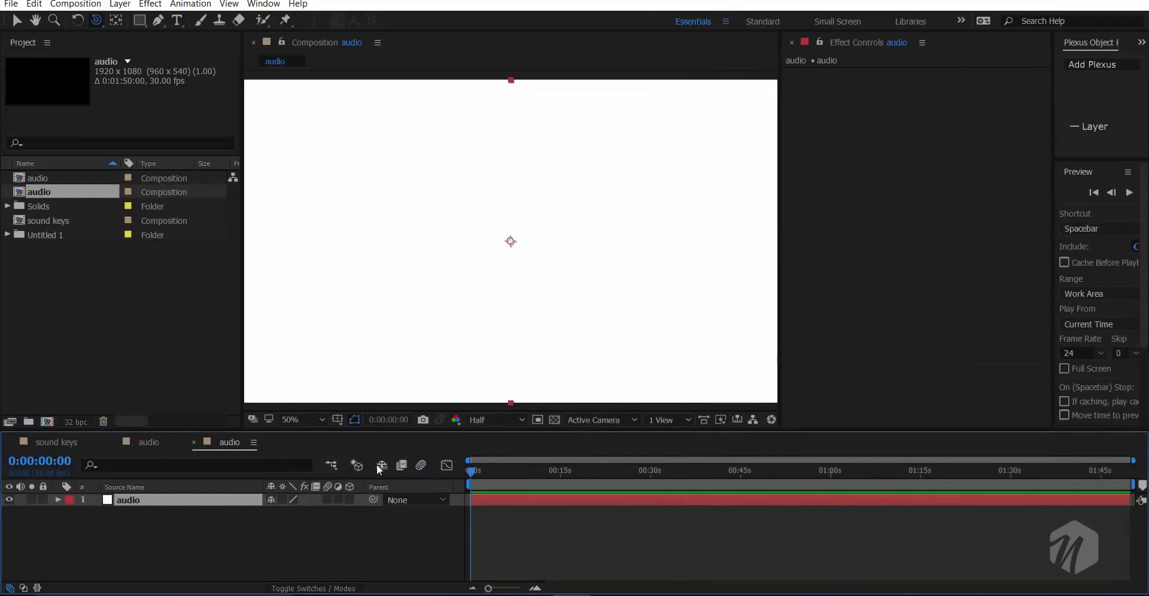
- Search the effects for audio and apply Audio Spectrum to the audio solid
{"action": "key", "text": "ctrl+space"}
{"action": "type", "text": "audi"}
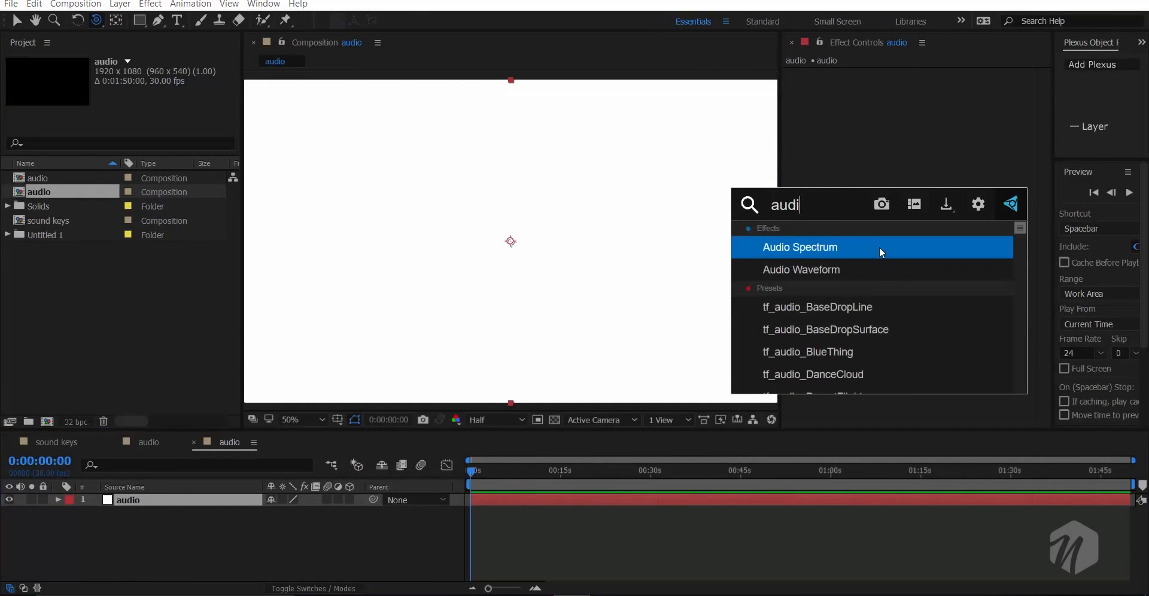
{"action": "type", "text": "o"}
{"action": "left_click", "coordinate": [879, 247]}
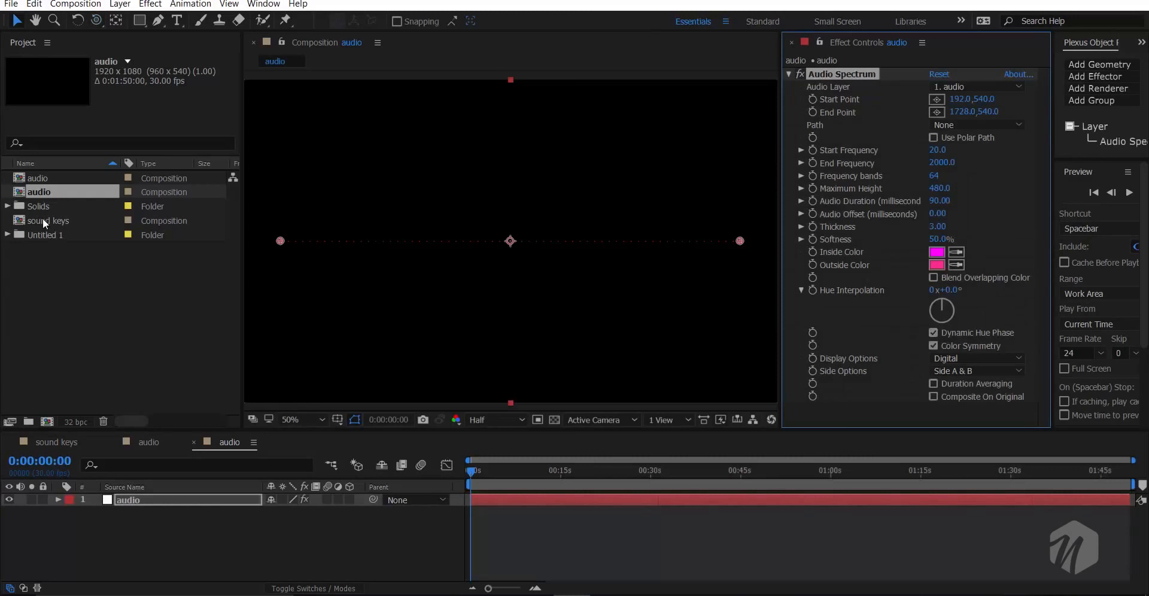
- Select the music file layer in the original audio composition that holds the soundkeys layer
{"action": "left_click", "coordinate": [139, 443]}
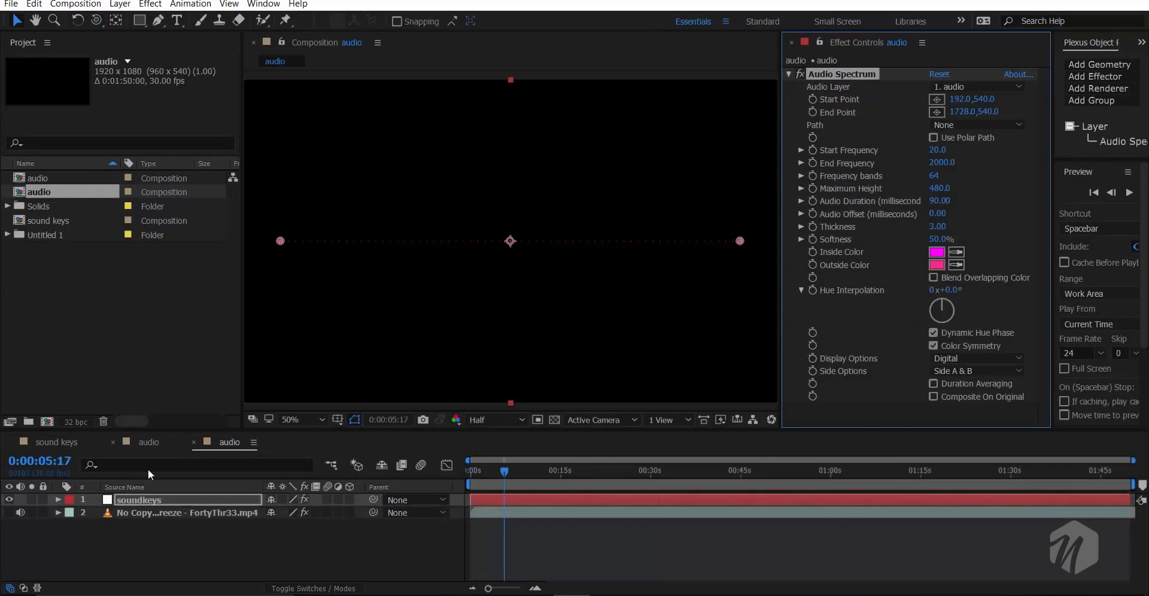
{"action": "left_click", "coordinate": [134, 512]}
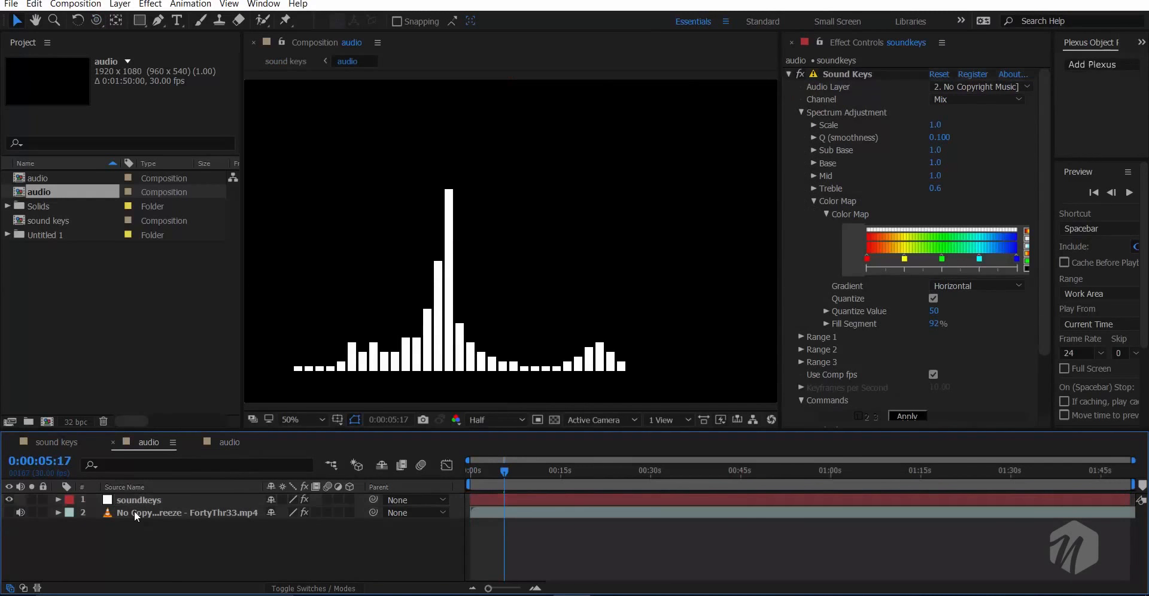
- Paste the music video layer beneath the audio layer in the Audio Spectrum composition and delete its 3D Camera Tracker effect
{"action": "left_click", "coordinate": [224, 440]}
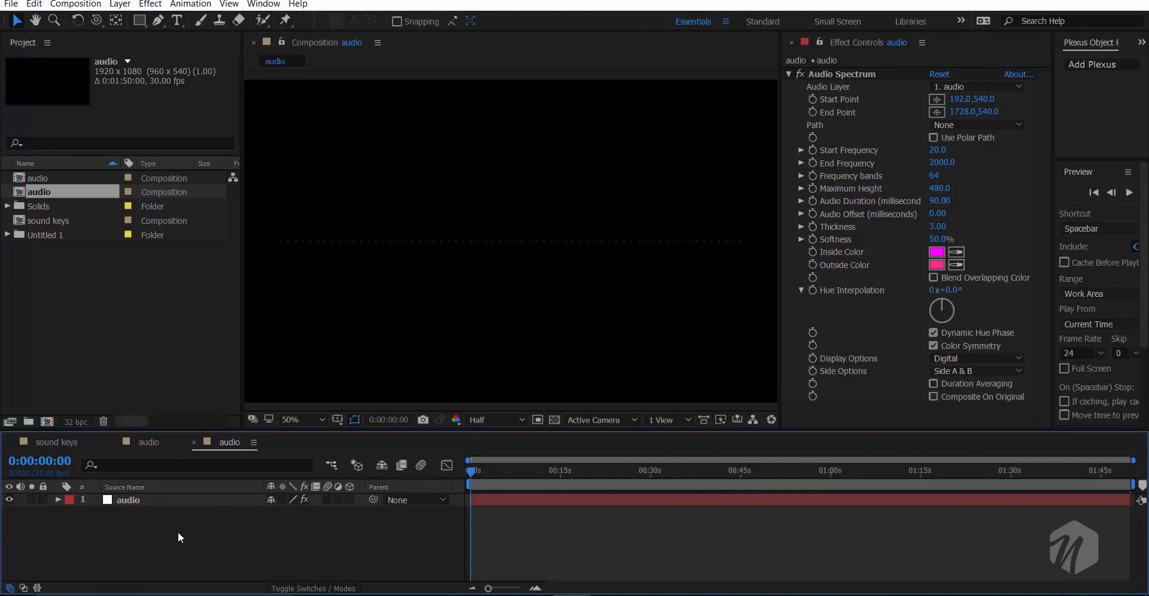
{"action": "key", "text": "ctrl+v"}
{"action": "left_click_drag", "start_coordinate": [131, 502], "coordinate": [69, 535]}
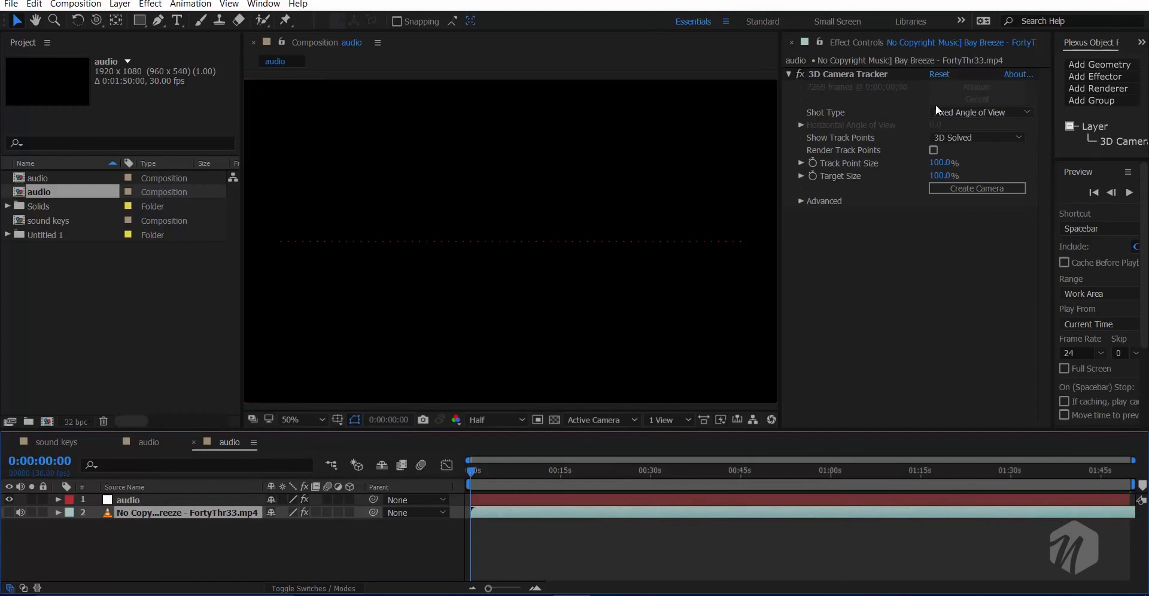
{"action": "left_click", "coordinate": [879, 73]}
{"action": "key", "text": "Delete"}
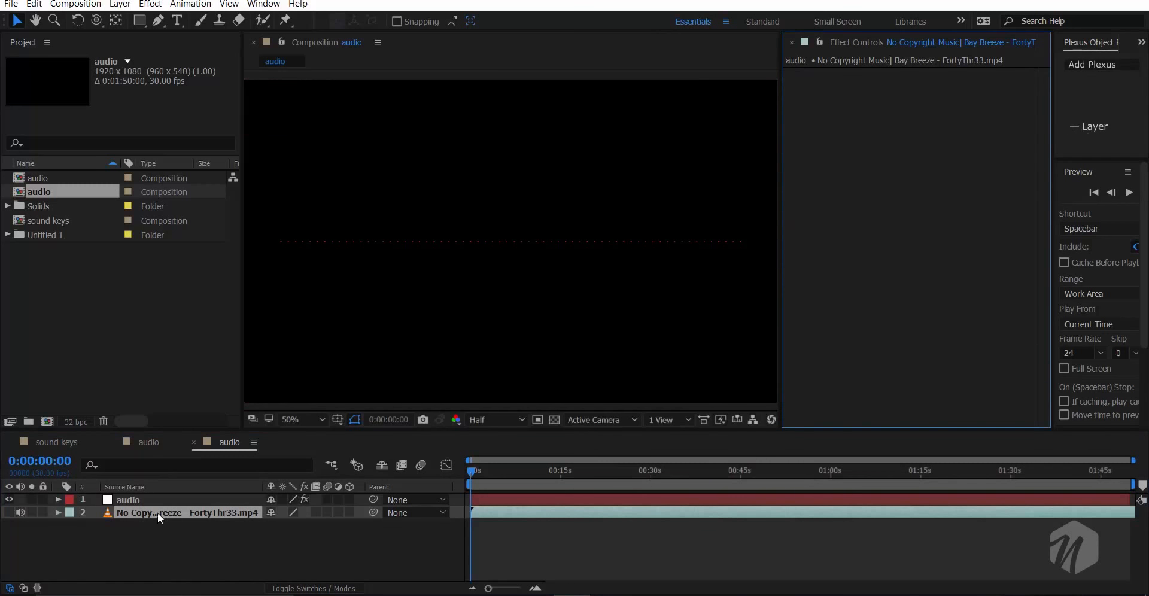
- Set the Audio Spectrum's audio layer to the No Copyright Music track and check the spectrum at 0:00:11:03
{"action": "left_click", "coordinate": [146, 499]}
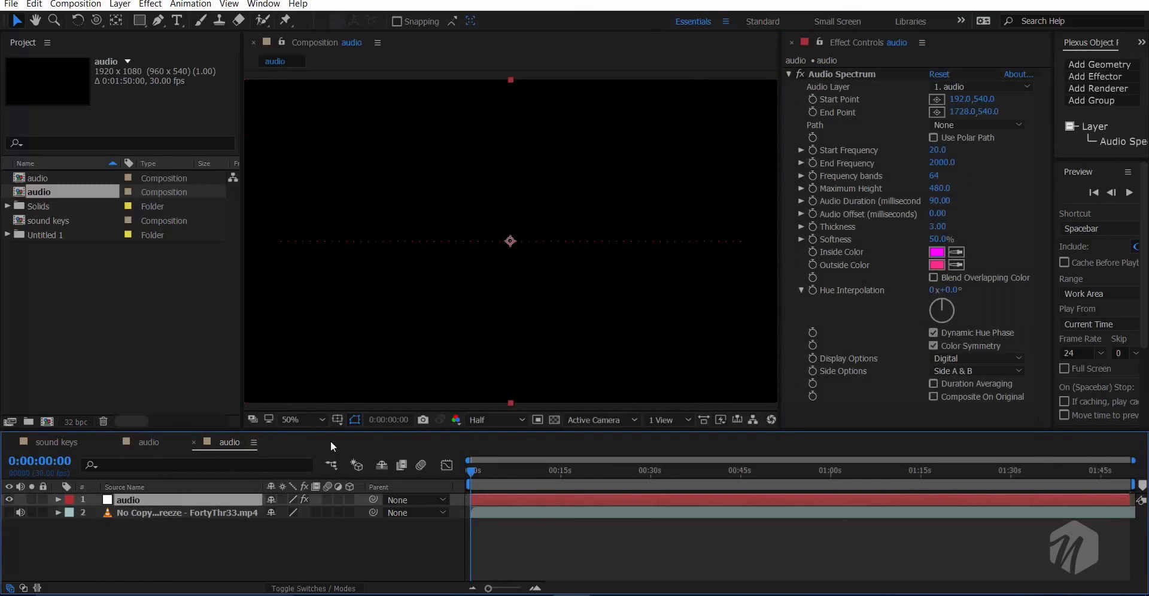
{"action": "left_click", "coordinate": [982, 88]}
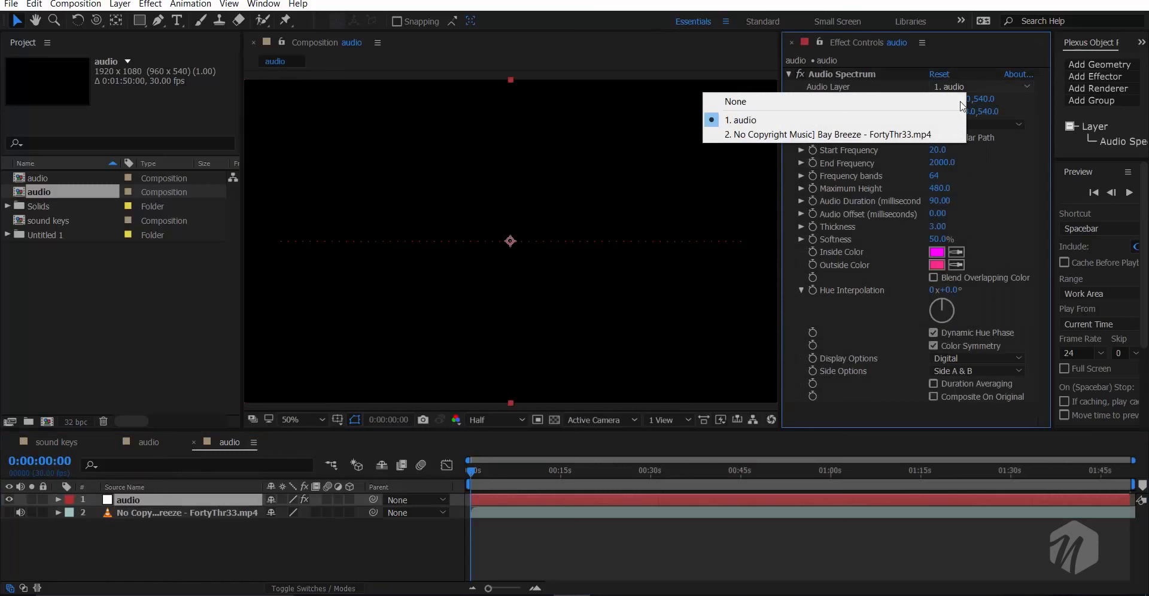
{"action": "left_click", "coordinate": [859, 138]}
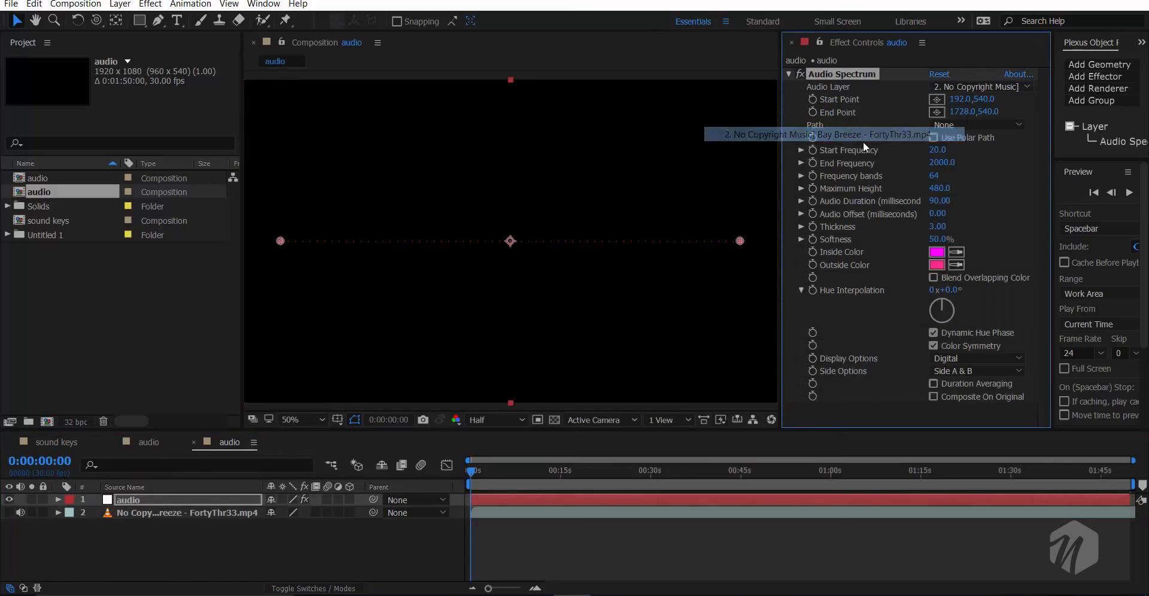
{"action": "left_click", "coordinate": [519, 480]}
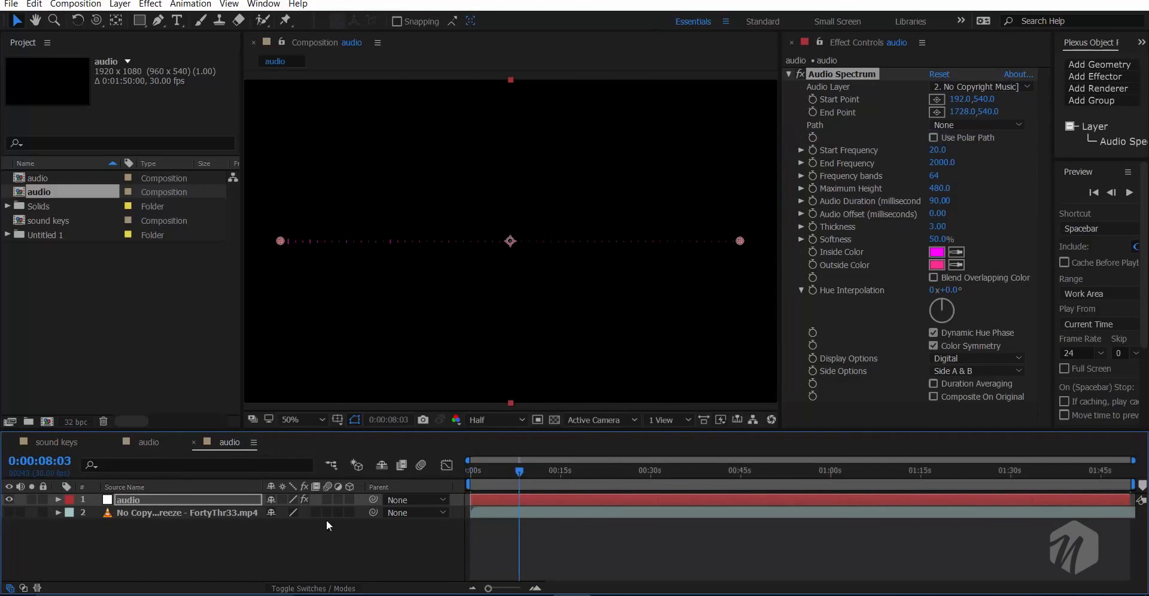
{"action": "left_click", "coordinate": [540, 472]}
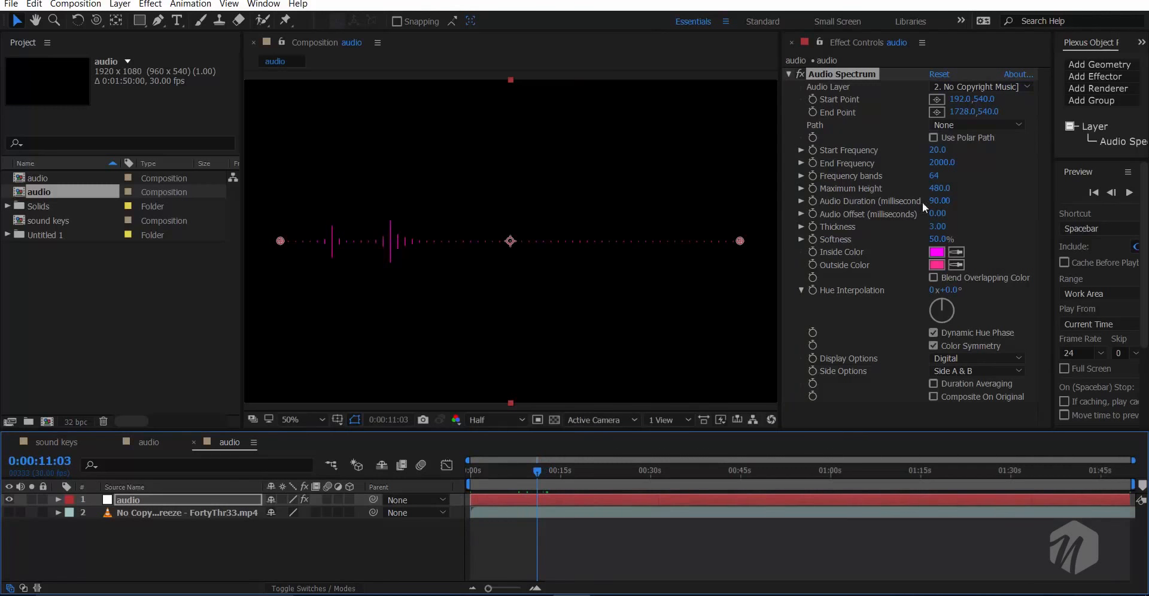
- Set the Audio Spectrum's softness to 0%, thickness to 16 and maximum height to 1400
{"action": "left_click_drag", "start_coordinate": [941, 240], "coordinate": [705, 243]}
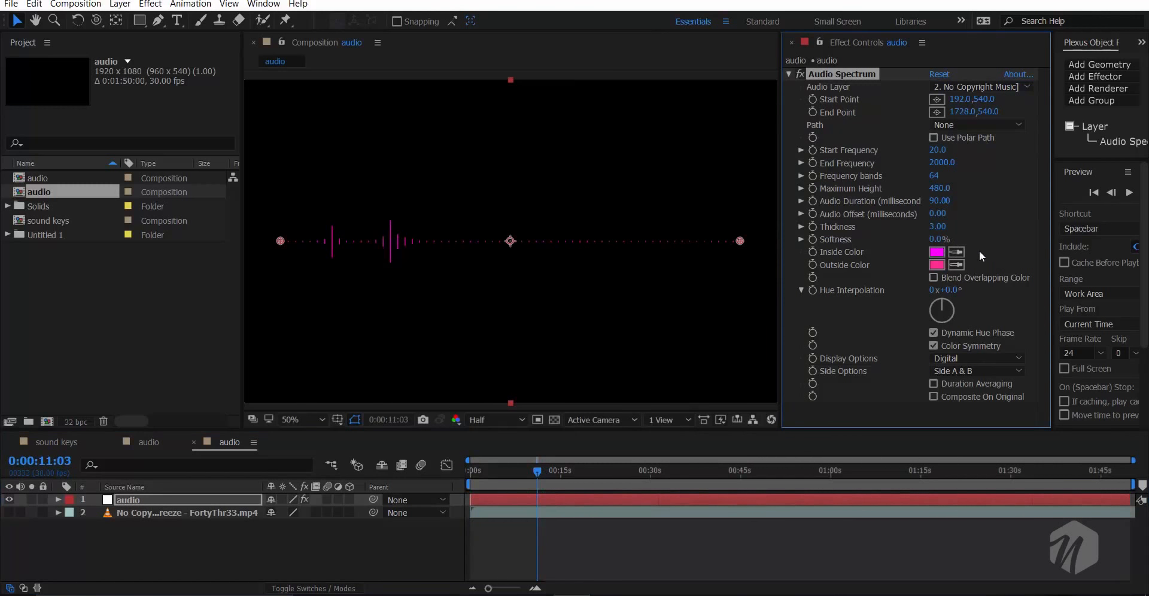
{"action": "mouse_move", "coordinate": [937, 226]}
{"action": "left_mouse_down"}
{"action": "mouse_move", "coordinate": [965, 223]}
{"action": "mouse_move", "coordinate": [946, 225]}
{"action": "left_mouse_up"}
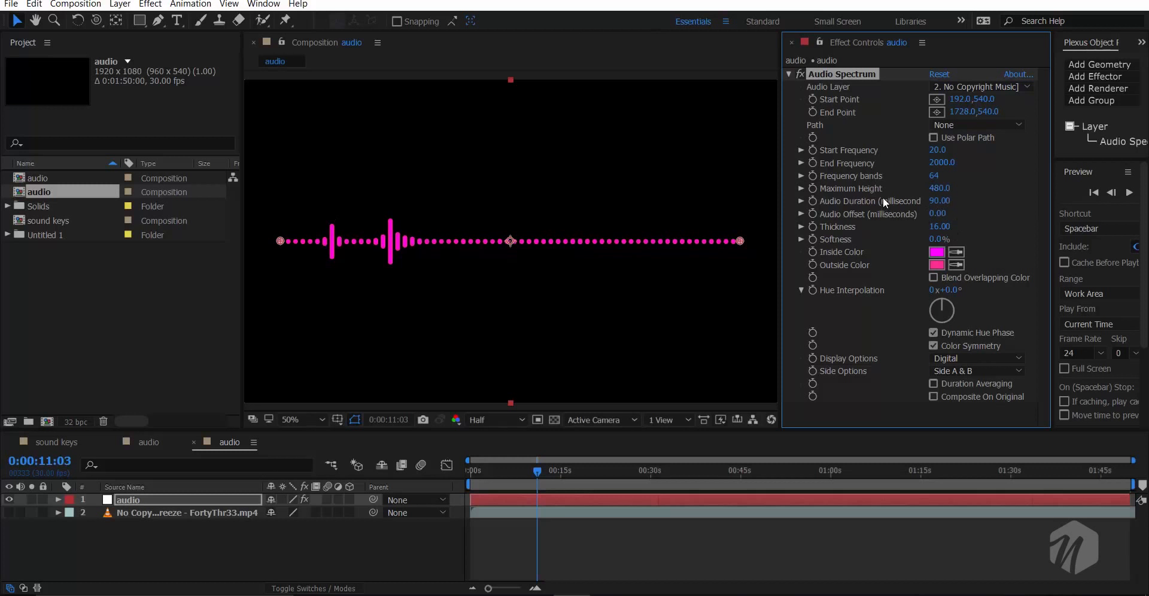
{"action": "left_click_drag", "start_coordinate": [934, 189], "coordinate": [1008, 192]}
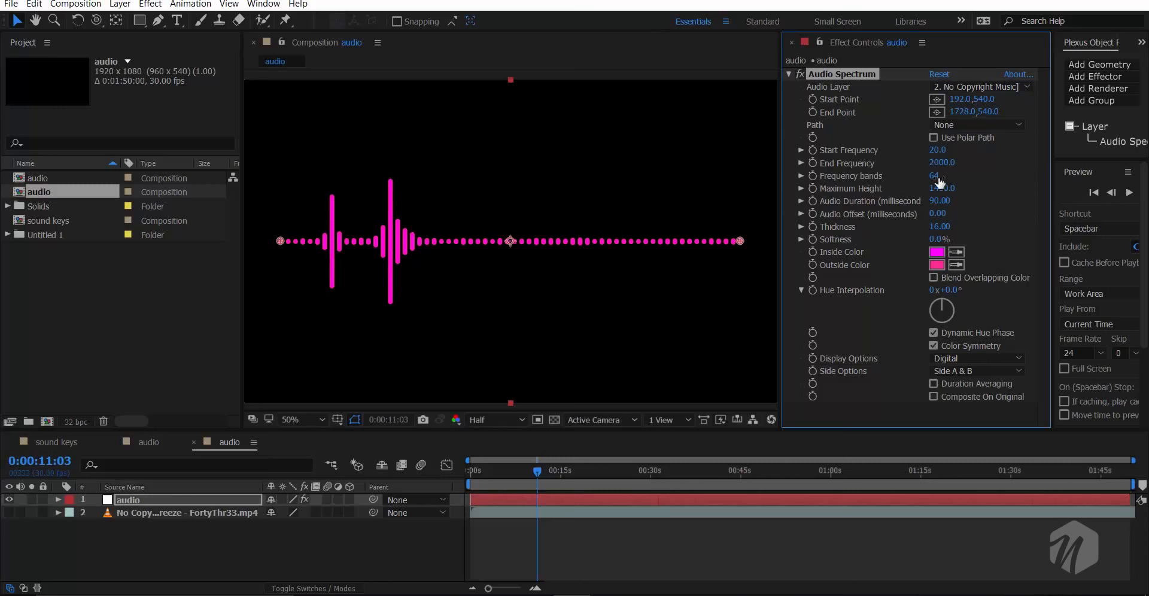
- Set the Audio Spectrum's frequency bands to 40, and undo a trial change of the start frequency
{"action": "left_click", "coordinate": [965, 177]}
{"action": "left_click_drag", "start_coordinate": [935, 175], "coordinate": [941, 186]}
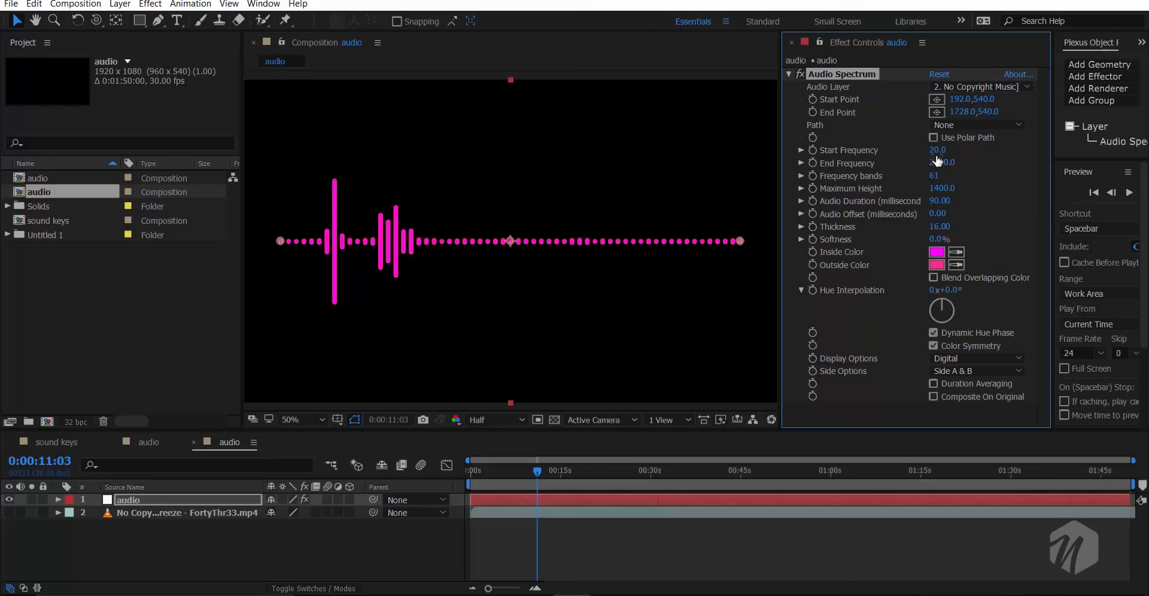
{"action": "left_click_drag", "start_coordinate": [938, 150], "coordinate": [926, 185]}
{"action": "key", "text": "ctrl+z"}
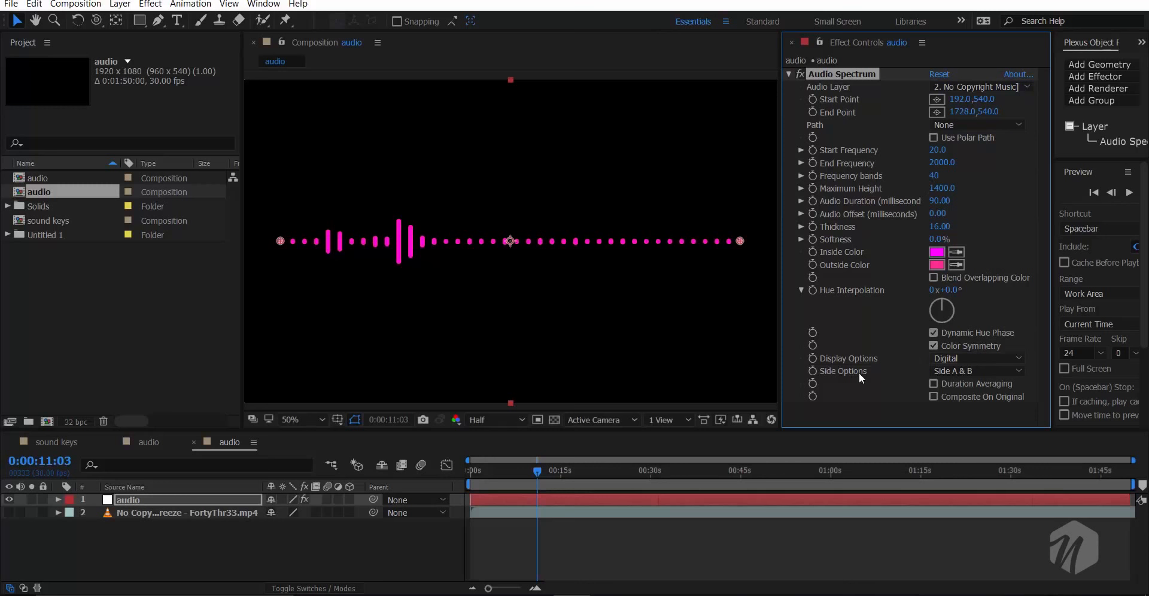
- Limit the Audio Spectrum to Side B and collapse the effect's settings
{"action": "left_click", "coordinate": [946, 370]}
{"action": "left_click", "coordinate": [953, 394]}
{"action": "left_click", "coordinate": [789, 74]}
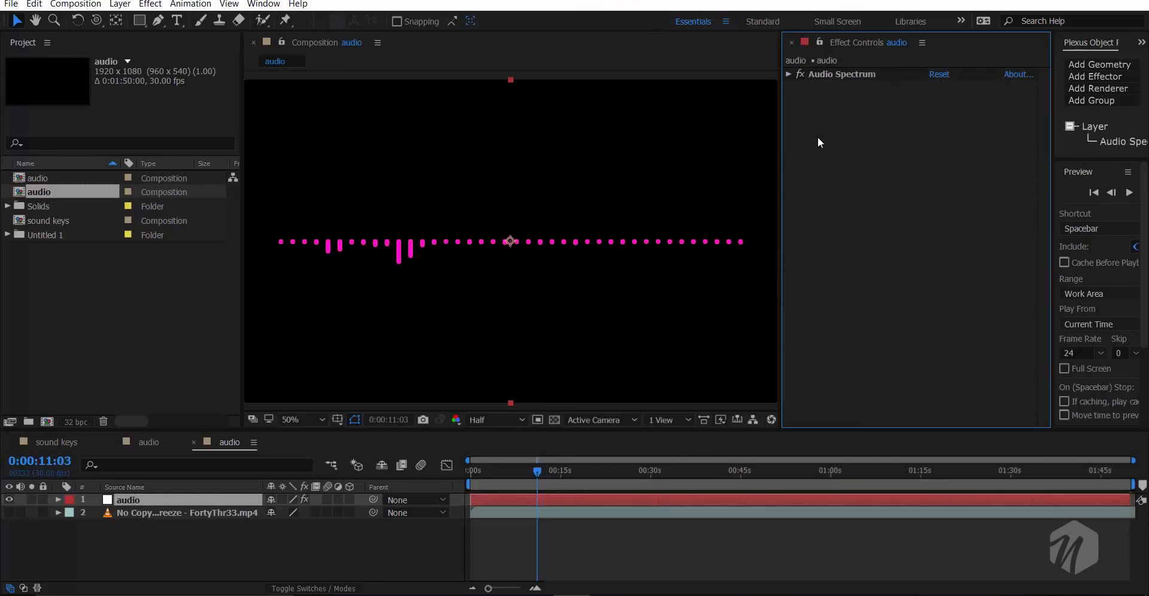
- Apply Polar Coordinates to the audio layer with 100% interpolation and the Rect to Polar conversion type
{"action": "key", "text": "ctrl+space"}
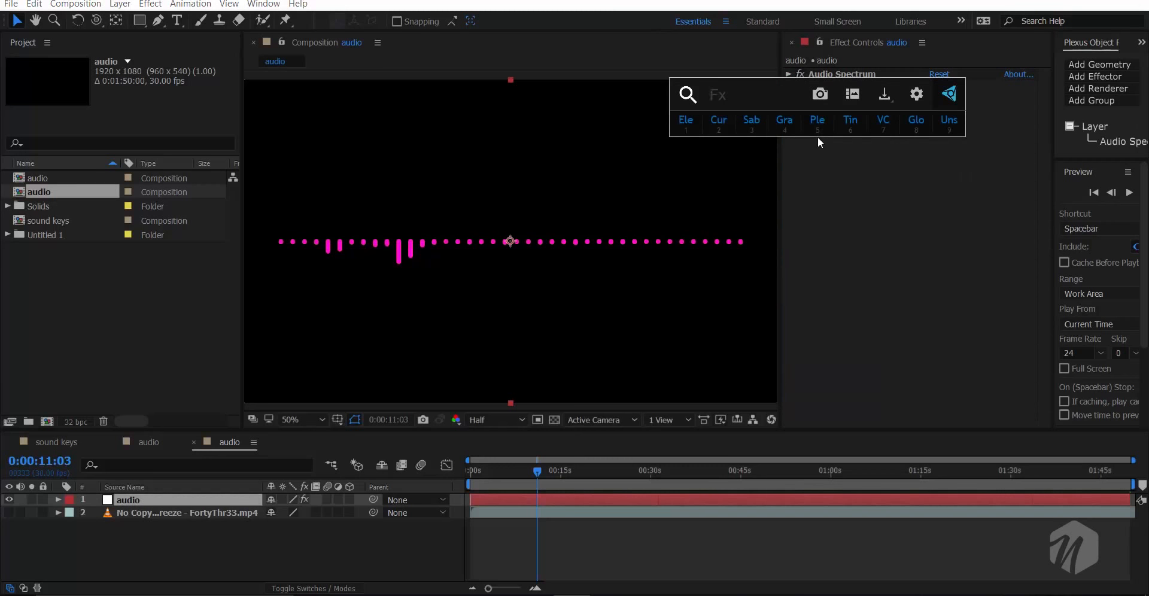
{"action": "type", "text": "po"}
{"action": "key", "text": "Return"}
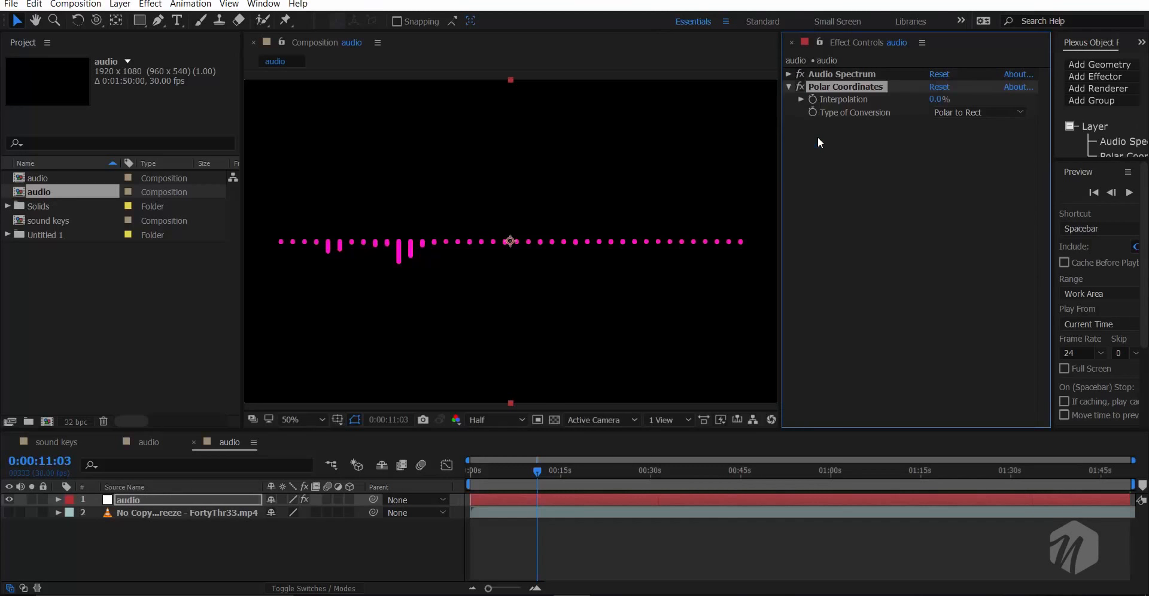
{"action": "left_click_drag", "start_coordinate": [939, 101], "coordinate": [1119, 91]}
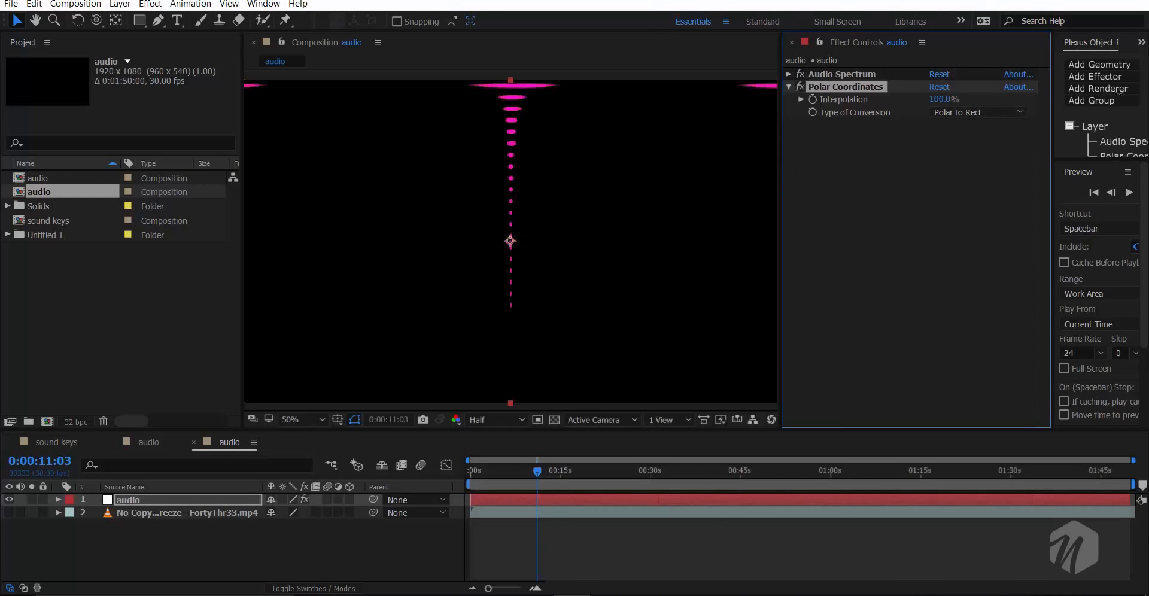
{"action": "left_click", "coordinate": [1006, 110]}
{"action": "left_click", "coordinate": [964, 123]}
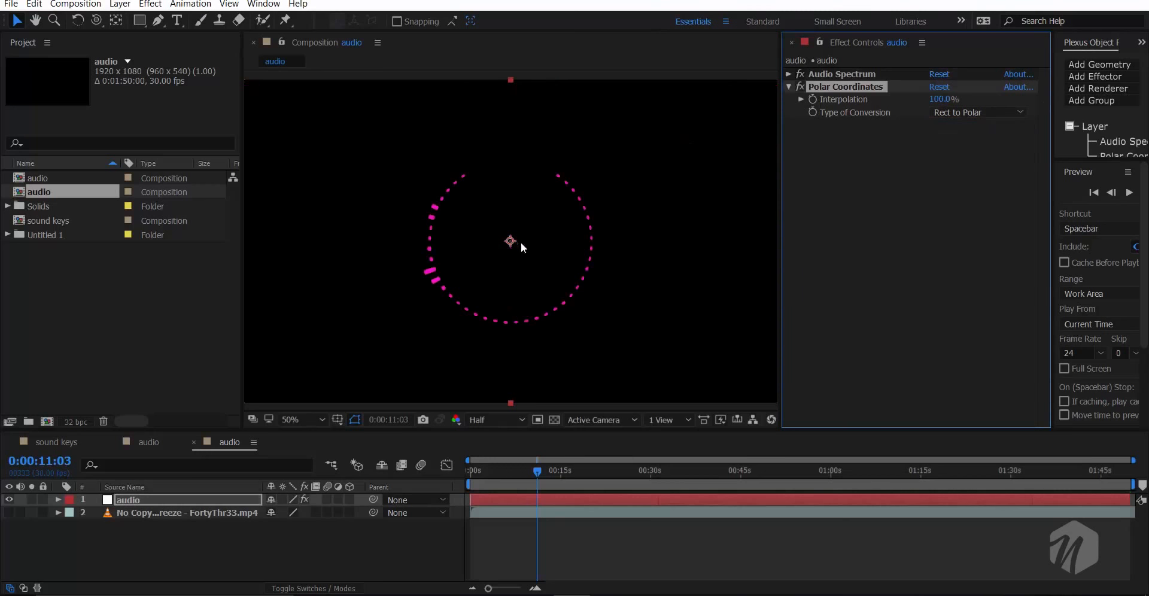
- Preview the circular spectrum and raise the Audio Spectrum's maximum height to 31640 at 0:00:13:22
{"action": "scroll", "coordinate": [546, 267], "scroll_direction": "down", "scroll_amount": 2}
{"action": "scroll", "coordinate": [545, 266], "scroll_direction": "up", "scroll_amount": 3}
{"action": "scroll", "coordinate": [545, 272], "scroll_direction": "down", "scroll_amount": 1}
{"action": "left_click_drag", "start_coordinate": [503, 471], "coordinate": [478, 476]}
{"action": "key", "text": "space"}
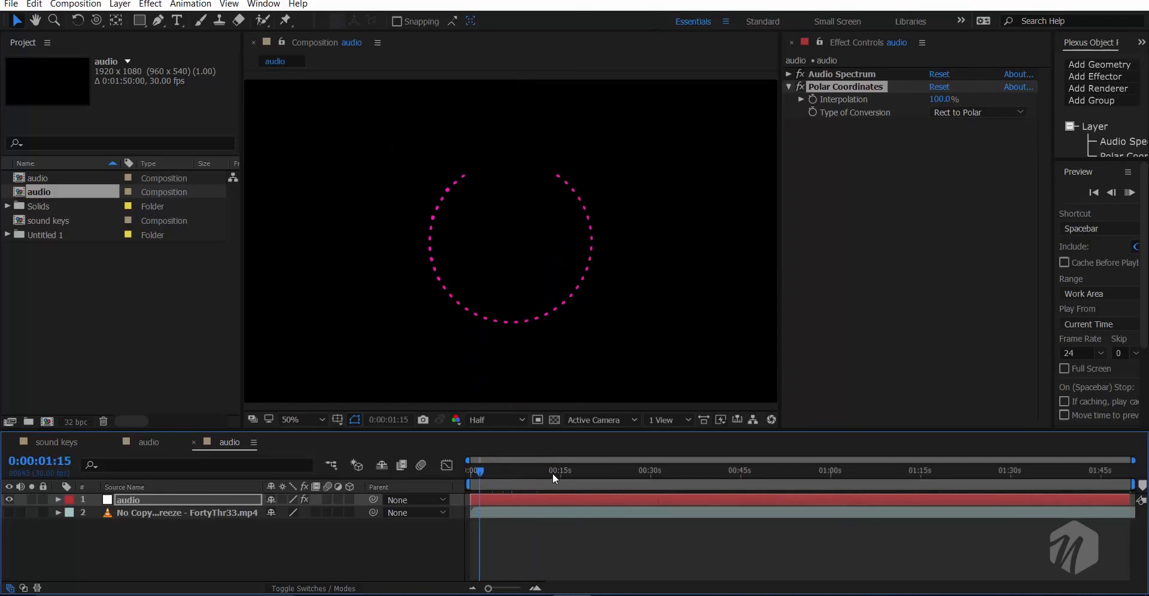
{"action": "left_click", "coordinate": [553, 474]}
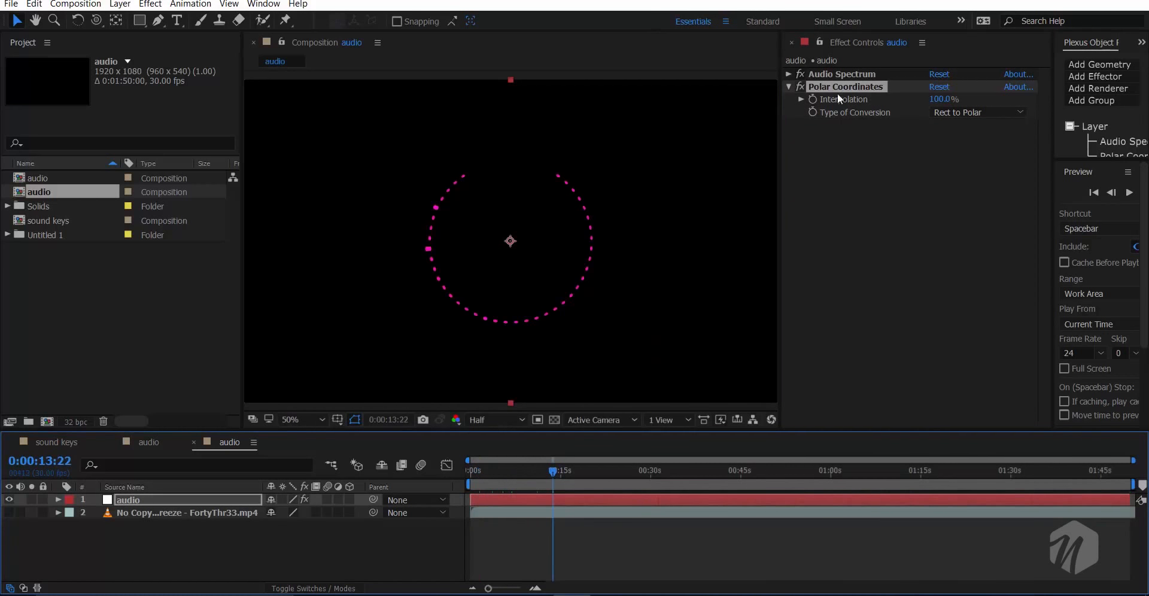
{"action": "left_click", "coordinate": [785, 73]}
{"action": "left_click", "coordinate": [786, 74]}
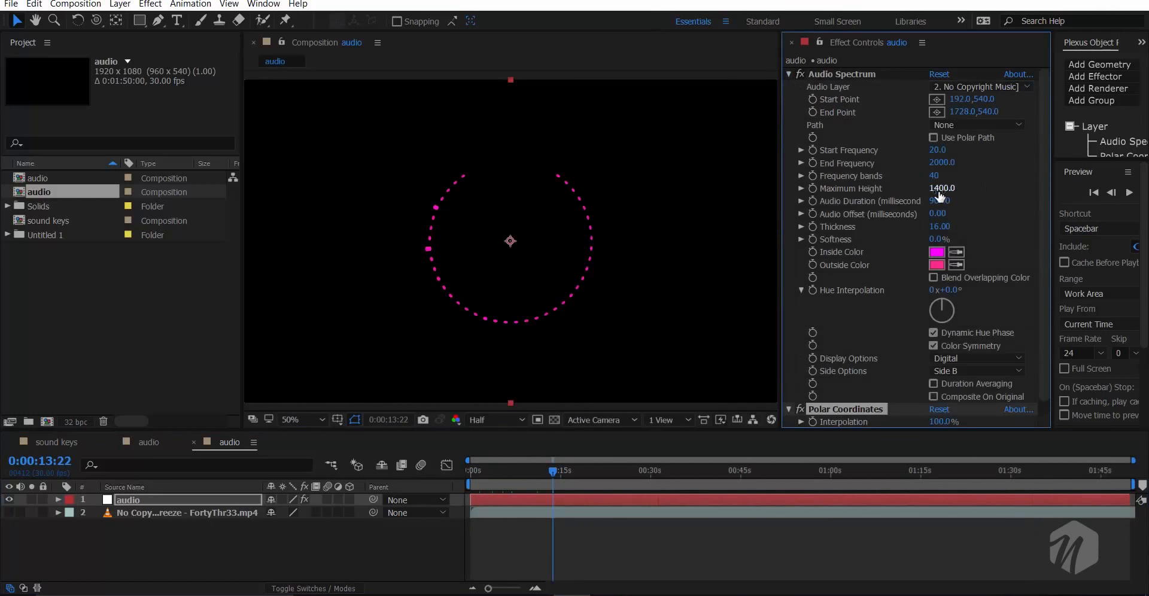
{"action": "left_click_drag", "start_coordinate": [947, 189], "coordinate": [1017, 189]}
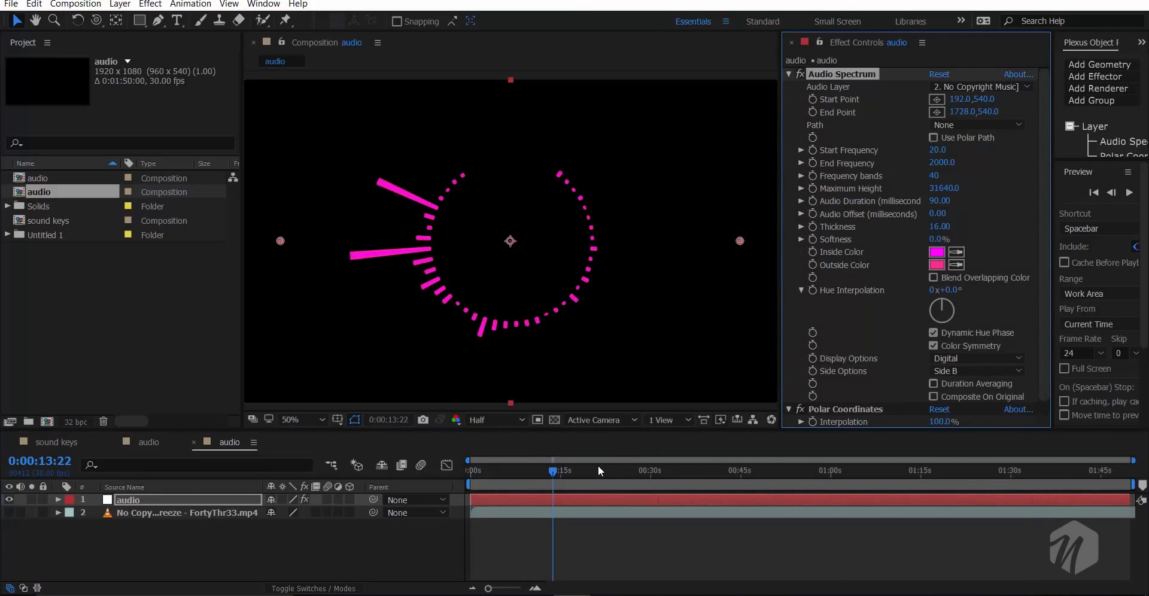
- End the work area at 0:00:07:18 and trim the composition to the work area
{"action": "left_click_drag", "start_coordinate": [589, 473], "coordinate": [516, 476]}
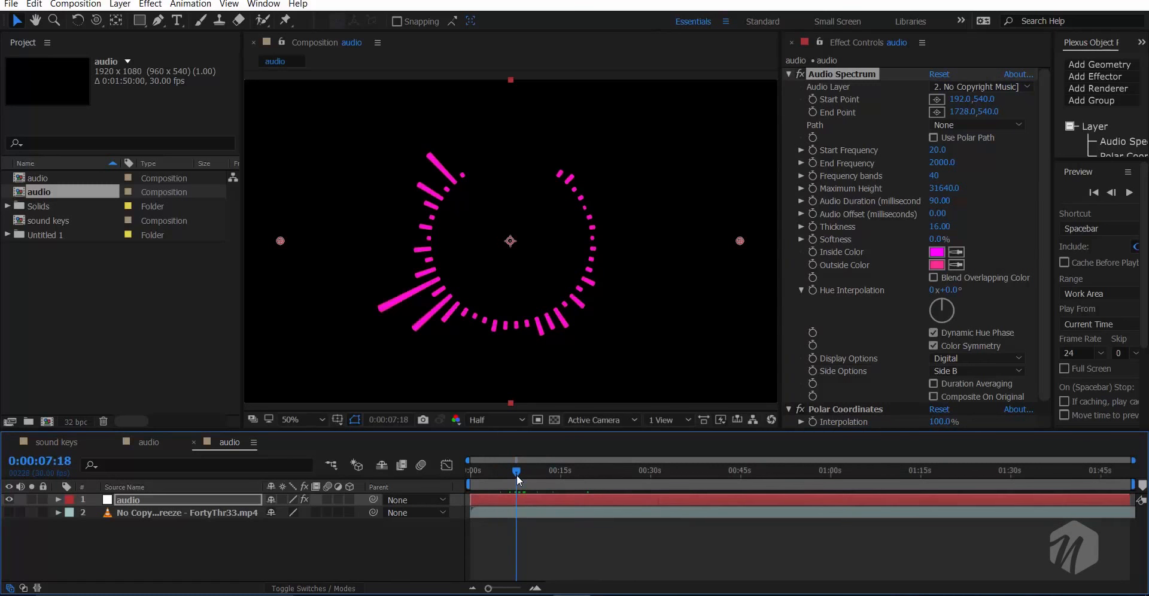
{"action": "key", "text": "n"}
{"action": "right_click", "coordinate": [507, 486]}
{"action": "left_click", "coordinate": [539, 529]}
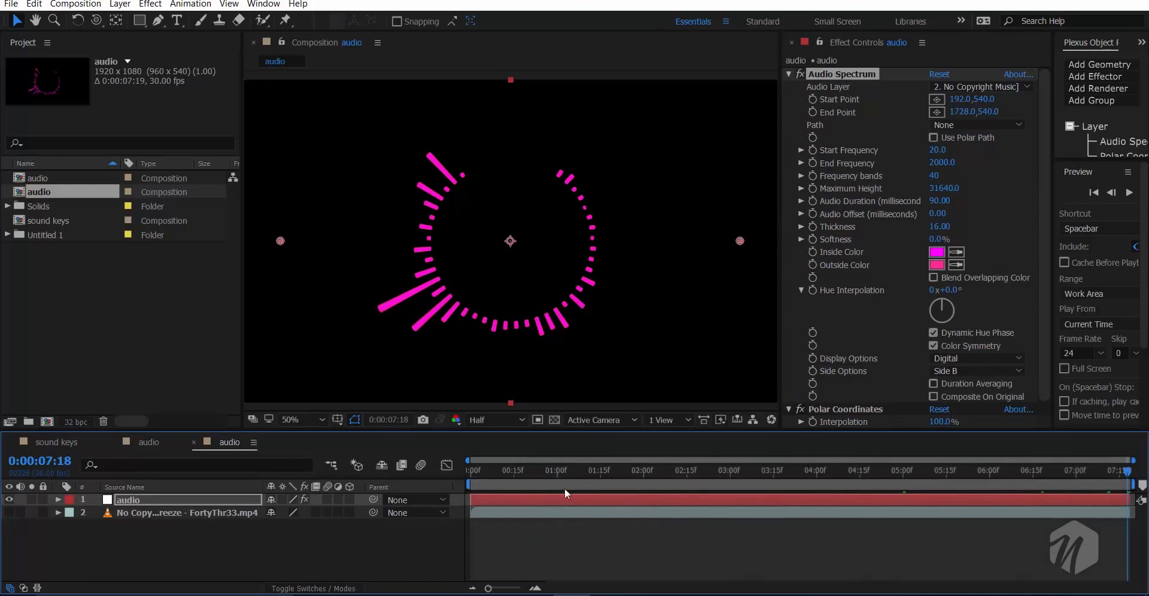
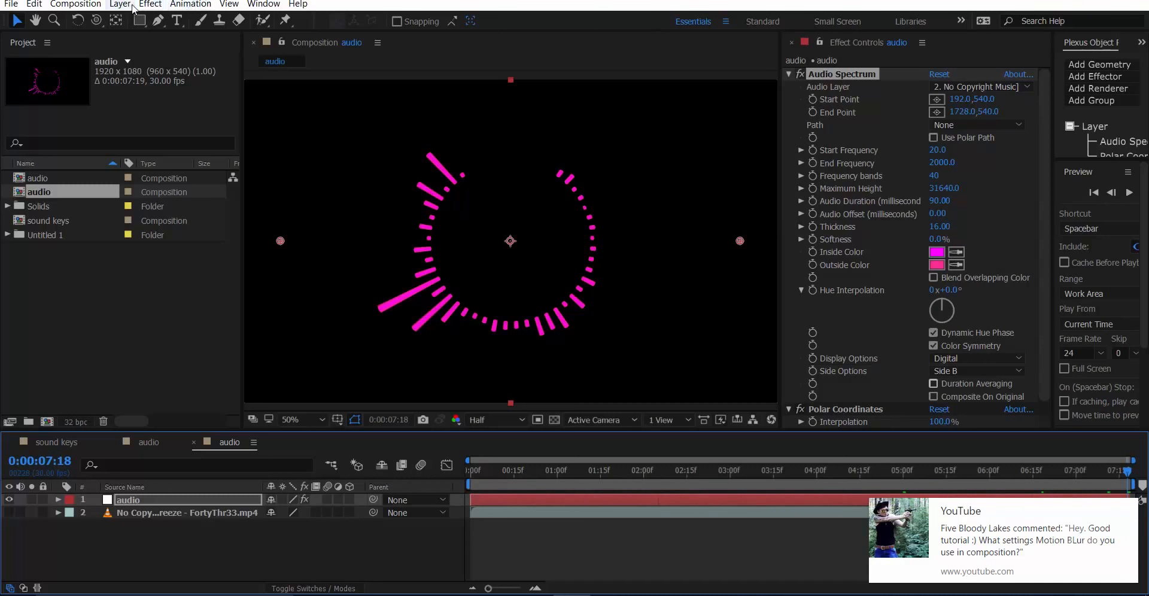
- Review the Motion Blur values in the audio composition's advanced settings and dismiss the desktop notification
{"action": "left_click", "coordinate": [86, 6]}
{"action": "left_click", "coordinate": [90, 36]}
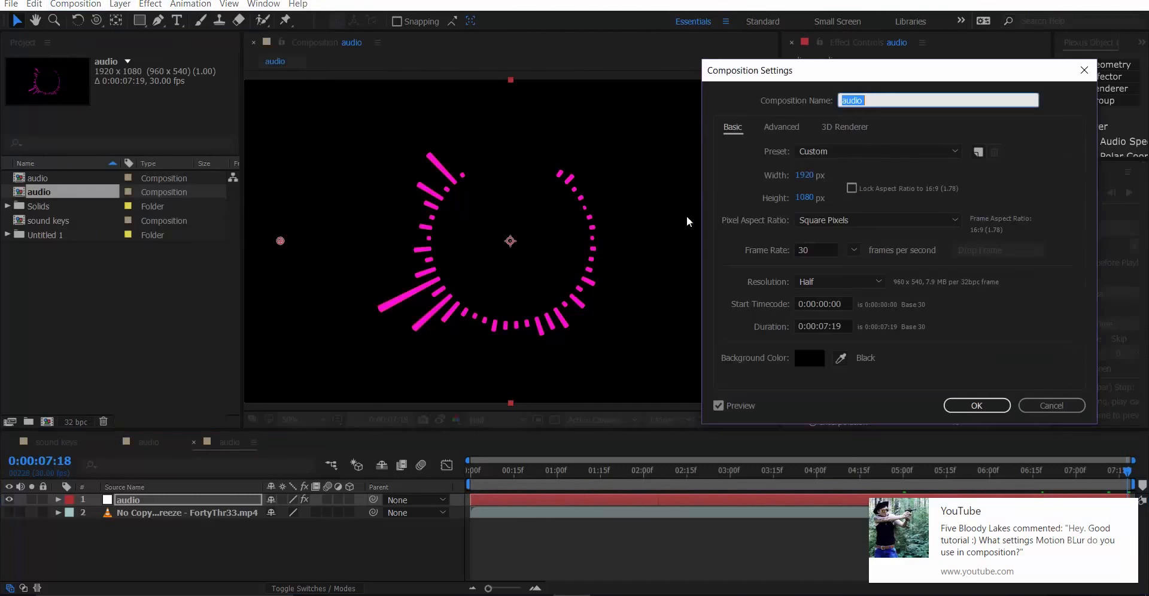
{"action": "left_click", "coordinate": [784, 127]}
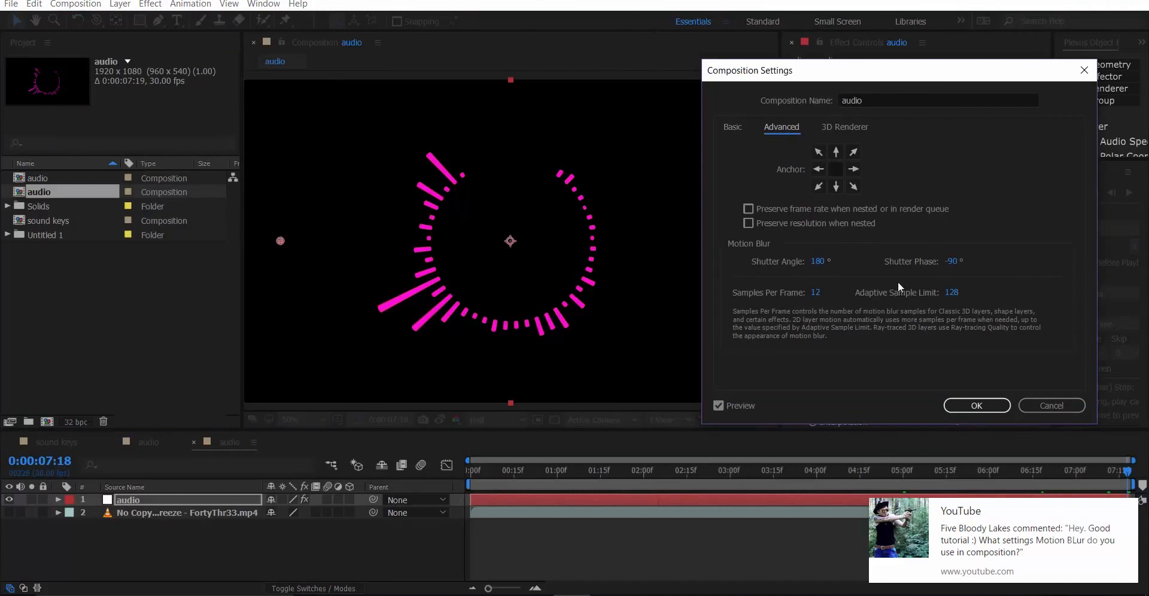
{"action": "left_click", "coordinate": [990, 406]}
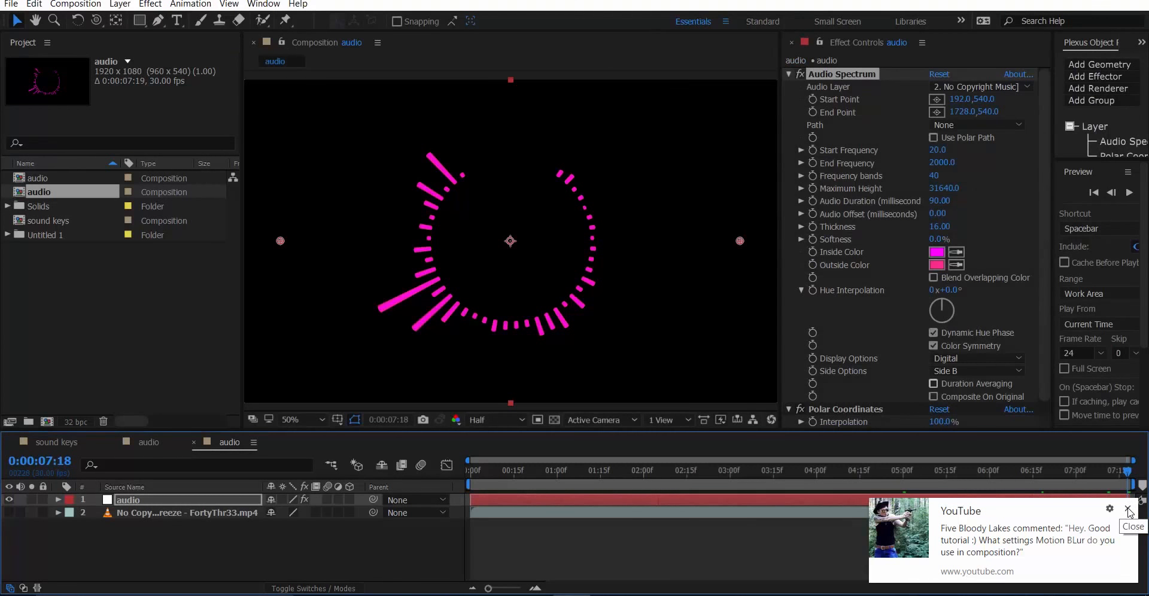
{"action": "left_click", "coordinate": [1129, 512]}
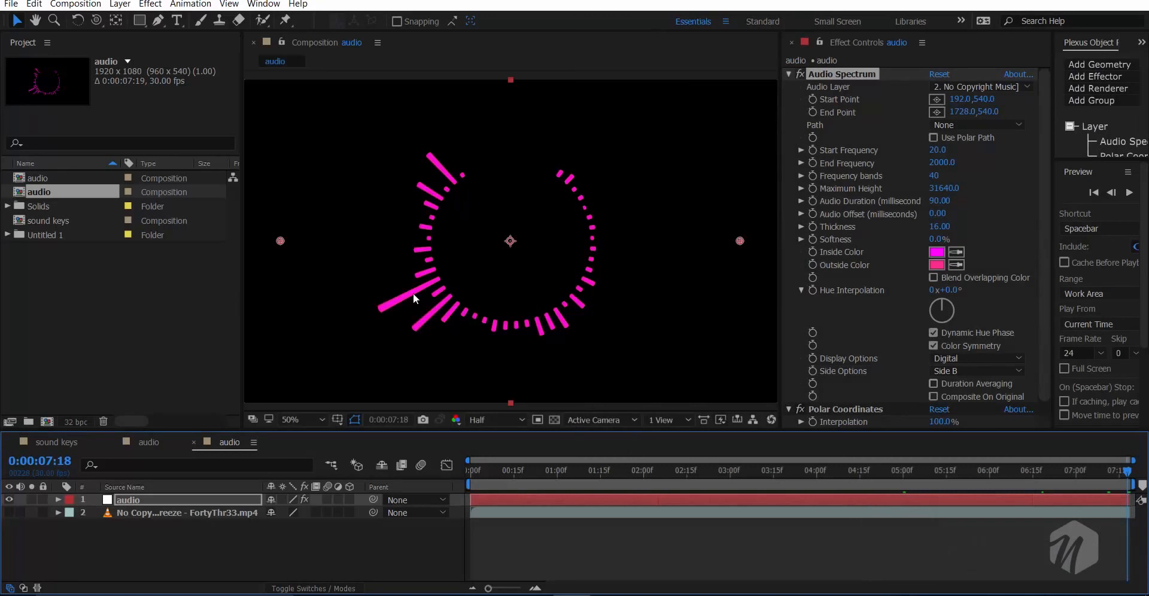
- Inspect the circular spectrum at 0:00:02:06 and compare it with the sound keys and other audio compositions
{"action": "left_click_drag", "start_coordinate": [546, 467], "coordinate": [661, 495]}
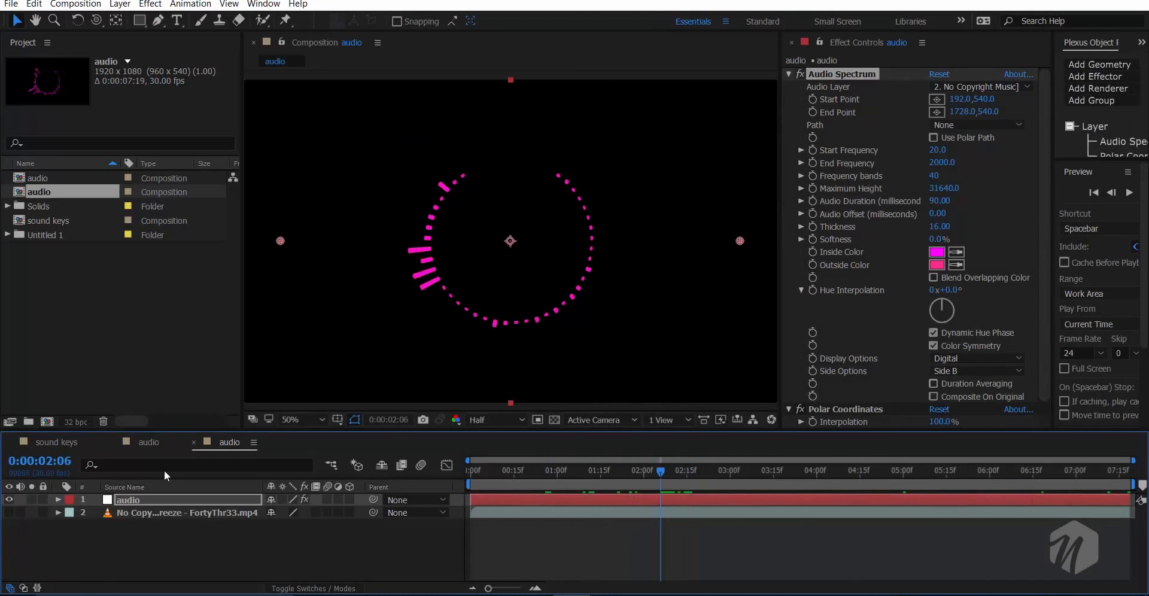
{"action": "left_click", "coordinate": [149, 441]}
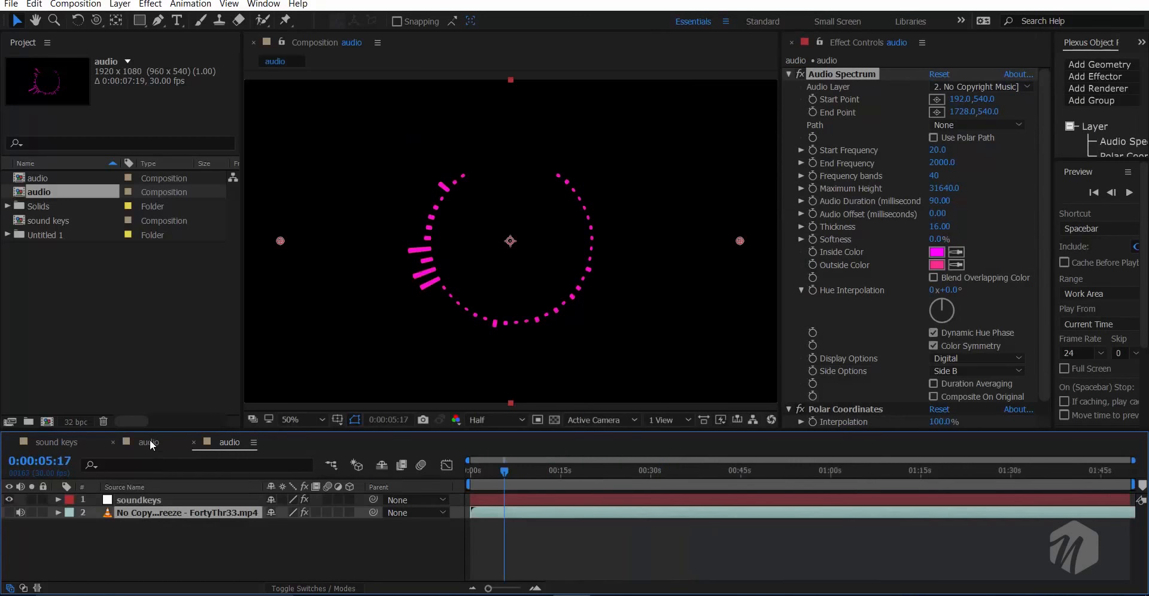
{"action": "left_click", "coordinate": [45, 443]}
{"action": "left_click", "coordinate": [225, 442]}
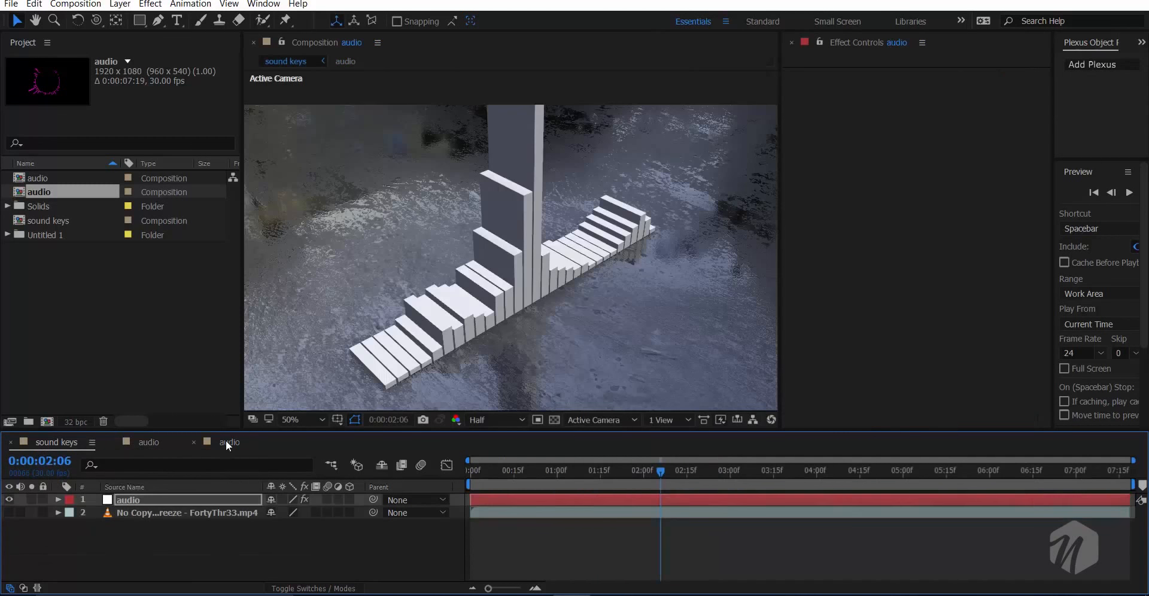
{"action": "left_click", "coordinate": [149, 511], "text": "shift"}
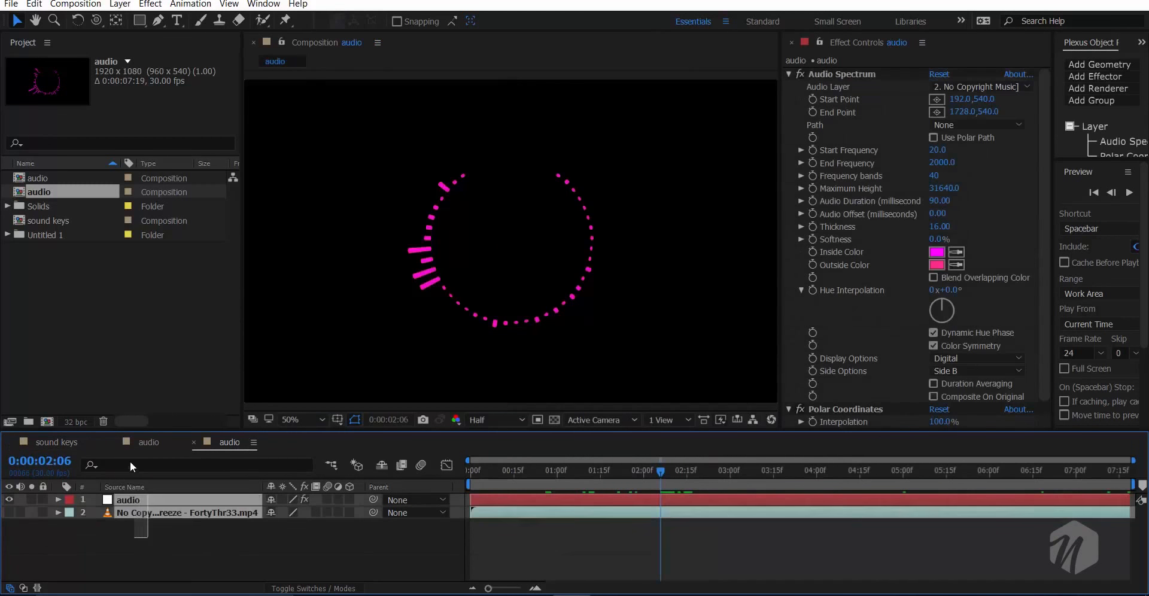
{"action": "left_click", "coordinate": [60, 254]}
{"action": "left_click", "coordinate": [47, 446]}
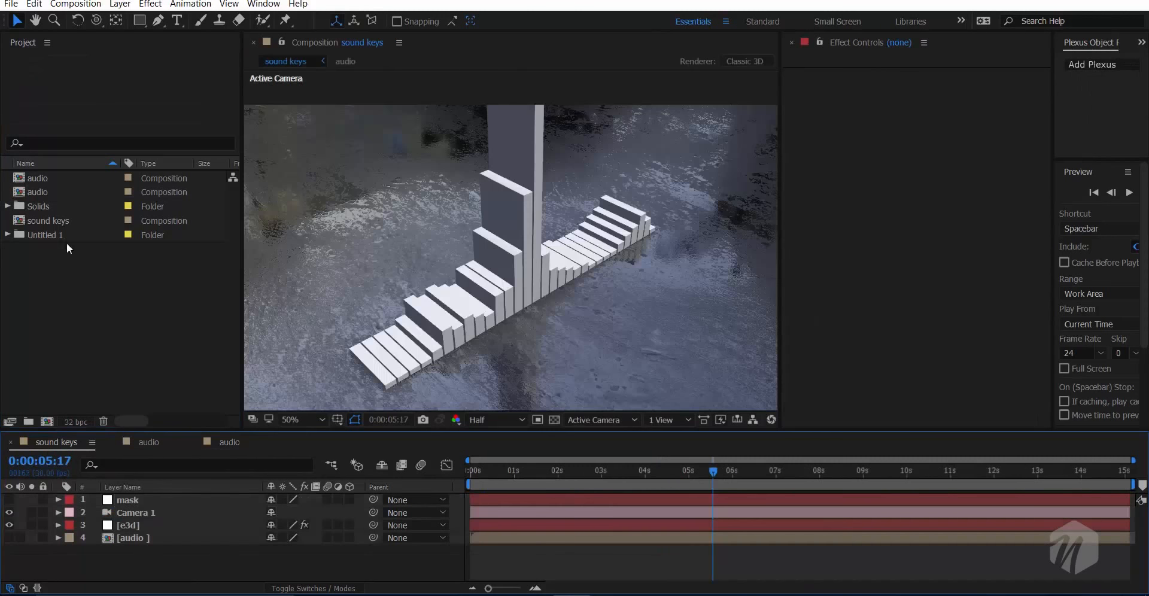
{"action": "left_click", "coordinate": [227, 443]}
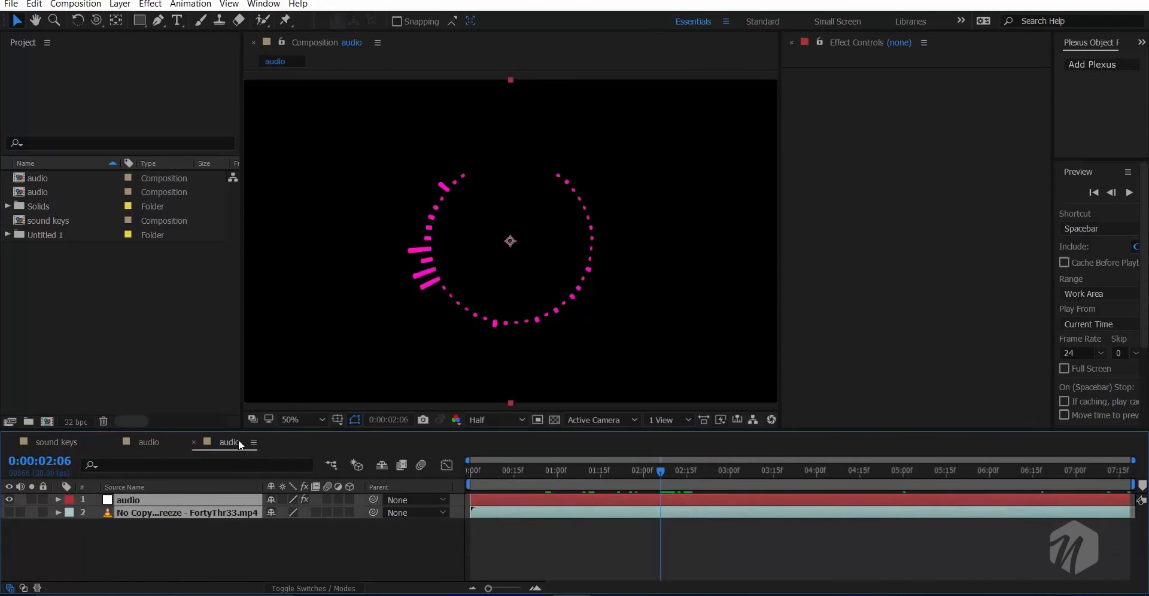
- Rename the circular spectrum composition in the project to "audio circle"
{"action": "left_click", "coordinate": [55, 176]}
{"action": "left_click", "coordinate": [59, 195]}
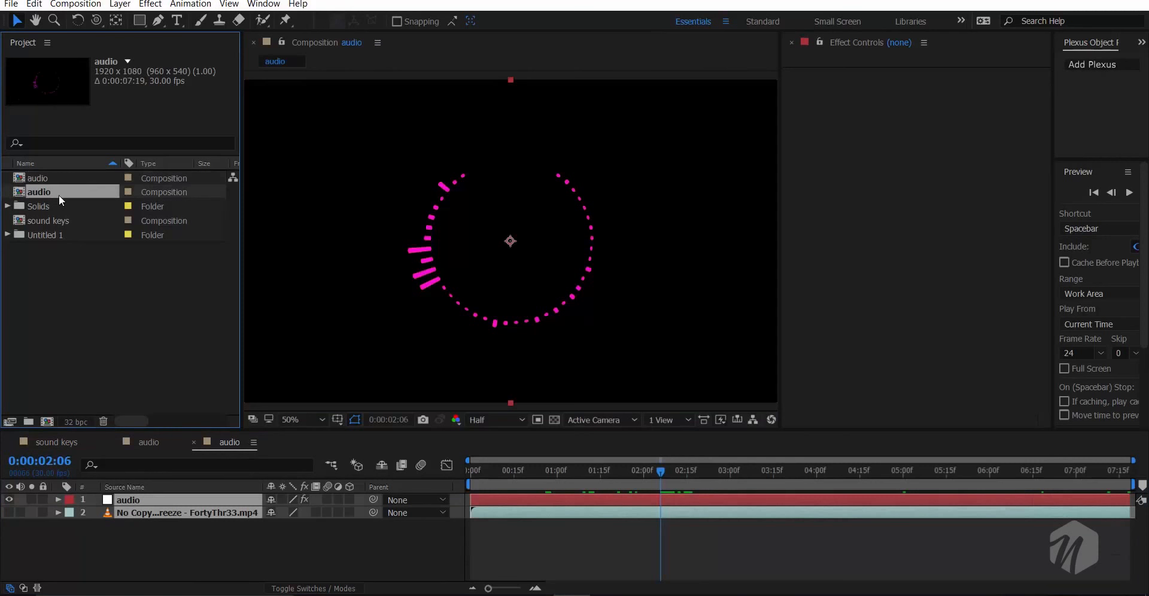
{"action": "key", "text": "Return"}
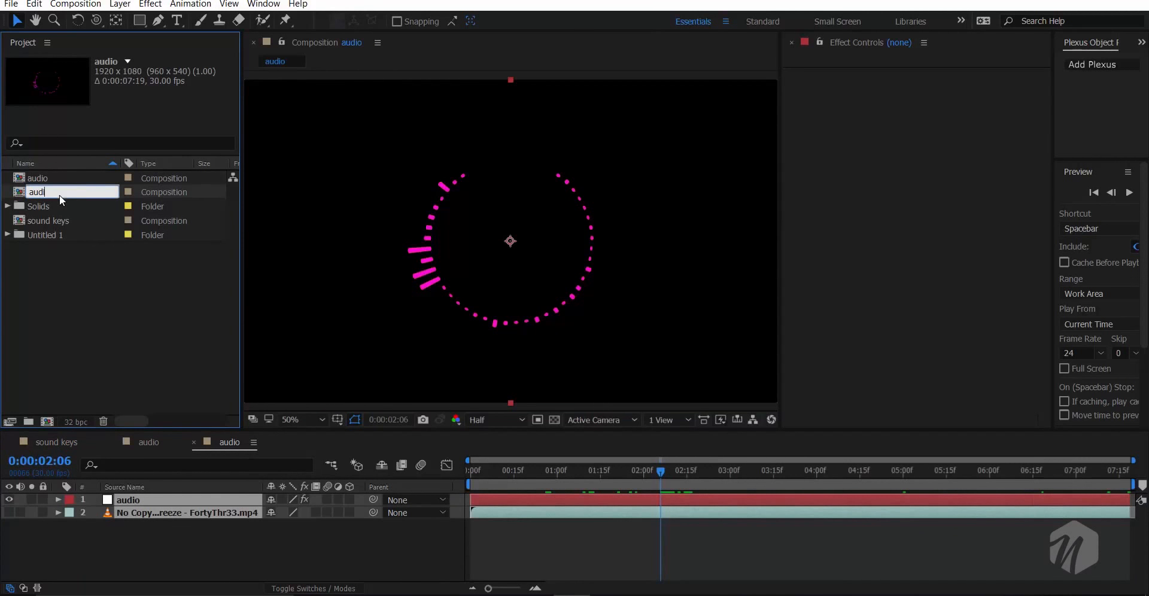
{"action": "type", "text": "circle"}
{"action": "key", "text": "Return"}
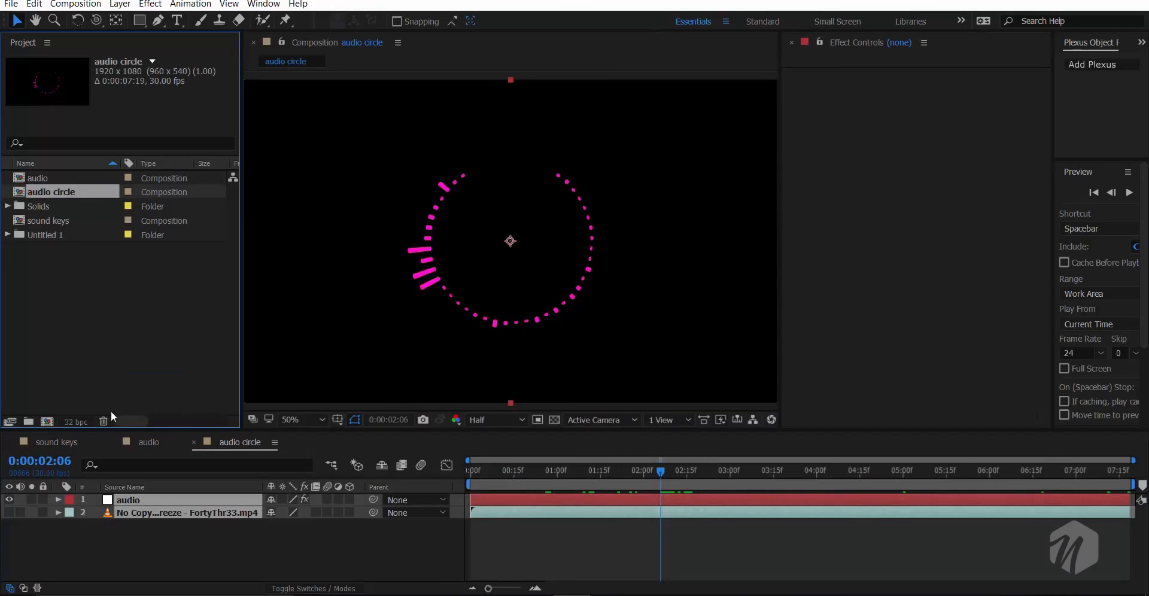
{"action": "left_click", "coordinate": [57, 443]}
{"action": "left_click_drag", "start_coordinate": [149, 539], "coordinate": [160, 551]}
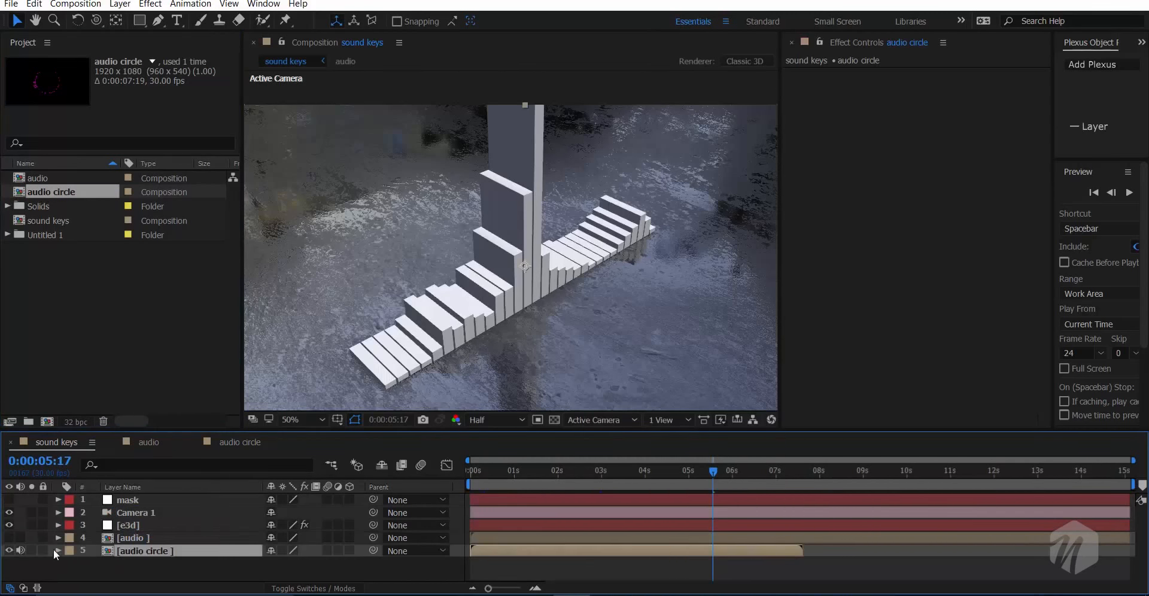
{"action": "double_click", "coordinate": [152, 554]}
{"action": "right_click", "coordinate": [142, 498]}
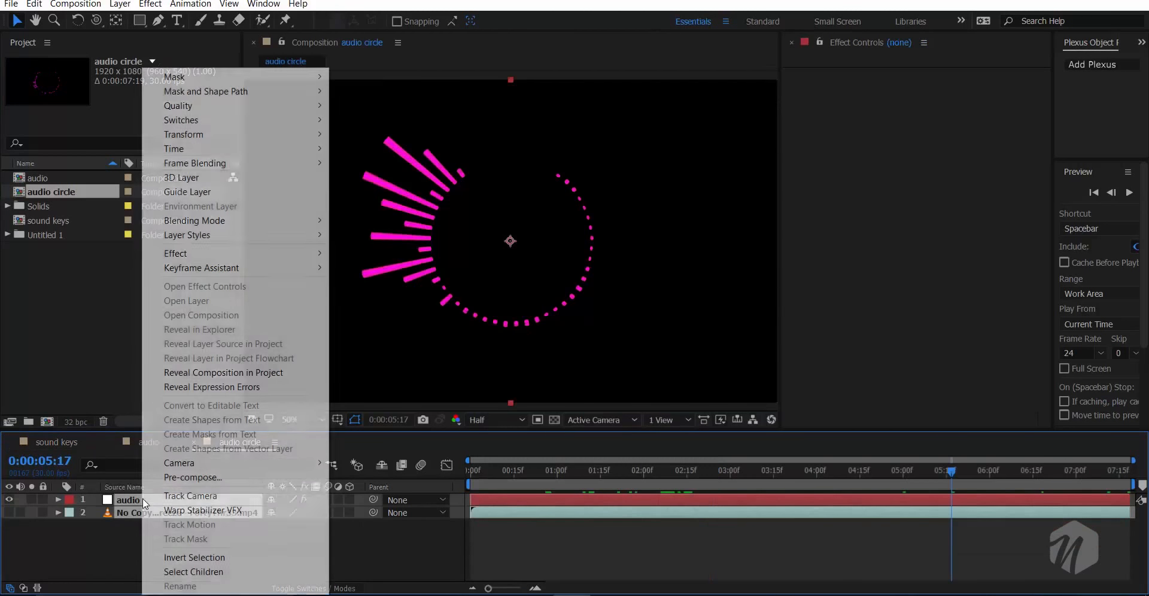
{"action": "left_click", "coordinate": [192, 477]}
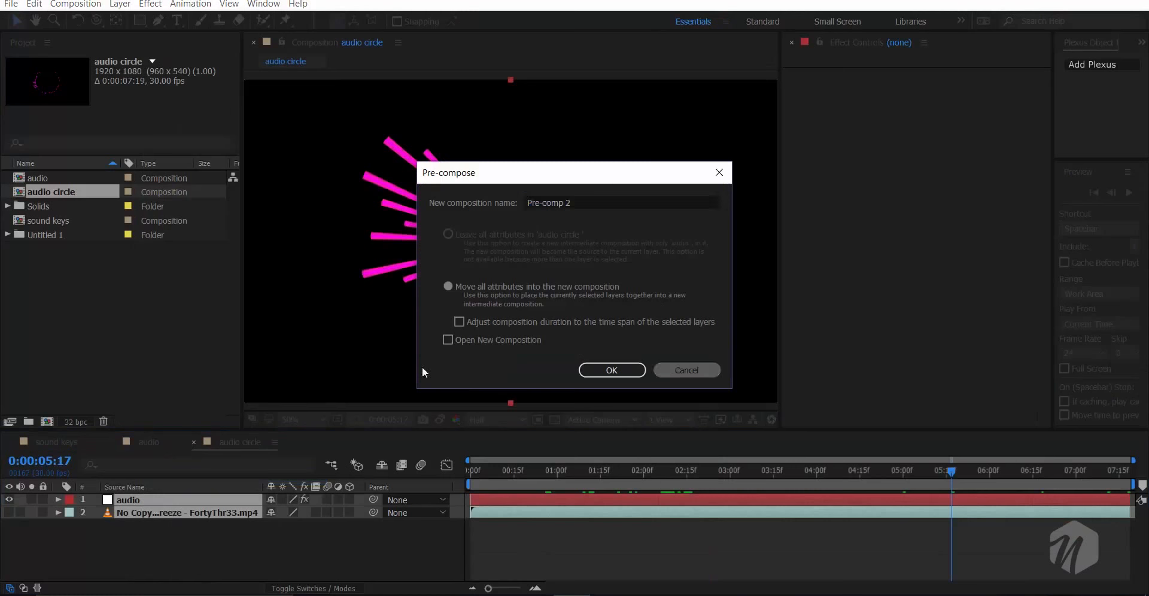
{"action": "key", "text": "Escape"}
- Create a composition named "2 e3d" and place the audio circle composition in it
{"action": "left_click", "coordinate": [43, 421]}
{"action": "type", "text": "2 e3d"}
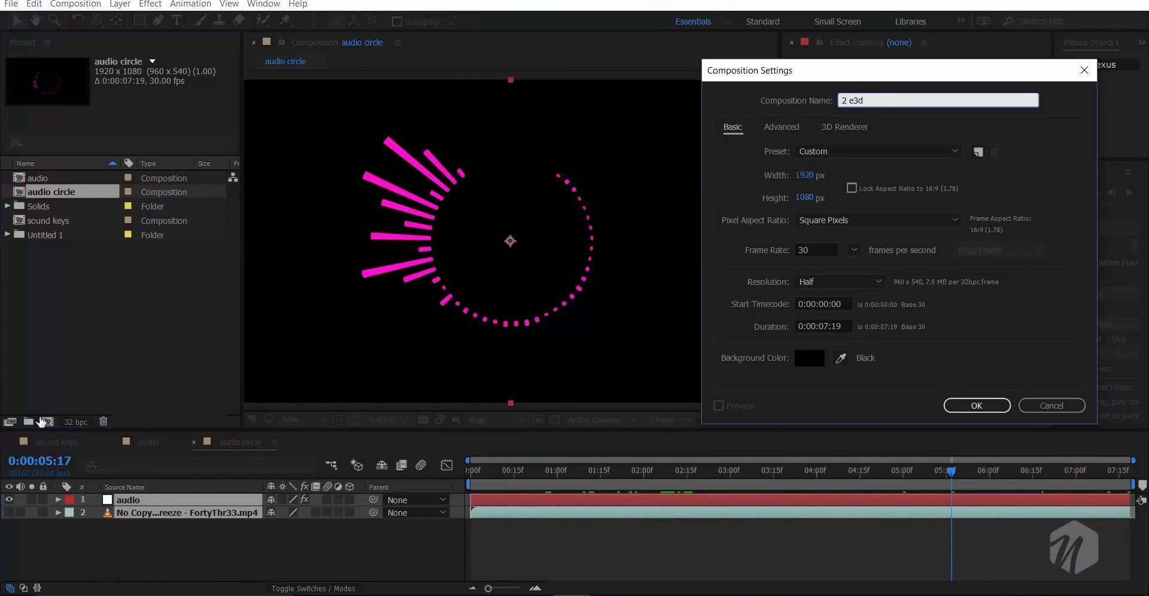
{"action": "key", "text": "Return"}
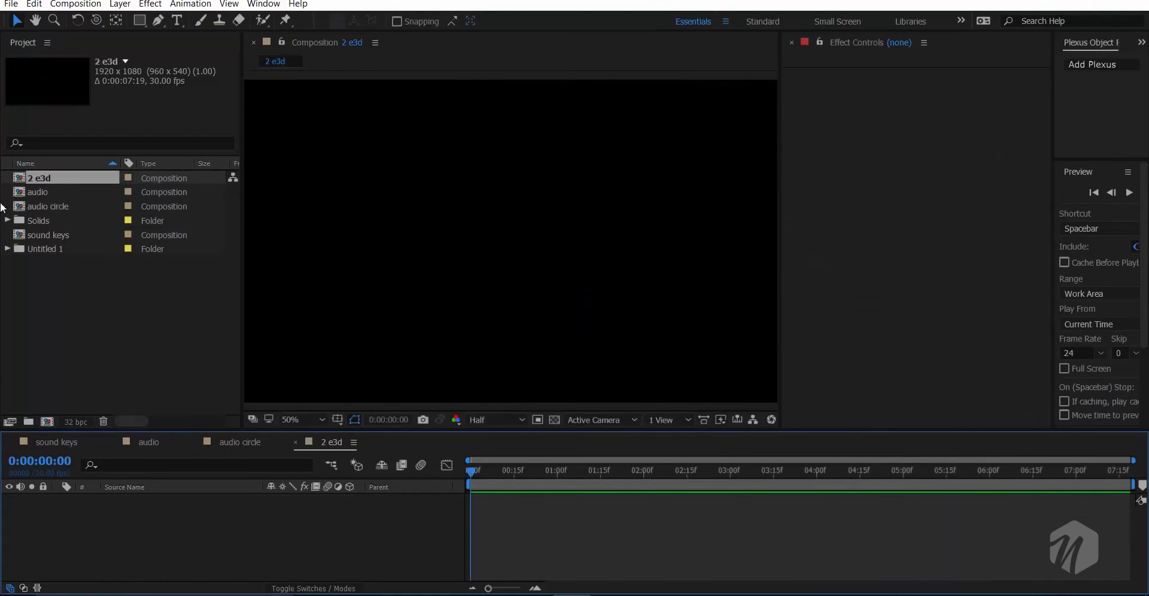
{"action": "left_click", "coordinate": [46, 193]}
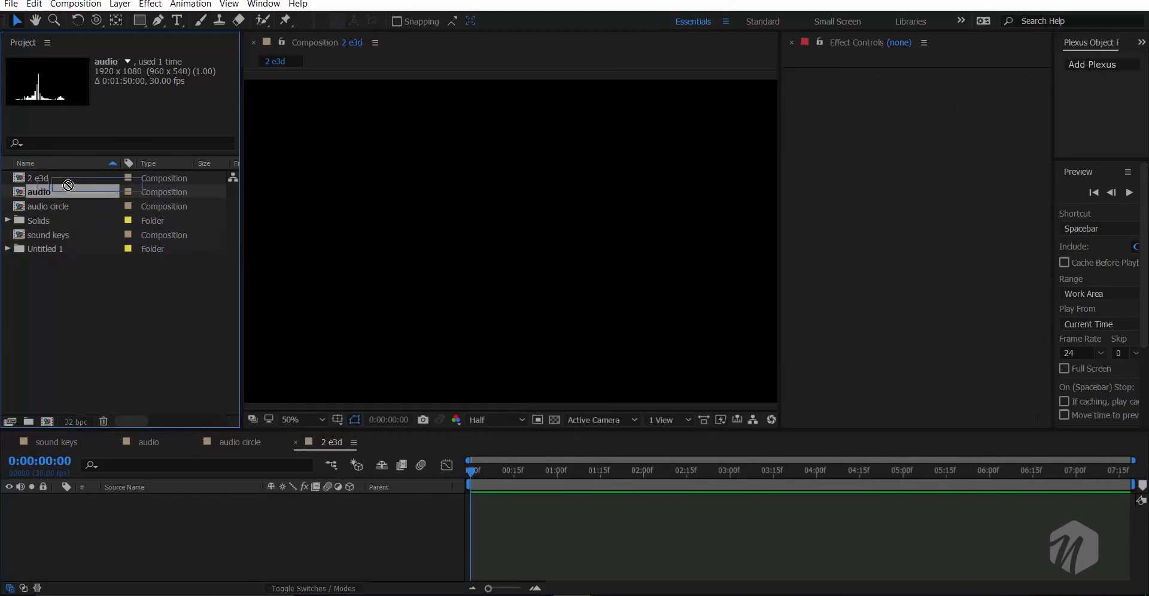
{"action": "left_click_drag", "start_coordinate": [54, 206], "coordinate": [56, 505]}
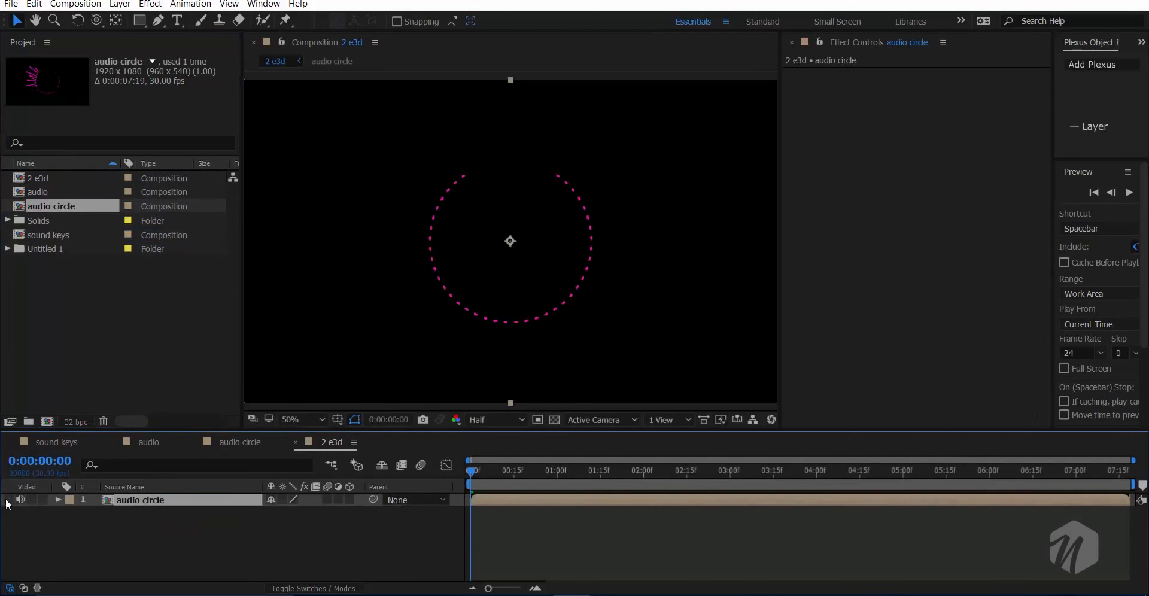
- Preview the nested spectrum, stop at 0:00:02:24 and auto-trace its alpha channel over the work area to a new layer
{"action": "key", "text": "space"}
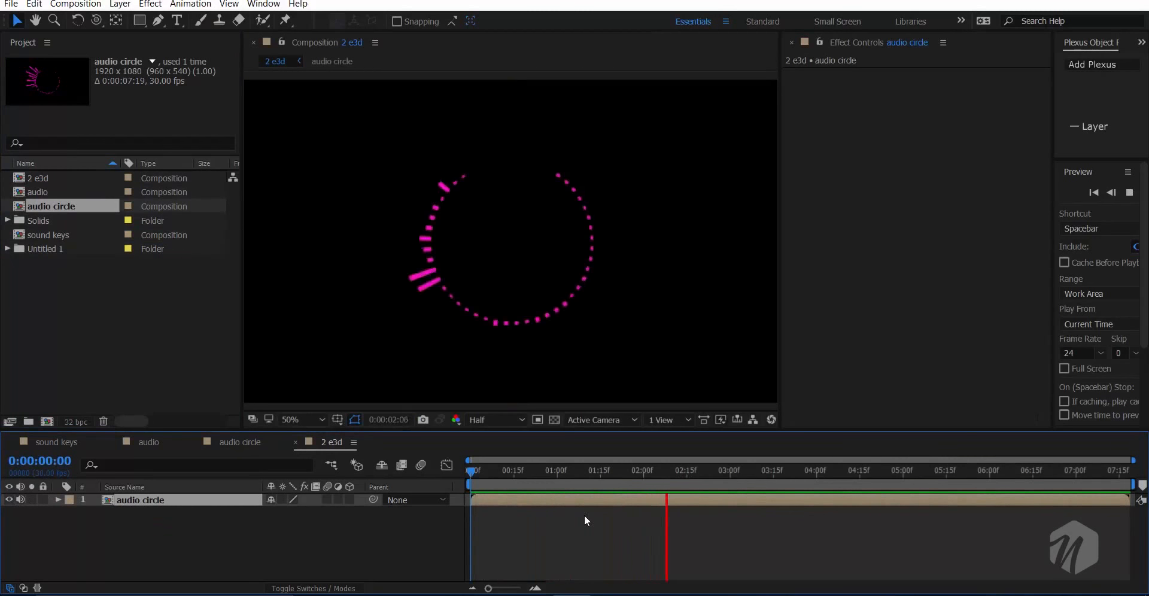
{"action": "left_click", "coordinate": [690, 472]}
{"action": "left_click", "coordinate": [713, 485]}
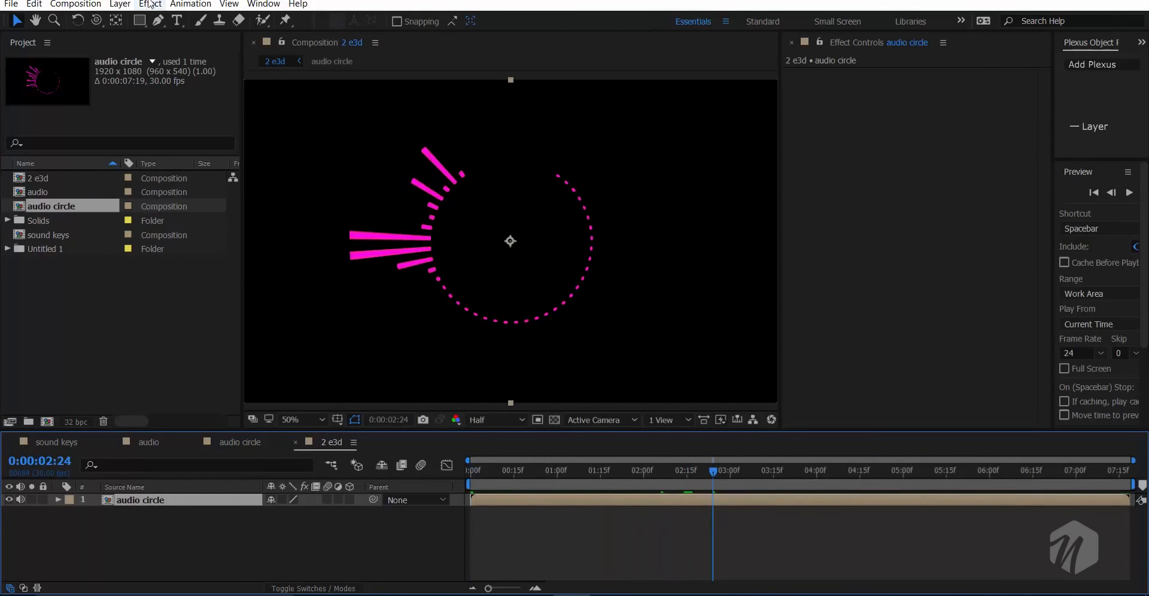
{"action": "left_click", "coordinate": [120, 5]}
{"action": "left_click", "coordinate": [164, 474]}
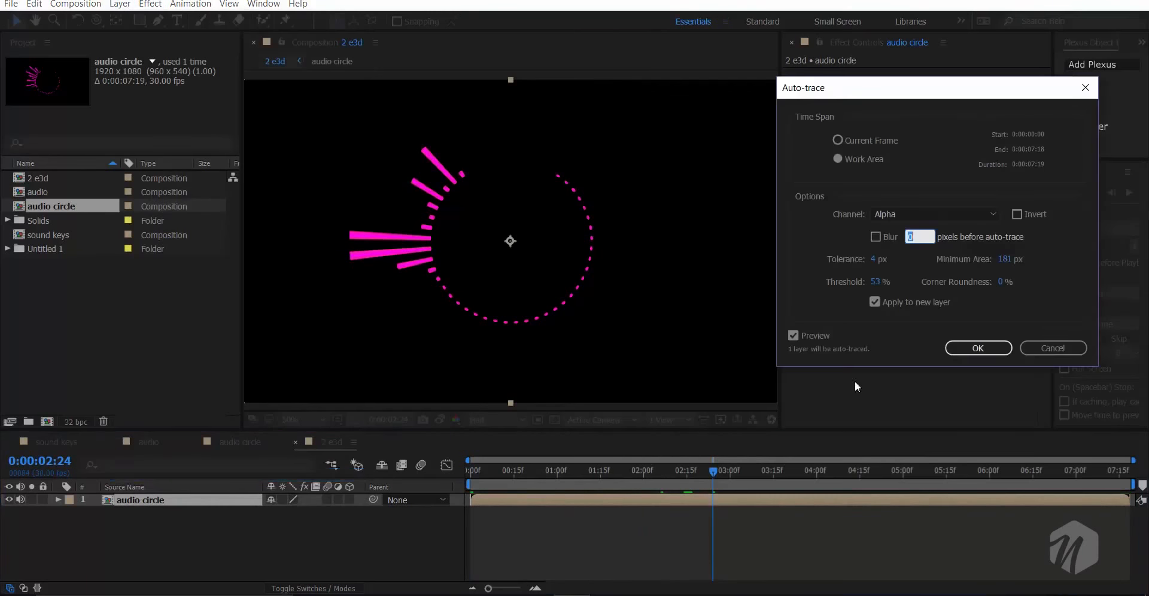
{"action": "left_click", "coordinate": [979, 347]}
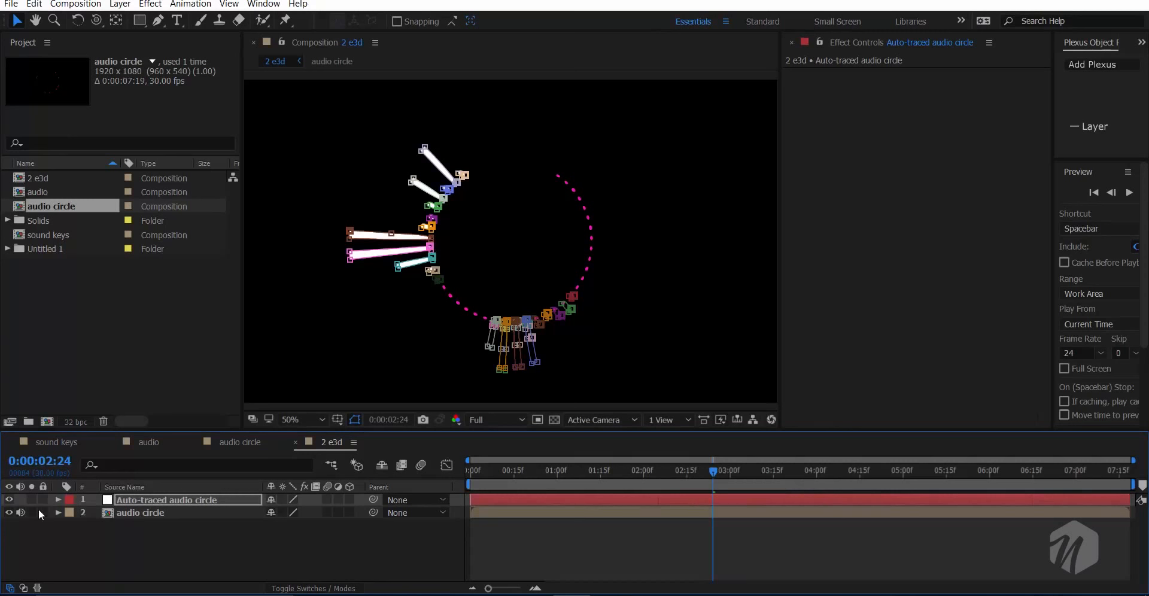
- Hide the audio circle and auto-traced layers and add a solid named "e3d"
{"action": "left_click", "coordinate": [6, 517]}
{"action": "left_click", "coordinate": [7, 514]}
{"action": "left_click", "coordinate": [9, 501]}
{"action": "right_click", "coordinate": [37, 542]}
{"action": "mouse_move", "coordinate": [109, 419]}
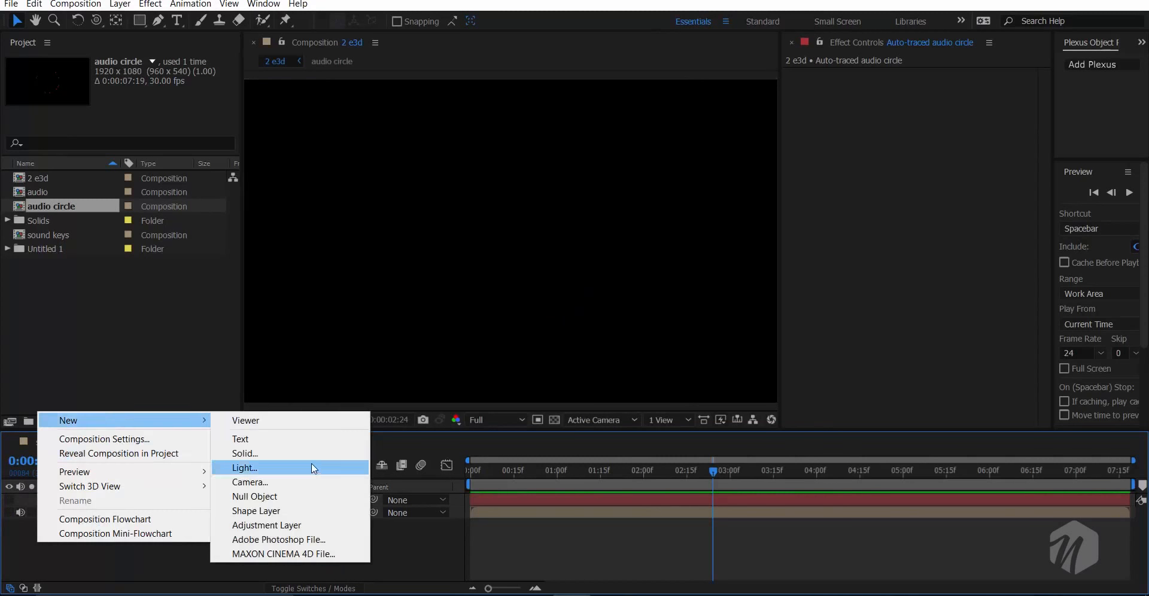
{"action": "left_click", "coordinate": [303, 452]}
{"action": "type", "text": "e3d"}
{"action": "key", "text": "Return"}
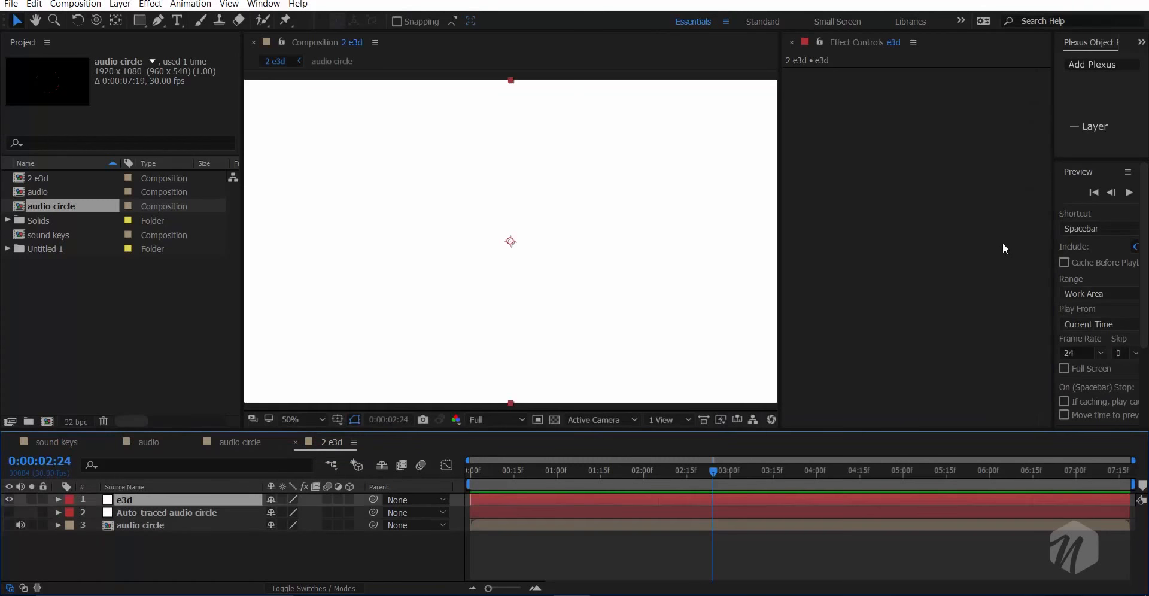
- Apply the Element effect to the e3d solid and enlarge the composition viewer's space
{"action": "key", "text": "ctrl+space"}
{"action": "left_click", "coordinate": [805, 203]}
{"action": "left_click_drag", "start_coordinate": [242, 303], "coordinate": [125, 335]}
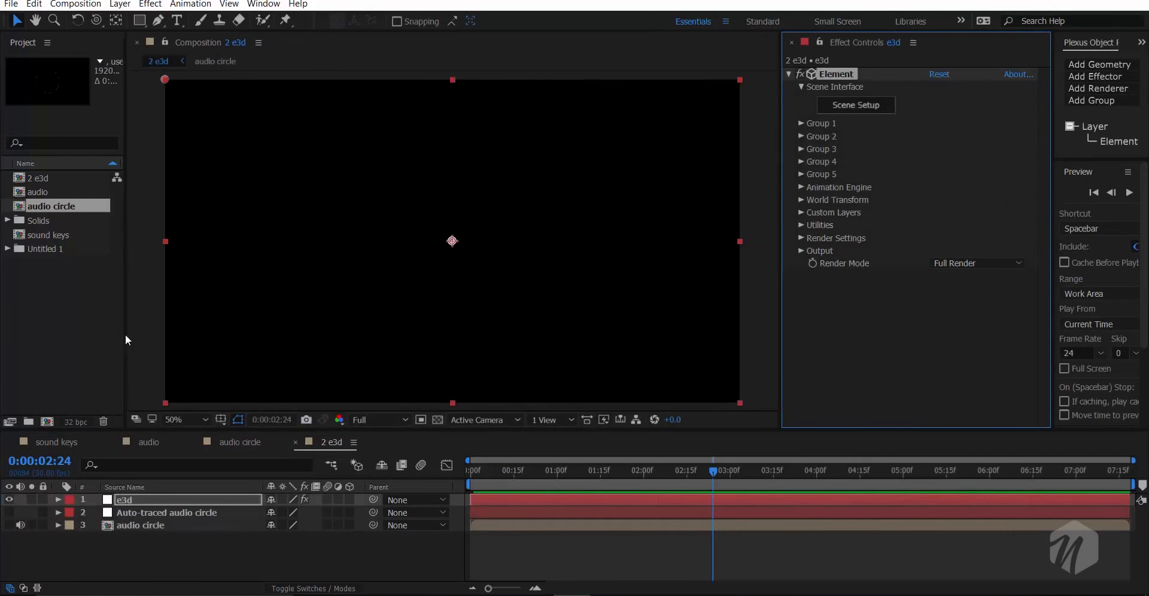
- Assign the auto-traced audio circle layer as Path Layer 1 in Element's custom text and masks
{"action": "left_click", "coordinate": [800, 213]}
{"action": "left_click", "coordinate": [814, 237]}
{"action": "left_click", "coordinate": [814, 142]}
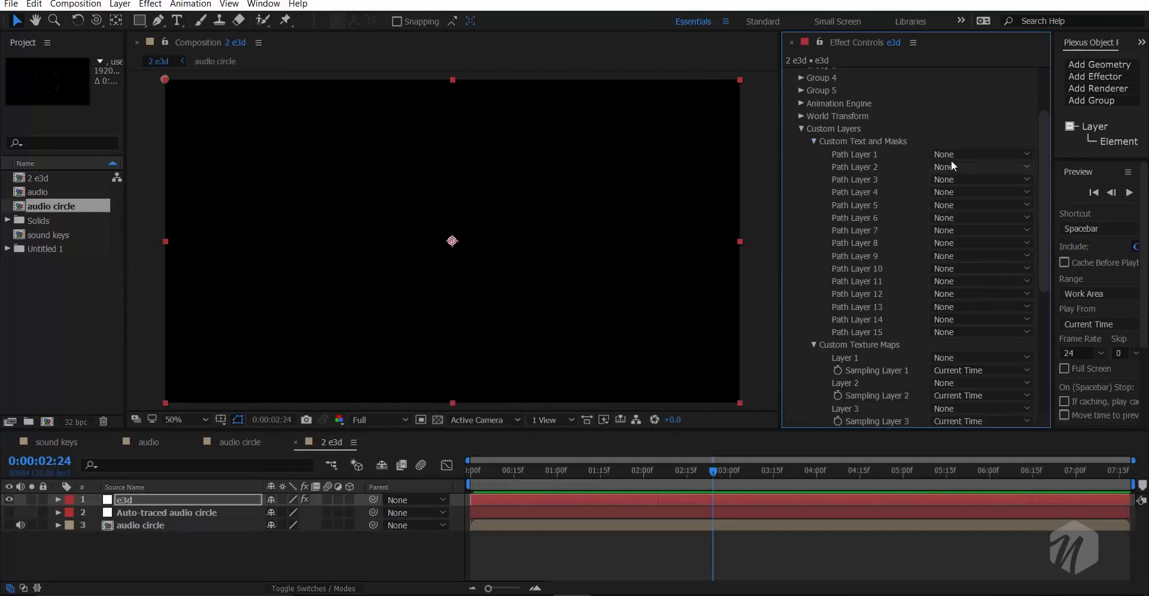
{"action": "left_click", "coordinate": [951, 160]}
{"action": "left_click", "coordinate": [968, 200]}
{"action": "left_click", "coordinate": [802, 130]}
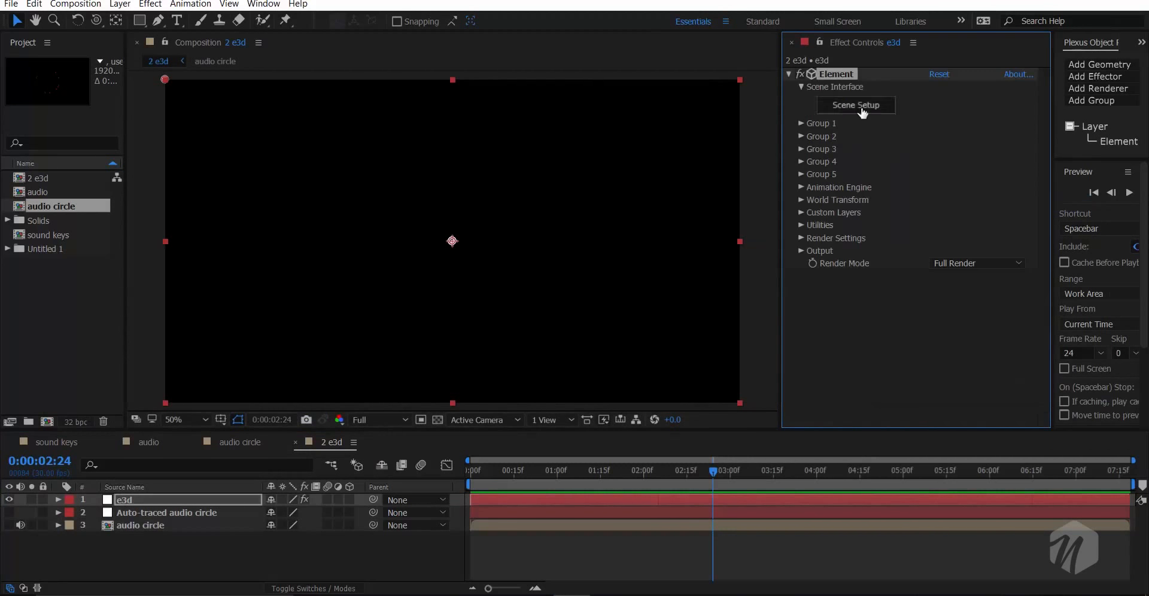
- Extrude Custom Path 1 in the Element scene, accept the scene and check the extruded bars at 0:00:02:15
{"action": "left_click", "coordinate": [863, 109]}
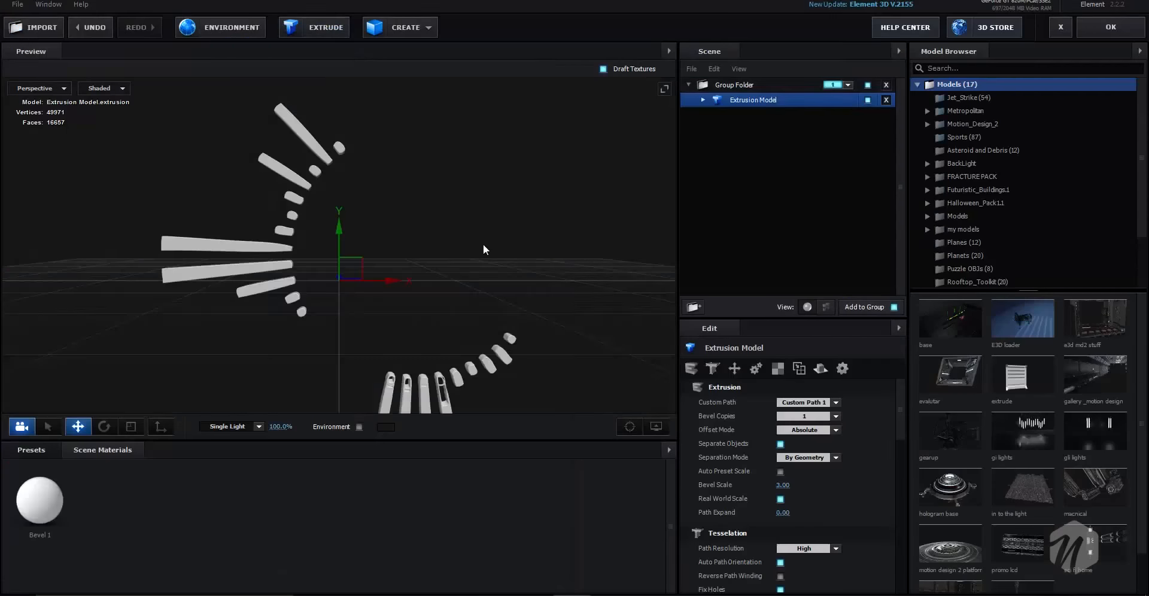
{"action": "left_click_drag", "start_coordinate": [485, 247], "coordinate": [343, 338]}
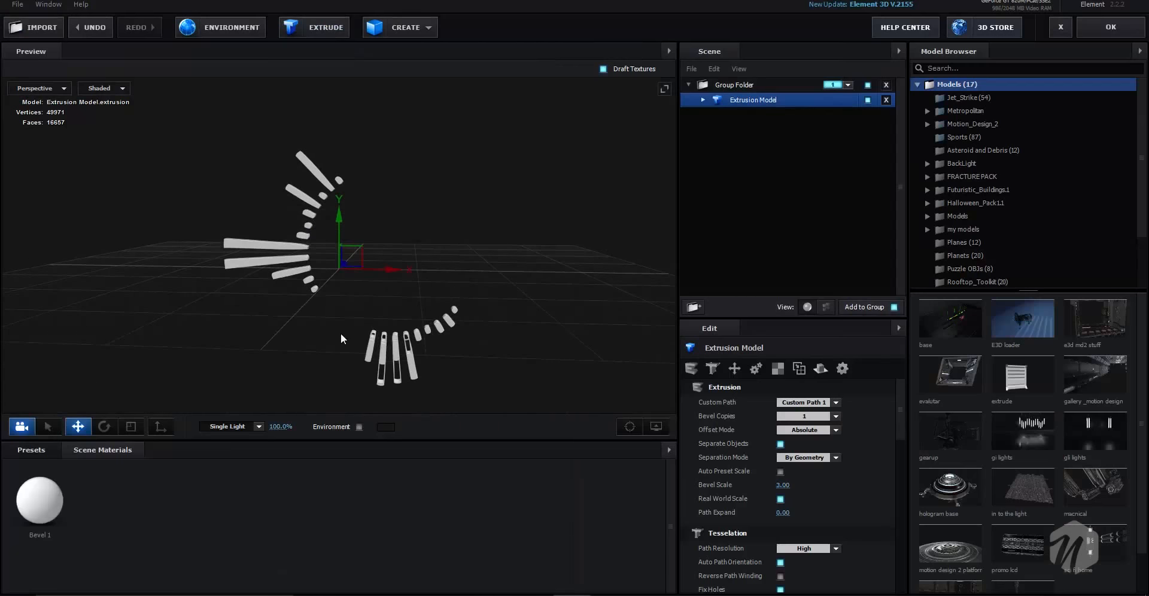
{"action": "left_click", "coordinate": [1111, 27]}
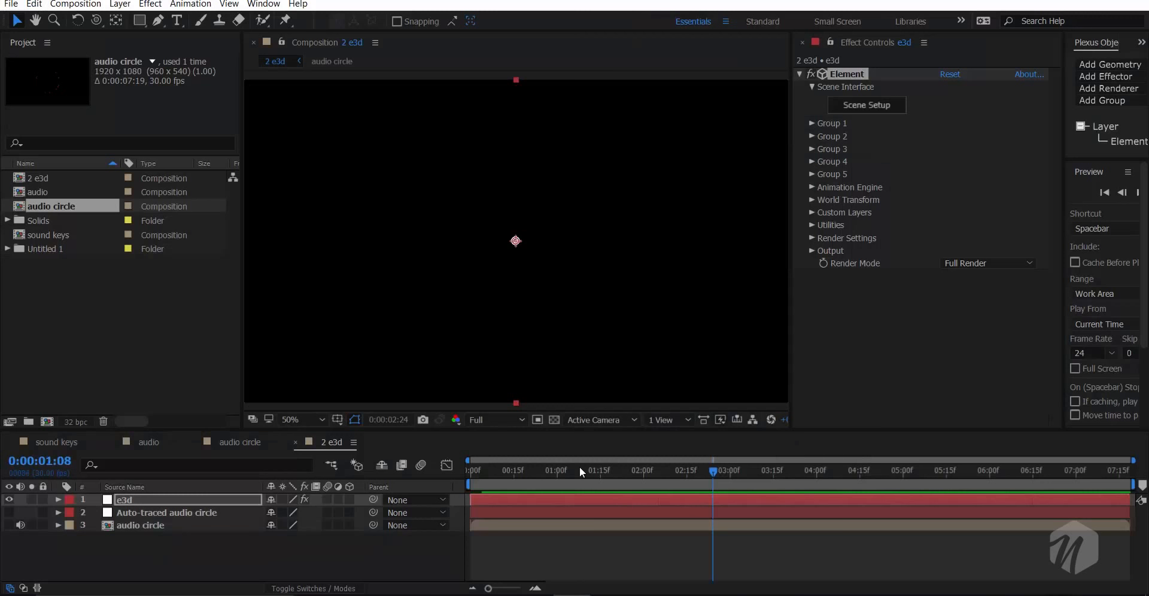
{"action": "left_click", "coordinate": [581, 470]}
{"action": "left_click_drag", "start_coordinate": [586, 469], "coordinate": [686, 470]}
- Add a two-node camera with the 35mm preset to the 2 e3d composition
{"action": "right_click", "coordinate": [117, 556]}
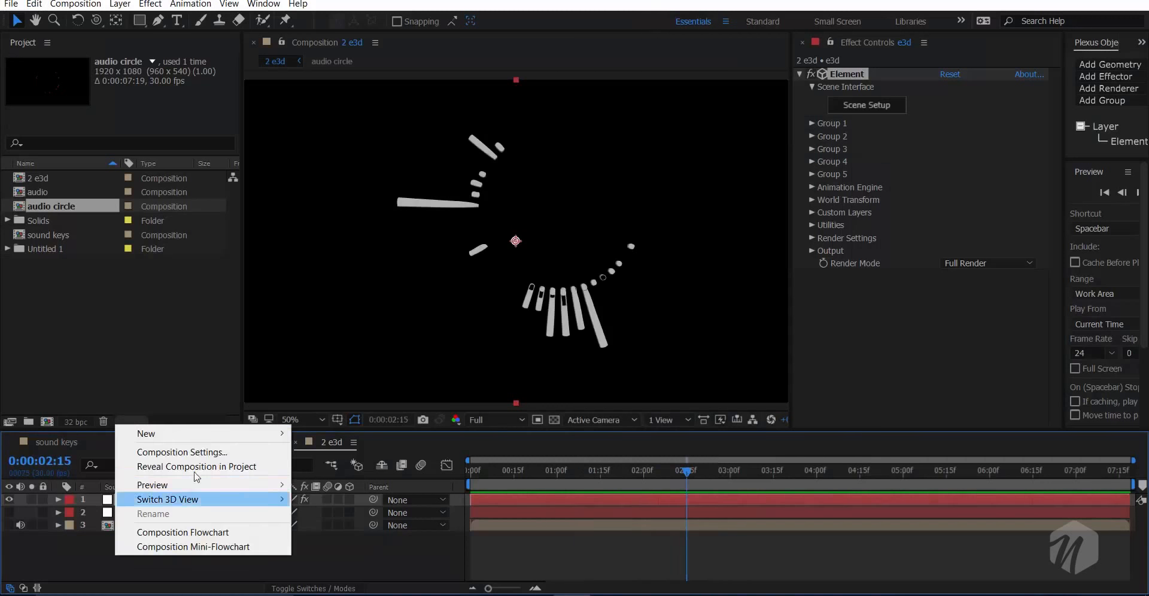
{"action": "mouse_move", "coordinate": [179, 433]}
{"action": "left_click", "coordinate": [354, 496]}
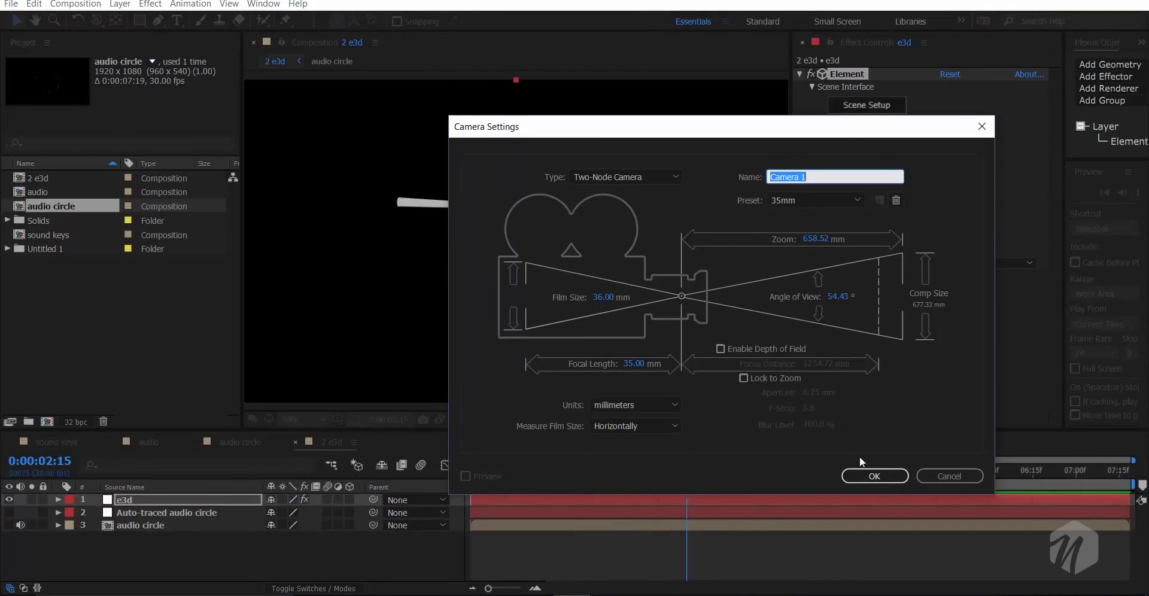
{"action": "left_click", "coordinate": [875, 475]}
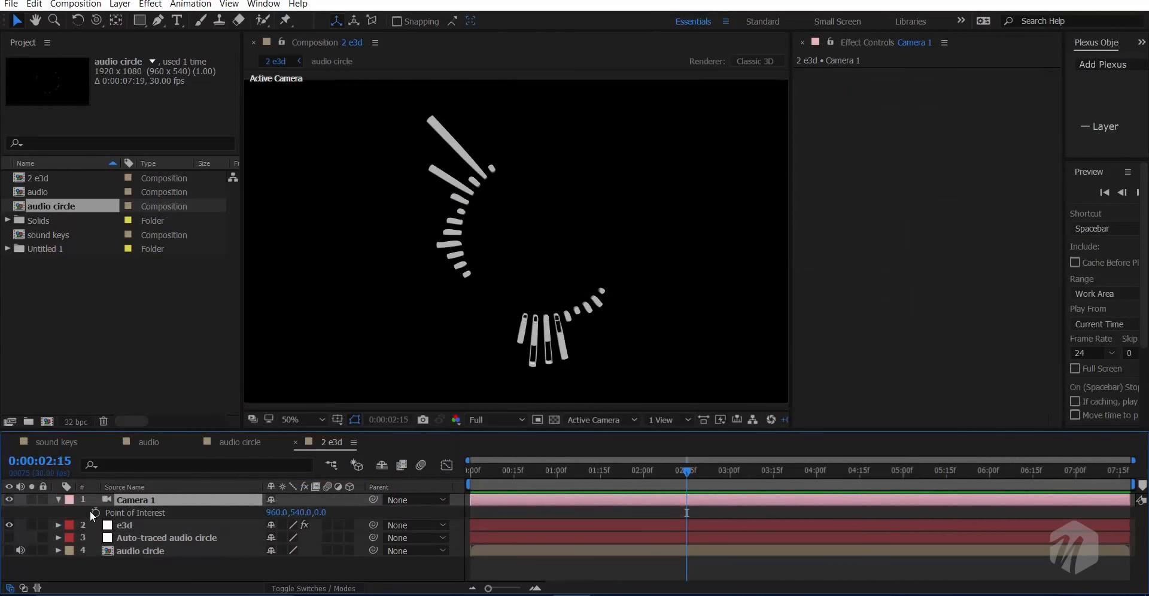
- Add the expression wiggle(.001,.01) to the camera's Point of Interest and check the extruded bars at 0:00:01:06
{"action": "left_click", "coordinate": [96, 513], "text": "alt"}
{"action": "type", "text": "w"}
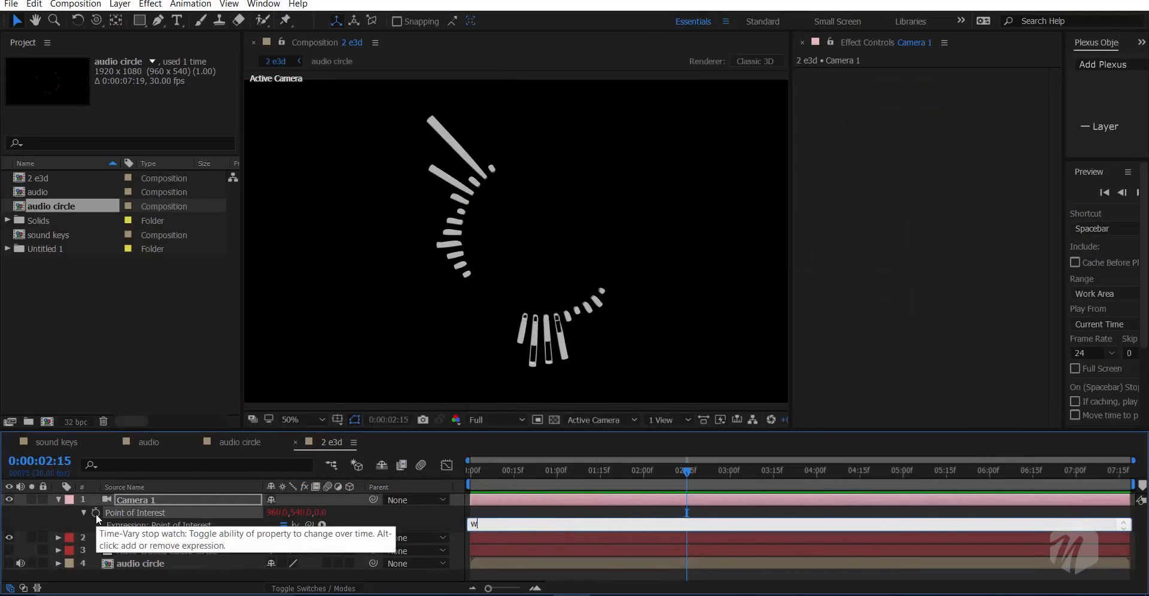
{"action": "type", "text": "iggle("}
{"action": "type", "text": ".-"}
{"action": "type", "text": "001,0"}
{"action": "type", "text": ".01)"}
{"action": "left_click", "coordinate": [49, 528]}
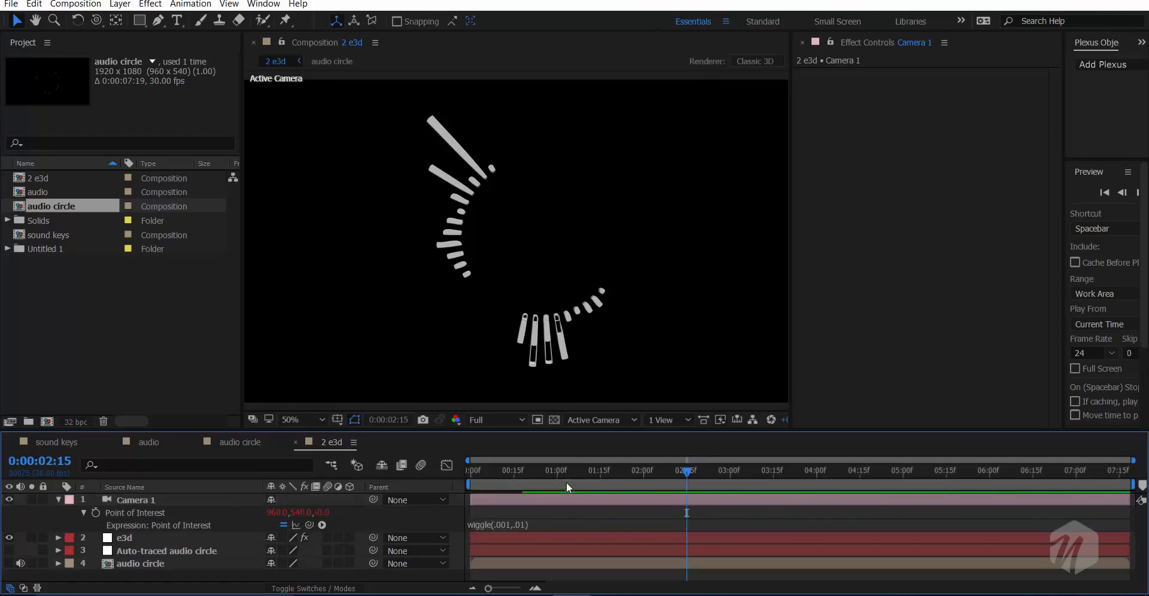
{"action": "mouse_move", "coordinate": [552, 469]}
{"action": "left_mouse_down"}
{"action": "mouse_move", "coordinate": [479, 484]}
{"action": "mouse_move", "coordinate": [574, 472]}
{"action": "left_mouse_up"}
- Draw two small rectangular masks on the auto-traced layer, far outside the frame at its upper left and upper right
{"action": "scroll", "coordinate": [475, 288], "scroll_direction": "down", "scroll_amount": 2}
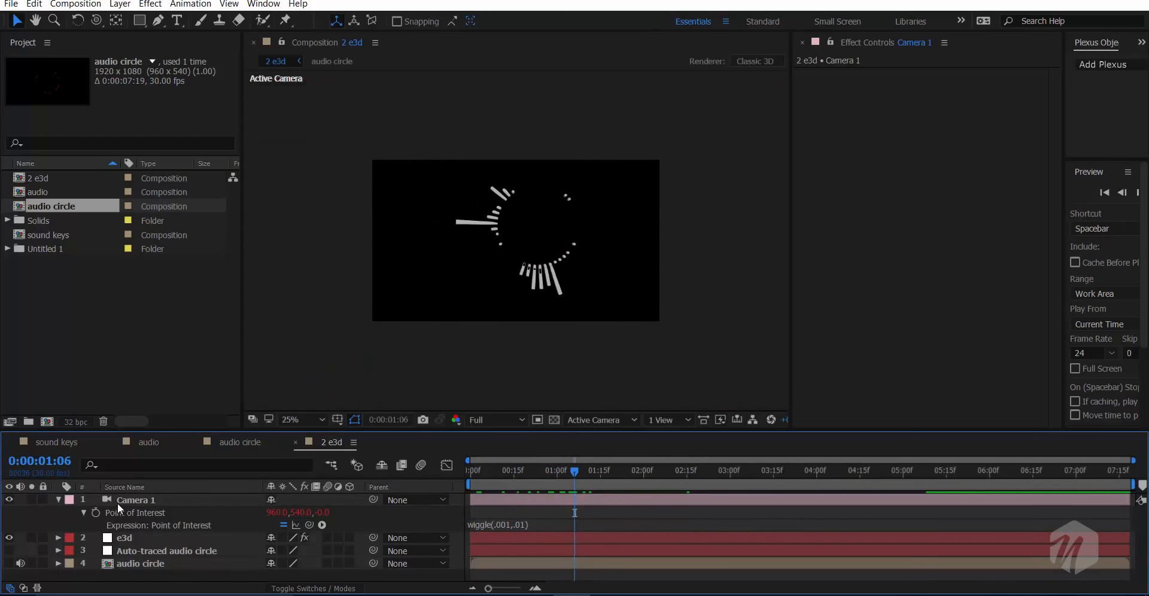
{"action": "left_click", "coordinate": [58, 500]}
{"action": "left_click", "coordinate": [142, 524]}
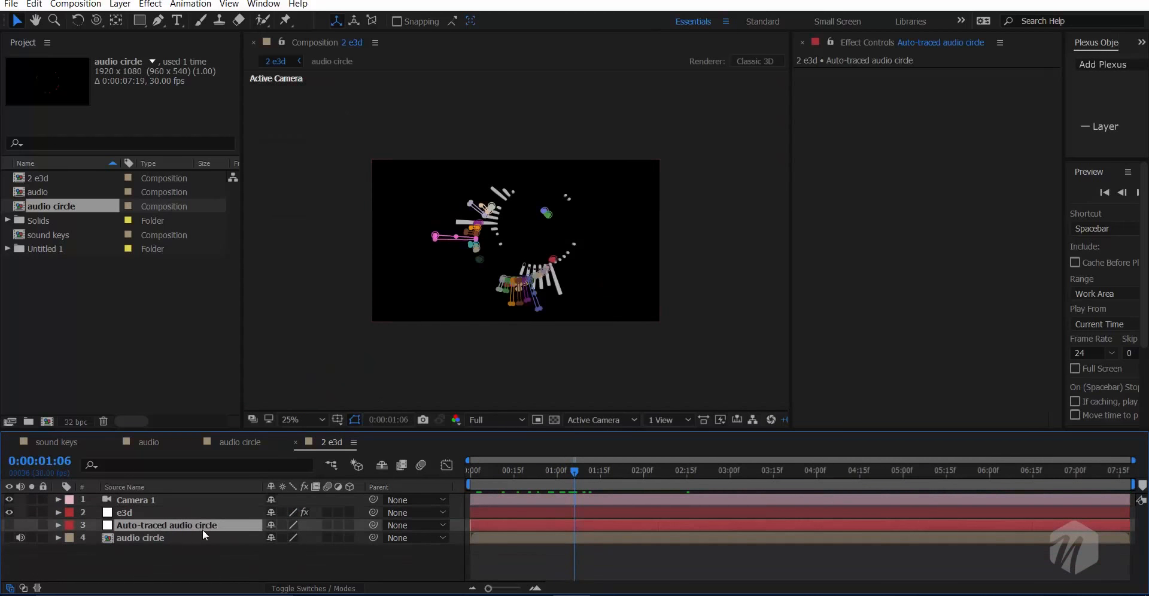
{"action": "scroll", "coordinate": [428, 244], "scroll_direction": "down", "scroll_amount": 1}
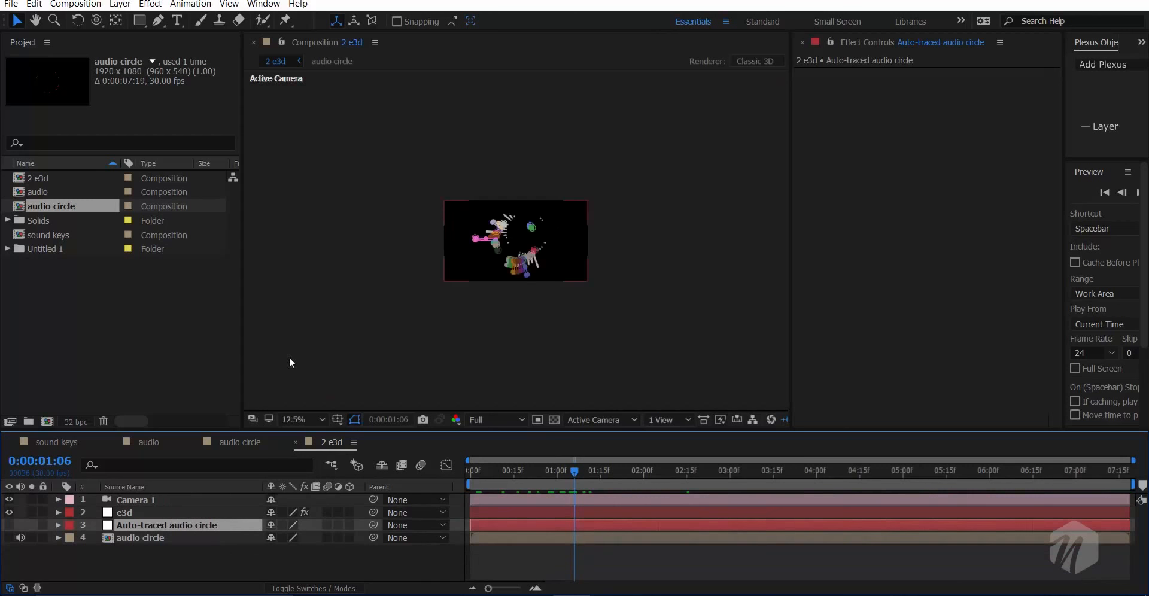
{"action": "left_click", "coordinate": [139, 20]}
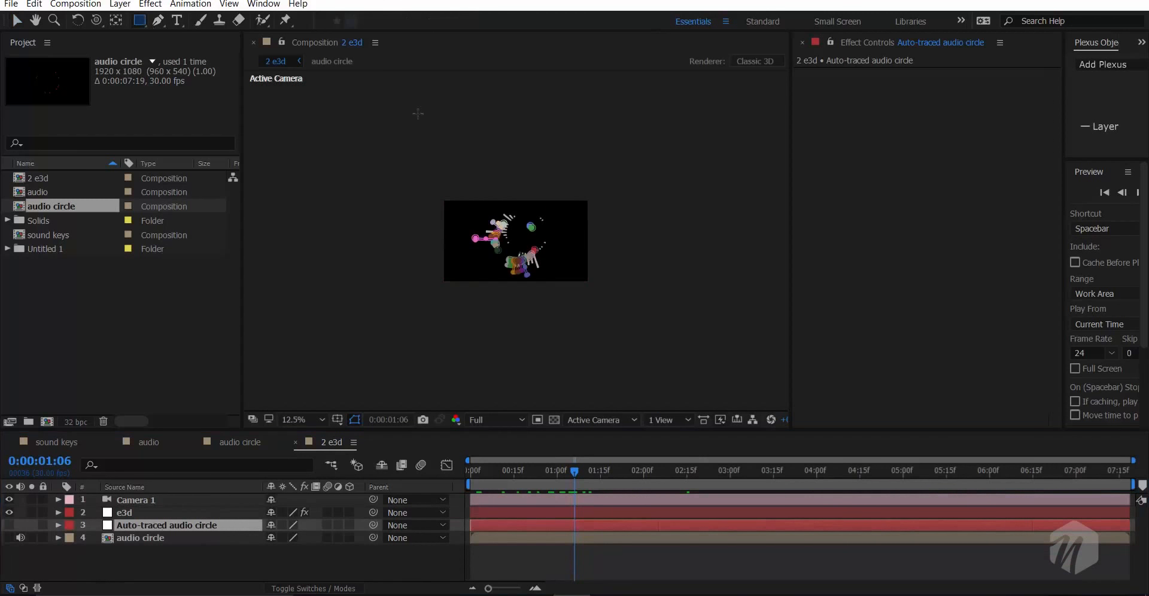
{"action": "scroll", "coordinate": [442, 163], "scroll_direction": "down", "scroll_amount": 2}
{"action": "left_click_drag", "start_coordinate": [386, 163], "coordinate": [389, 165]}
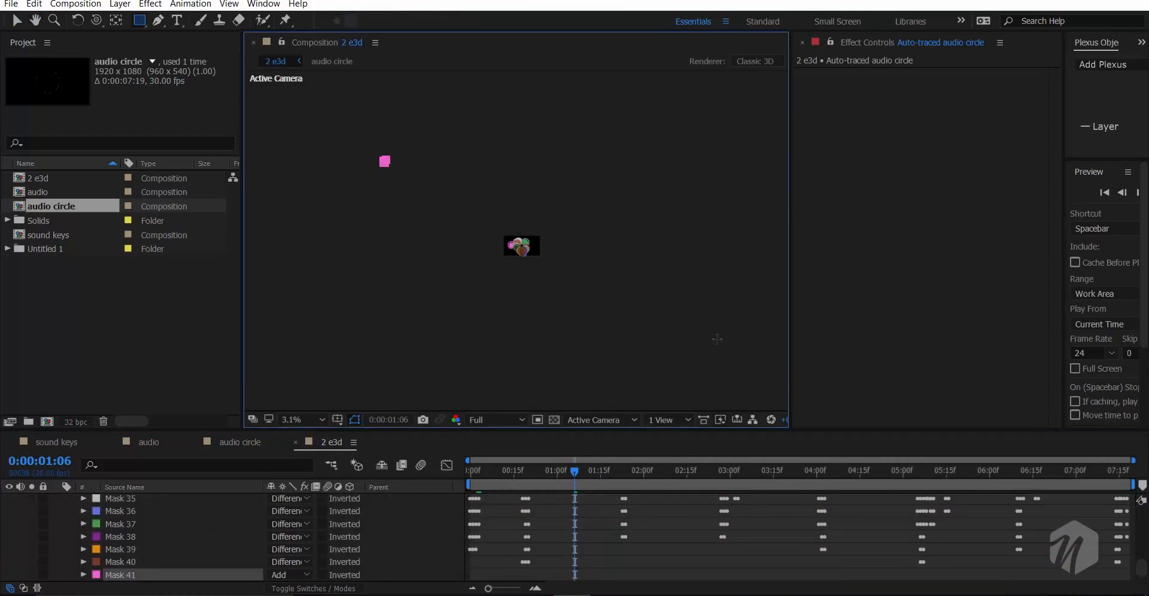
{"action": "left_click_drag", "start_coordinate": [640, 124], "coordinate": [652, 135]}
{"action": "scroll", "coordinate": [80, 550], "scroll_direction": "up", "scroll_amount": 10}
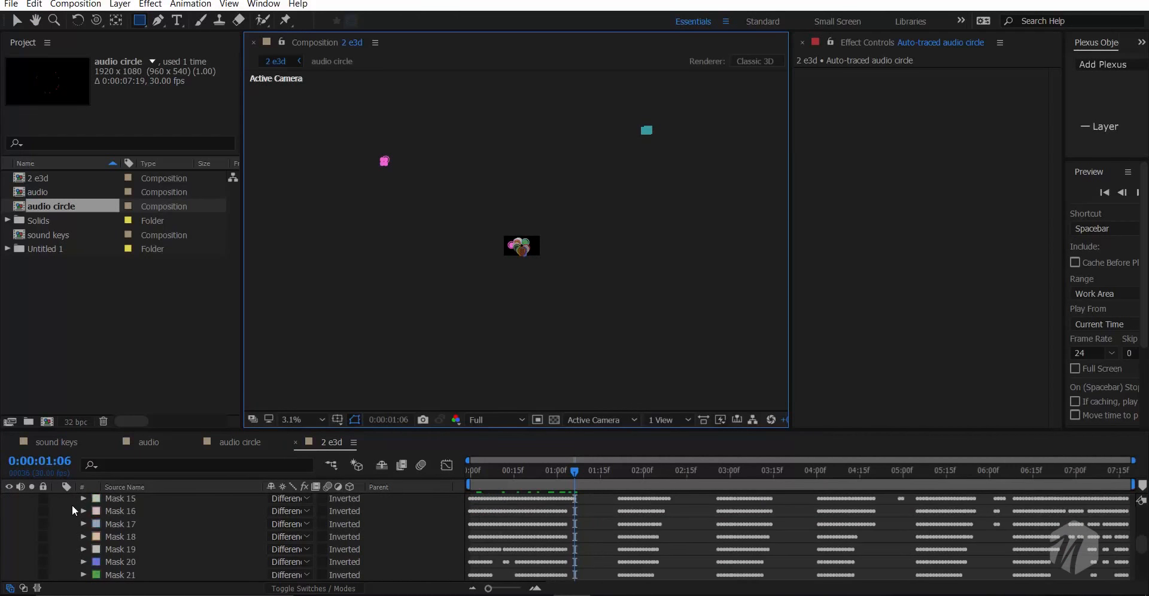
{"action": "left_click", "coordinate": [58, 525]}
{"action": "left_click", "coordinate": [69, 559]}
- Preview the extruded circular spectrum from the start of the composition
{"action": "scroll", "coordinate": [684, 178], "scroll_direction": "up", "scroll_amount": 4}
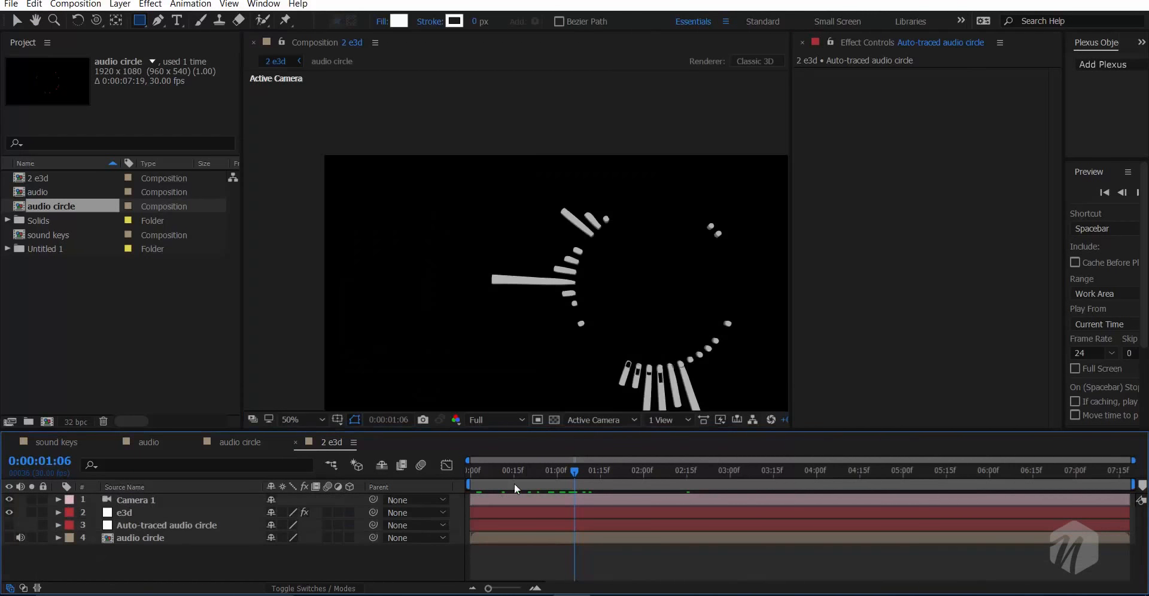
{"action": "left_click_drag", "start_coordinate": [515, 483], "coordinate": [440, 487]}
{"action": "key", "text": "space"}
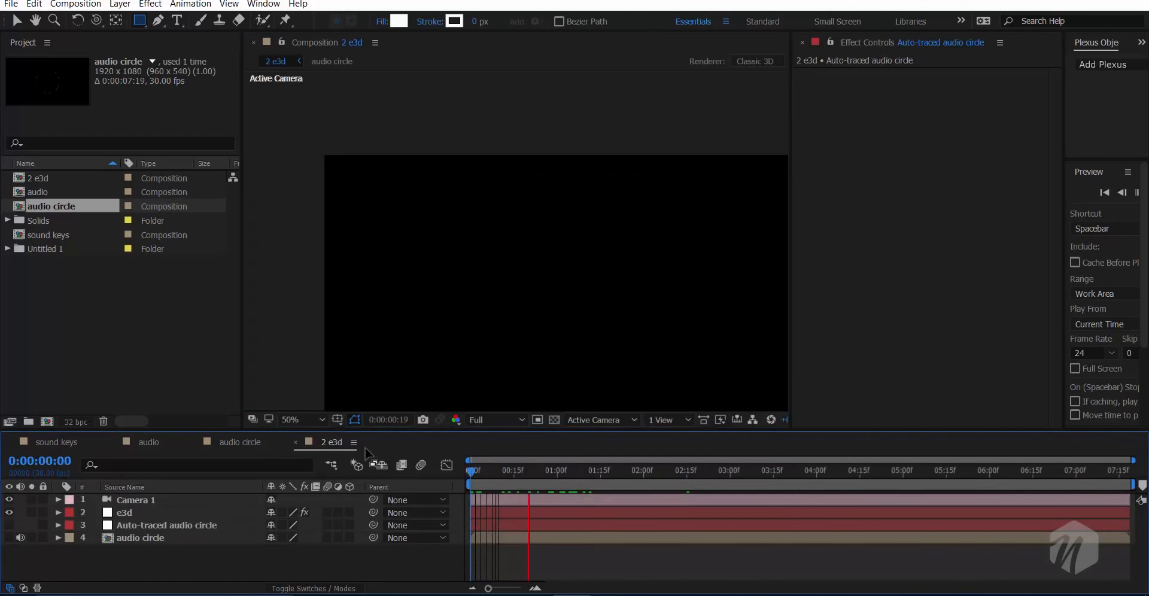
- Fit the composition view, move to 0:00:01:00 and open Element's Scene Setup from the e3d layer
{"action": "left_click", "coordinate": [299, 419]}
{"action": "left_click", "coordinate": [312, 178]}
{"action": "left_click", "coordinate": [559, 470]}
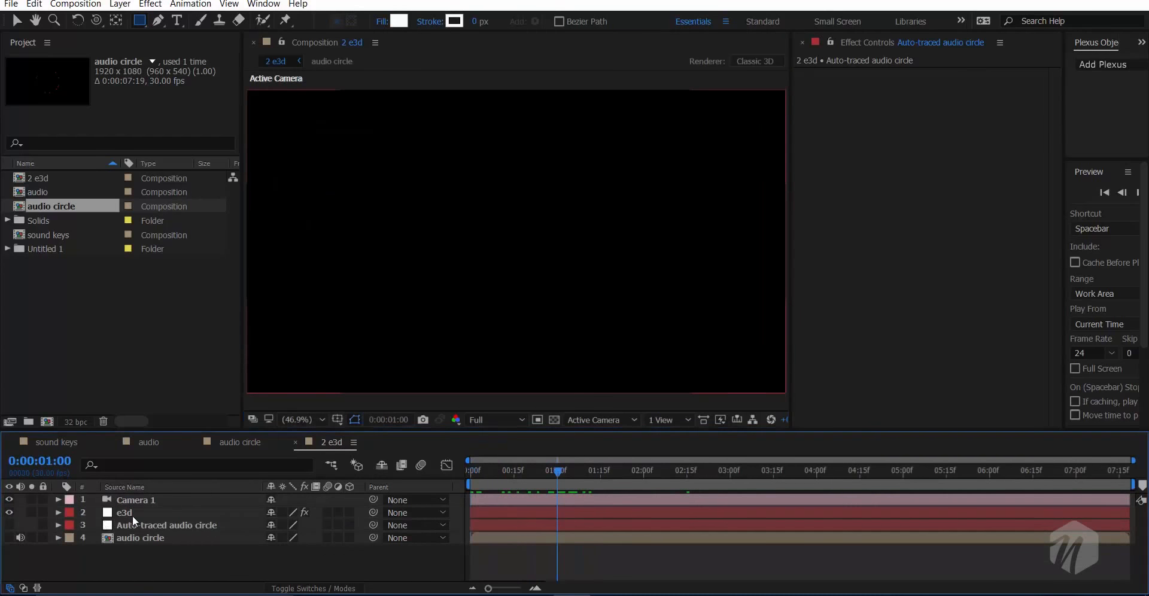
{"action": "left_click", "coordinate": [132, 514]}
{"action": "left_click", "coordinate": [857, 108]}
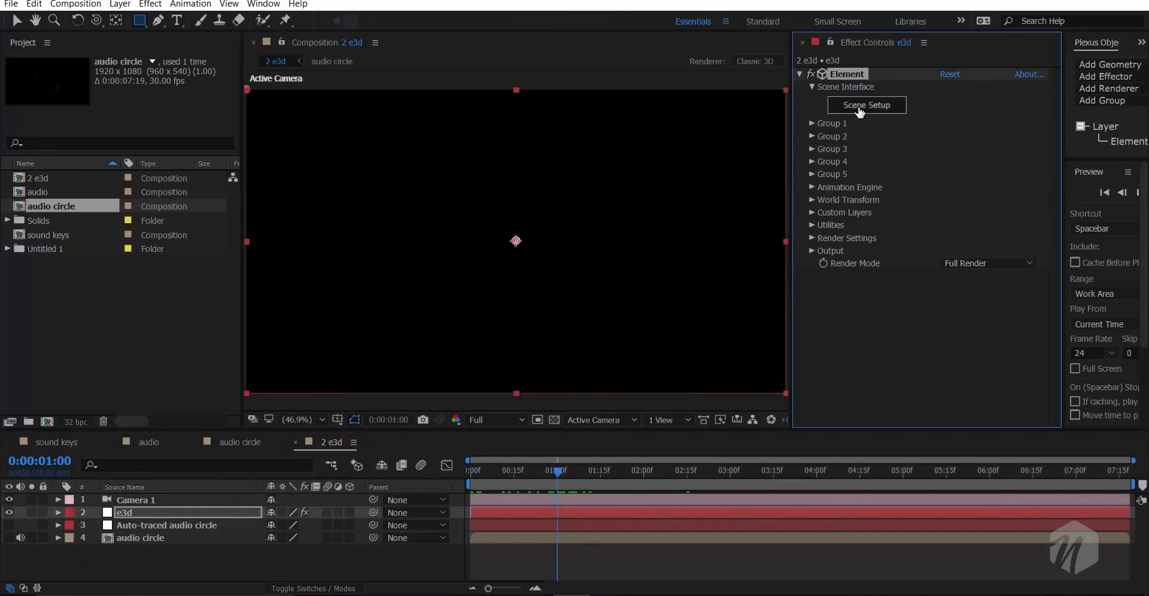
{"action": "left_click", "coordinate": [859, 106]}
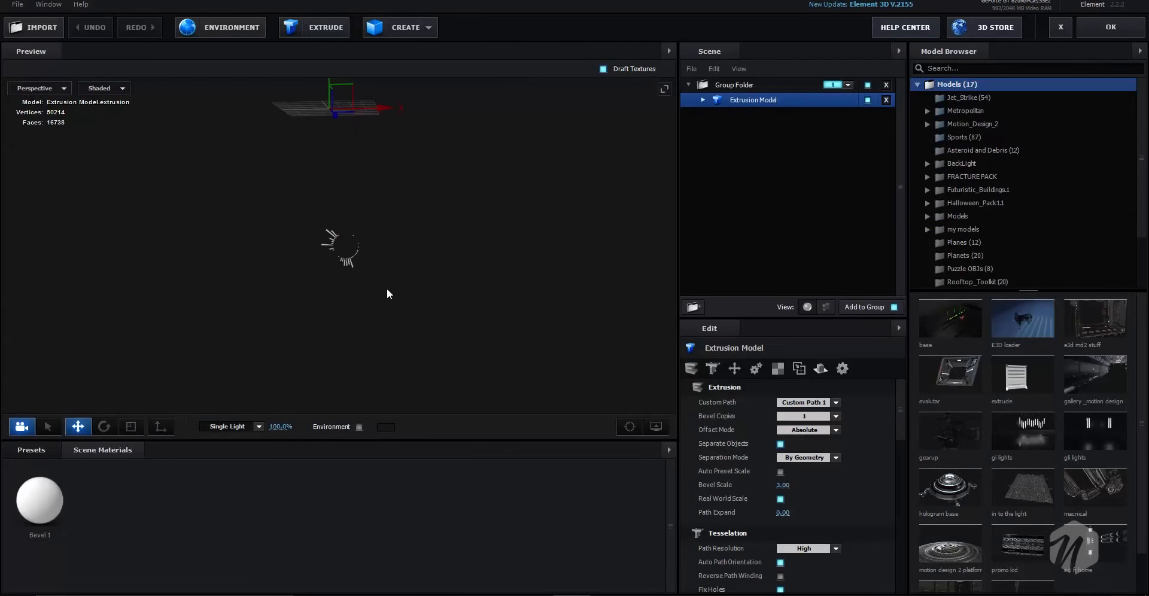
- Move the extrusion model's anchor point down to the middle of the ring of bars and apply the scene changes
{"action": "scroll", "coordinate": [385, 335], "scroll_direction": "down", "scroll_amount": 3}
{"action": "left_click_drag", "start_coordinate": [335, 134], "coordinate": [344, 44]}
{"action": "scroll", "coordinate": [361, 141], "scroll_direction": "up", "scroll_amount": 3}
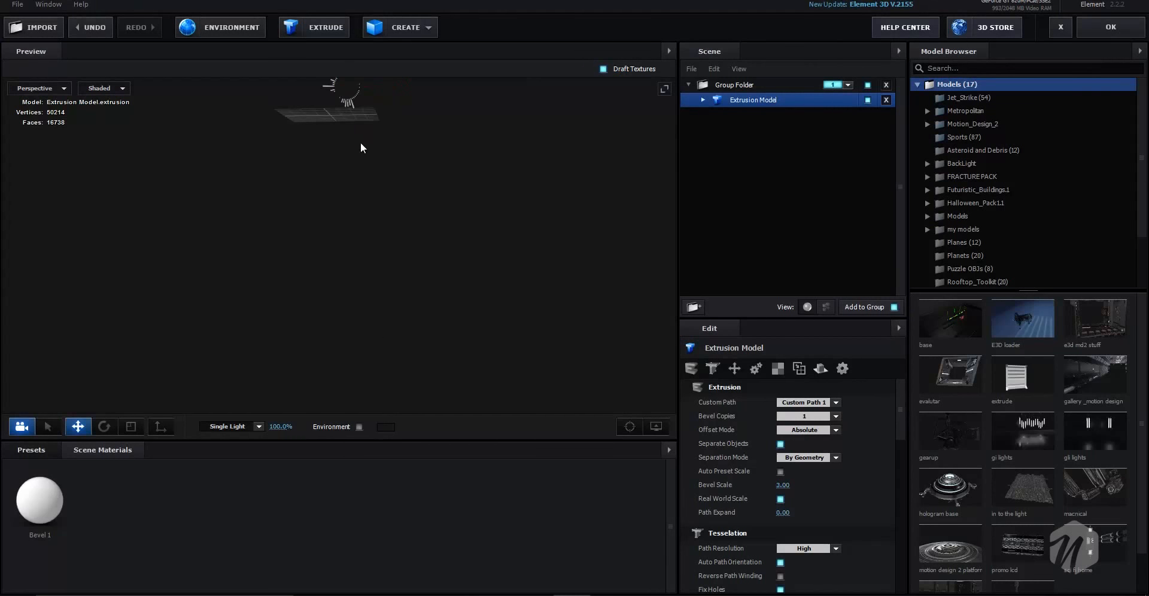
{"action": "scroll", "coordinate": [383, 282], "scroll_direction": "down", "scroll_amount": 5}
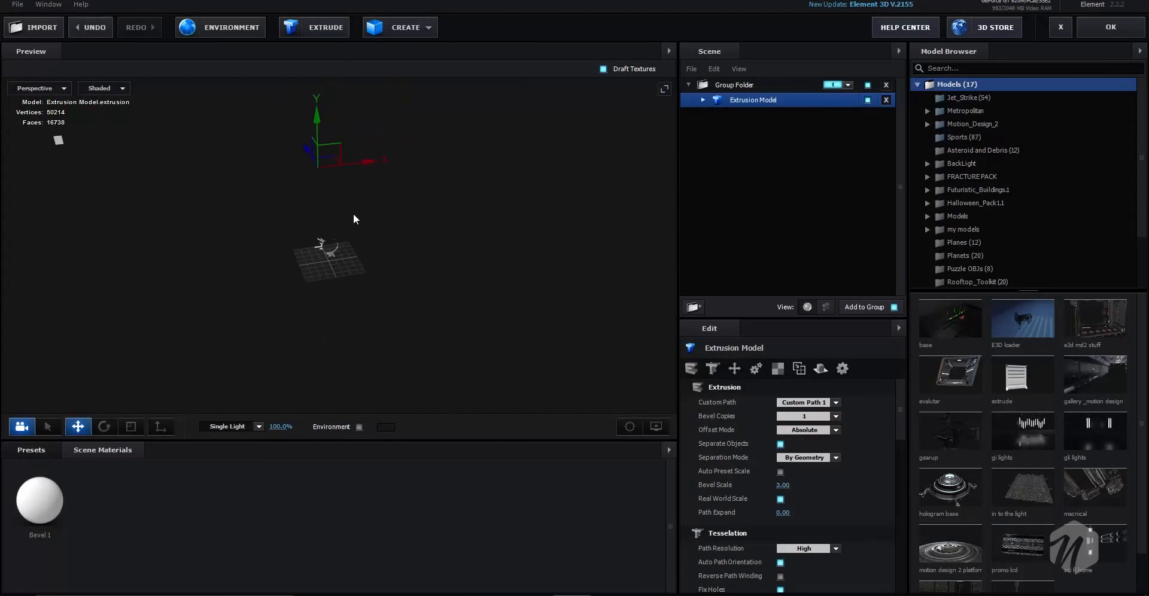
{"action": "left_click_drag", "start_coordinate": [353, 214], "coordinate": [392, 271]}
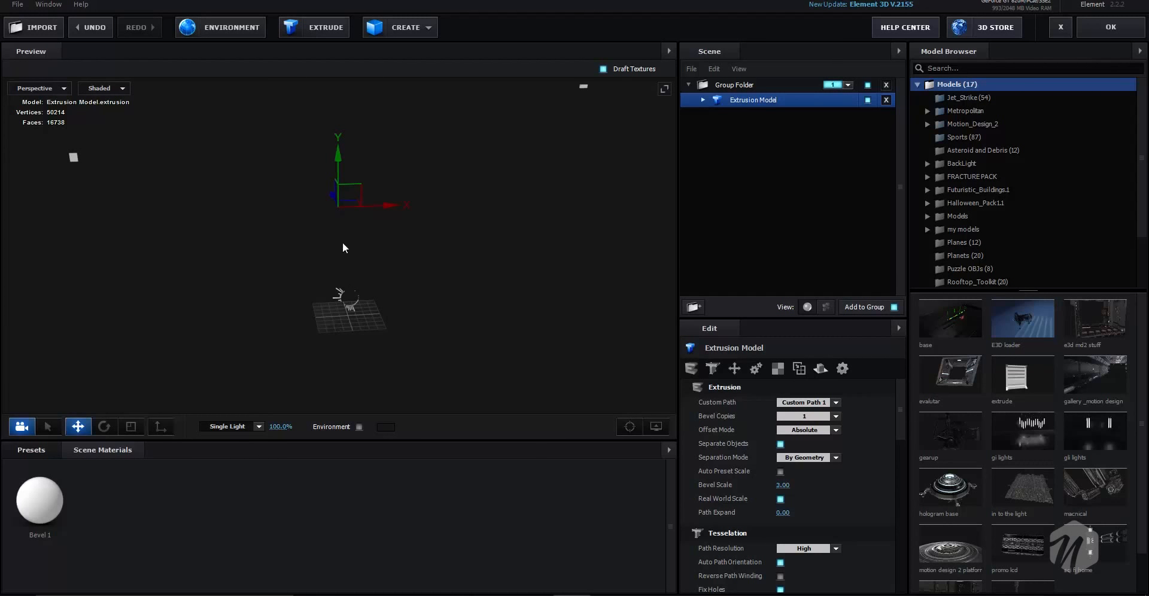
{"action": "left_click", "coordinate": [160, 427]}
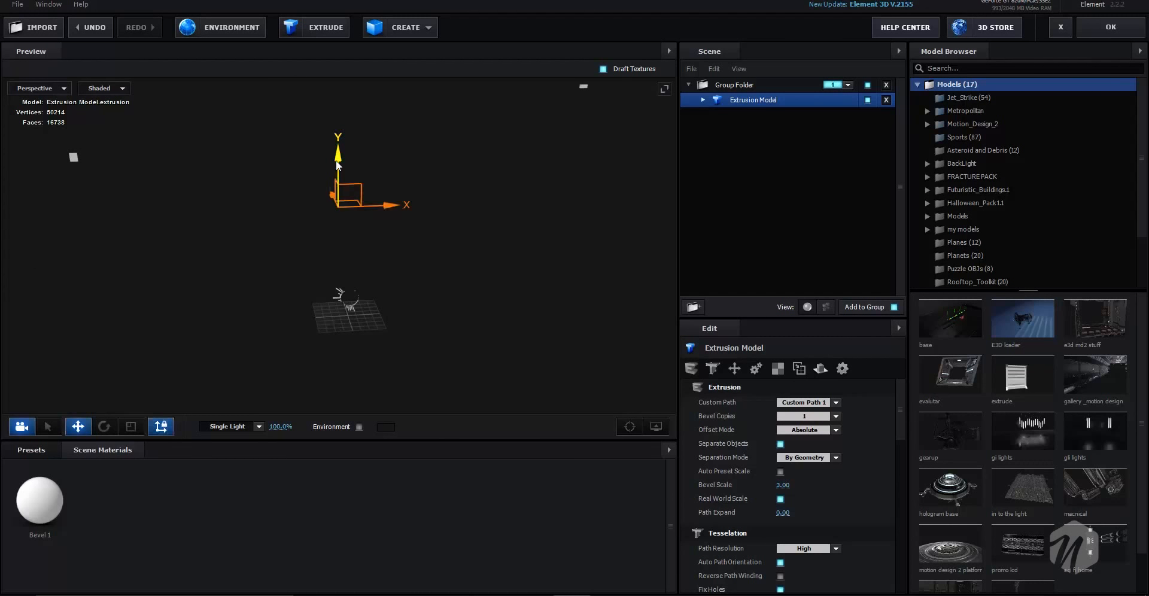
{"action": "left_click_drag", "start_coordinate": [344, 170], "coordinate": [345, 268]}
{"action": "scroll", "coordinate": [396, 313], "scroll_direction": "up", "scroll_amount": 4}
{"action": "left_click_drag", "start_coordinate": [396, 312], "coordinate": [422, 298]}
{"action": "left_click_drag", "start_coordinate": [335, 317], "coordinate": [352, 318]}
{"action": "left_click", "coordinate": [161, 426]}
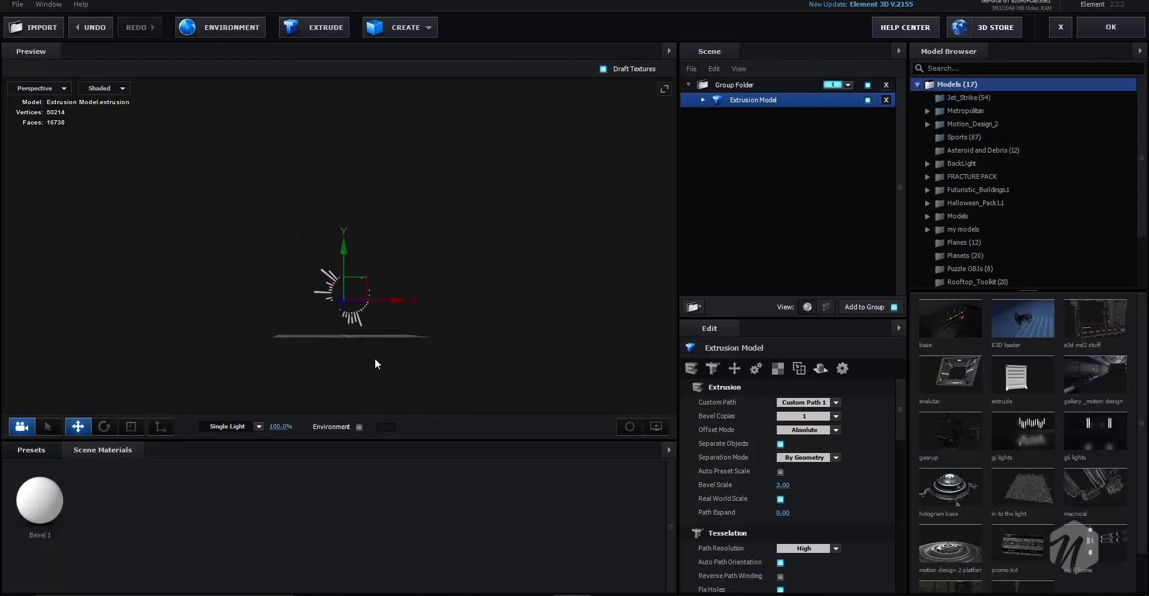
{"action": "scroll", "coordinate": [395, 311], "scroll_direction": "up", "scroll_amount": 4}
{"action": "left_click_drag", "start_coordinate": [415, 264], "coordinate": [542, 299]}
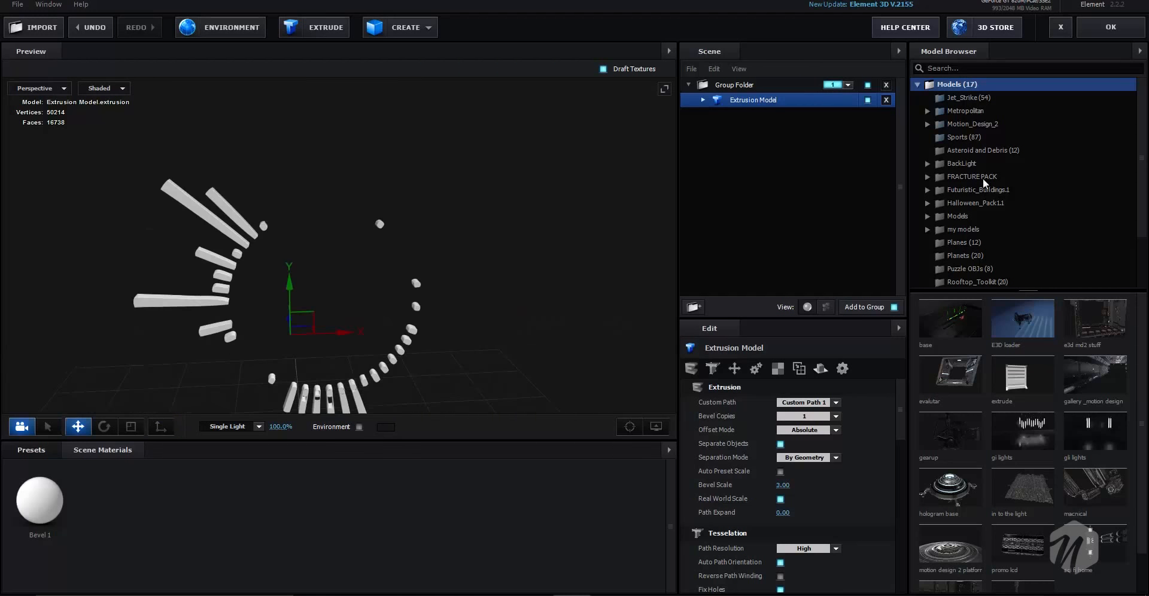
{"action": "left_click_drag", "start_coordinate": [624, 336], "coordinate": [540, 224]}
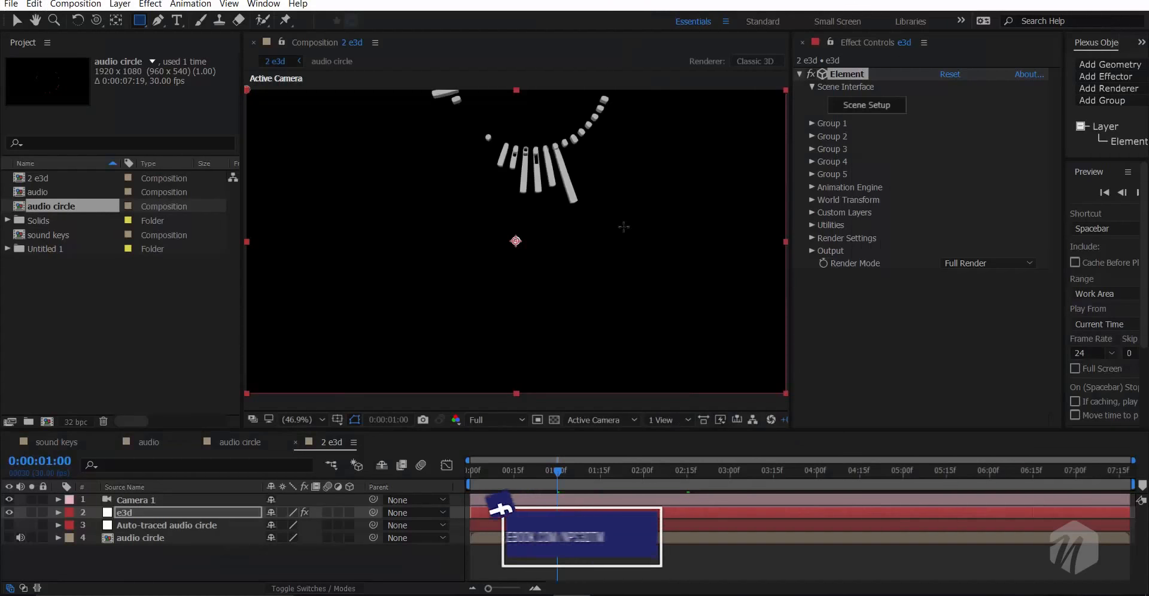
- Reposition the camera to centre the circular spectrum in the frame and preview the animation from the start of the composition
{"action": "key", "text": "c"}
{"action": "left_click_drag", "start_coordinate": [581, 210], "coordinate": [570, 310]}
{"action": "left_click_drag", "start_coordinate": [509, 470], "coordinate": [465, 481]}
{"action": "left_click_drag", "start_coordinate": [509, 336], "coordinate": [513, 255]}
{"action": "key", "text": "space"}
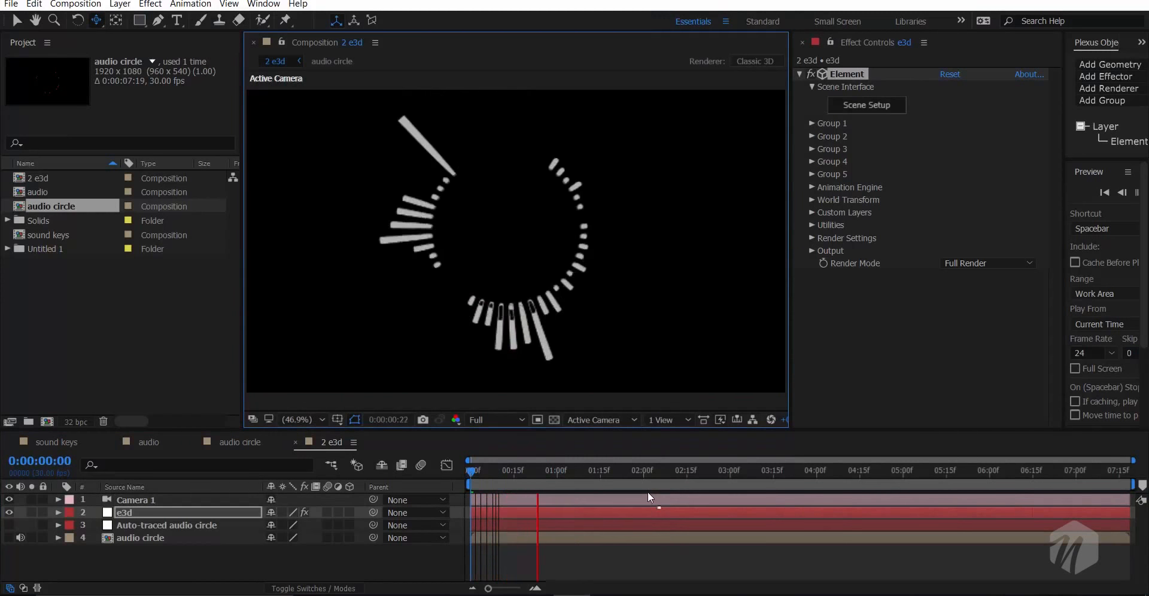
{"action": "left_click", "coordinate": [606, 477]}
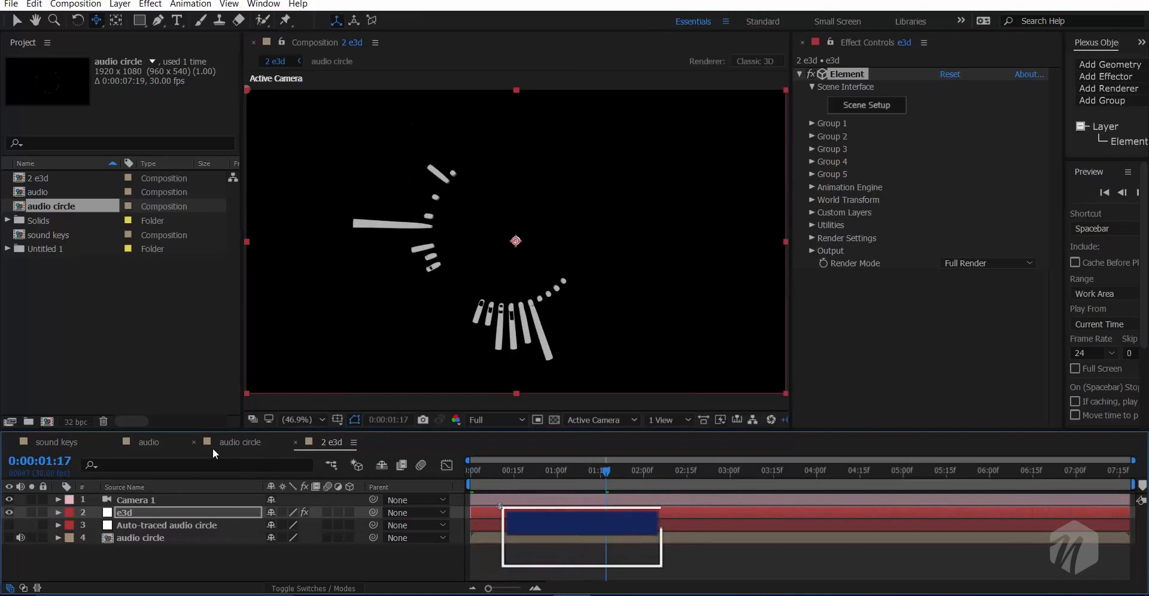
- Close the 2 e3d and audio circle timelines, switch to the sound keys composition and save the project
{"action": "left_click", "coordinate": [196, 442]}
{"action": "left_click", "coordinate": [195, 442]}
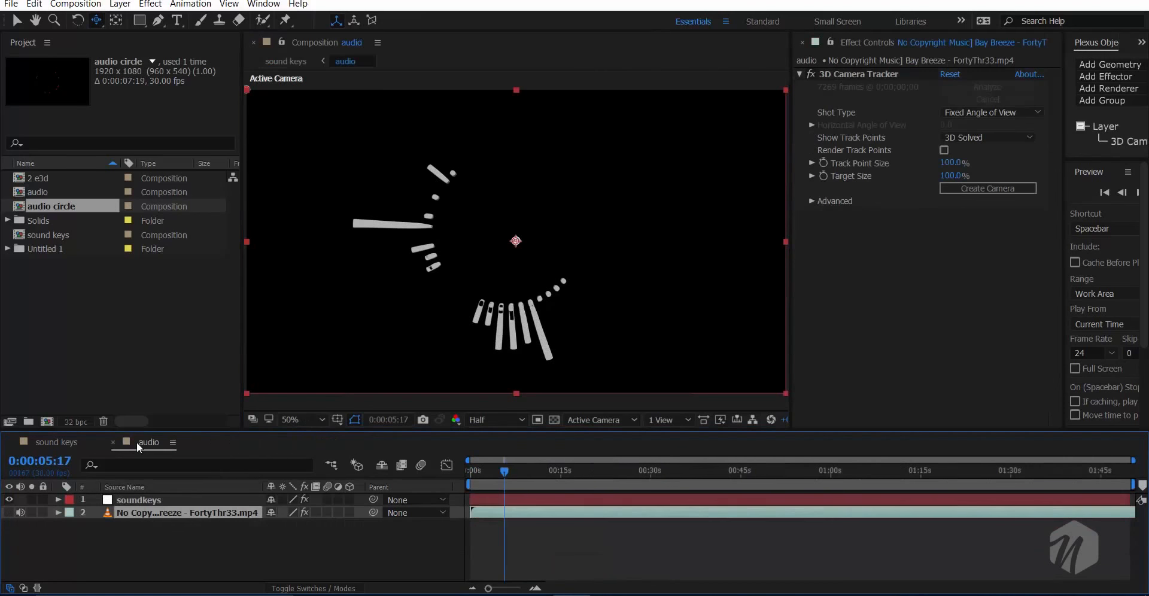
{"action": "left_click", "coordinate": [55, 442]}
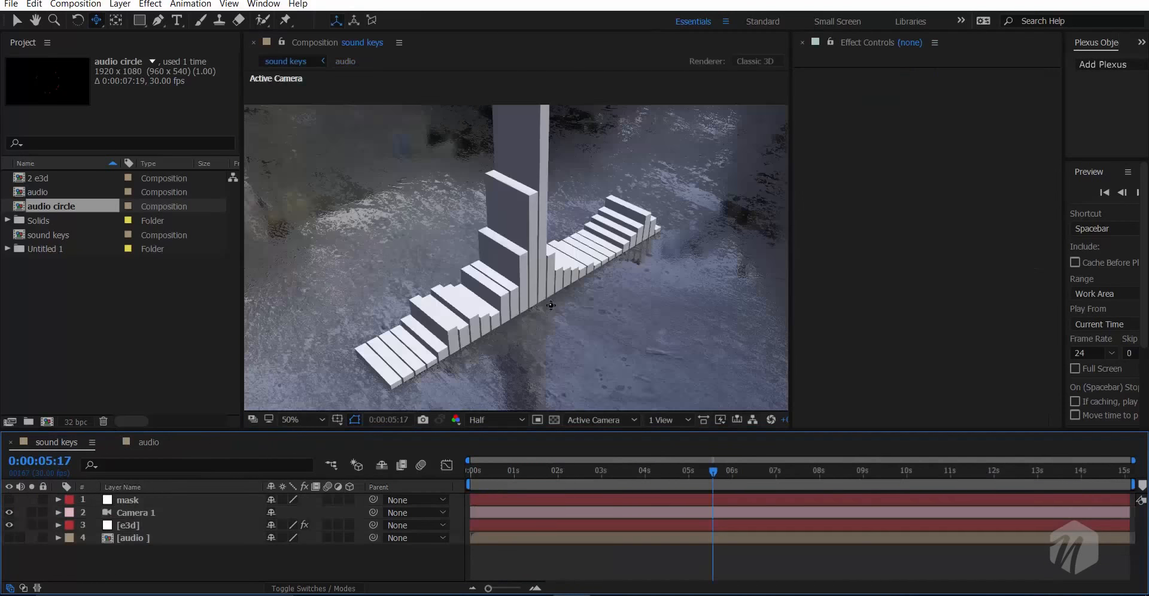
{"action": "key", "text": "comma"}
{"action": "key", "text": "ctrl+s"}
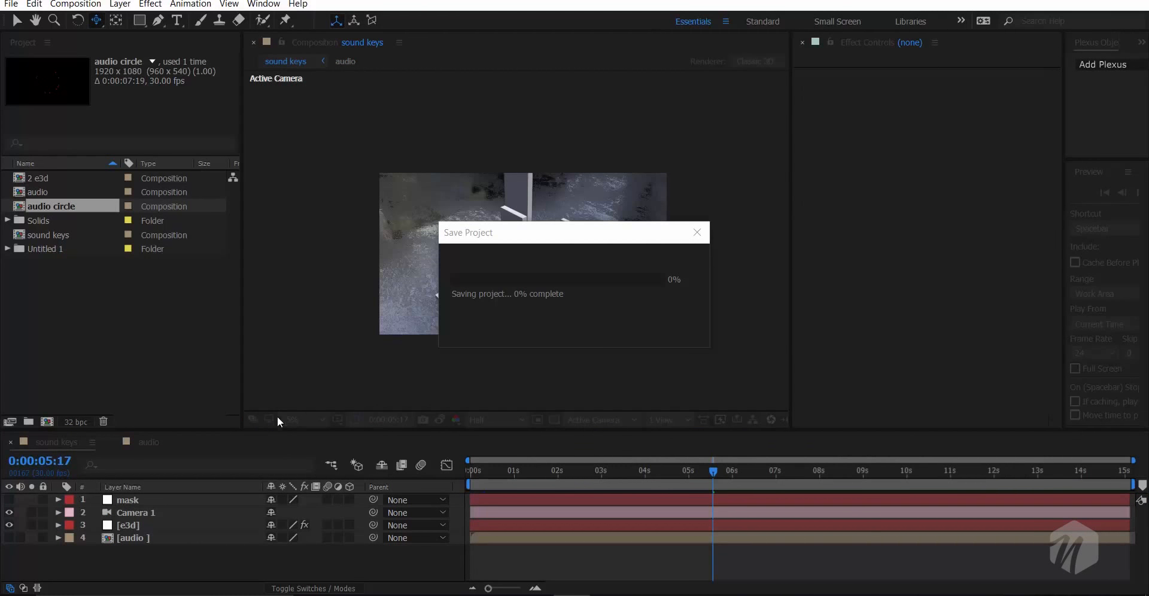
{"action": "scroll", "coordinate": [321, 394], "scroll_direction": "up", "scroll_amount": 1}
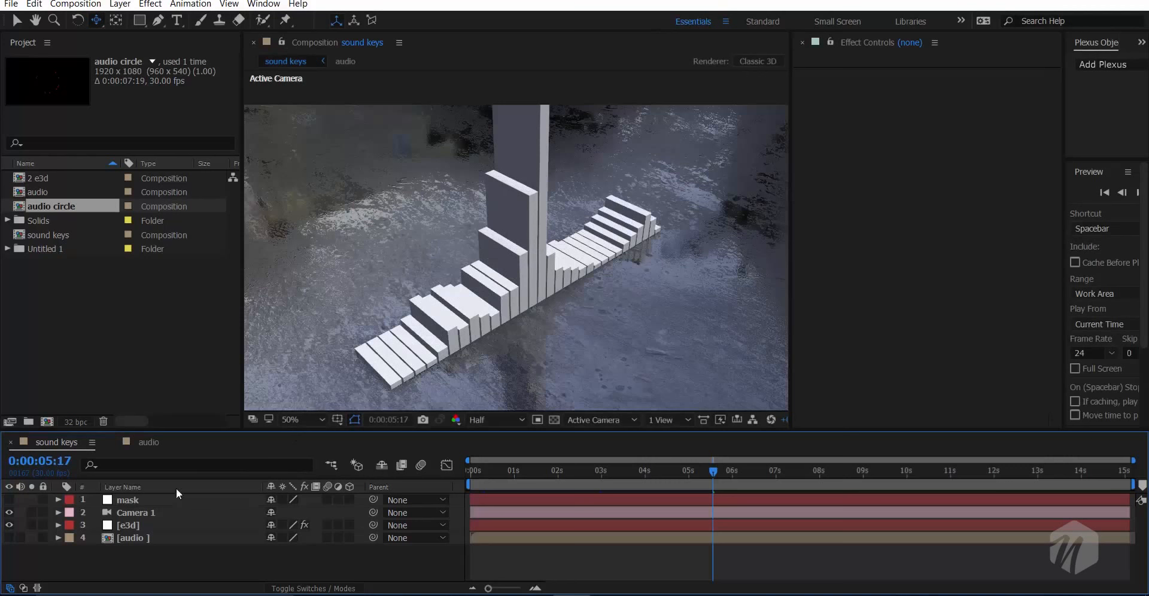
- Enable Ambient Occlusion in the Element render settings of the e3d layer in sound keys
{"action": "left_click", "coordinate": [125, 525]}
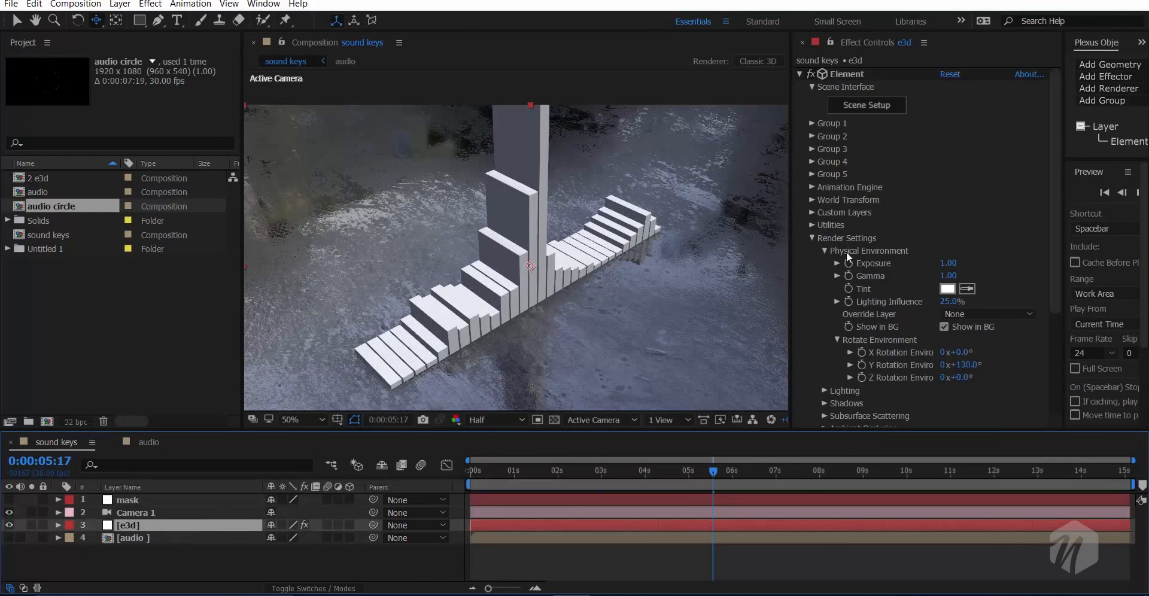
{"action": "left_click", "coordinate": [812, 237]}
{"action": "left_click", "coordinate": [811, 238]}
{"action": "scroll", "coordinate": [821, 243], "scroll_direction": "down", "scroll_amount": 3}
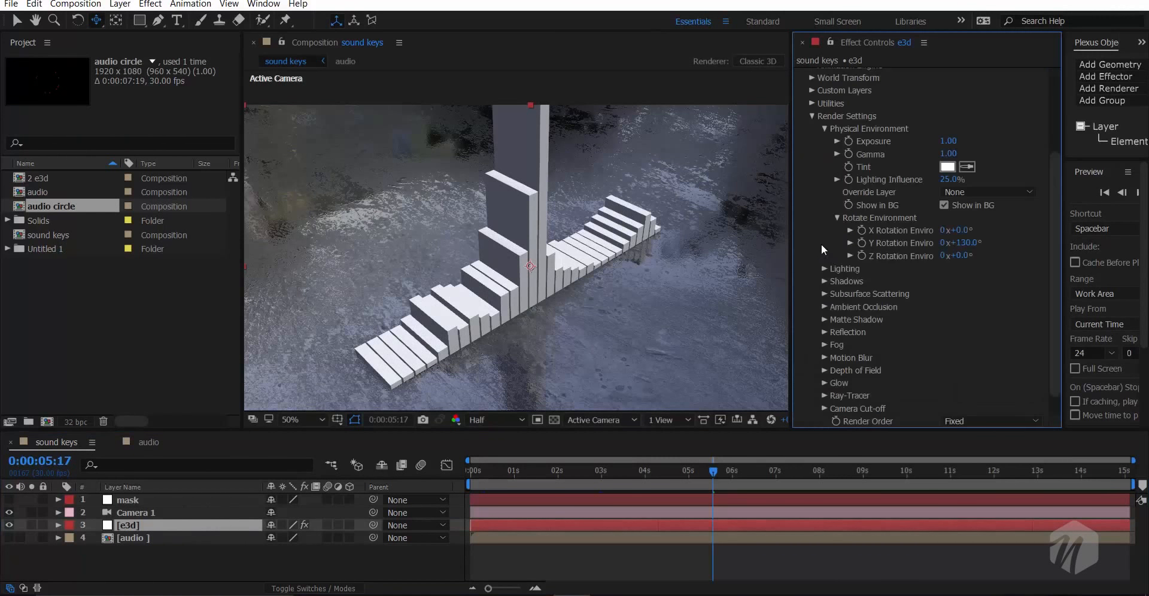
{"action": "left_click", "coordinate": [824, 306]}
{"action": "scroll", "coordinate": [826, 306], "scroll_direction": "down", "scroll_amount": 3}
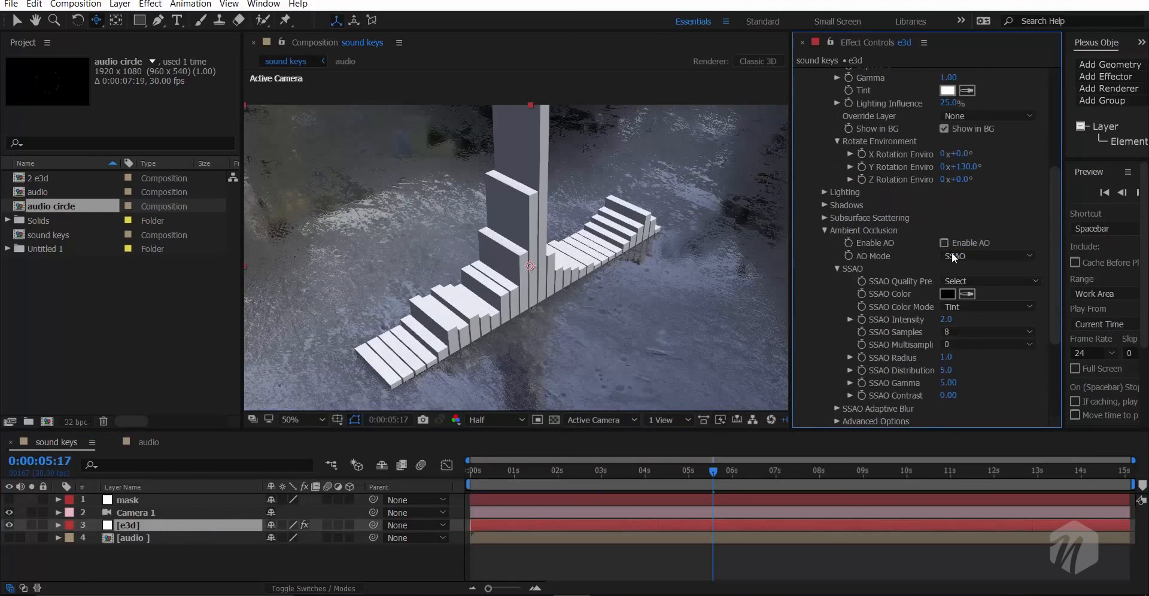
{"action": "left_click", "coordinate": [945, 243]}
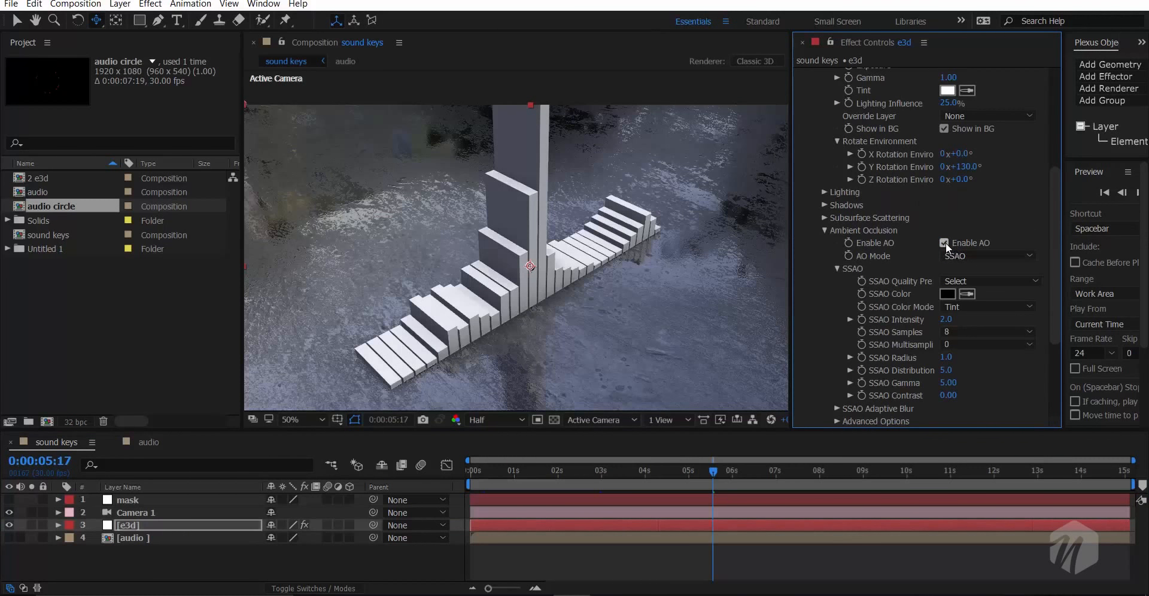
- Try the Ray-Traced AO mode with RTAO Gamma 1, compare it with AO off, and return the mode to SSAO
{"action": "left_click", "coordinate": [969, 258]}
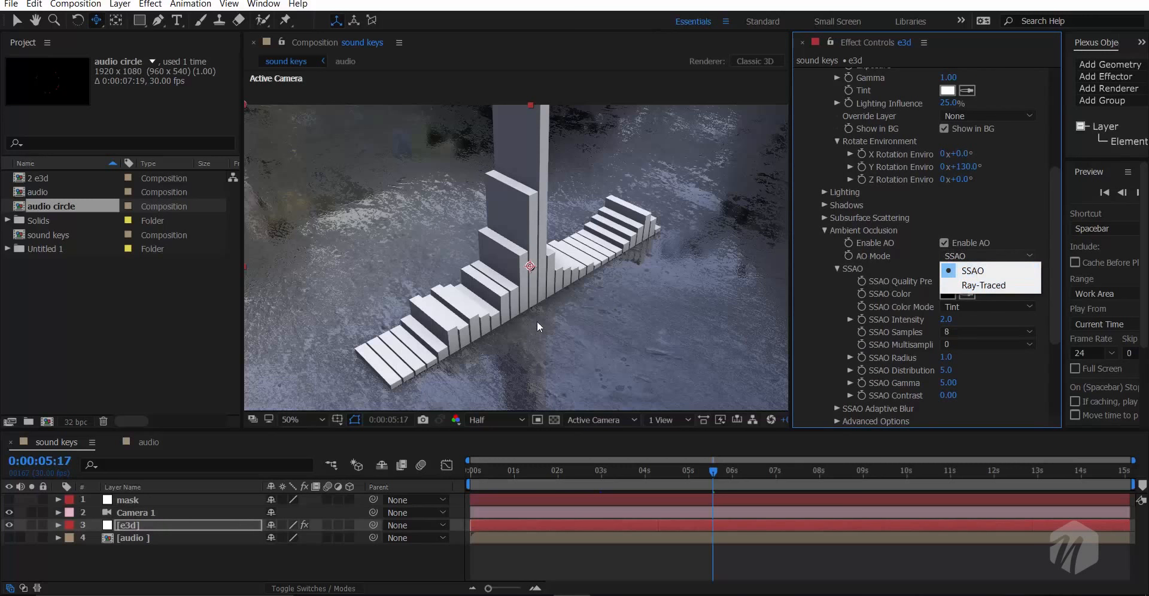
{"action": "left_click", "coordinate": [973, 286]}
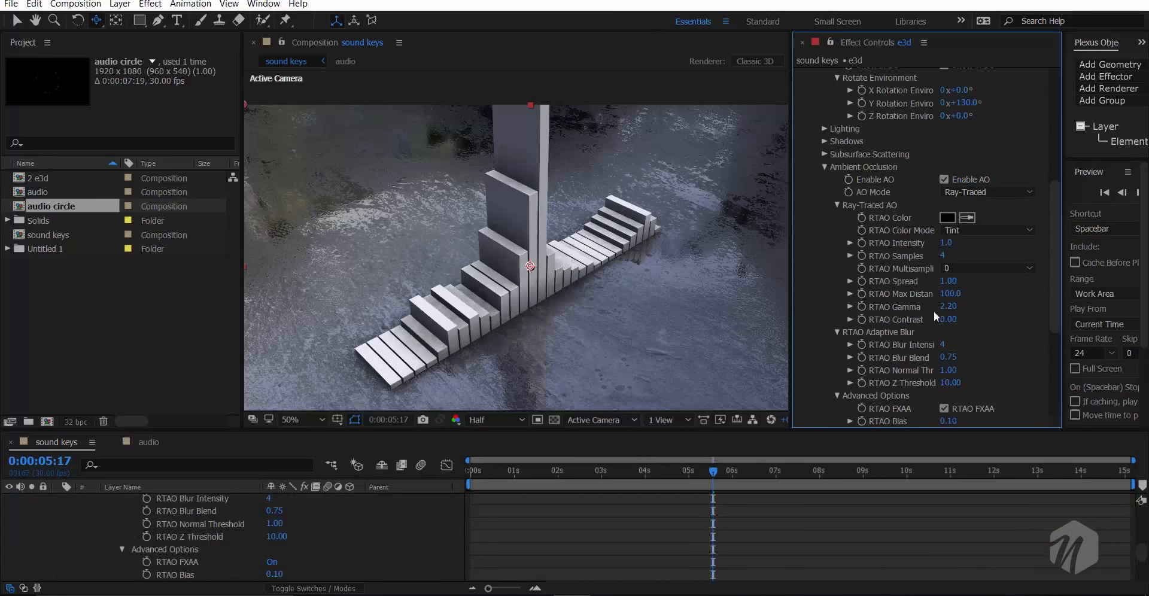
{"action": "left_click", "coordinate": [948, 306]}
{"action": "type", "text": "1"}
{"action": "key", "text": "Return"}
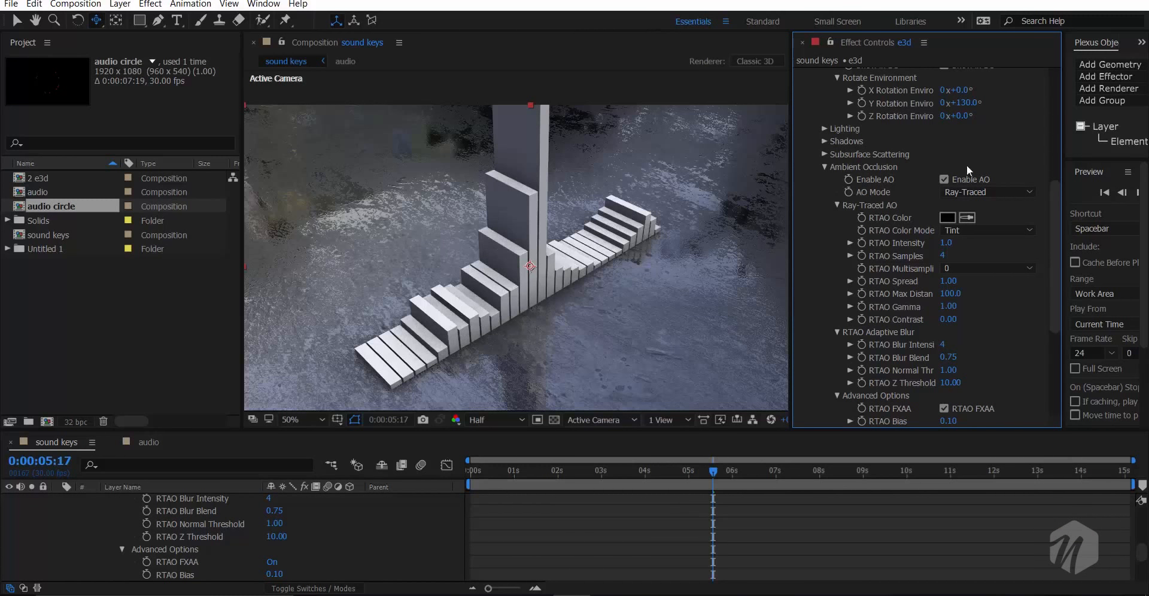
{"action": "left_click", "coordinate": [945, 179]}
{"action": "left_click", "coordinate": [944, 179]}
{"action": "left_click", "coordinate": [977, 198]}
{"action": "left_click", "coordinate": [981, 207]}
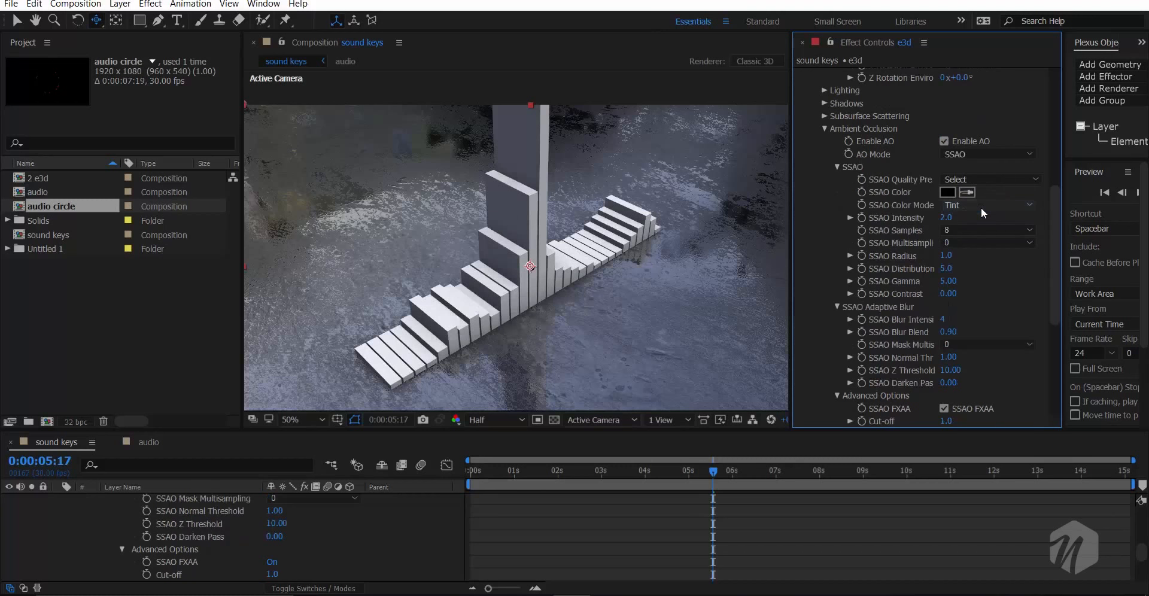
- Set the SSAO Intensity to 4.9, return to the start of the composition and save the project
{"action": "left_click_drag", "start_coordinate": [949, 219], "coordinate": [974, 219]}
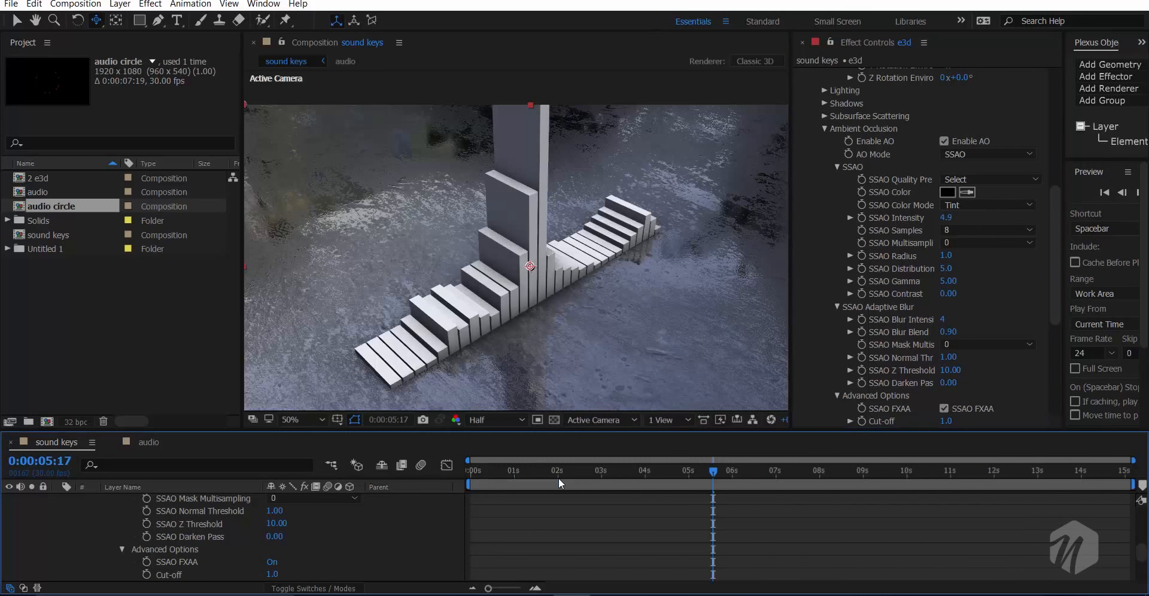
{"action": "left_click", "coordinate": [558, 478]}
{"action": "left_click_drag", "start_coordinate": [558, 478], "coordinate": [469, 475]}
{"action": "scroll", "coordinate": [75, 528], "scroll_direction": "up", "scroll_amount": 10}
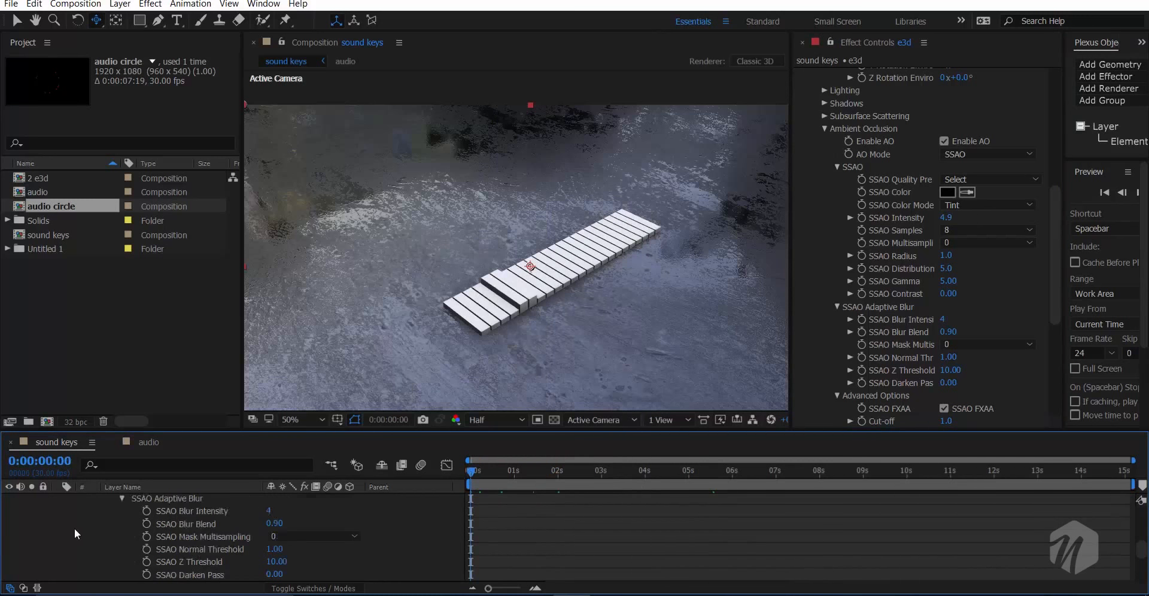
{"action": "scroll", "coordinate": [75, 526], "scroll_direction": "up", "scroll_amount": 5}
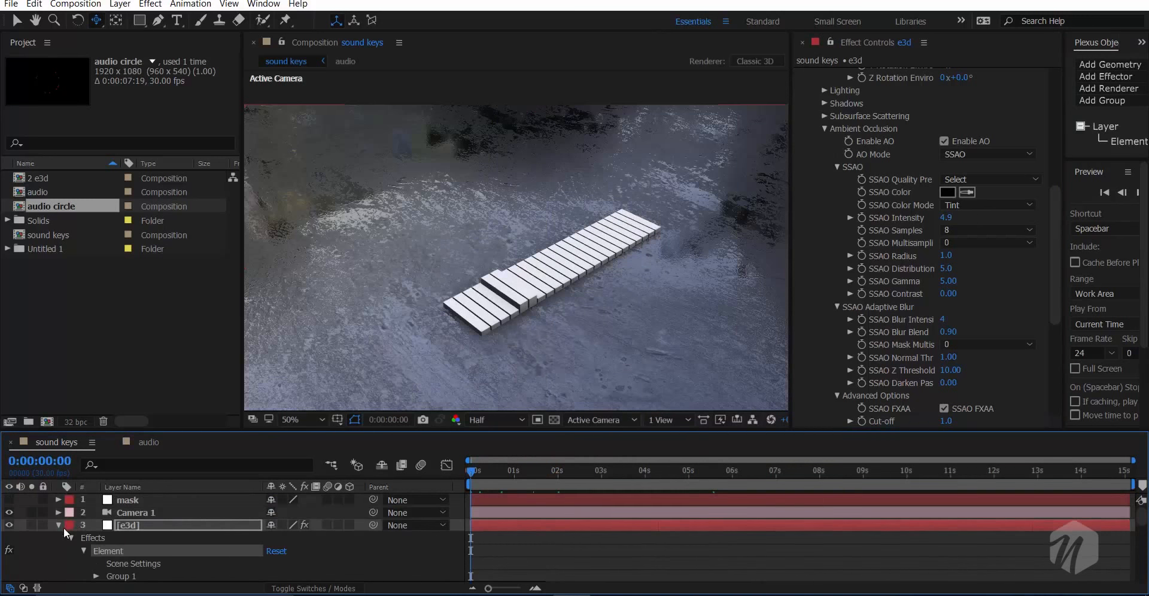
{"action": "left_click", "coordinate": [59, 526]}
{"action": "key", "text": "ctrl+s"}
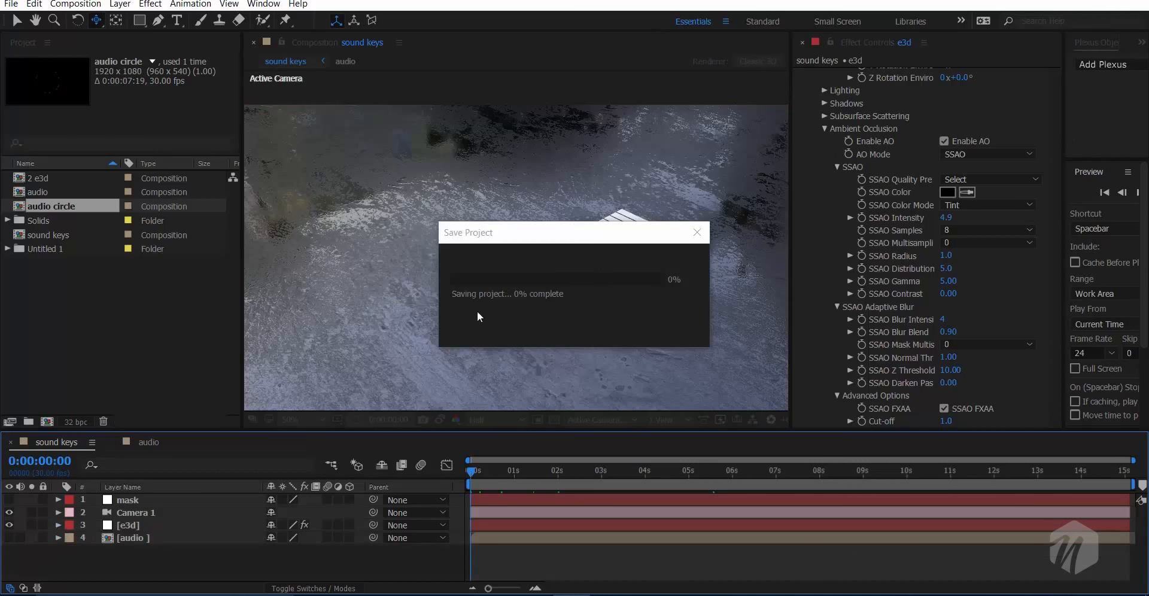
{"action": "scroll", "coordinate": [549, 285], "scroll_direction": "up", "scroll_amount": 1}
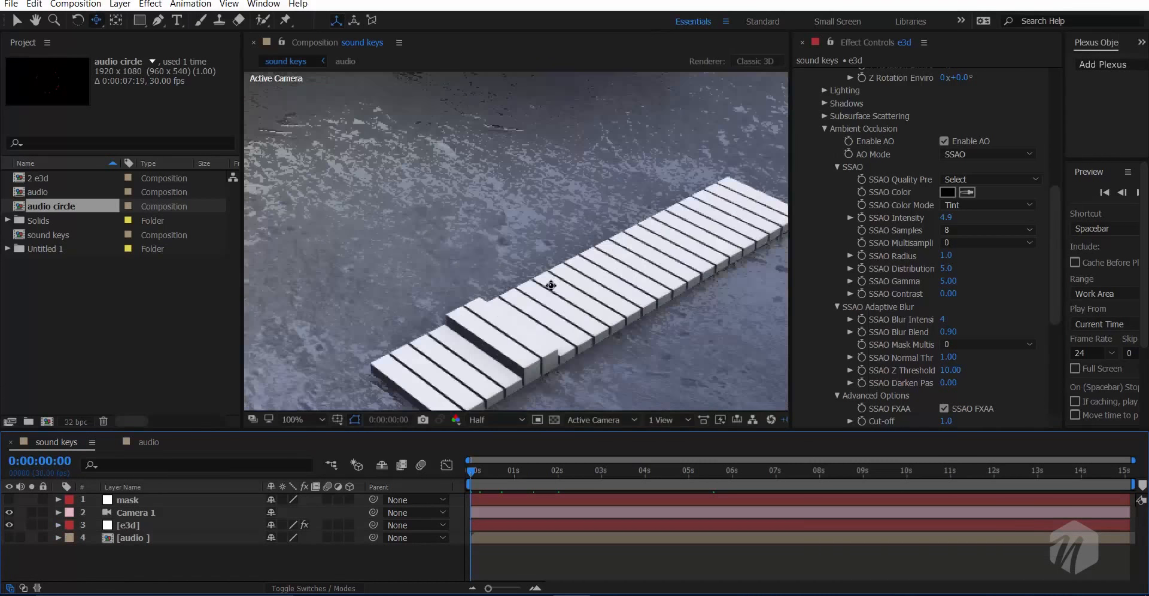
{"action": "scroll", "coordinate": [536, 293], "scroll_direction": "down", "scroll_amount": 1}
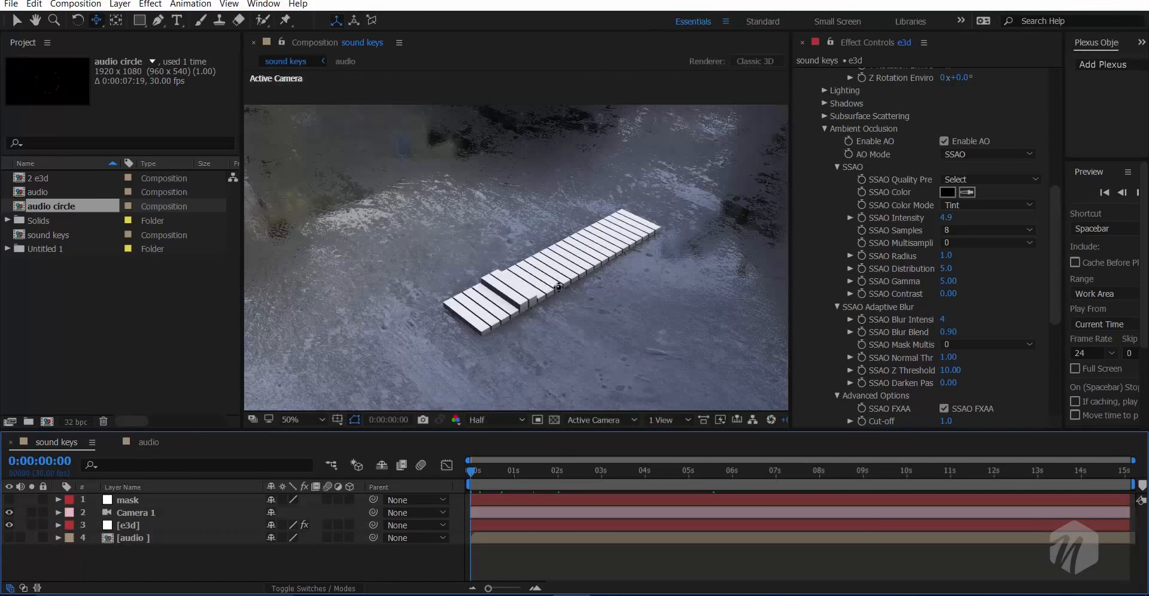
- Import Skiing - 2496.mp4 and add it to sound keys as a hidden layer below all the others
{"action": "left_click", "coordinate": [89, 326]}
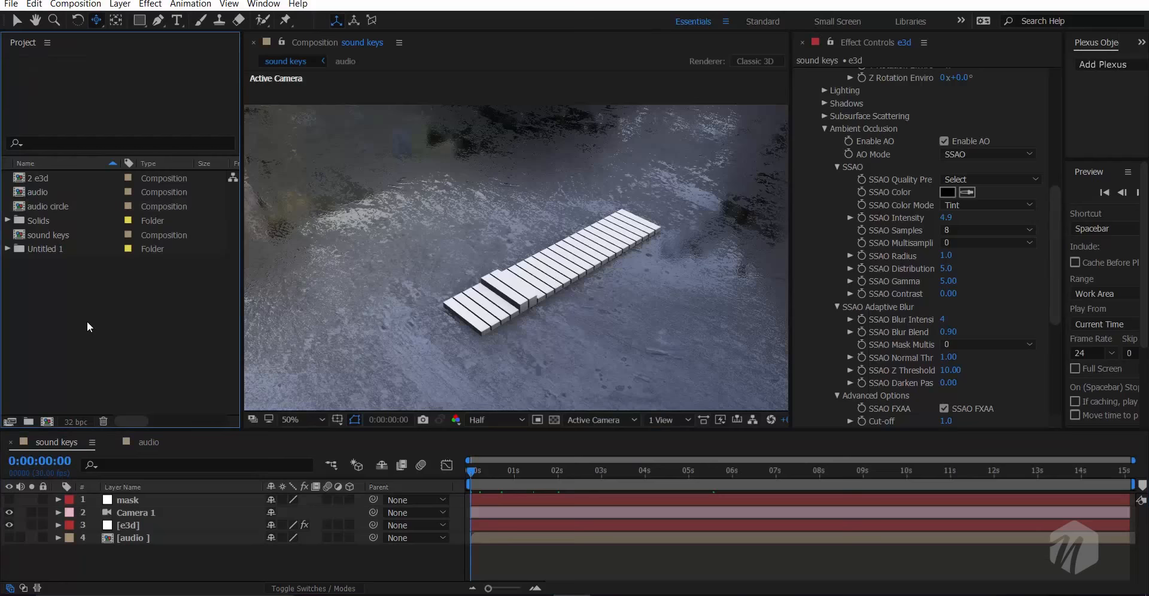
{"action": "double_click", "coordinate": [179, 321]}
{"action": "left_click", "coordinate": [965, 569]}
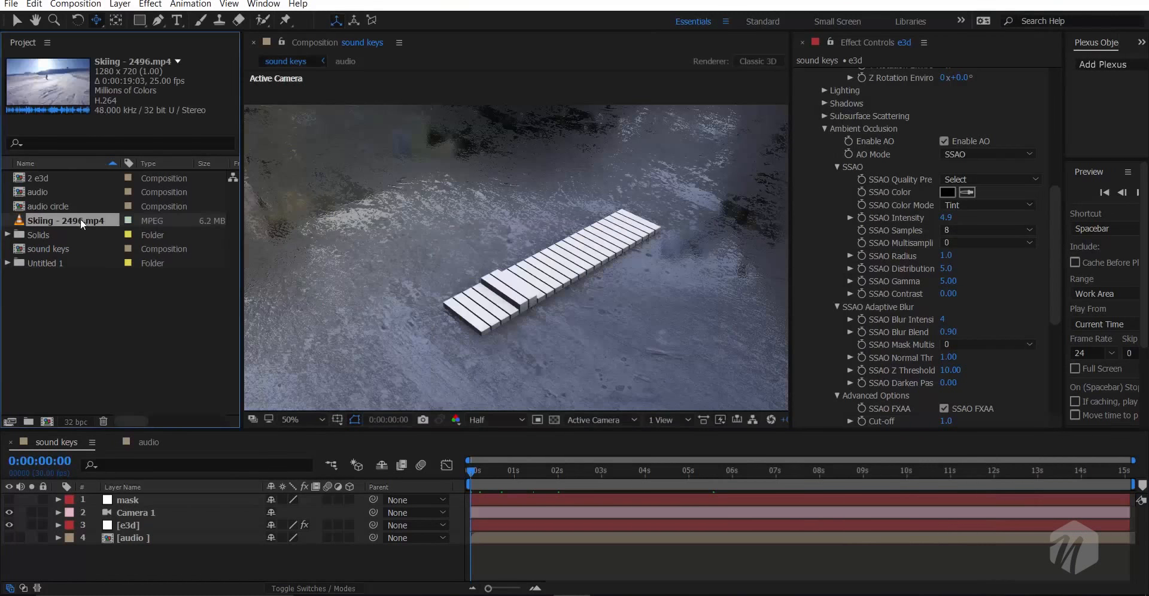
{"action": "left_click_drag", "start_coordinate": [80, 220], "coordinate": [216, 568]}
{"action": "left_click", "coordinate": [9, 551]}
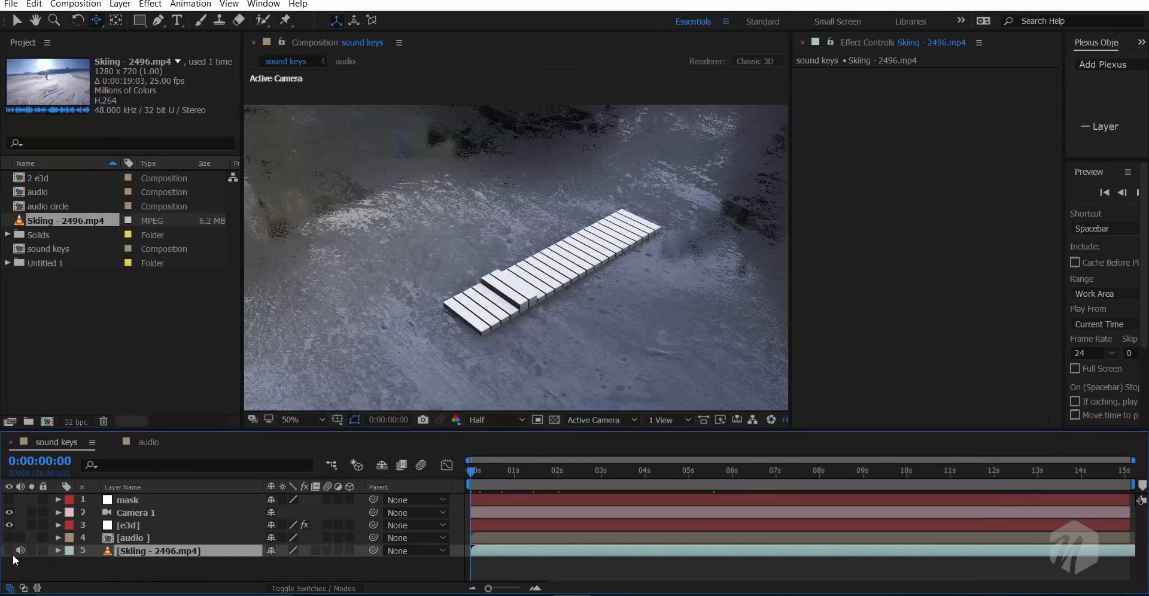
- Assign Skiing - 2496.mp4 as Layer 1 of the Custom Texture Maps in the e3d layer's Element effect
{"action": "left_click", "coordinate": [139, 526]}
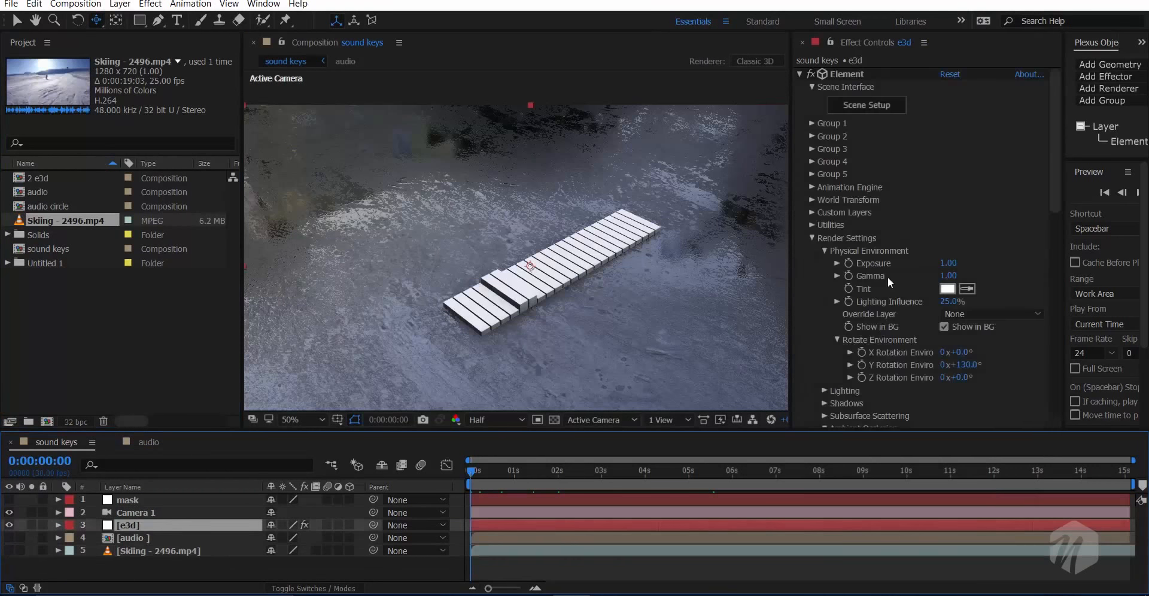
{"action": "left_click", "coordinate": [809, 241]}
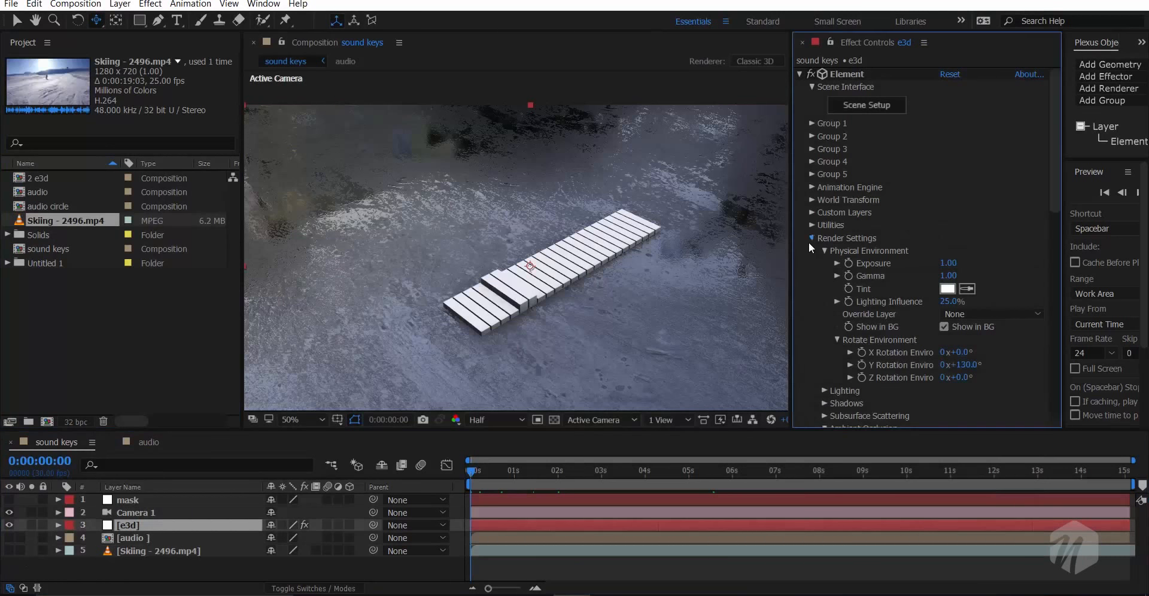
{"action": "left_click", "coordinate": [812, 211]}
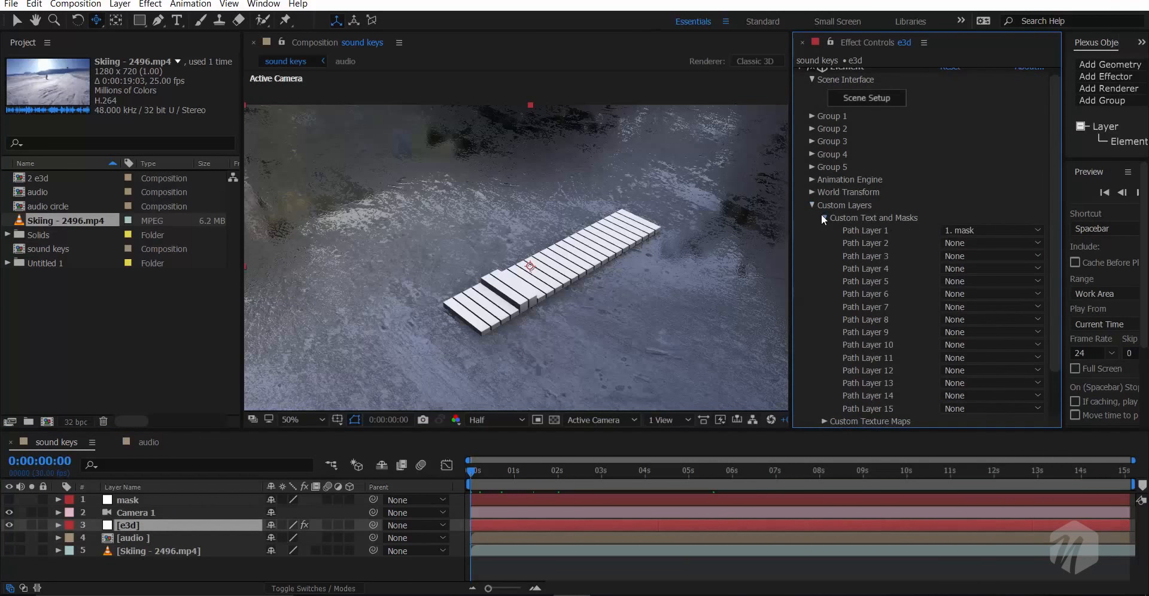
{"action": "left_click", "coordinate": [824, 218]}
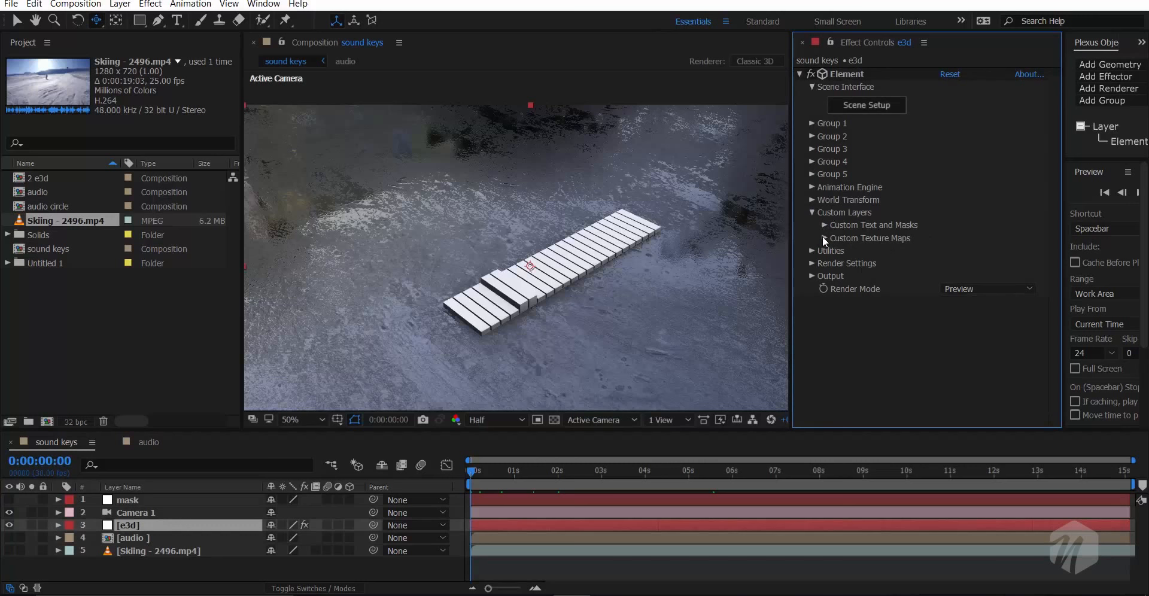
{"action": "left_click", "coordinate": [823, 237]}
{"action": "left_click", "coordinate": [973, 167]}
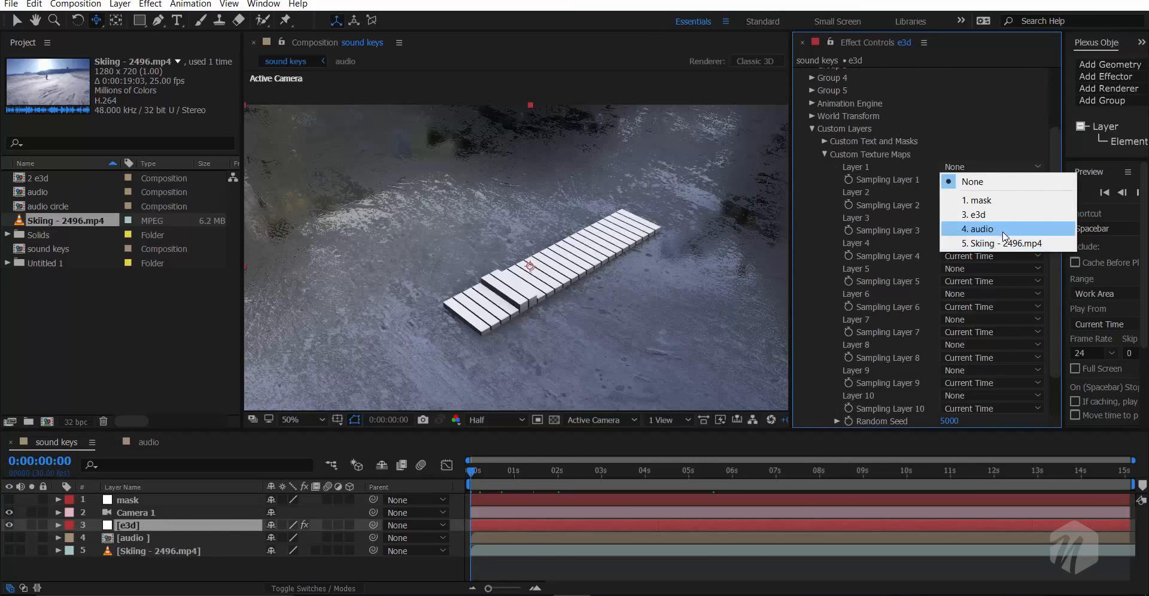
{"action": "left_click", "coordinate": [1007, 243]}
{"action": "left_click", "coordinate": [809, 128]}
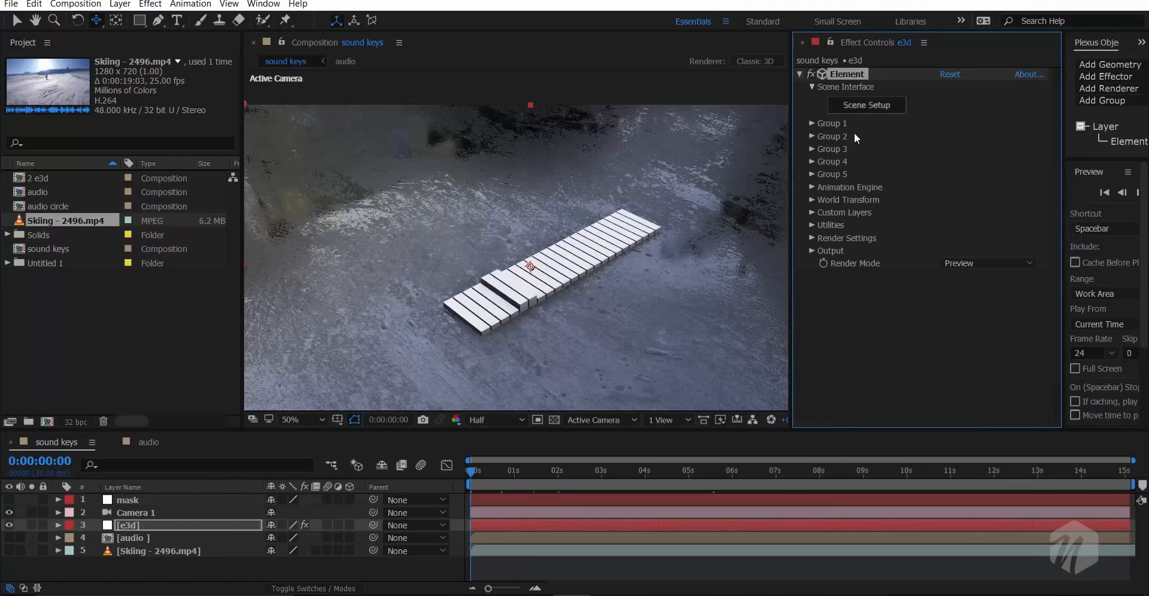
- In Element's Scene Setup, set the Diffuse texture of the extrusion's Bevel 1 material to Custom Layer 1 and accept the scene
{"action": "left_click", "coordinate": [868, 106]}
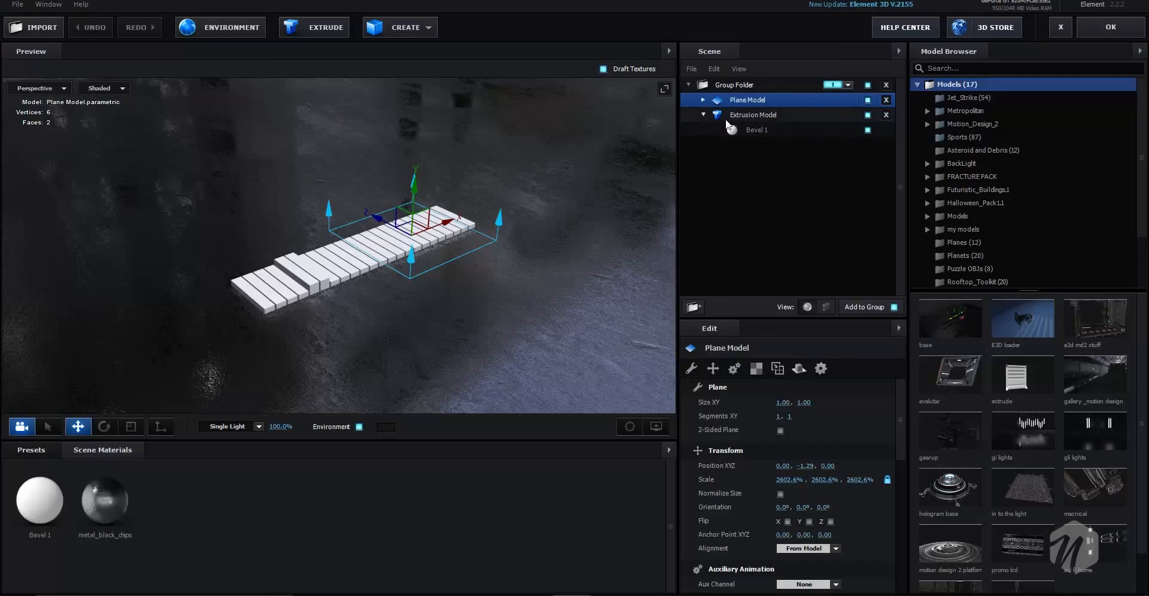
{"action": "left_click", "coordinate": [744, 117]}
{"action": "scroll", "coordinate": [576, 206], "scroll_direction": "up", "scroll_amount": 3}
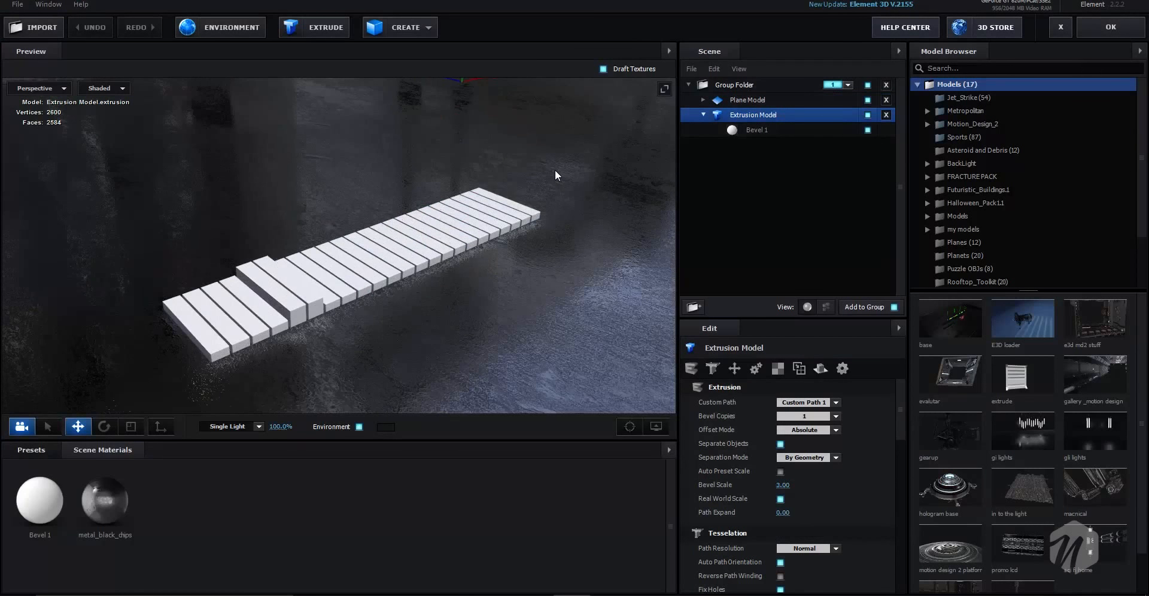
{"action": "scroll", "coordinate": [544, 192], "scroll_direction": "up", "scroll_amount": 2}
{"action": "left_click", "coordinate": [758, 131]}
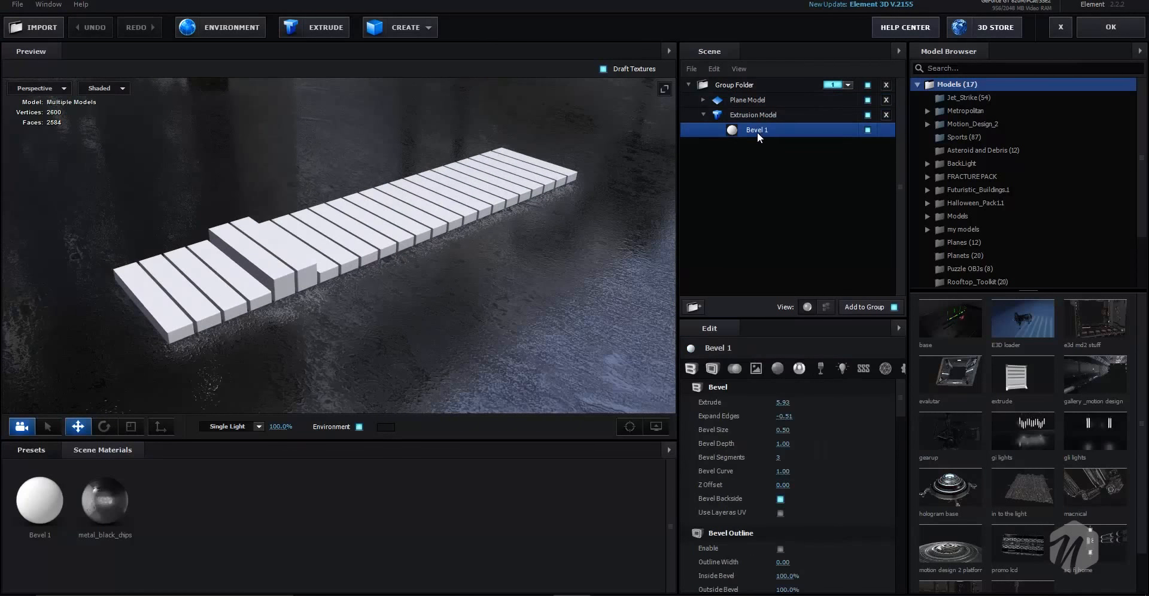
{"action": "left_click", "coordinate": [778, 368]}
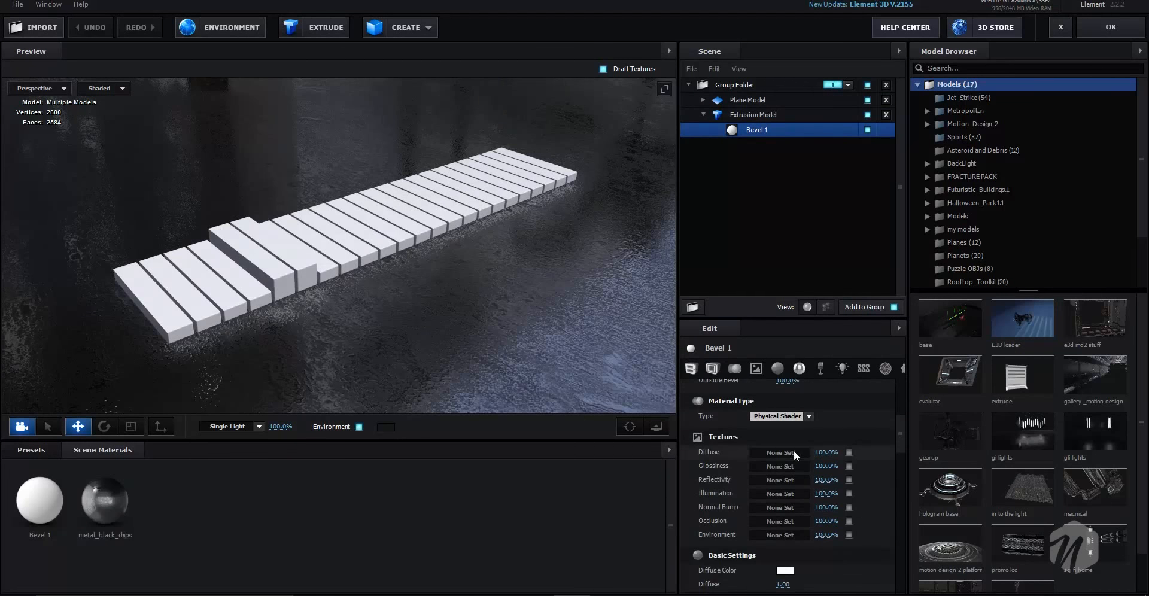
{"action": "left_click", "coordinate": [794, 450]}
{"action": "left_click", "coordinate": [777, 375]}
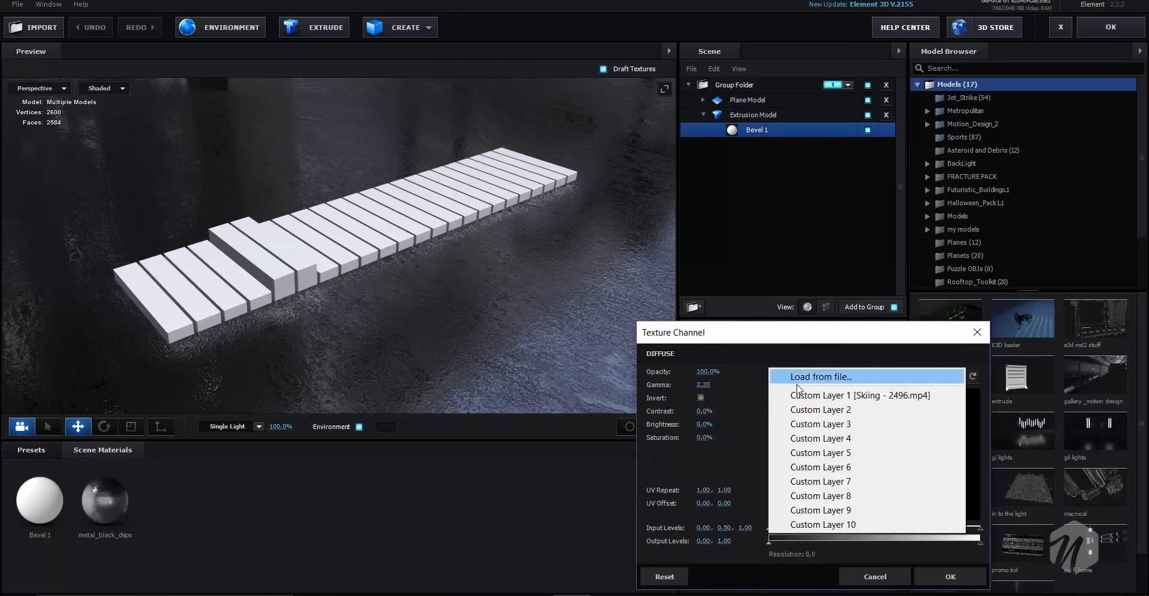
{"action": "left_click", "coordinate": [850, 393]}
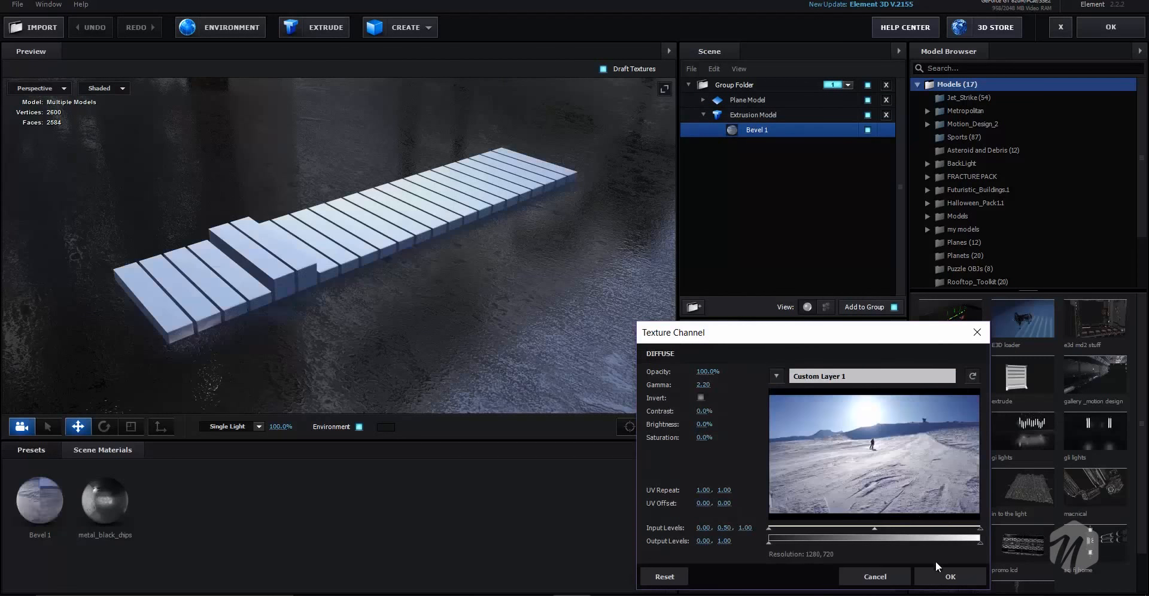
{"action": "left_click", "coordinate": [945, 579]}
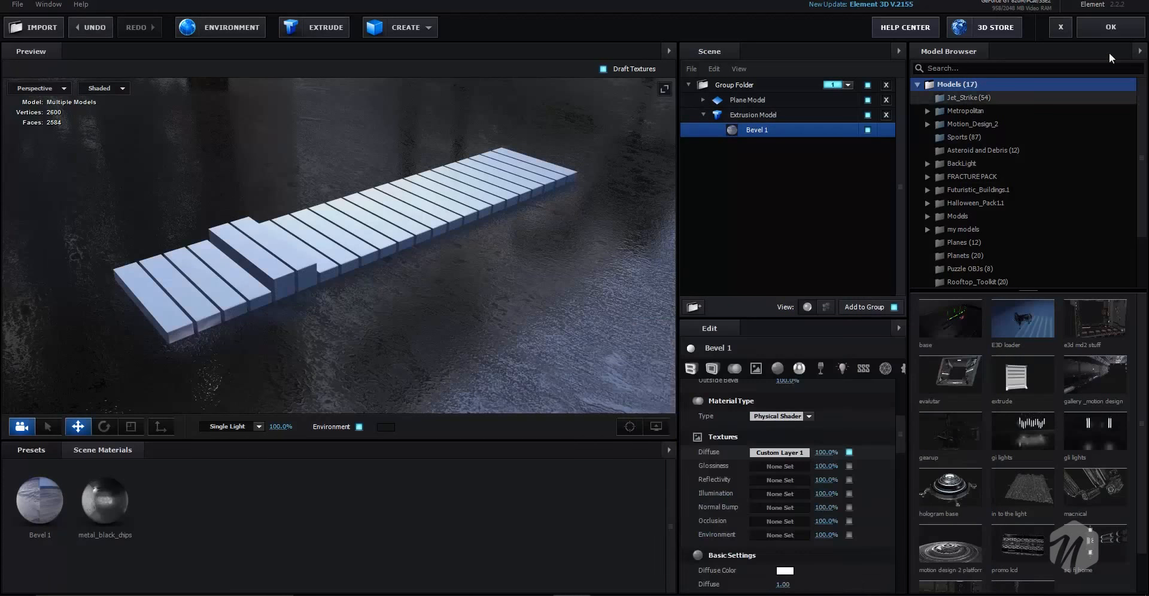
{"action": "left_click", "coordinate": [1114, 28]}
- Check the video-textured keys at several times along the sound keys composition
{"action": "left_click", "coordinate": [584, 475]}
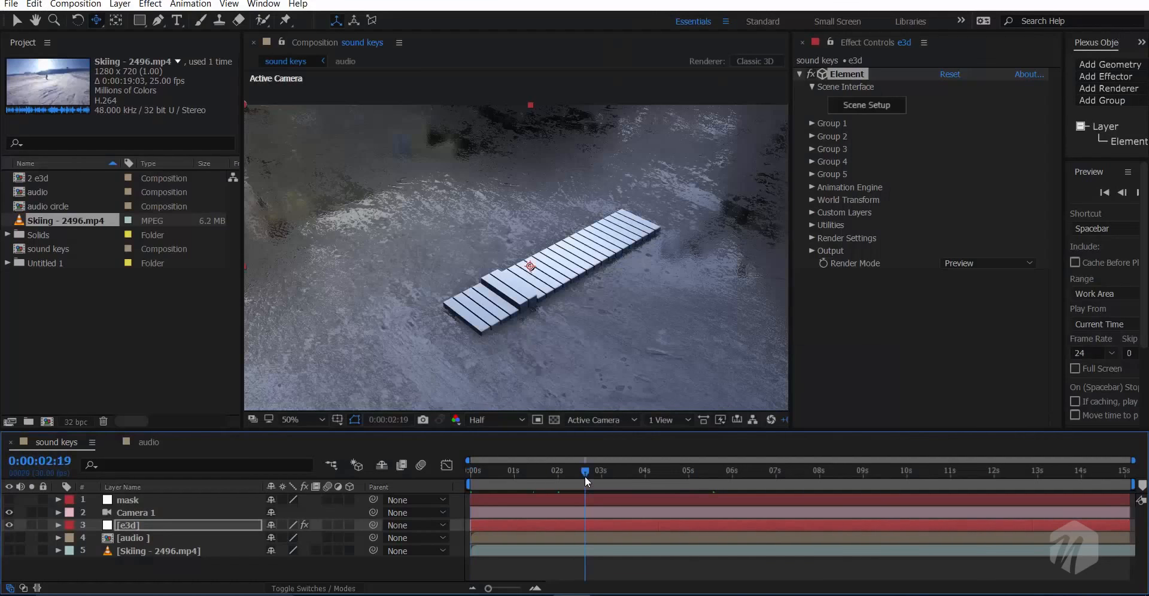
{"action": "left_click", "coordinate": [555, 472]}
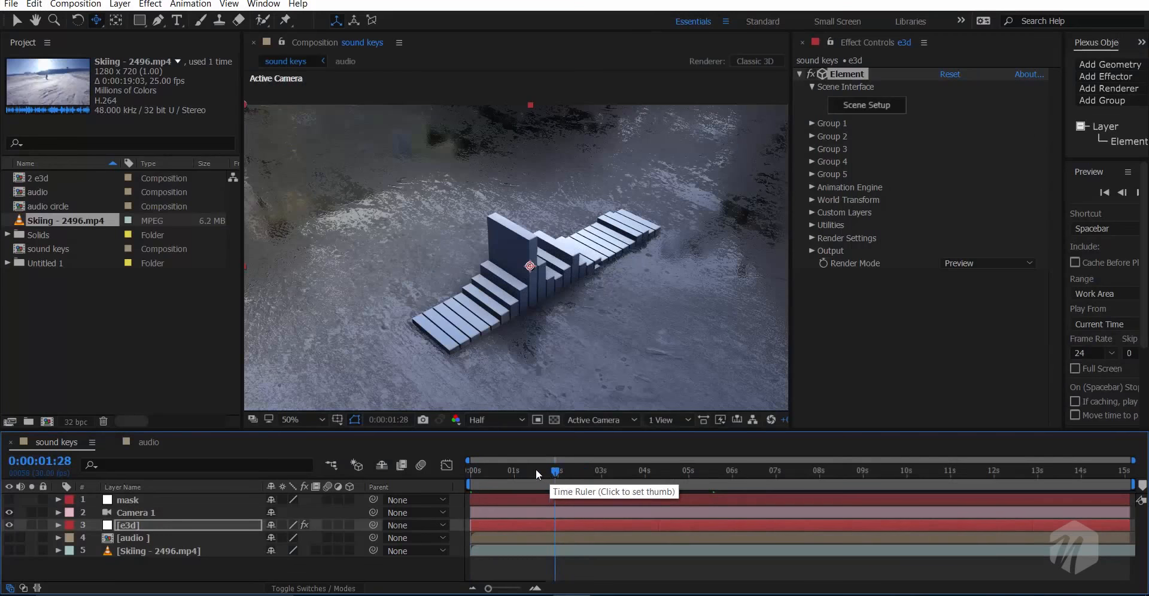
{"action": "left_click", "coordinate": [534, 470]}
{"action": "left_click", "coordinate": [568, 471]}
{"action": "left_click", "coordinate": [621, 470]}
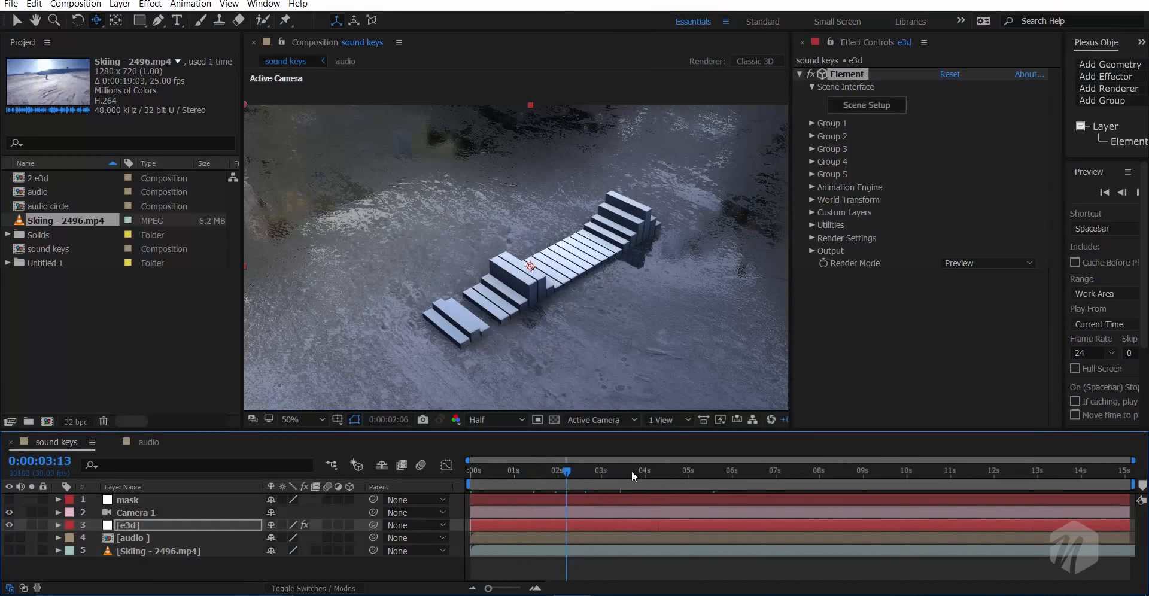
{"action": "left_click", "coordinate": [653, 470]}
{"action": "left_click", "coordinate": [681, 470]}
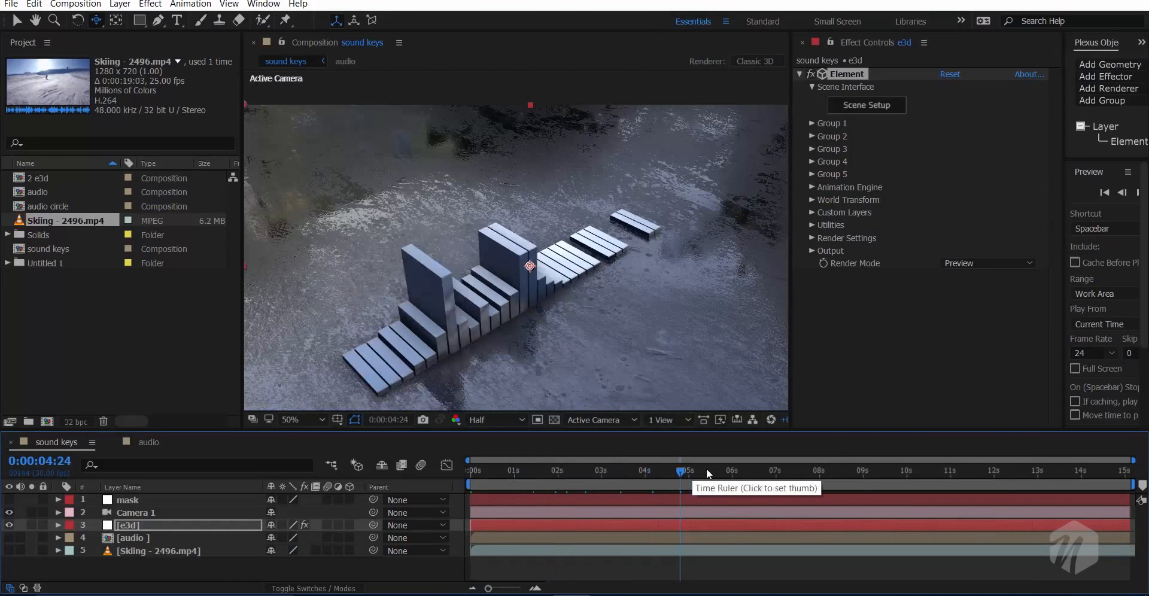
{"action": "left_click", "coordinate": [709, 470]}
{"action": "left_click", "coordinate": [734, 470]}
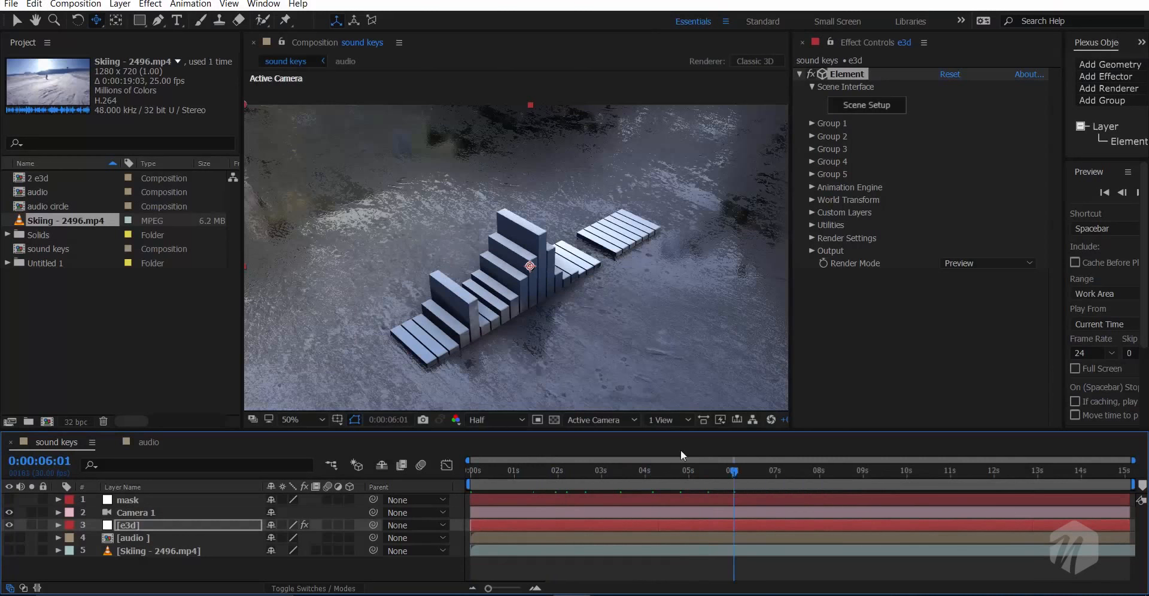
{"action": "key", "text": "slash"}
{"action": "key", "text": "comma"}
- Create a new square composition 1080 x 1080 px
{"action": "left_click", "coordinate": [49, 423]}
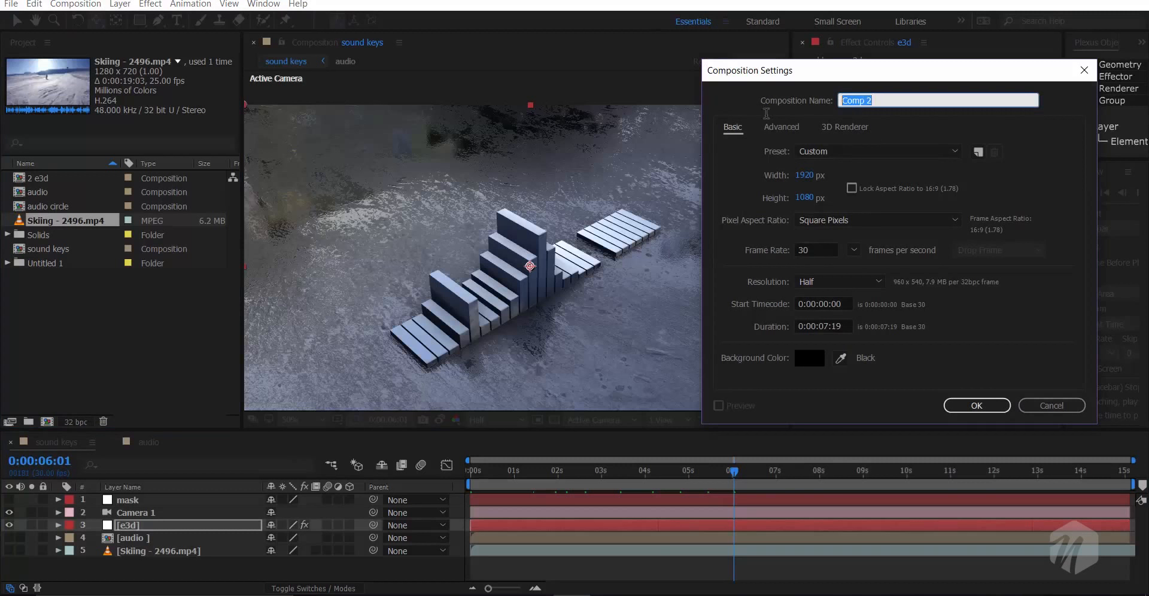
{"action": "left_click", "coordinate": [805, 176]}
{"action": "type", "text": "408"}
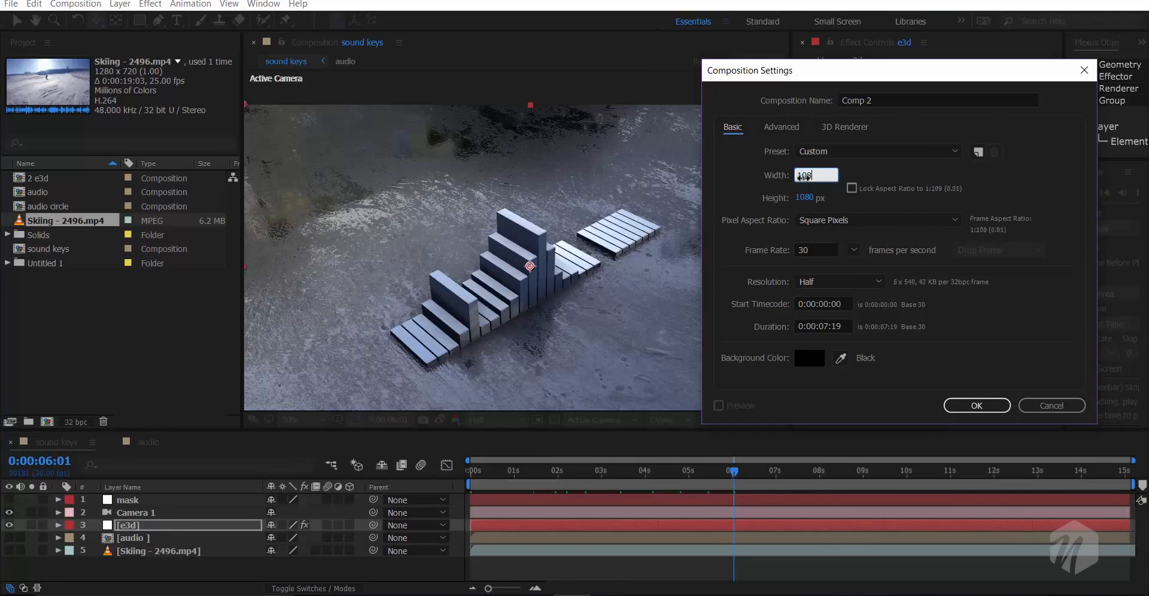
{"action": "type", "text": "0"}
{"action": "key", "text": "Return"}
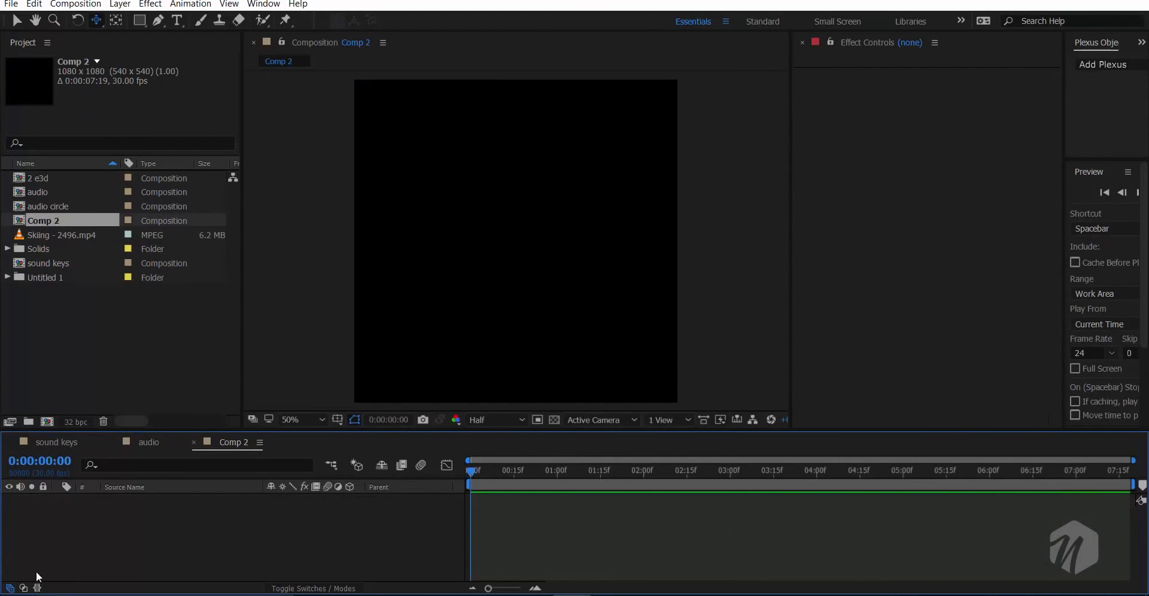
- Add a white comp-size solid to Comp 2 and apply the Tint effect to it
{"action": "right_click", "coordinate": [36, 576]}
{"action": "mouse_move", "coordinate": [150, 440]}
{"action": "left_click", "coordinate": [336, 474]}
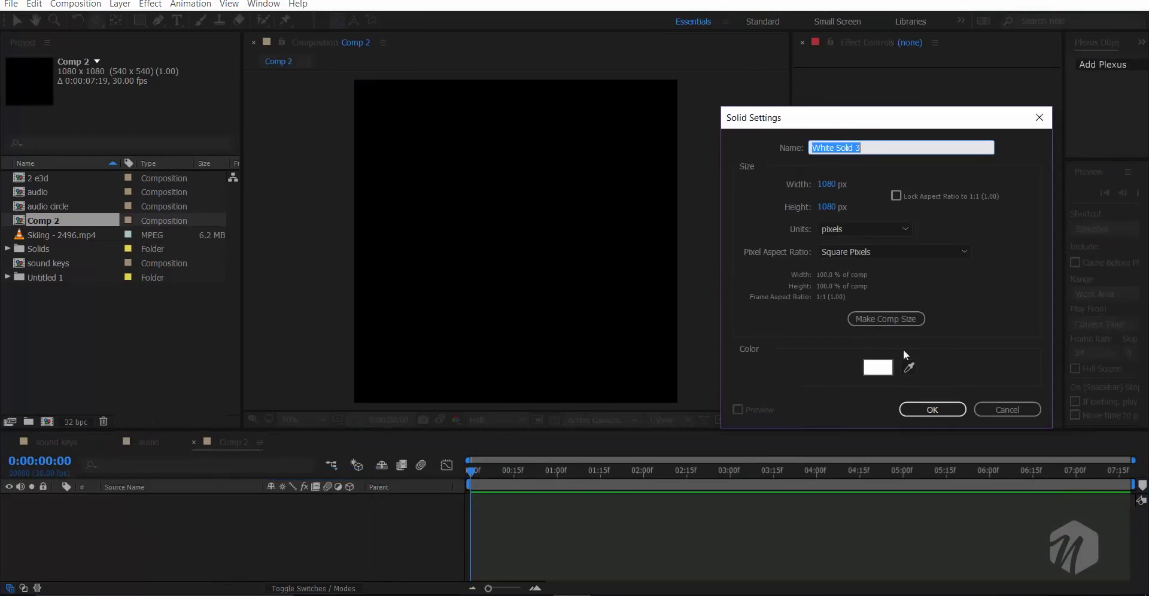
{"action": "left_click", "coordinate": [932, 408]}
{"action": "key", "text": "ctrl+space"}
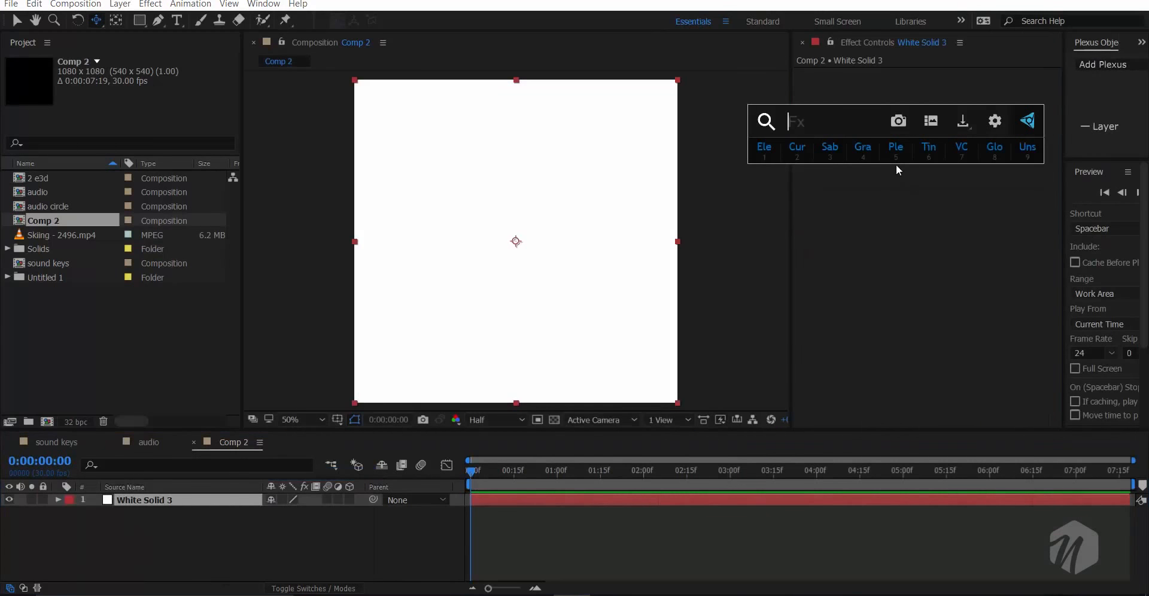
{"action": "type", "text": "tint"}
{"action": "key", "text": "Return"}
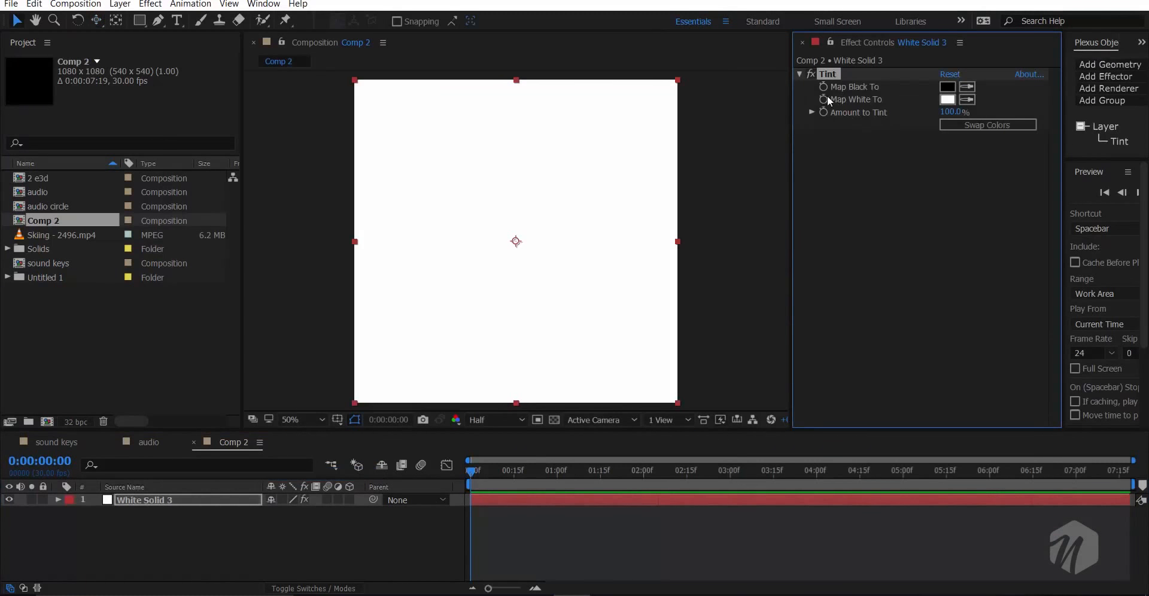
- Add the expression wiggle(2,100) to Tint's Map White To, preview the animation and move to 0:00:00:25
{"action": "left_click", "coordinate": [826, 97], "text": "alt"}
{"action": "type", "text": "wiggle(2,100"}
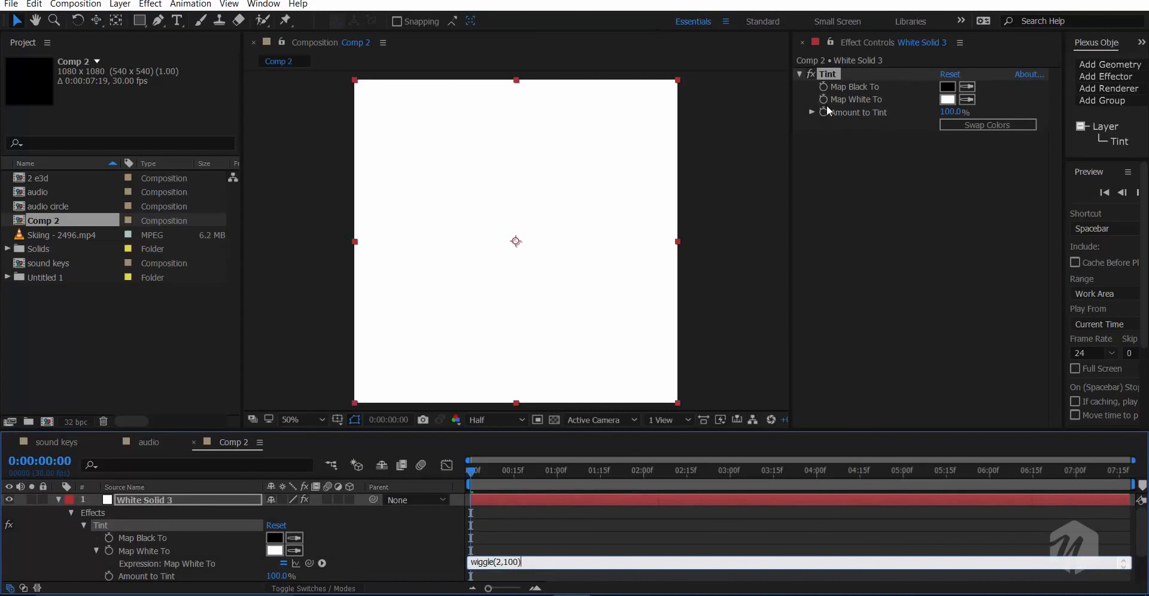
{"action": "left_click", "coordinate": [486, 520]}
{"action": "key", "text": "space"}
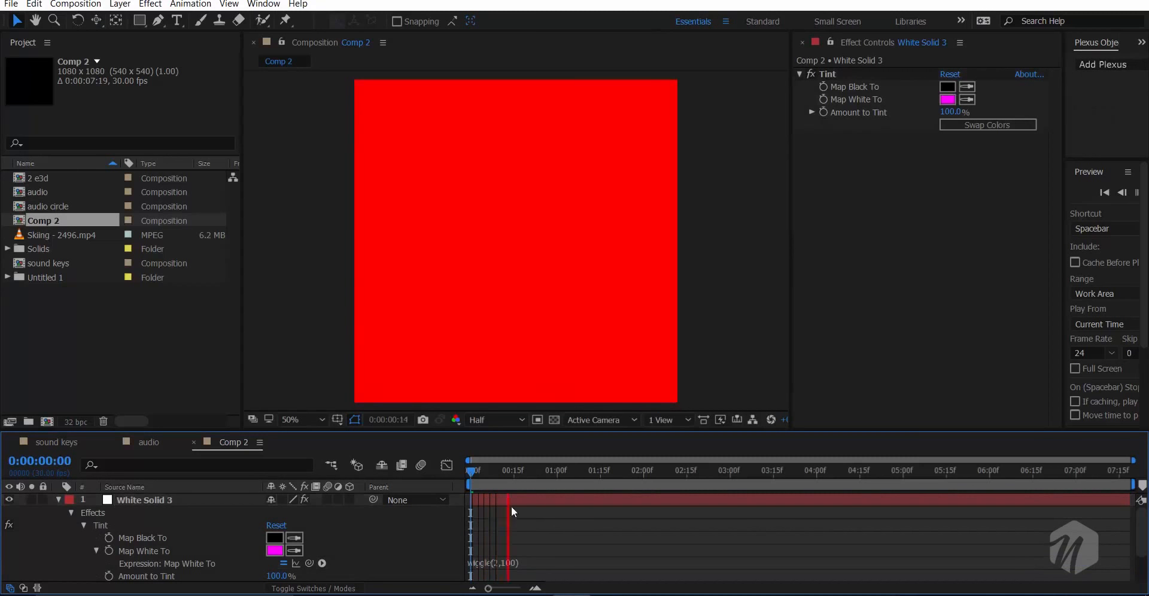
{"action": "left_click", "coordinate": [59, 501]}
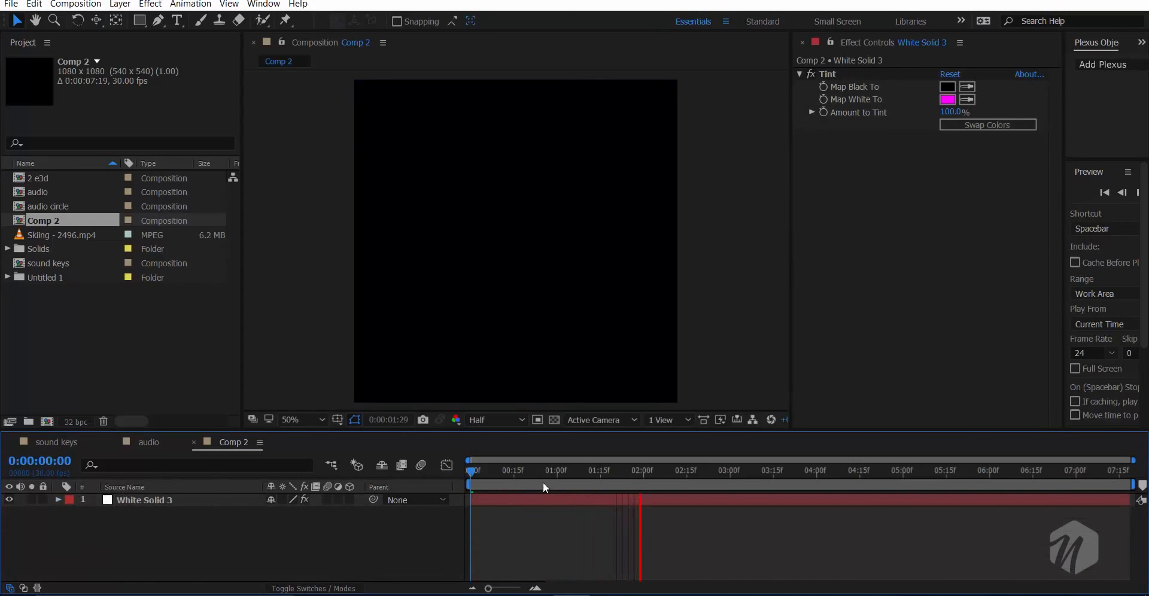
{"action": "left_click", "coordinate": [543, 474]}
{"action": "left_click", "coordinate": [139, 20]}
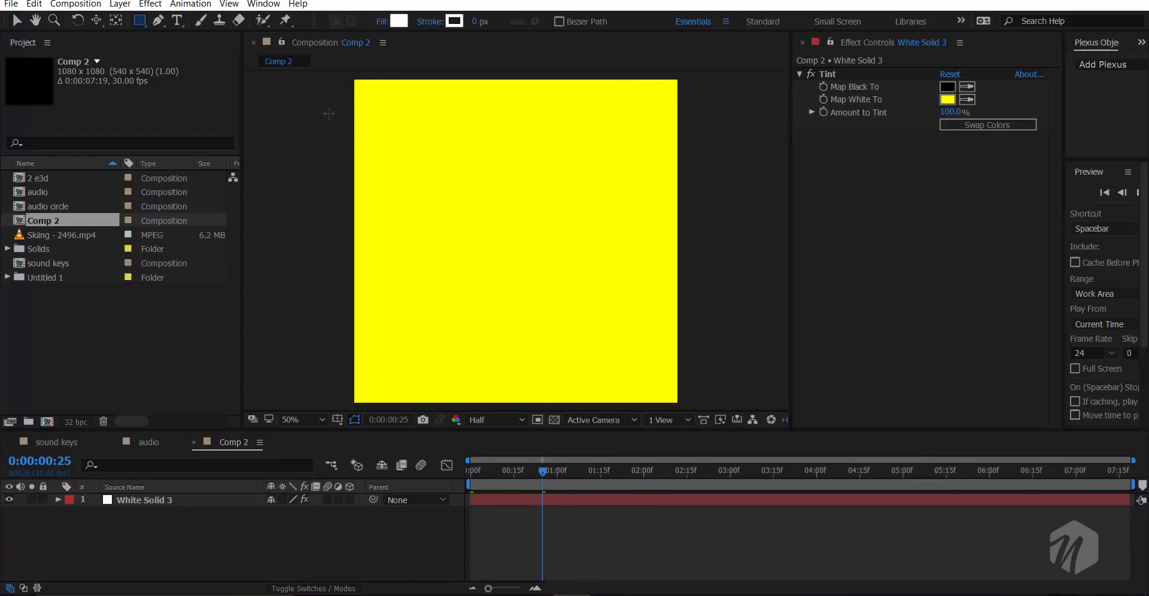
{"action": "left_click_drag", "start_coordinate": [327, 82], "coordinate": [372, 402]}
{"action": "left_click", "coordinate": [160, 497]}
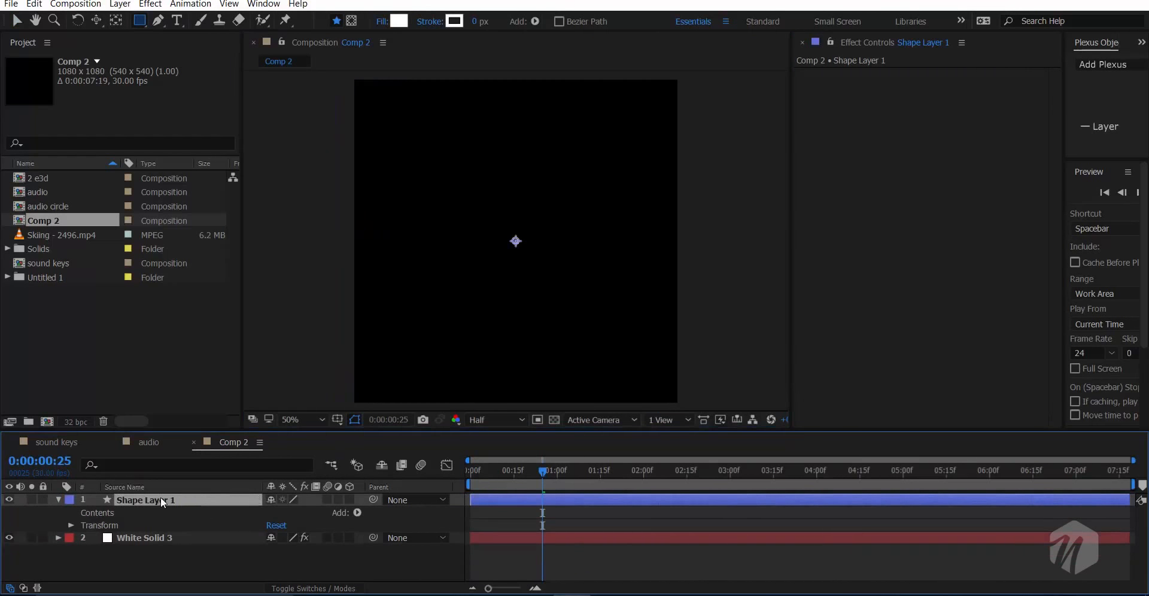
{"action": "key", "text": "Delete"}
- Draw five full-height rectangular masks of varying widths across White Solid 3 to form separate vertical stripes
{"action": "left_click", "coordinate": [169, 501]}
{"action": "key", "text": "comma"}
{"action": "left_click_drag", "start_coordinate": [387, 128], "coordinate": [445, 365]}
{"action": "left_click_drag", "start_coordinate": [479, 310], "coordinate": [479, 351]}
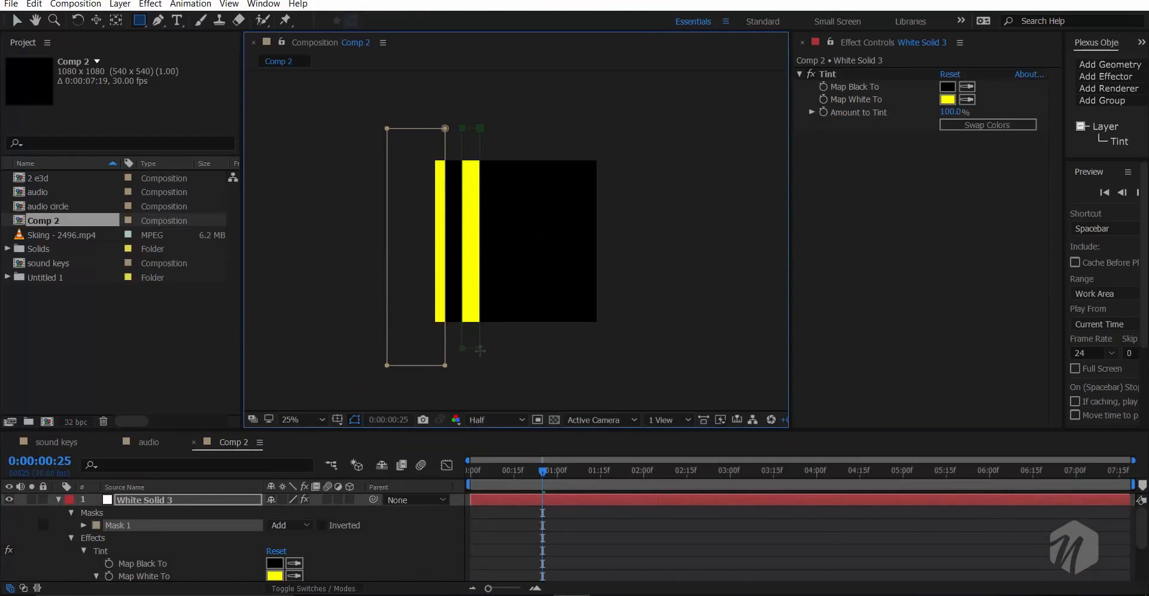
{"action": "mouse_move", "coordinate": [503, 142]}
{"action": "left_mouse_down"}
{"action": "mouse_move", "coordinate": [519, 233]}
{"action": "mouse_move", "coordinate": [514, 343]}
{"action": "mouse_move", "coordinate": [534, 160]}
{"action": "mouse_move", "coordinate": [576, 322]}
{"action": "mouse_move", "coordinate": [559, 344]}
{"action": "left_mouse_up"}
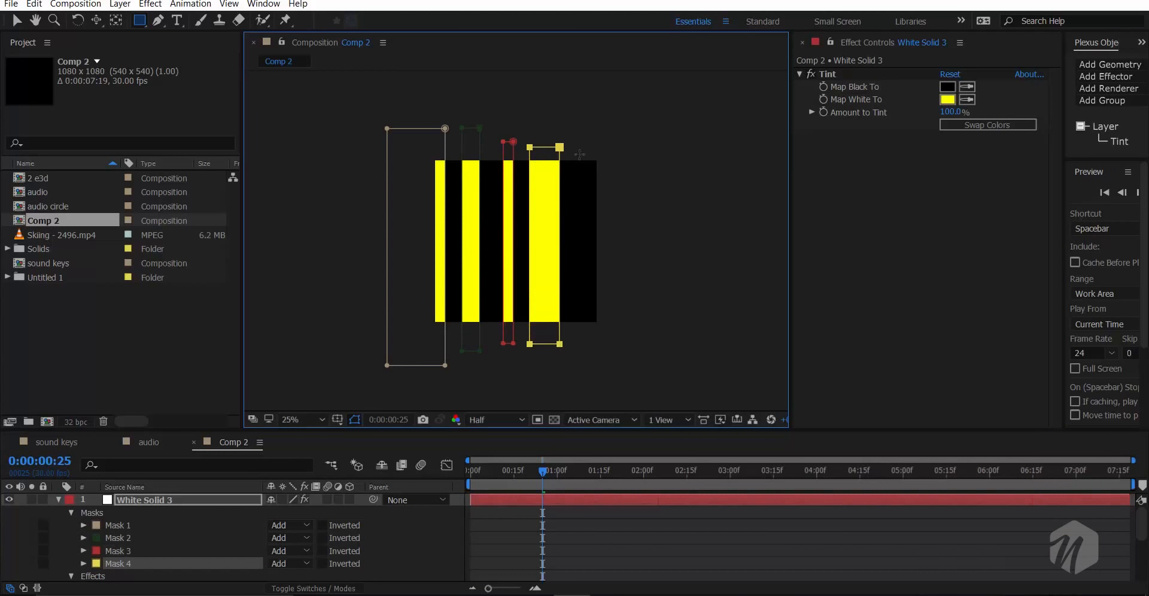
{"action": "left_click_drag", "start_coordinate": [585, 131], "coordinate": [610, 347]}
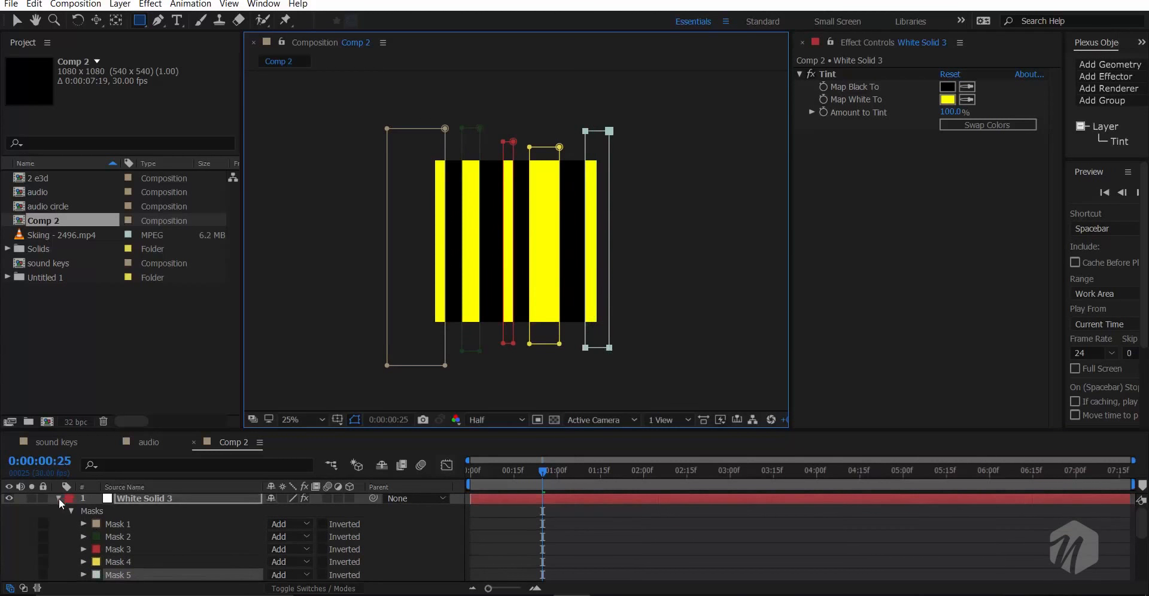
{"action": "left_click", "coordinate": [59, 498]}
- Duplicate White Solid 3 and rename the lower copy bg
{"action": "left_click", "coordinate": [132, 503]}
{"action": "key", "text": "ctrl+d"}
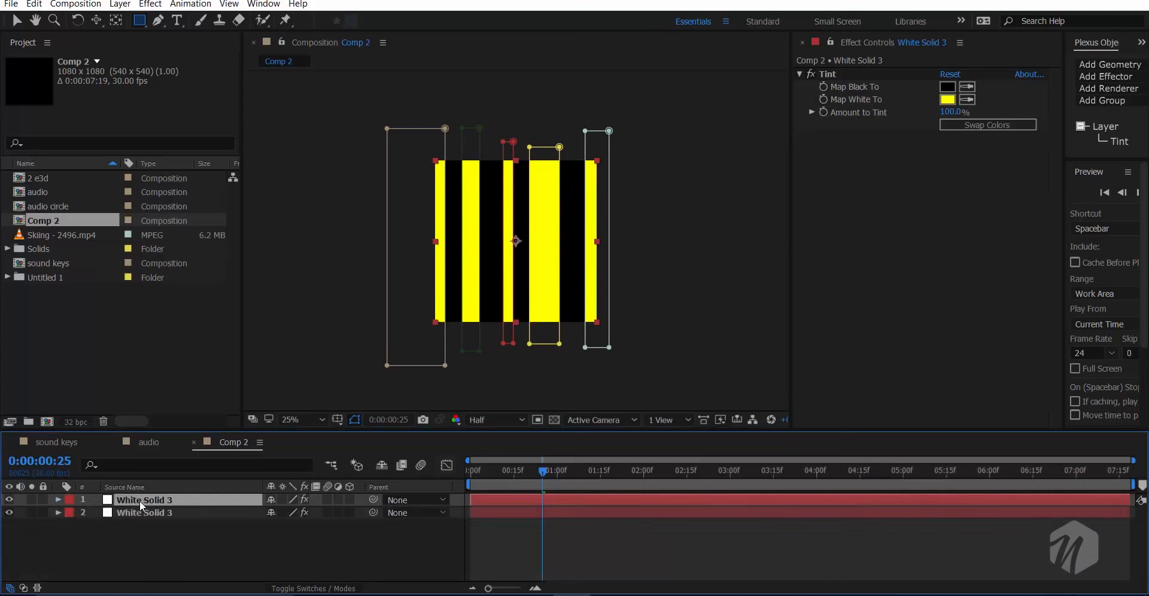
{"action": "left_click", "coordinate": [157, 511]}
{"action": "key", "text": "Return"}
{"action": "type", "text": "bg"}
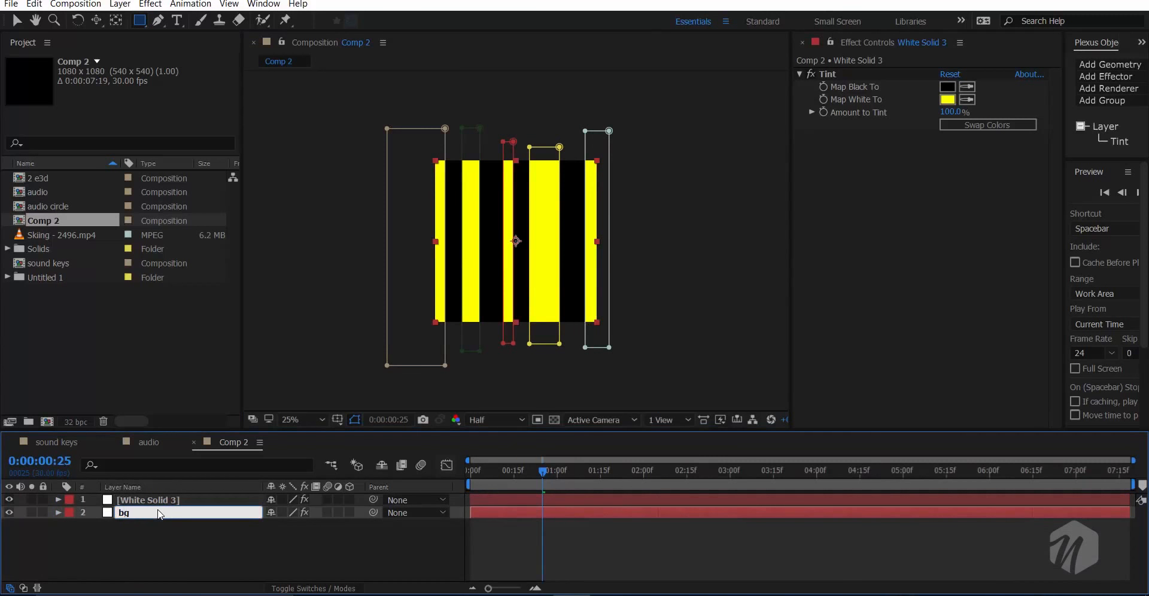
{"action": "key", "text": "Return"}
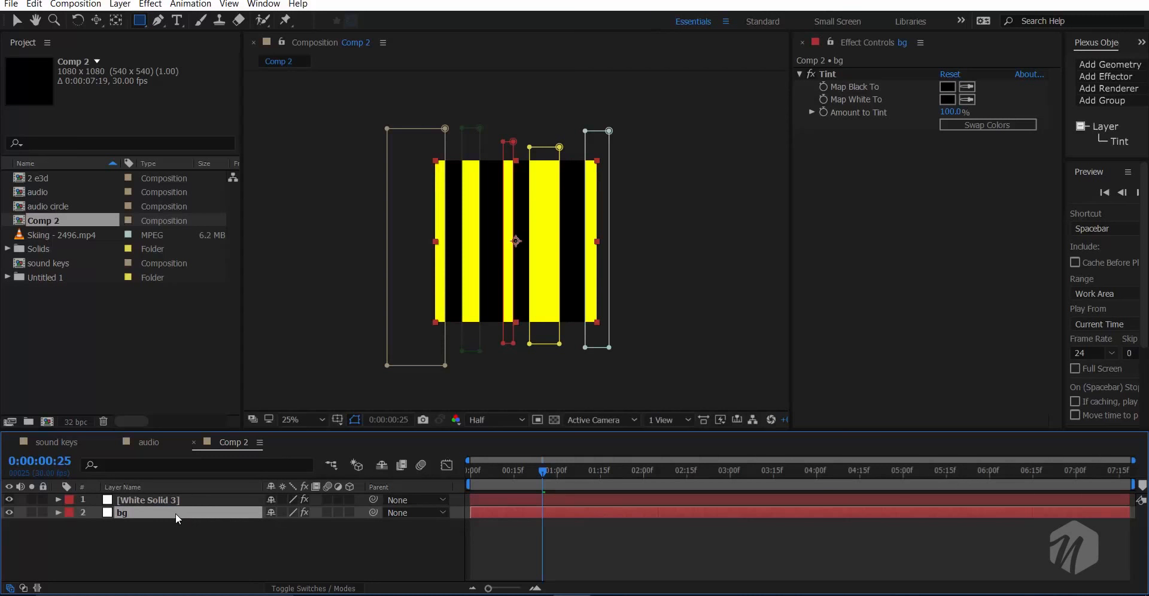
- Delete all five masks from the bg layer so it fills the whole frame
{"action": "key", "text": "m"}
{"action": "left_click", "coordinate": [83, 525]}
{"action": "left_click", "coordinate": [127, 526]}
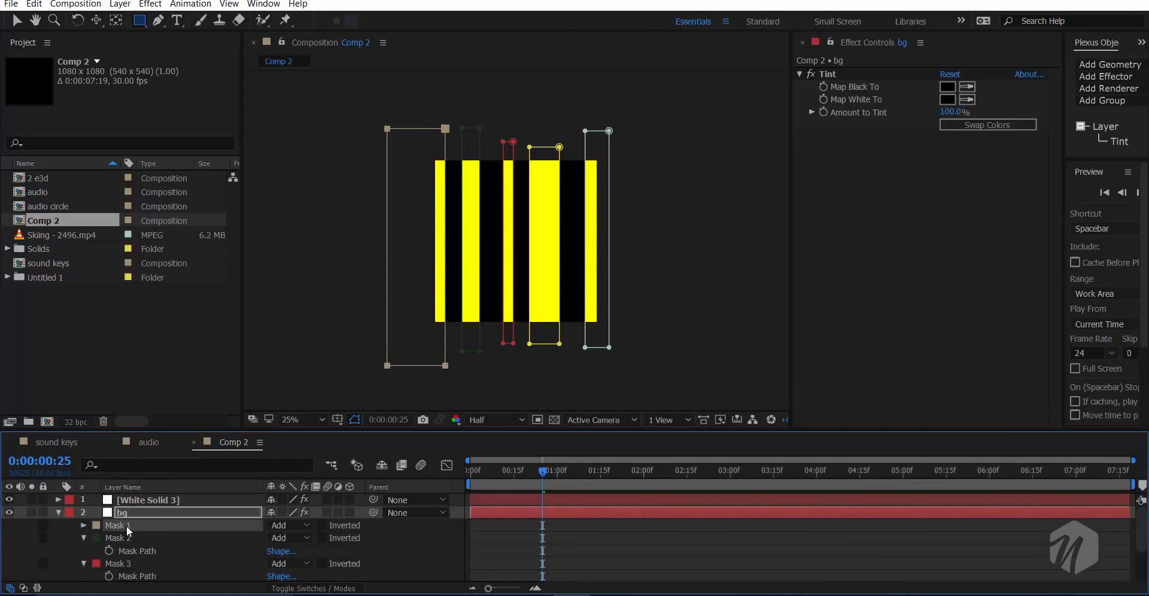
{"action": "key", "text": "ctrl+a"}
{"action": "key", "text": "m"}
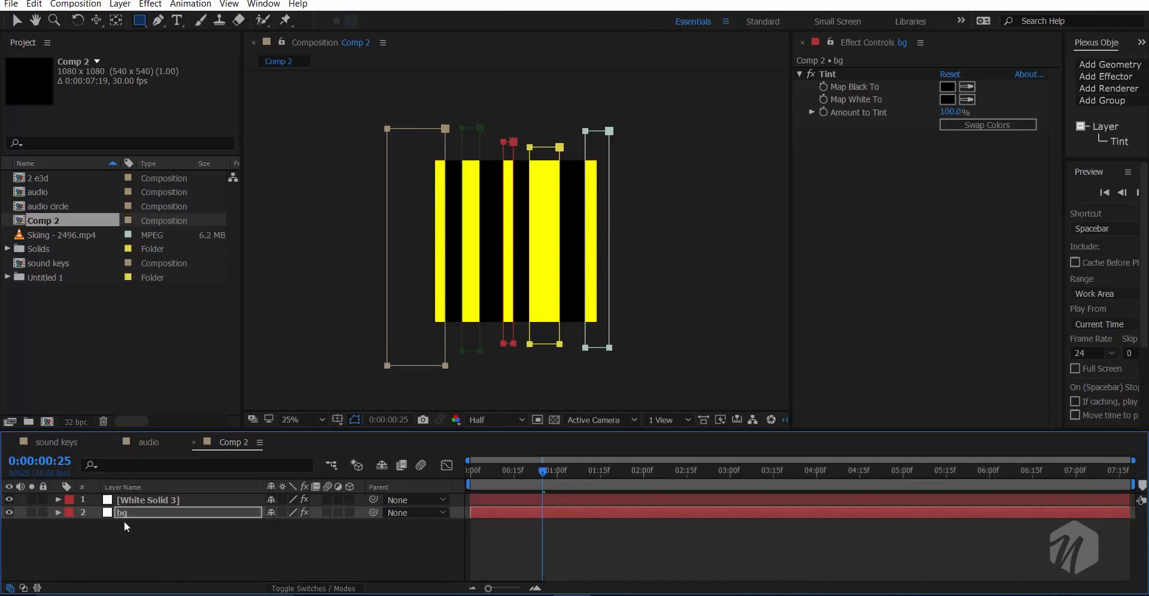
{"action": "key", "text": "m"}
{"action": "left_click", "coordinate": [83, 524]}
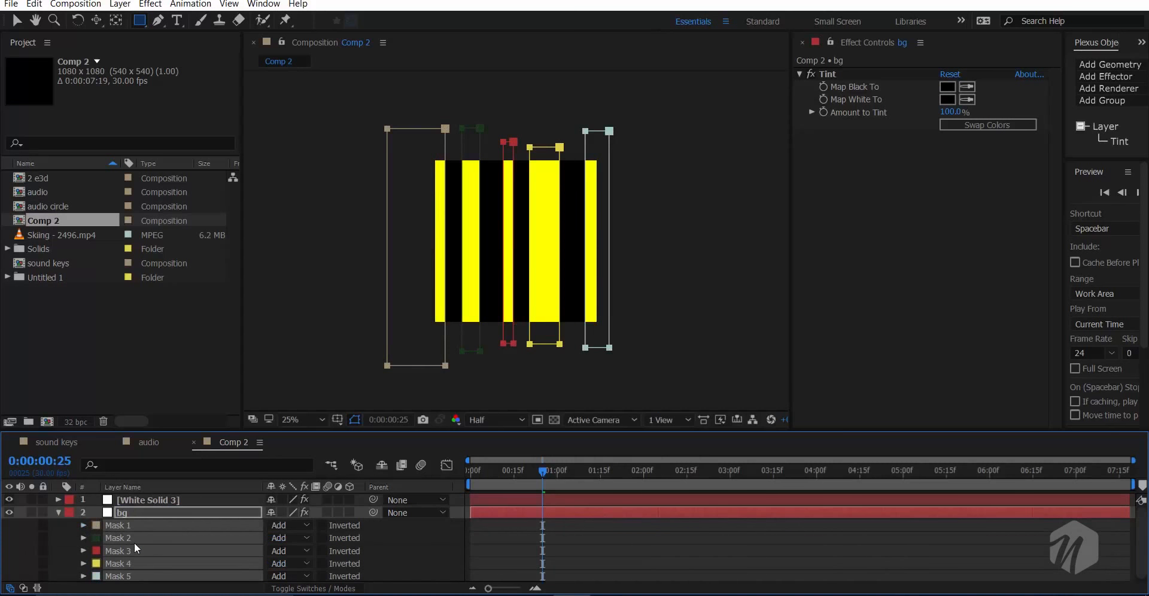
{"action": "key", "text": "Delete"}
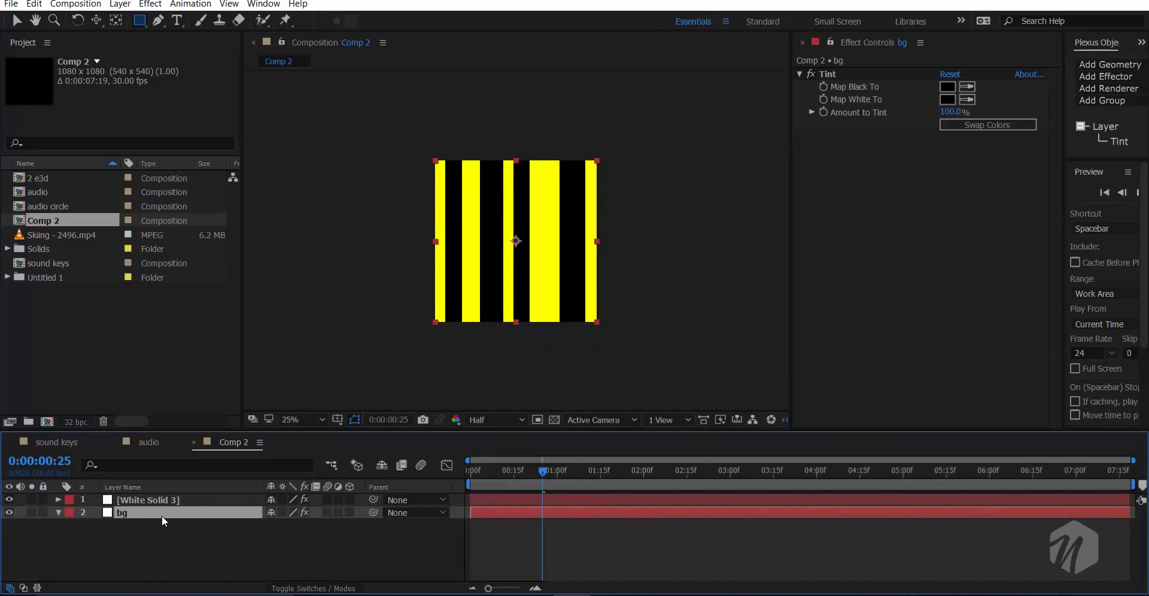
{"action": "key", "text": "ctrl+space"}
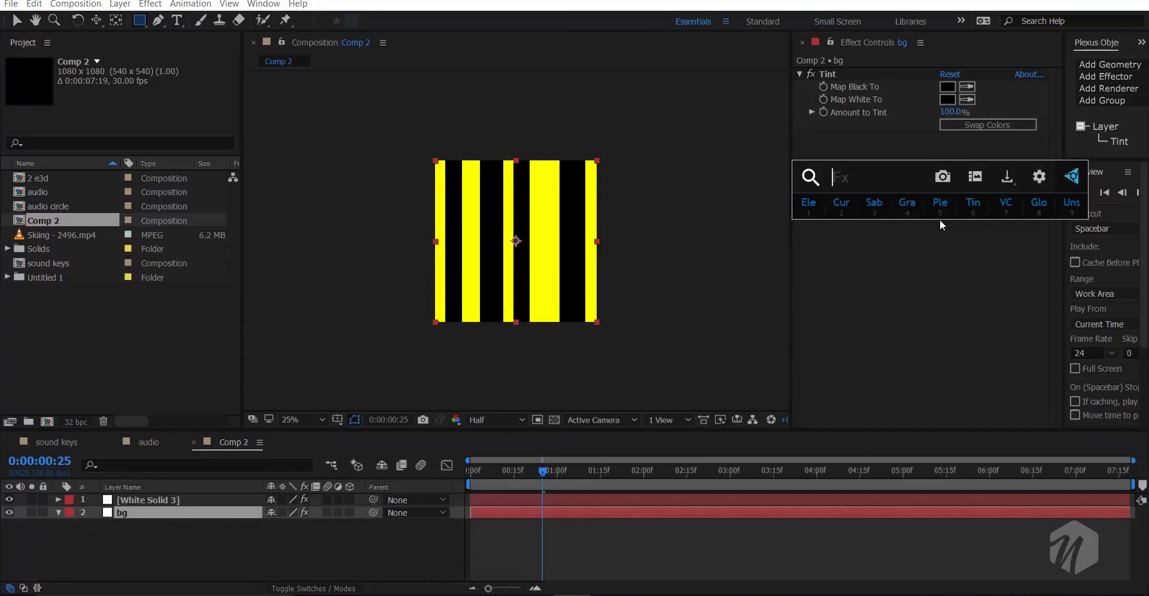
{"action": "type", "text": "cc"}
{"action": "key", "text": "Escape"}
- Apply the CC Ball Action effect to White Solid 3
{"action": "left_click", "coordinate": [125, 500]}
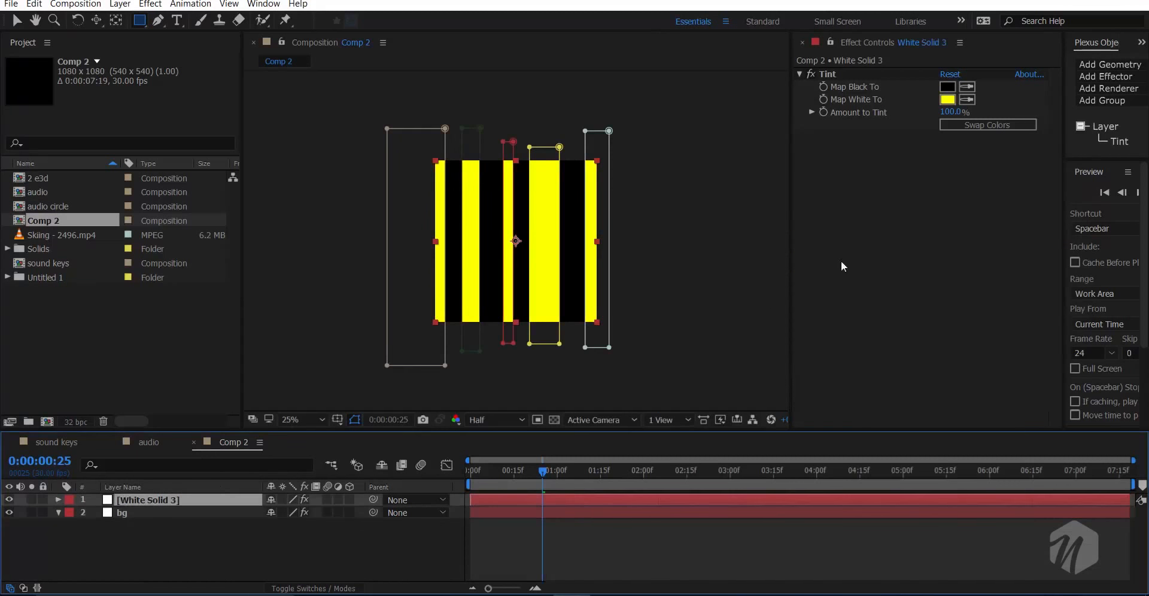
{"action": "key", "text": "ctrl+space"}
{"action": "type", "text": "cc"}
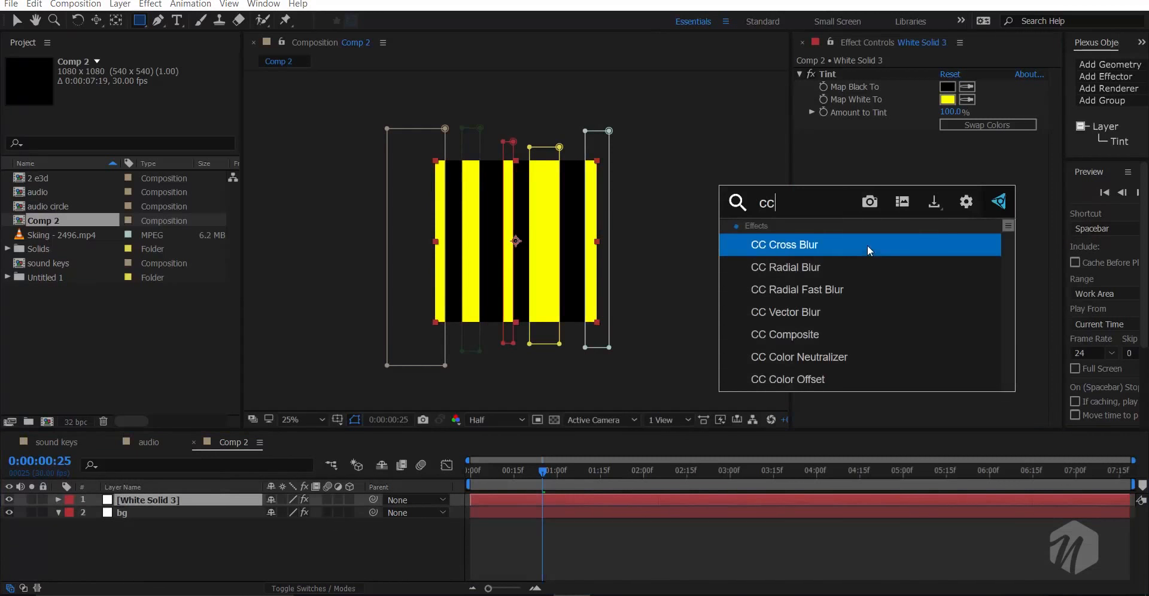
{"action": "left_click", "coordinate": [868, 245]}
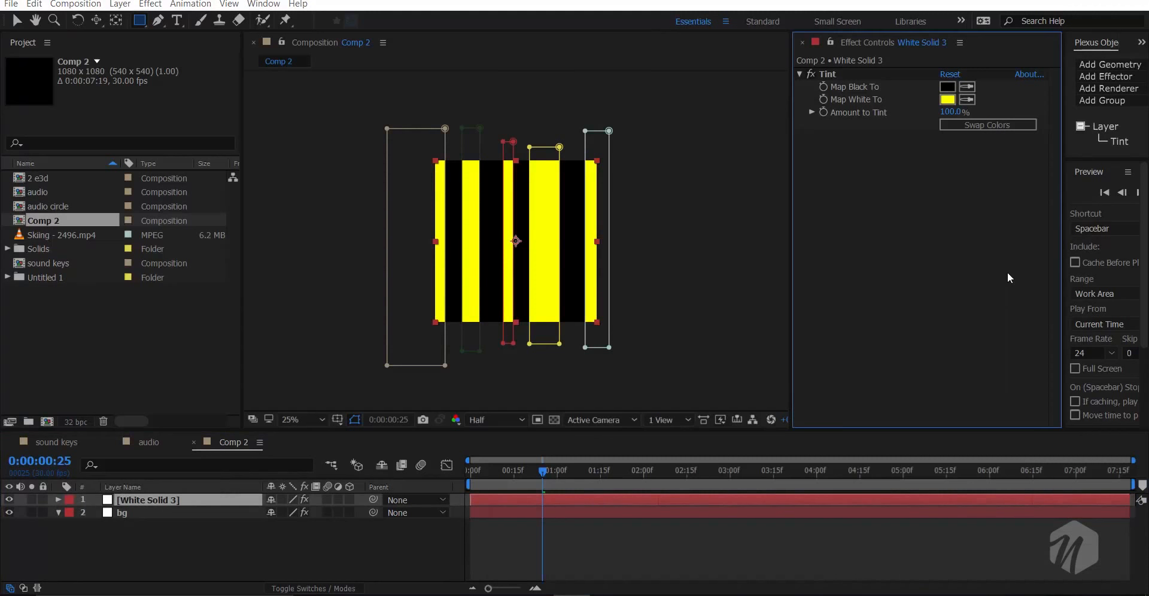
{"action": "key", "text": "ctrl+space"}
{"action": "type", "text": "cc b"}
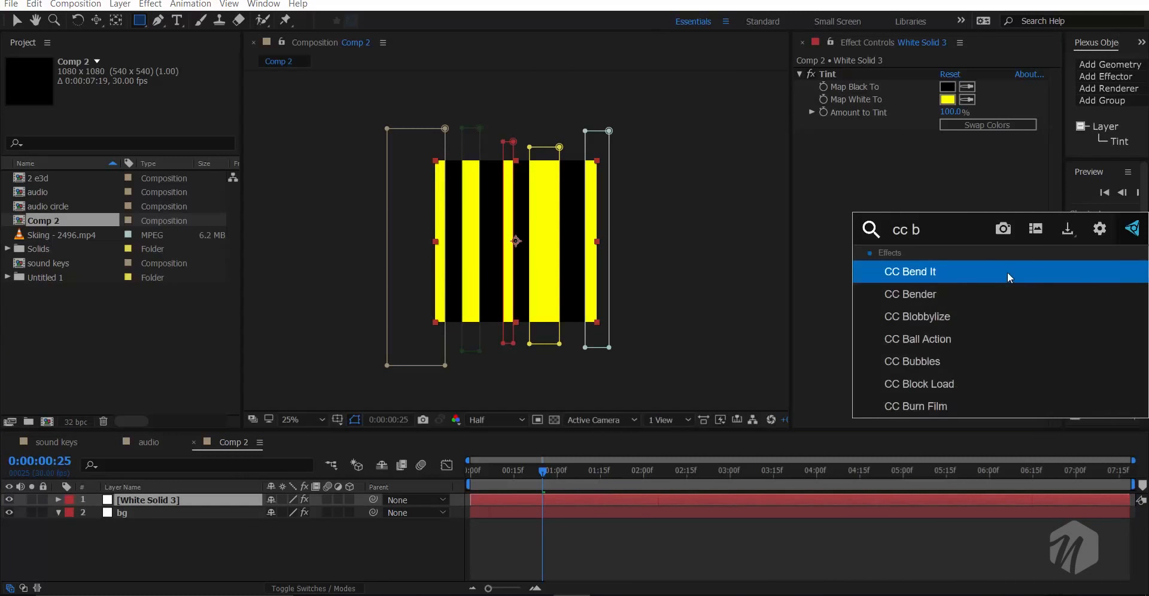
{"action": "type", "text": "a"}
{"action": "key", "text": "Return"}
{"action": "scroll", "coordinate": [645, 275], "scroll_direction": "up", "scroll_amount": 3}
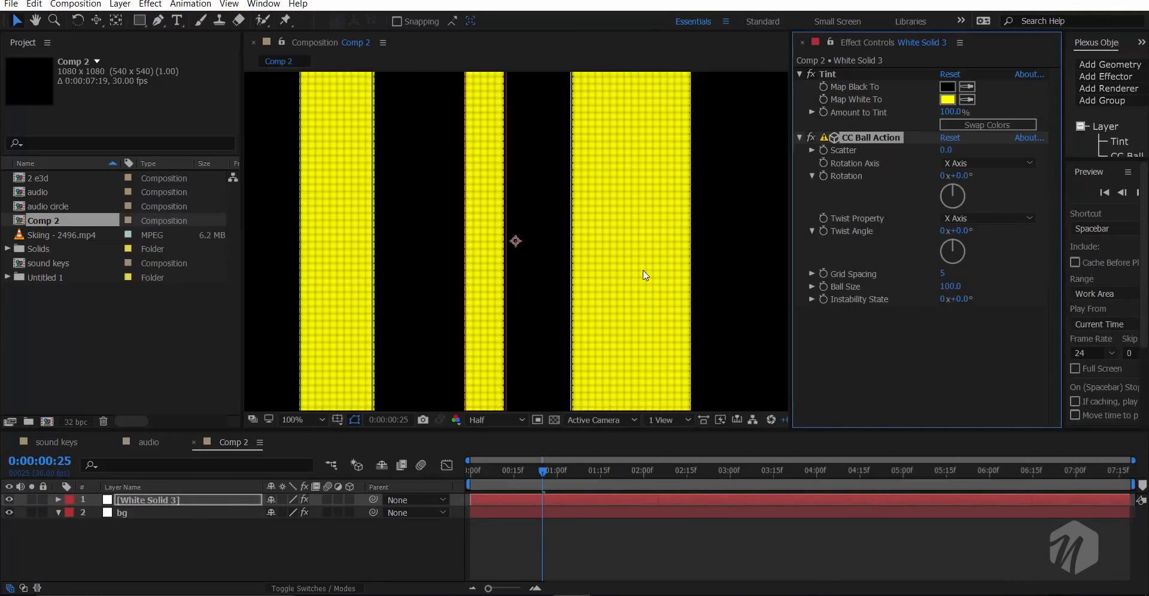
- Set CC Ball Action's Ball Size to 45 on White Solid 3
{"action": "left_click_drag", "start_coordinate": [952, 289], "coordinate": [931, 292]}
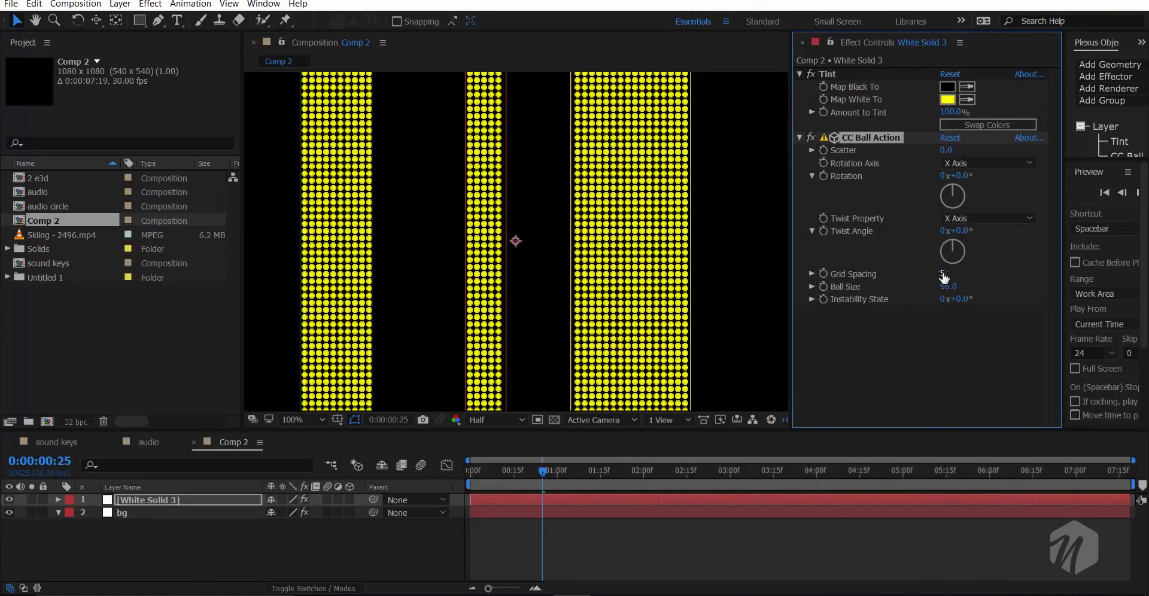
{"action": "left_click", "coordinate": [948, 286]}
{"action": "type", "text": "35"}
{"action": "key", "text": "Return"}
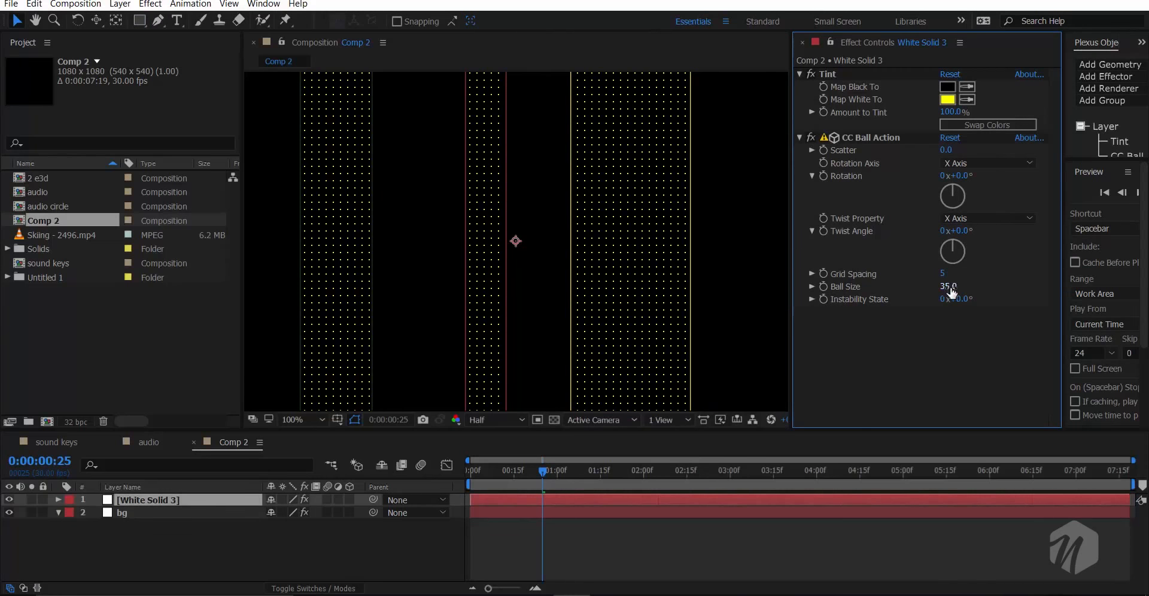
{"action": "left_click_drag", "start_coordinate": [948, 286], "coordinate": [958, 286]}
{"action": "key", "text": "comma"}
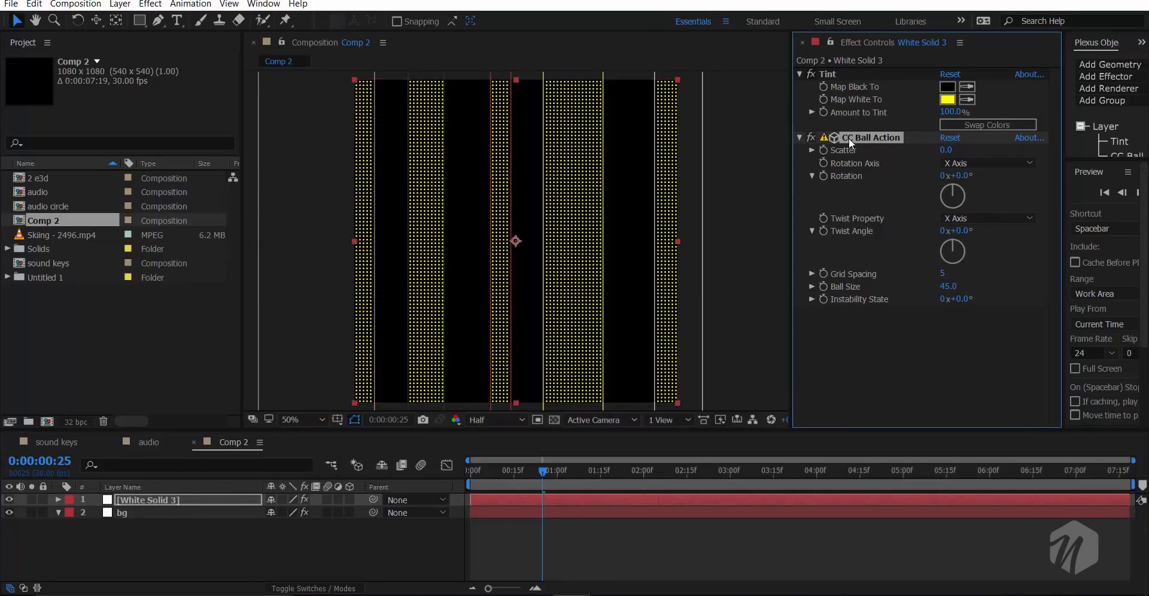
- Copy the CC Ball Action effect from White Solid 3 onto the bg layer and briefly solo bg to check it
{"action": "left_click", "coordinate": [225, 513]}
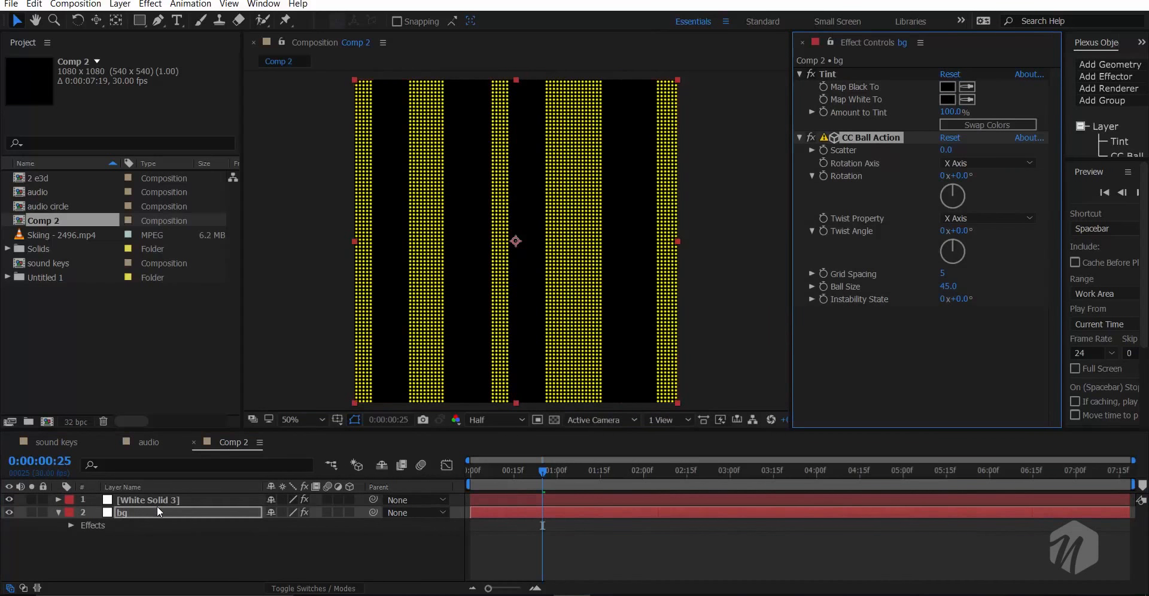
{"action": "left_click", "coordinate": [33, 513]}
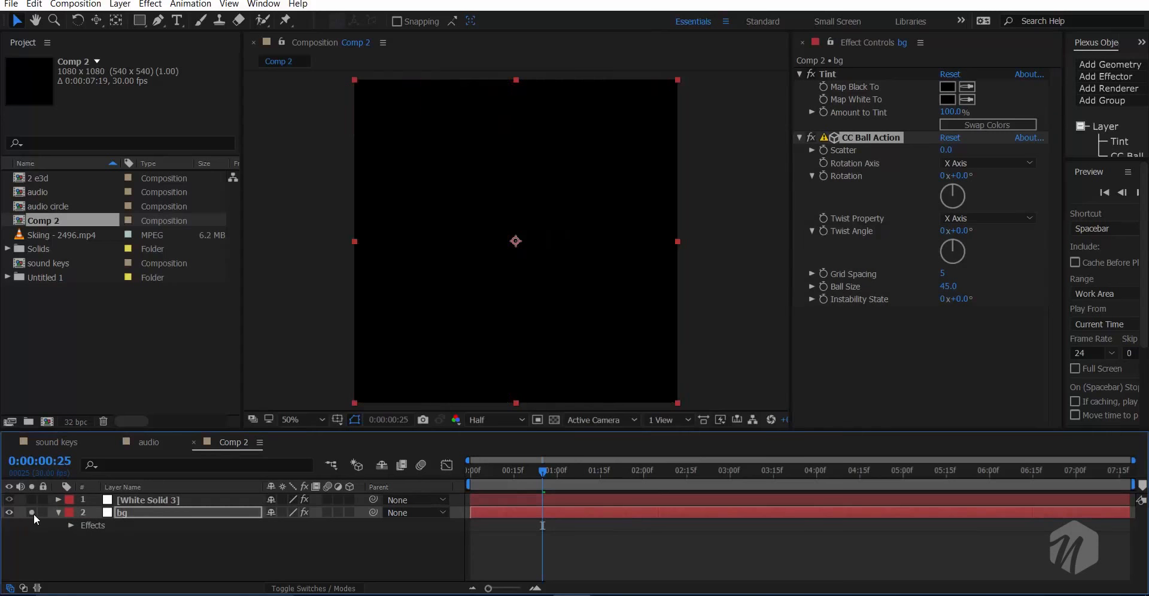
{"action": "left_click", "coordinate": [34, 515]}
{"action": "key", "text": "e"}
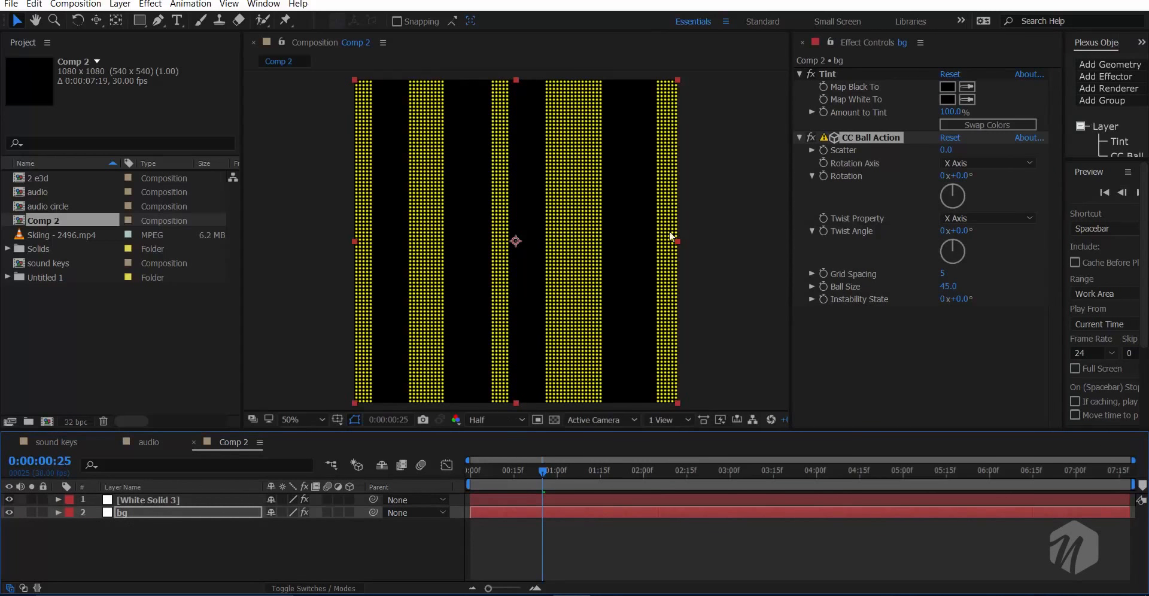
- Move to 0:00:00:14, lower the bg layer's opacity to 0% and reveal White Solid 3's opacity
{"action": "mouse_move", "coordinate": [503, 474]}
{"action": "left_mouse_down"}
{"action": "mouse_move", "coordinate": [523, 474]}
{"action": "mouse_move", "coordinate": [511, 478]}
{"action": "left_mouse_up"}
{"action": "key", "text": "t"}
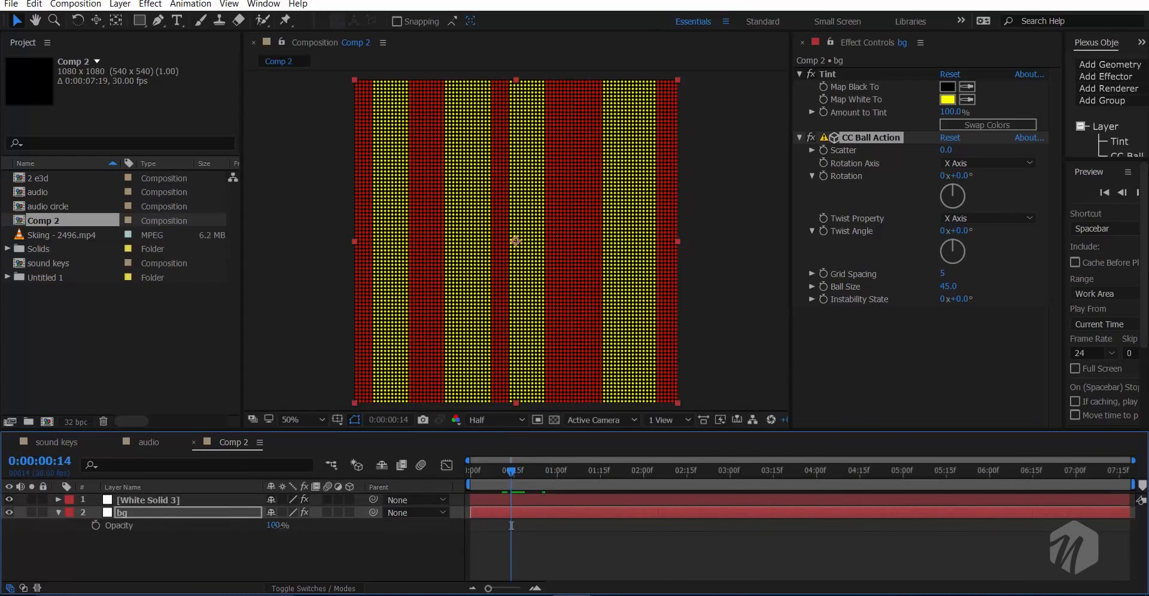
{"action": "left_click", "coordinate": [272, 526]}
{"action": "left_click_drag", "start_coordinate": [272, 526], "coordinate": [233, 533]}
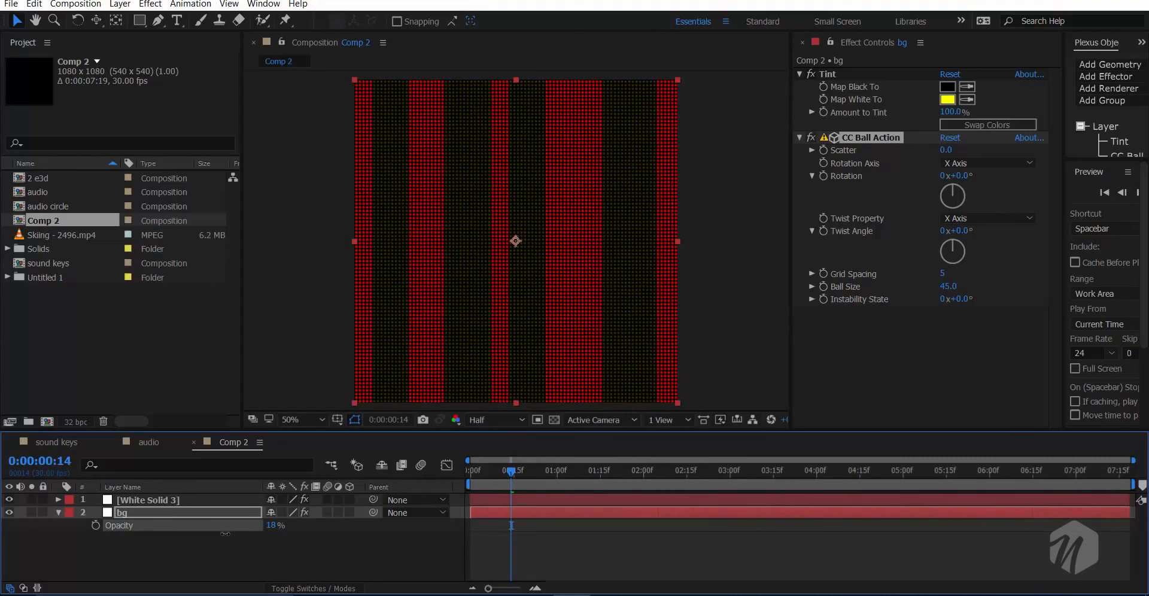
{"action": "left_click_drag", "start_coordinate": [225, 533], "coordinate": [202, 557]}
{"action": "left_click", "coordinate": [163, 497]}
{"action": "key", "text": "t"}
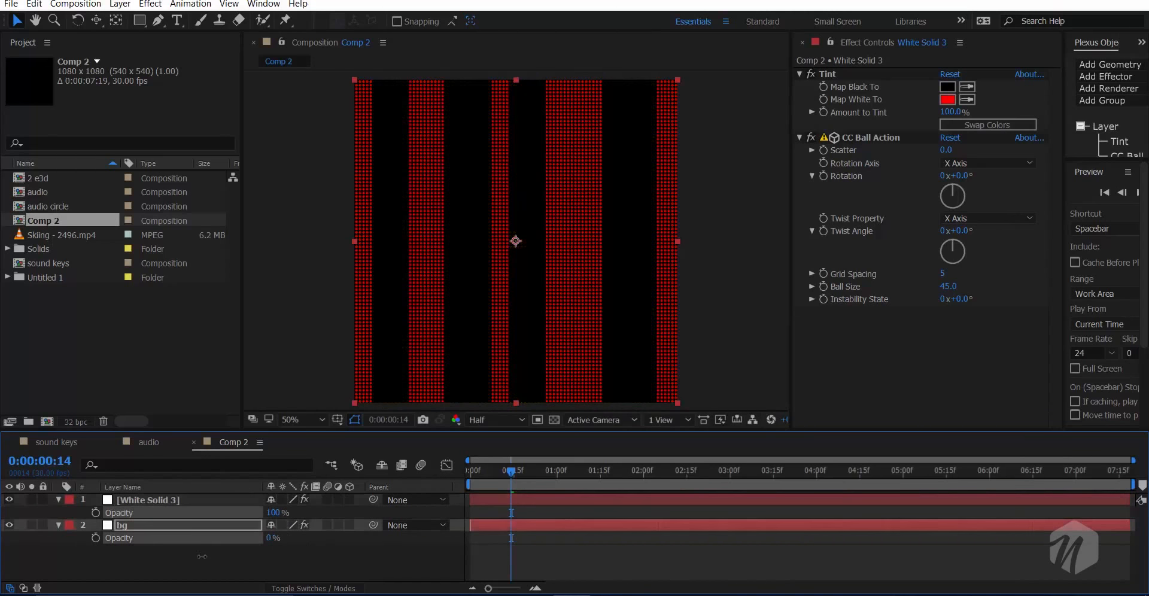
- Place Comp 2 as the lowest layer of the sound keys composition and hide it
{"action": "left_click", "coordinate": [150, 442]}
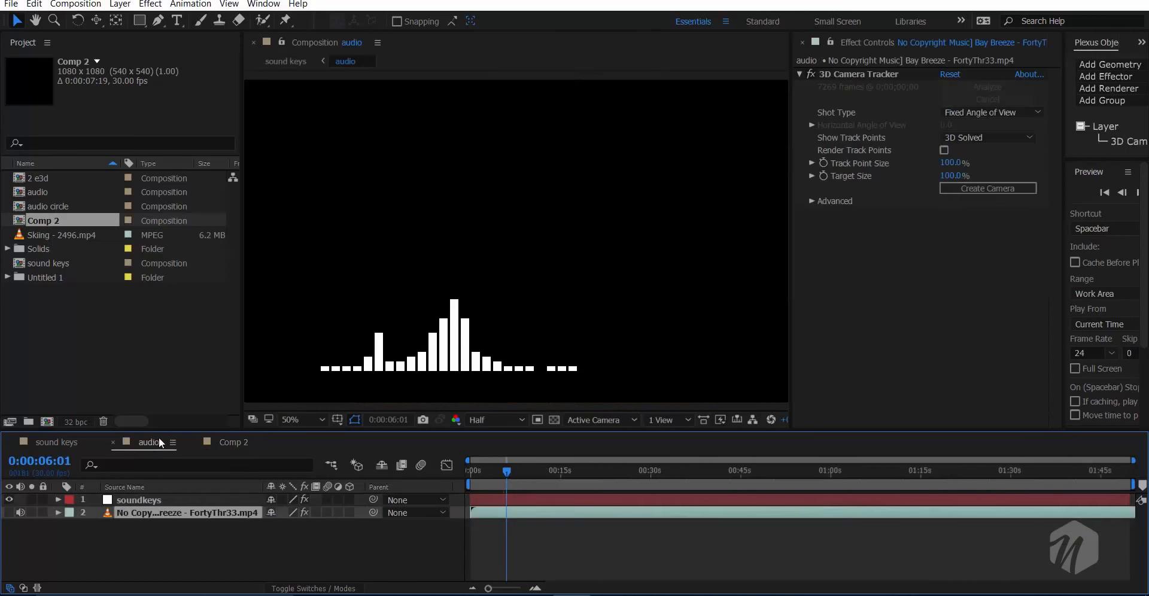
{"action": "left_click", "coordinate": [57, 442]}
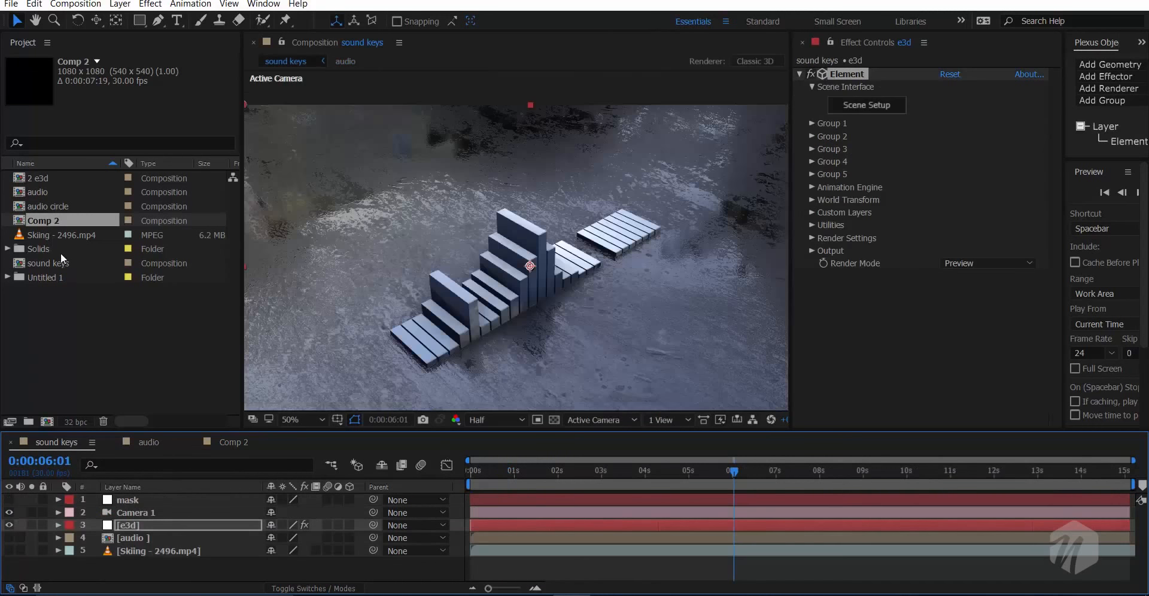
{"action": "left_click_drag", "start_coordinate": [48, 224], "coordinate": [123, 556]}
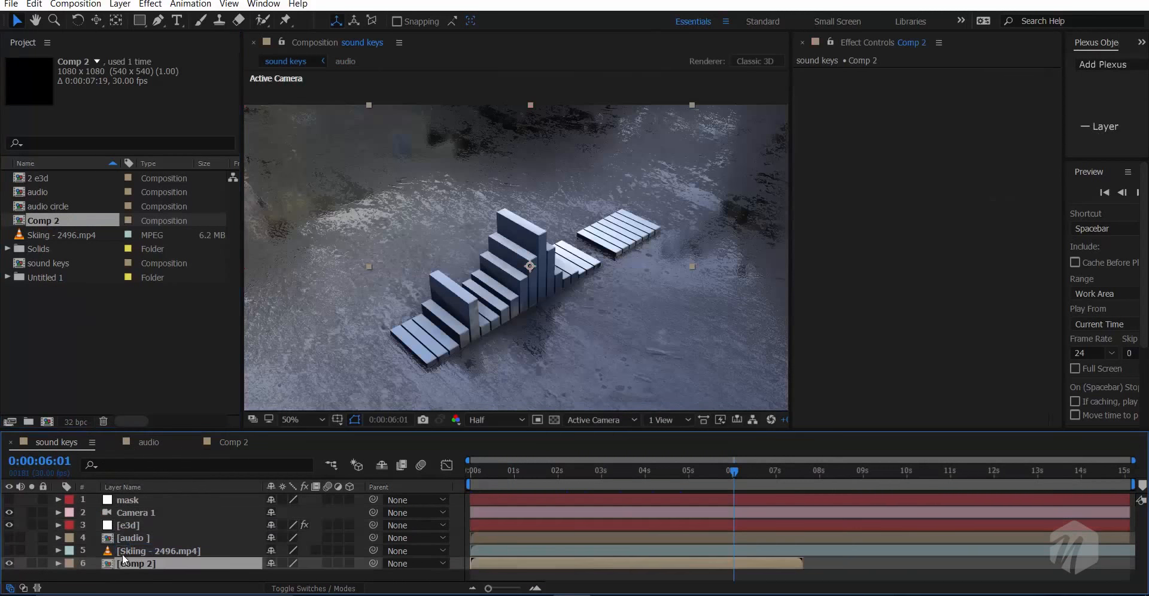
{"action": "left_click", "coordinate": [9, 564]}
{"action": "left_click", "coordinate": [118, 538]}
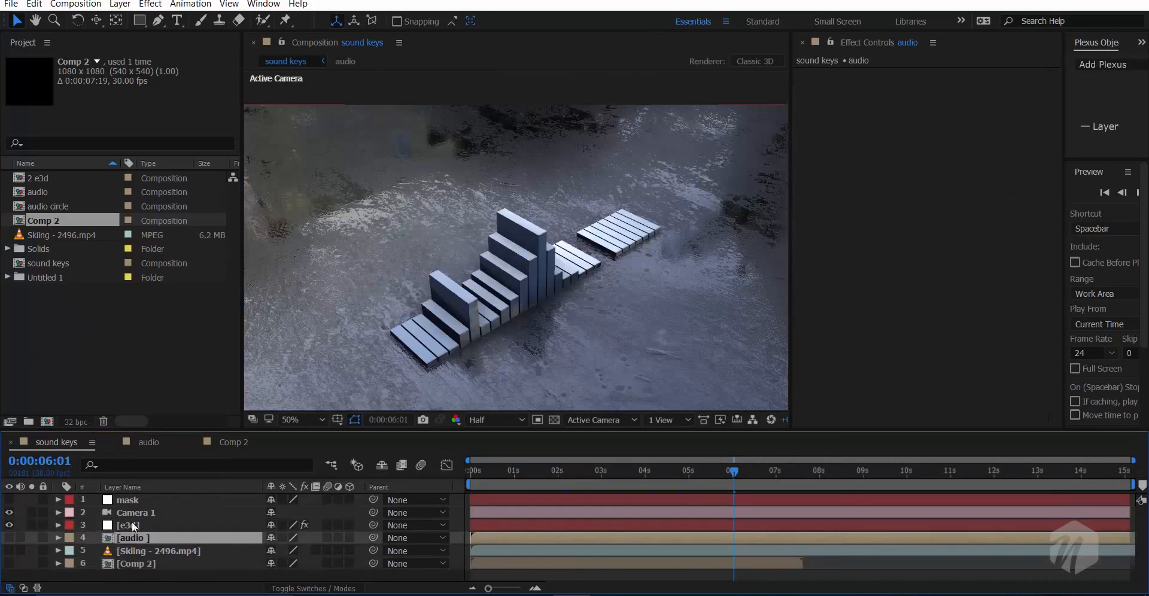
- Set Layer 1 of the custom texture maps in e3d's Element effect to Comp 2
{"action": "left_click", "coordinate": [128, 525]}
{"action": "left_click", "coordinate": [811, 213]}
{"action": "scroll", "coordinate": [943, 213], "scroll_direction": "down", "scroll_amount": 2}
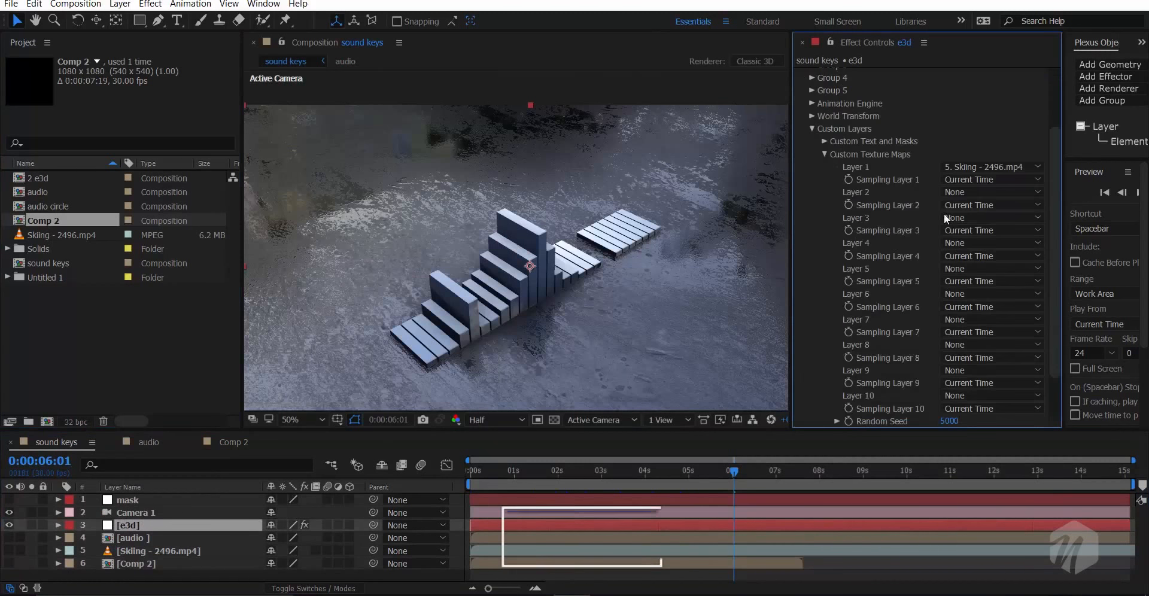
{"action": "left_click", "coordinate": [977, 165]}
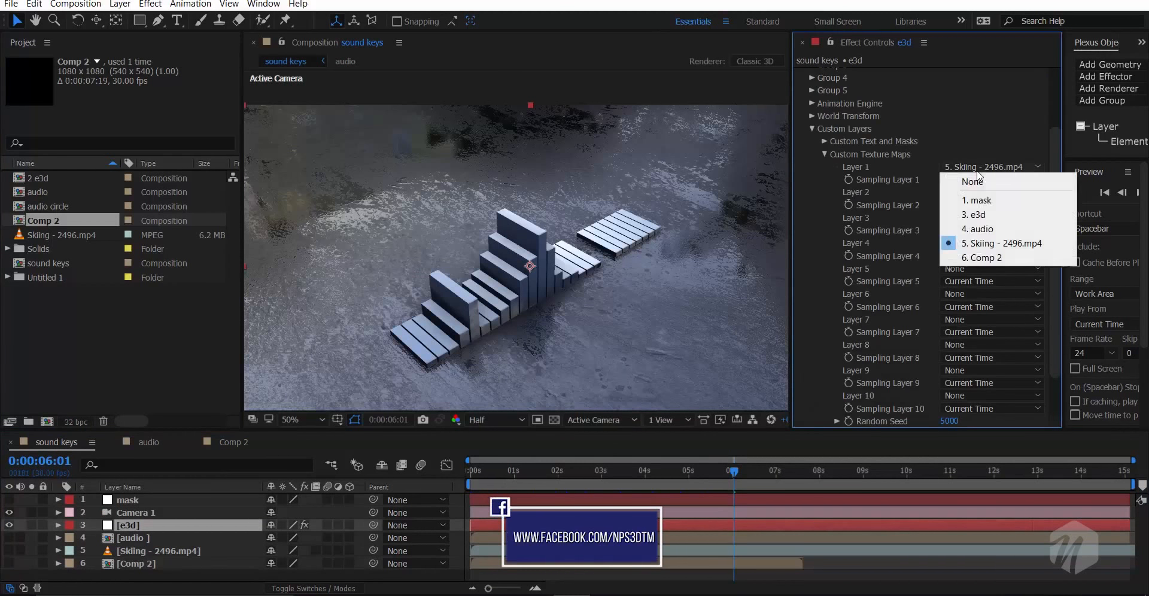
{"action": "left_click", "coordinate": [1000, 259]}
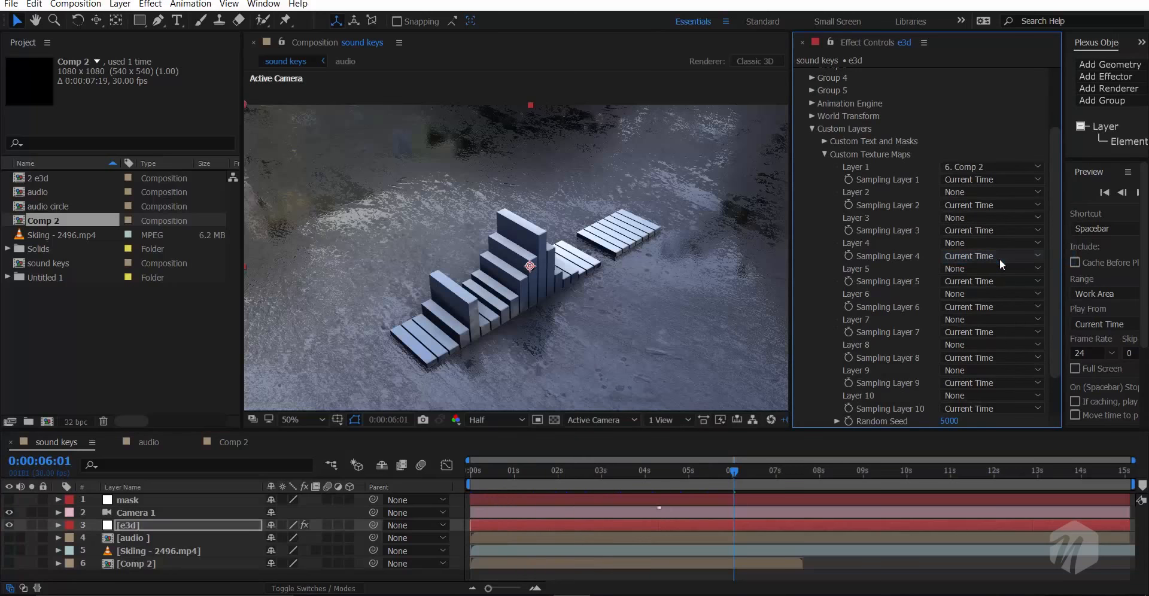
- Open Element's Scene Setup and set the Extrusion Model's texture mapping to UV
{"action": "left_click", "coordinate": [824, 153]}
{"action": "left_click", "coordinate": [850, 108]}
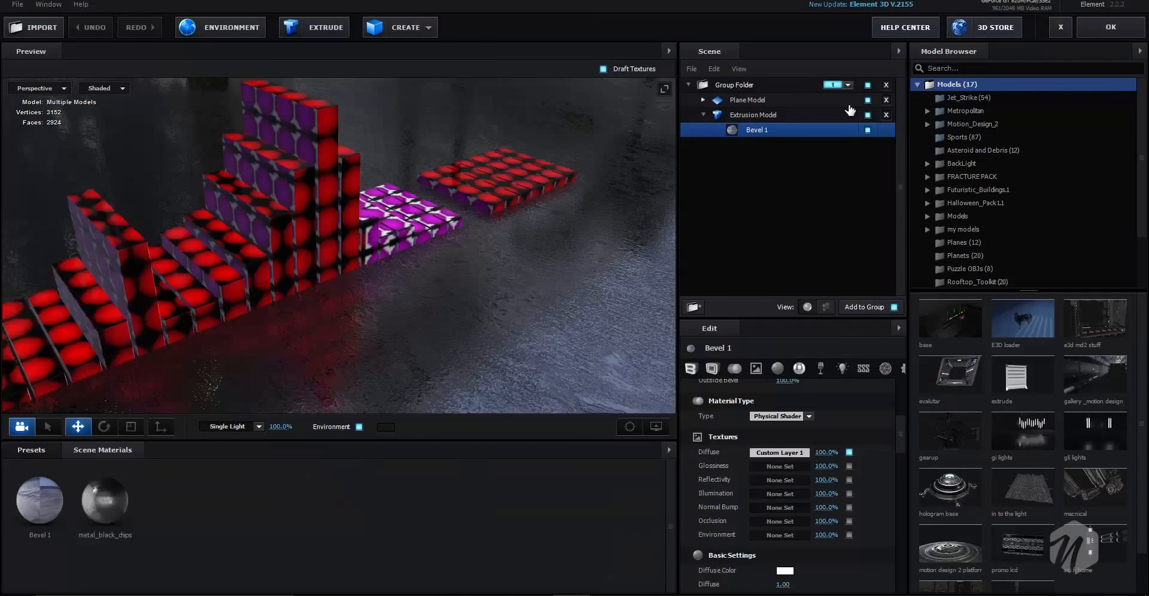
{"action": "left_click", "coordinate": [782, 113]}
{"action": "left_click", "coordinate": [778, 369]}
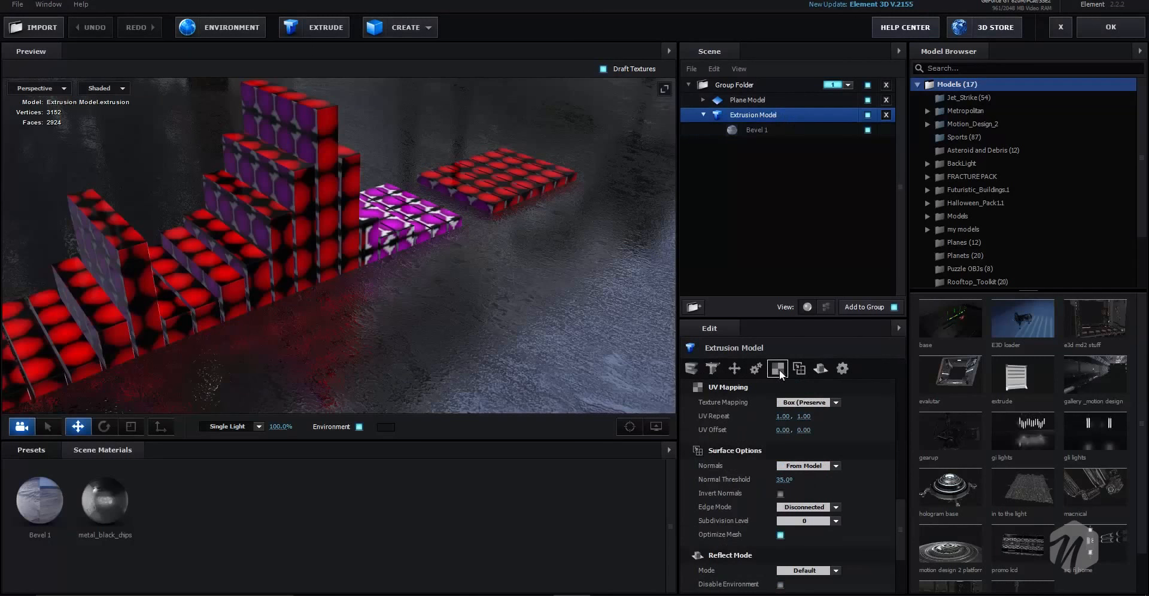
{"action": "left_click", "coordinate": [801, 404]}
{"action": "left_click", "coordinate": [810, 404]}
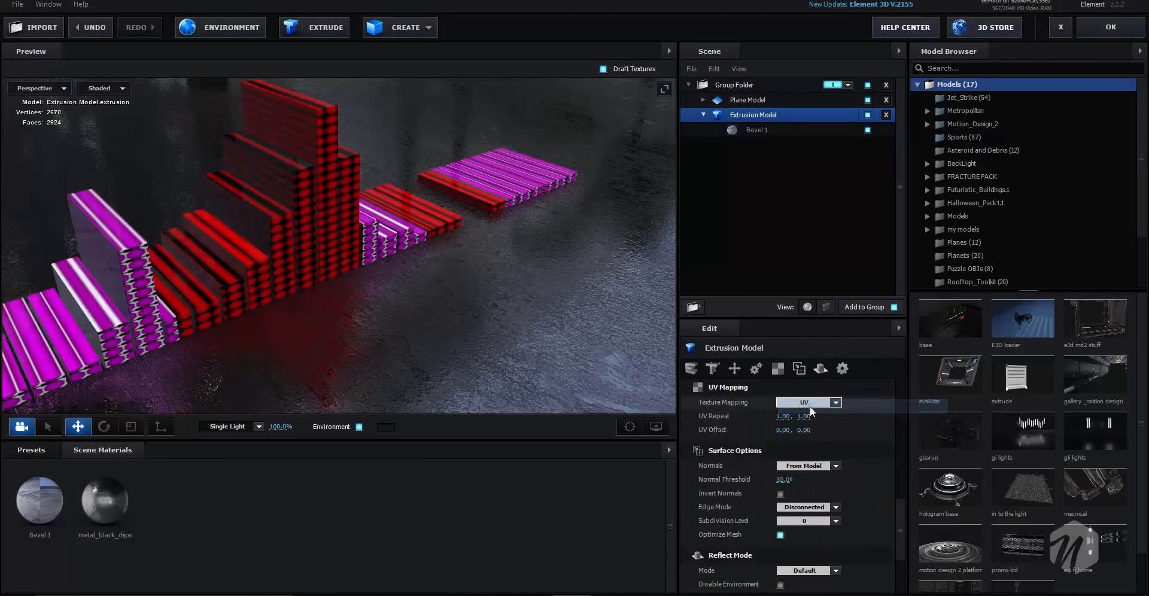
- Raise the Extrusion Model's first UV Repeat value to 3.37
{"action": "scroll", "coordinate": [311, 282], "scroll_direction": "down", "scroll_amount": 3}
{"action": "mouse_move", "coordinate": [313, 283]}
{"action": "left_mouse_down"}
{"action": "mouse_move", "coordinate": [330, 282]}
{"action": "mouse_move", "coordinate": [305, 308]}
{"action": "mouse_move", "coordinate": [370, 264]}
{"action": "mouse_move", "coordinate": [327, 261]}
{"action": "mouse_move", "coordinate": [329, 271]}
{"action": "left_mouse_up"}
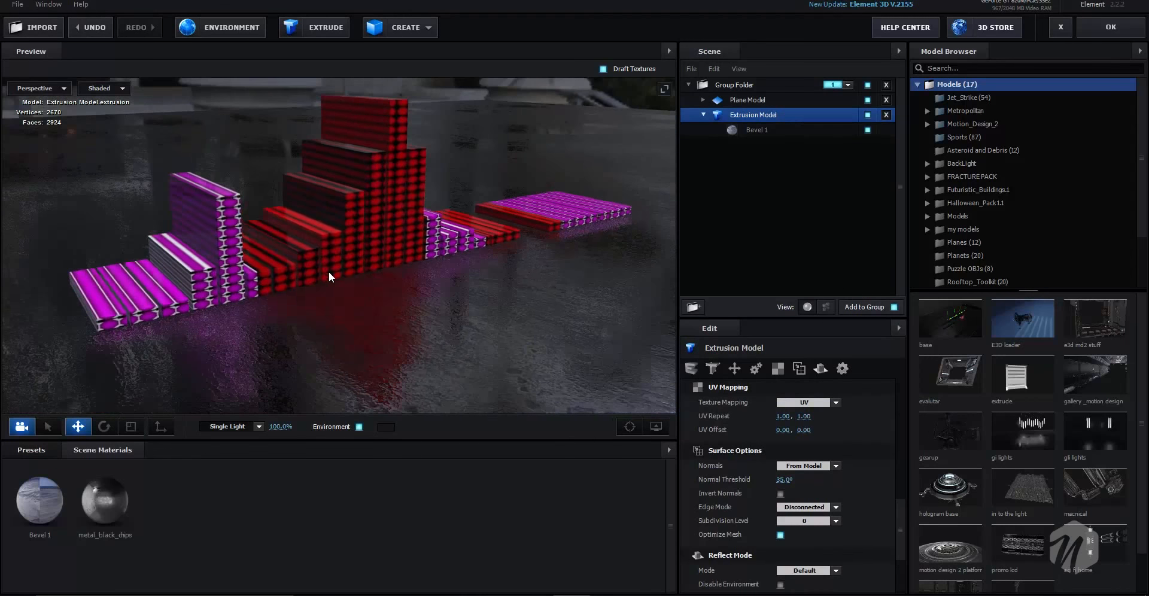
{"action": "scroll", "coordinate": [363, 303], "scroll_direction": "up", "scroll_amount": 1}
{"action": "left_click_drag", "start_coordinate": [363, 303], "coordinate": [390, 316]}
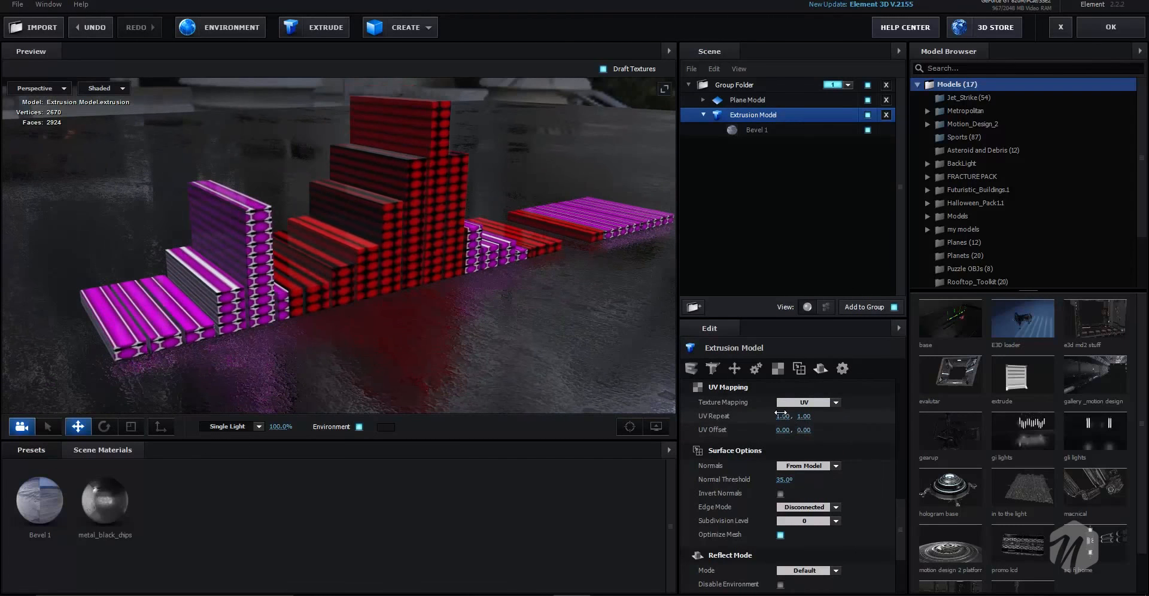
{"action": "left_click_drag", "start_coordinate": [781, 413], "coordinate": [822, 416]}
- Try the Cylinder Z Oriented, Polygon and Box texture mappings on the Extrusion Model
{"action": "left_click", "coordinate": [832, 406]}
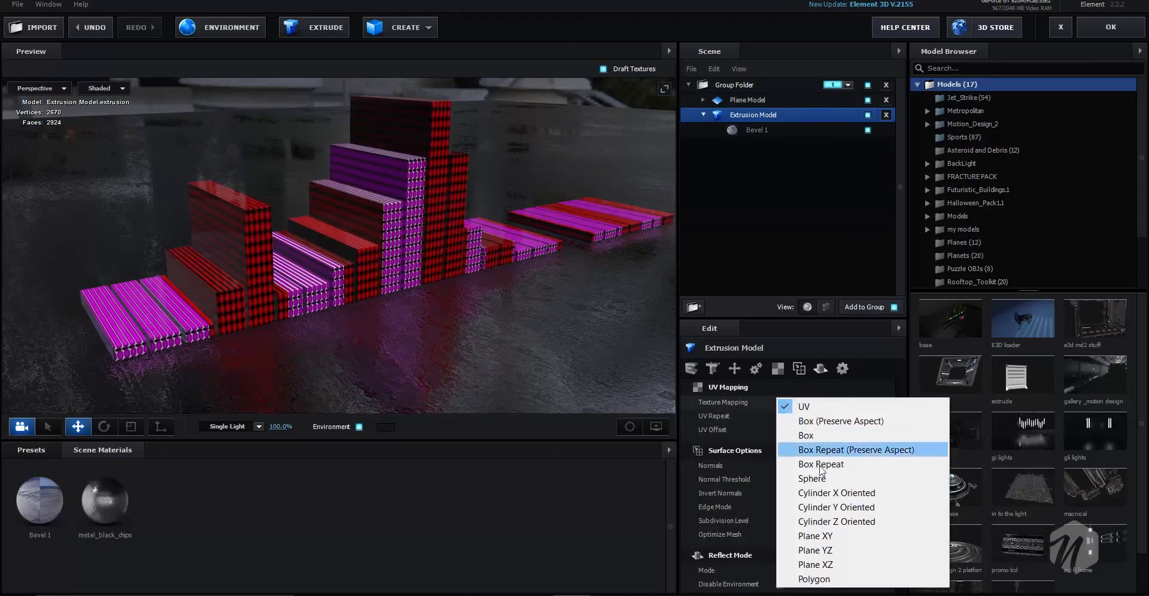
{"action": "left_click", "coordinate": [829, 521]}
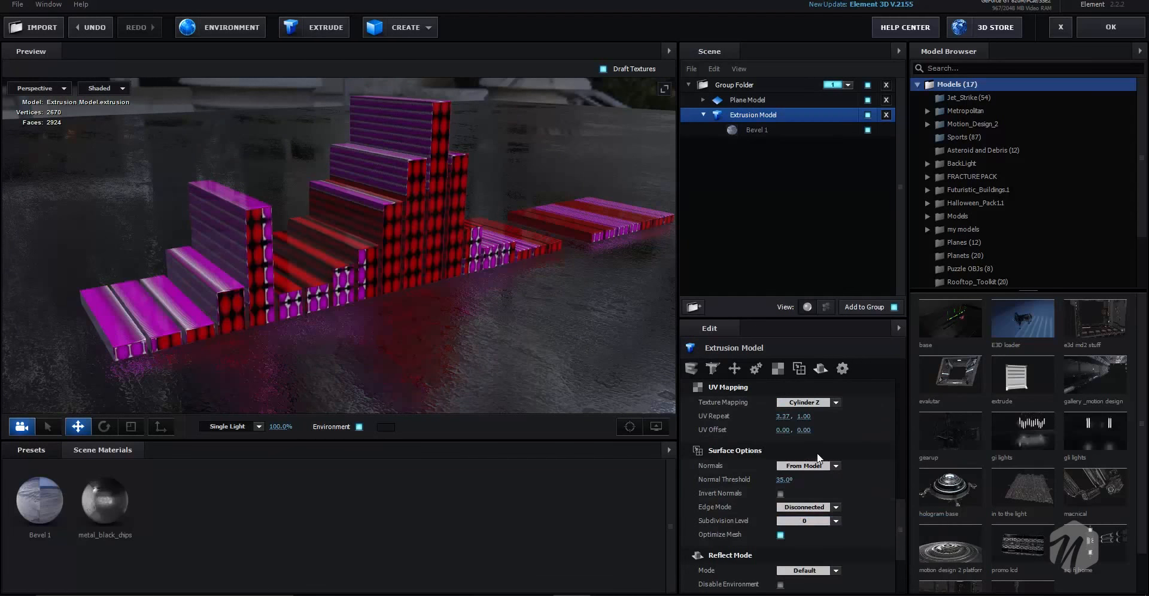
{"action": "left_click", "coordinate": [808, 403]}
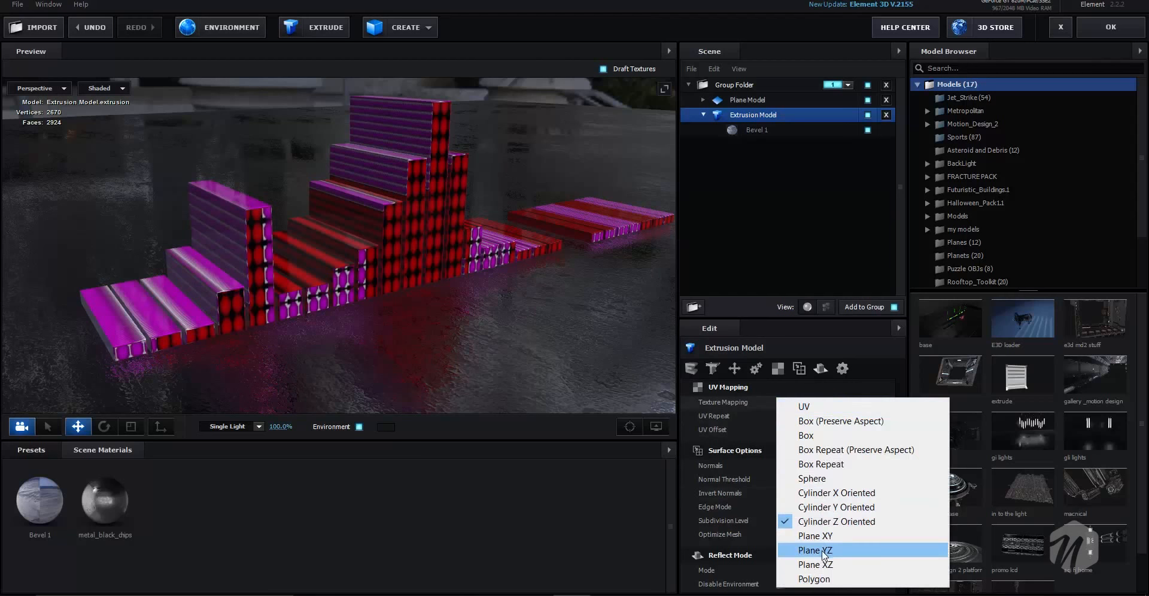
{"action": "left_click", "coordinate": [803, 578]}
{"action": "left_click", "coordinate": [821, 402]}
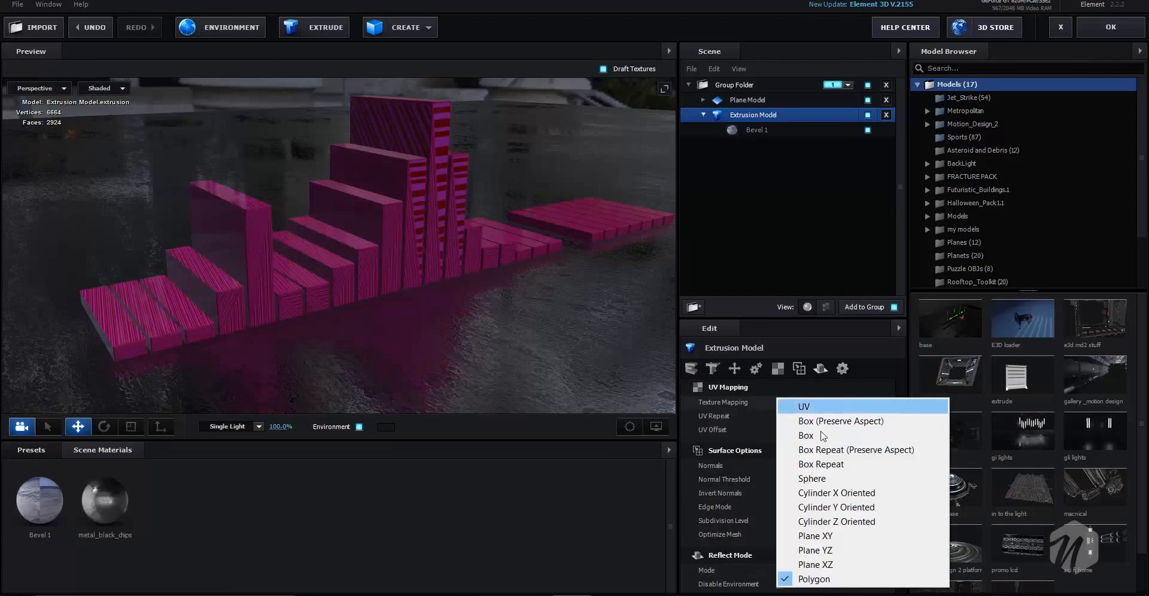
{"action": "left_click", "coordinate": [821, 438]}
{"action": "left_click_drag", "start_coordinate": [430, 290], "coordinate": [664, 354]}
- Set the Extrusion Model's texture mapping to Box Repeat and both of its UV Repeat values to 6
{"action": "left_click", "coordinate": [826, 402]}
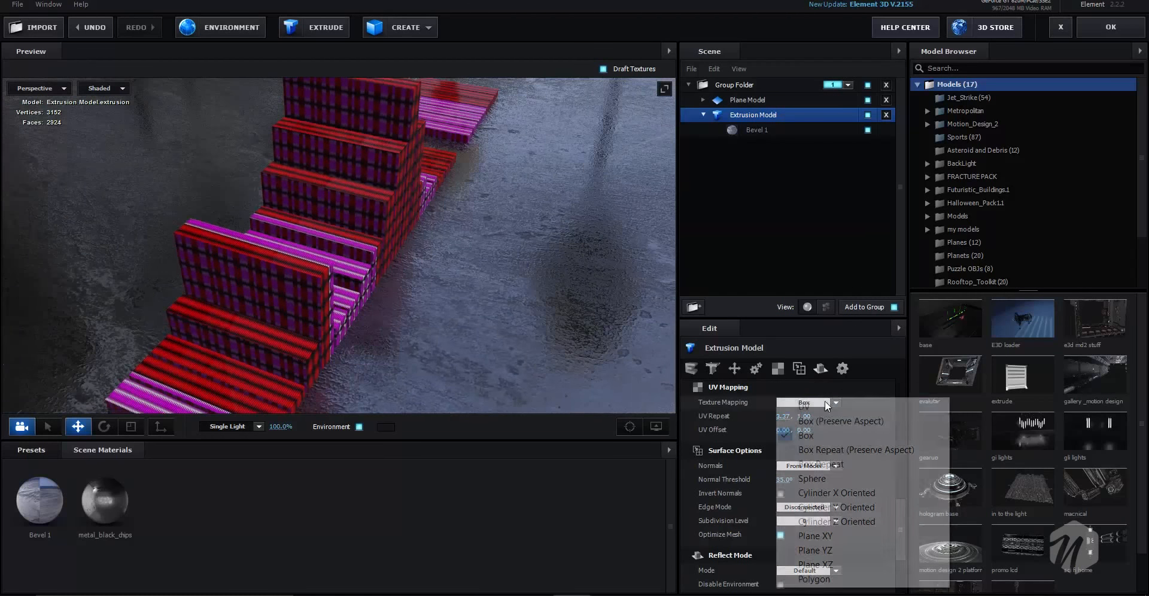
{"action": "left_click", "coordinate": [816, 450]}
{"action": "left_click_drag", "start_coordinate": [386, 315], "coordinate": [358, 299]}
{"action": "left_click", "coordinate": [784, 418]}
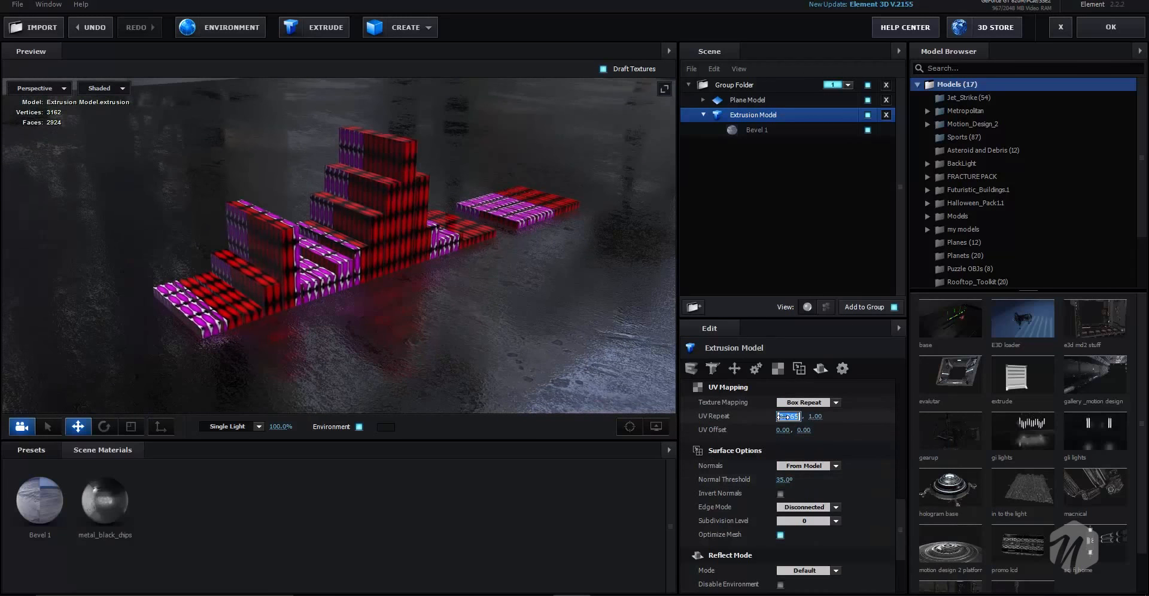
{"action": "type", "text": "6"}
{"action": "left_click", "coordinate": [844, 431]}
{"action": "left_click", "coordinate": [804, 417]}
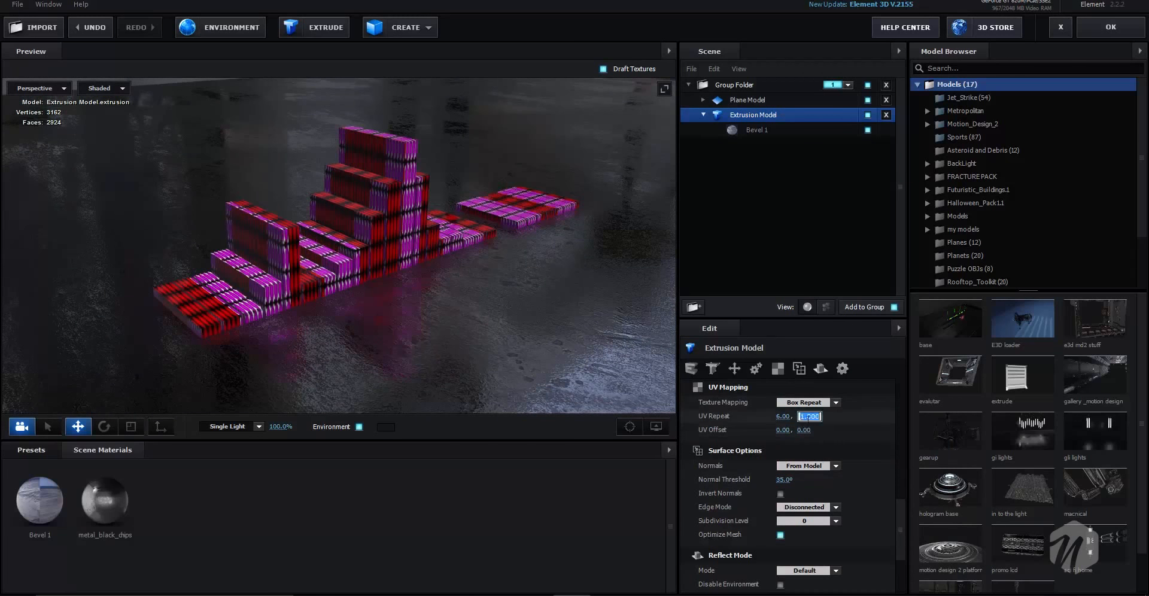
{"action": "type", "text": "6"}
{"action": "key", "text": "Return"}
{"action": "mouse_move", "coordinate": [429, 280]}
{"action": "left_mouse_down"}
{"action": "mouse_move", "coordinate": [404, 281]}
{"action": "mouse_move", "coordinate": [407, 267]}
{"action": "mouse_move", "coordinate": [482, 288]}
{"action": "mouse_move", "coordinate": [416, 283]}
{"action": "mouse_move", "coordinate": [361, 258]}
{"action": "mouse_move", "coordinate": [444, 266]}
{"action": "mouse_move", "coordinate": [444, 281]}
{"action": "left_mouse_up"}
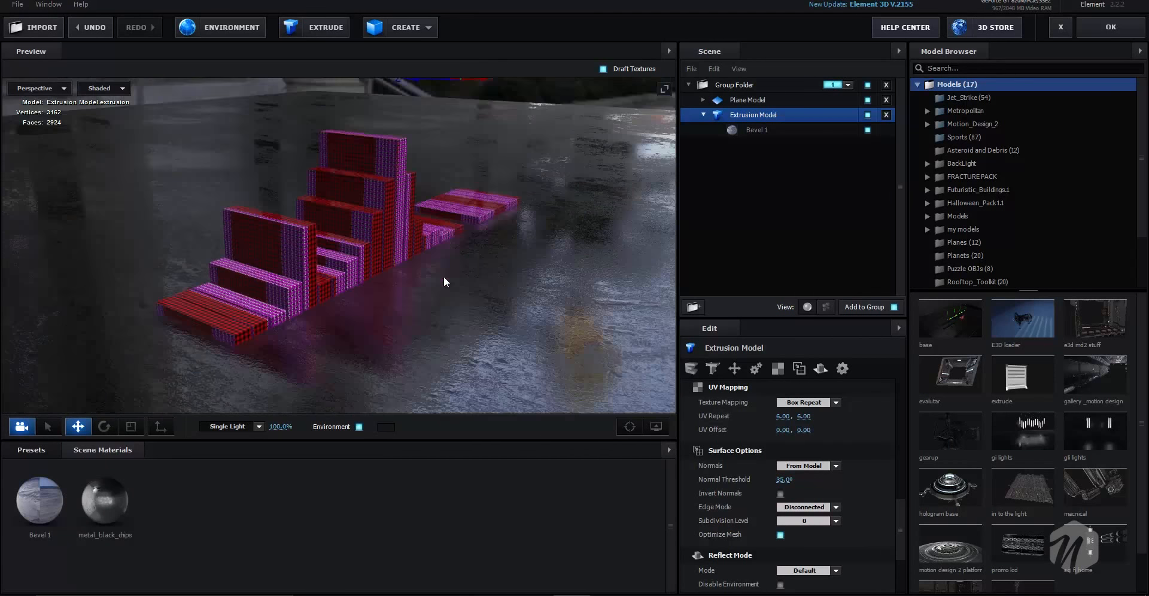
- Raise the illumination intensity of the Bevel 1 material to 72% and accept the scene changes
{"action": "left_click", "coordinate": [734, 129]}
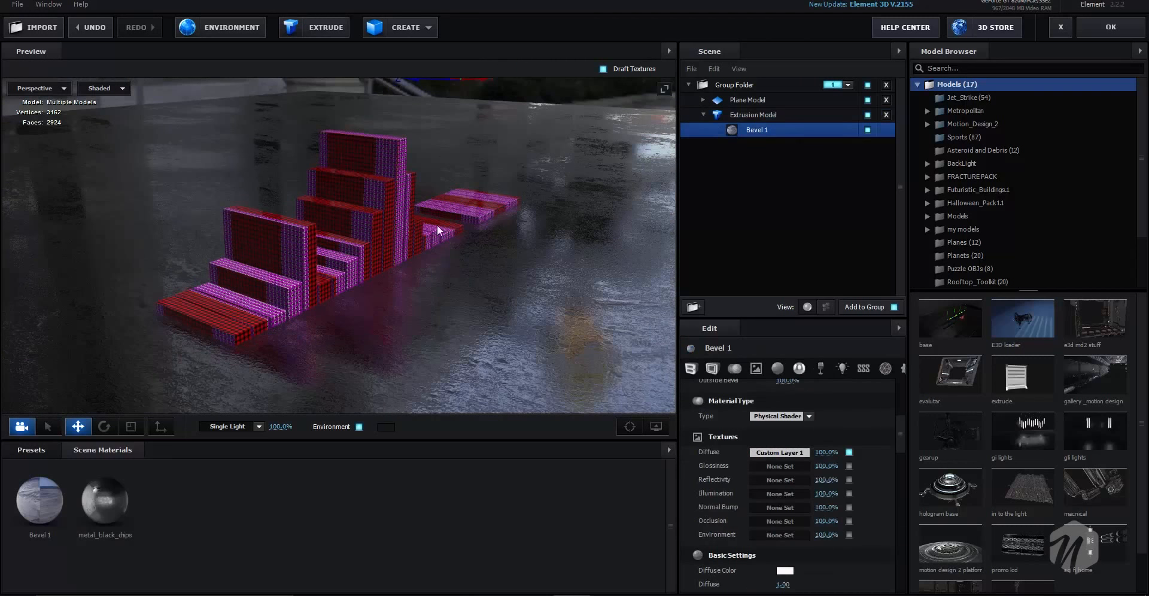
{"action": "scroll", "coordinate": [418, 261], "scroll_direction": "up", "scroll_amount": 3}
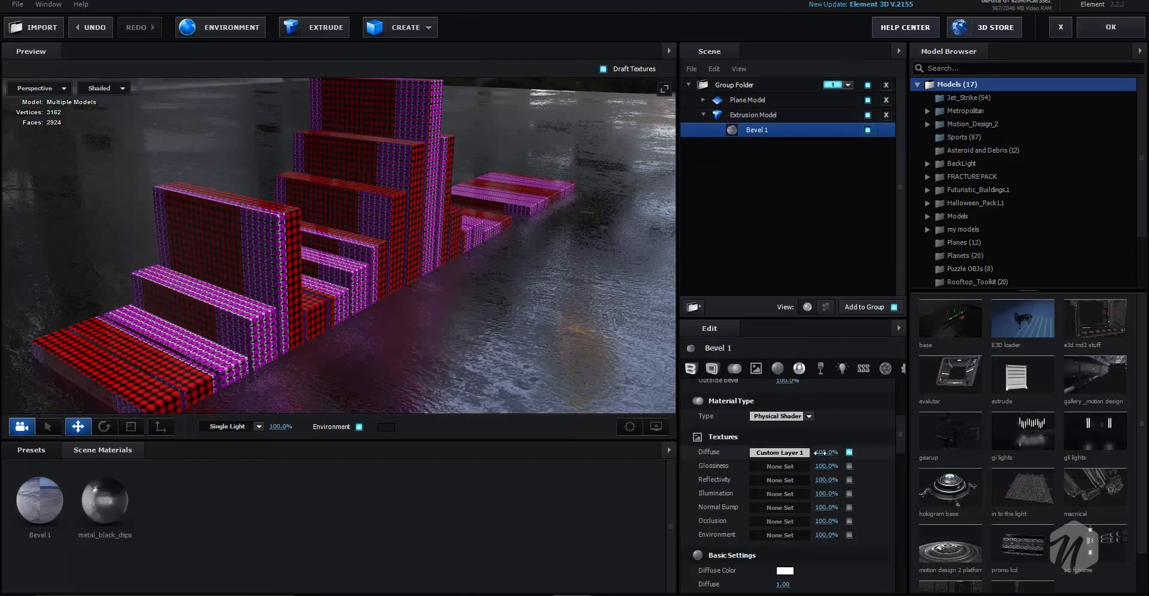
{"action": "scroll", "coordinate": [821, 455], "scroll_direction": "down", "scroll_amount": 5}
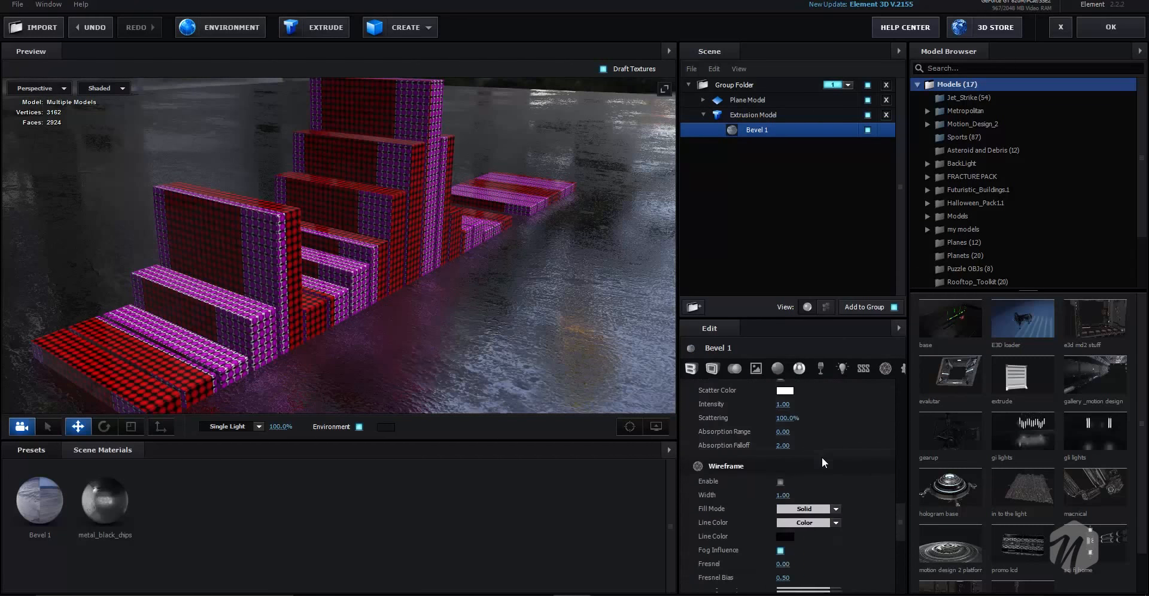
{"action": "scroll", "coordinate": [821, 458], "scroll_direction": "up", "scroll_amount": 4}
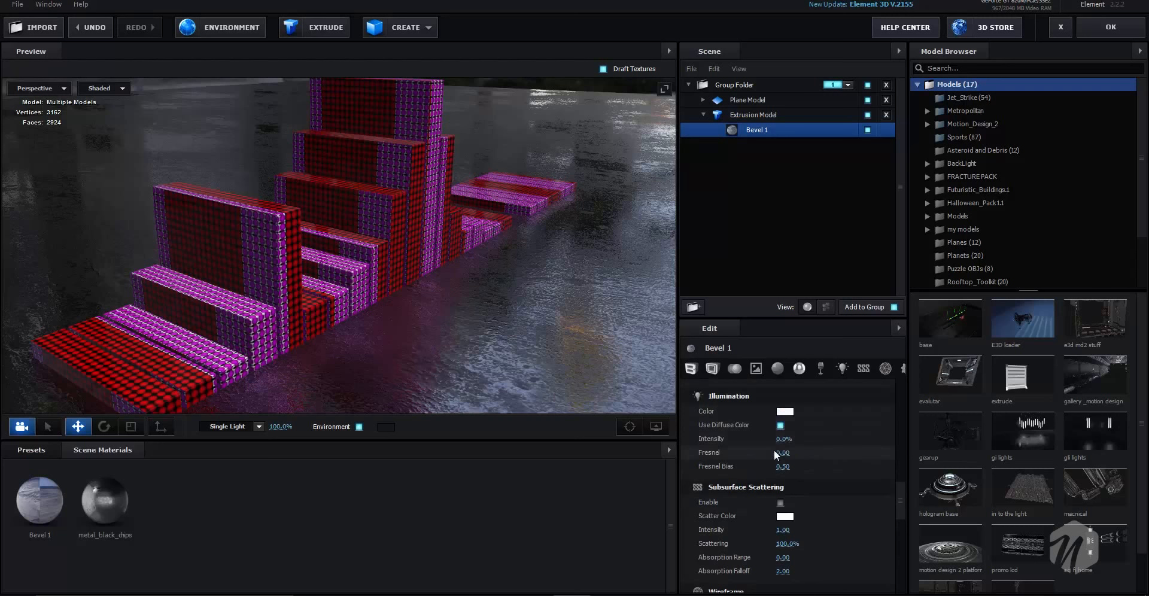
{"action": "left_click_drag", "start_coordinate": [780, 439], "coordinate": [822, 433]}
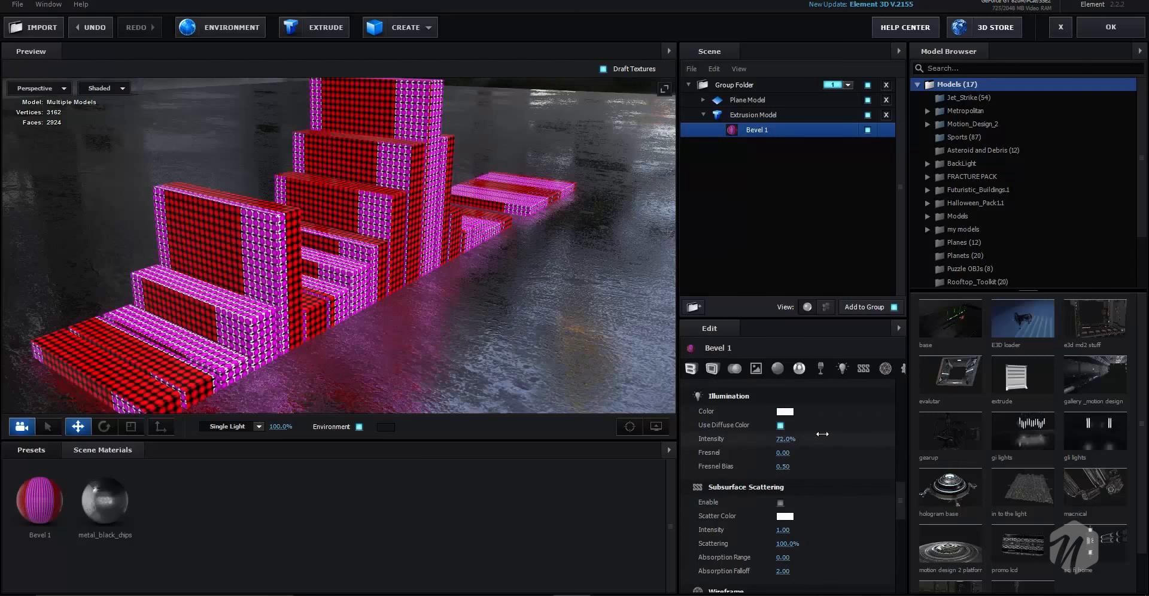
{"action": "left_click", "coordinate": [1098, 27]}
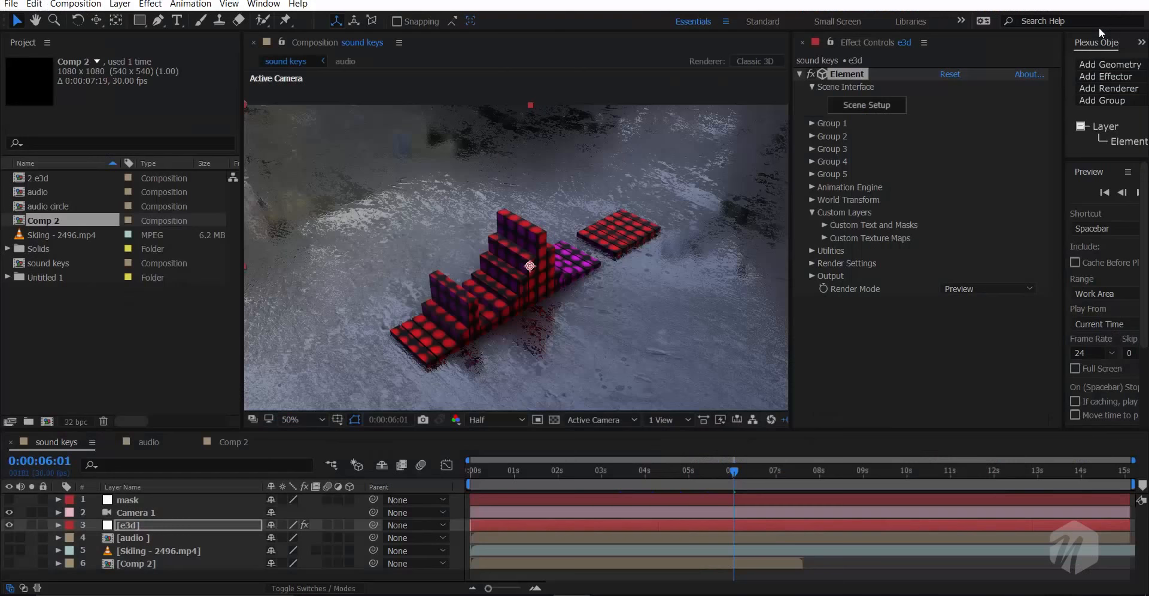
- Reopen Element's Scene Setup, raise the Bevel 1 material's illumination intensity to 221% and accept the scene
{"action": "left_click", "coordinate": [879, 109]}
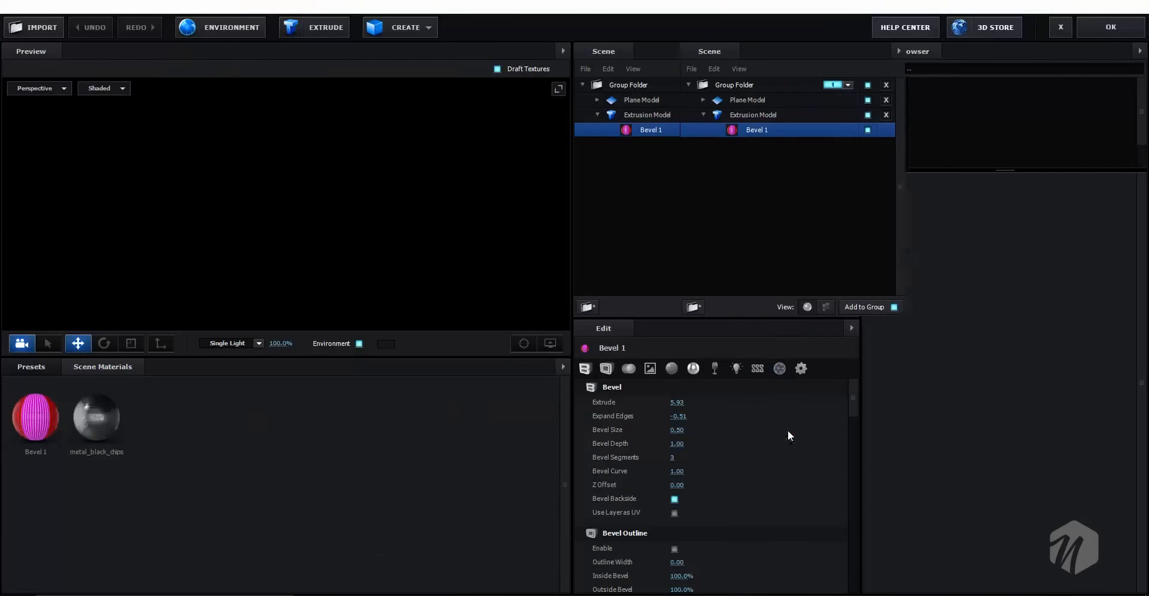
{"action": "left_click", "coordinate": [801, 374]}
{"action": "scroll", "coordinate": [820, 461], "scroll_direction": "down", "scroll_amount": 2}
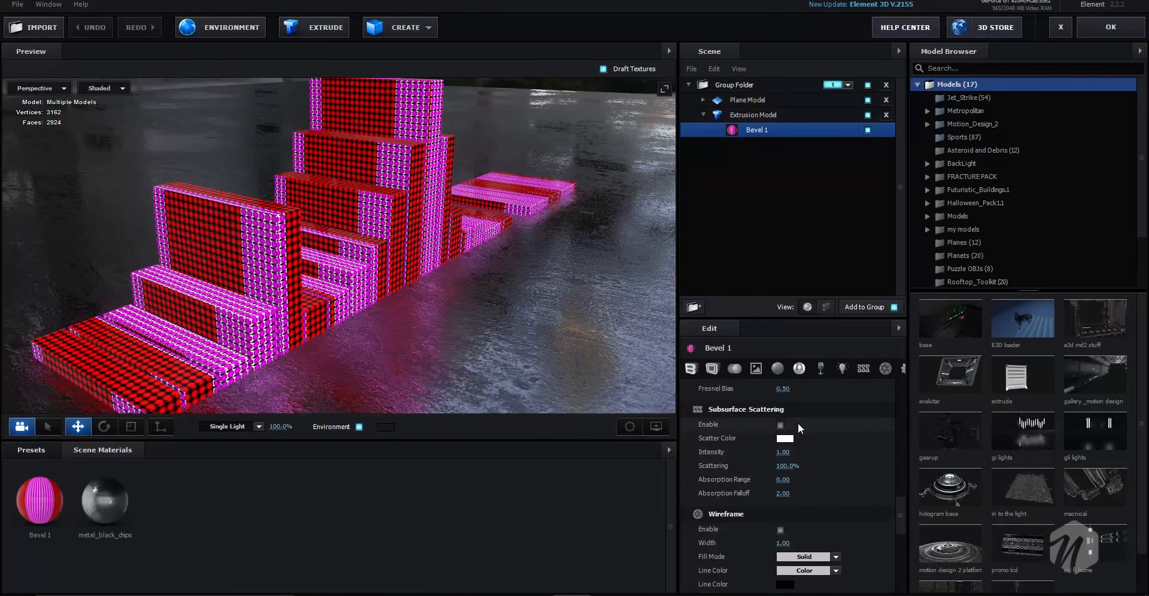
{"action": "scroll", "coordinate": [798, 443], "scroll_direction": "up", "scroll_amount": 4}
{"action": "left_click_drag", "start_coordinate": [784, 481], "coordinate": [864, 475]}
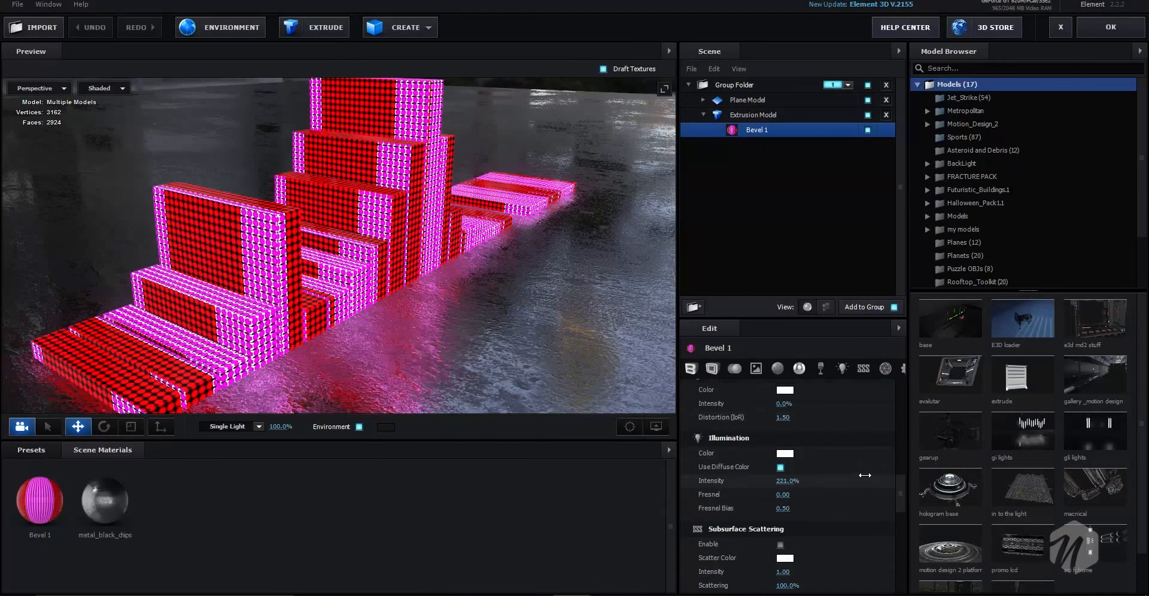
{"action": "left_click", "coordinate": [1110, 27]}
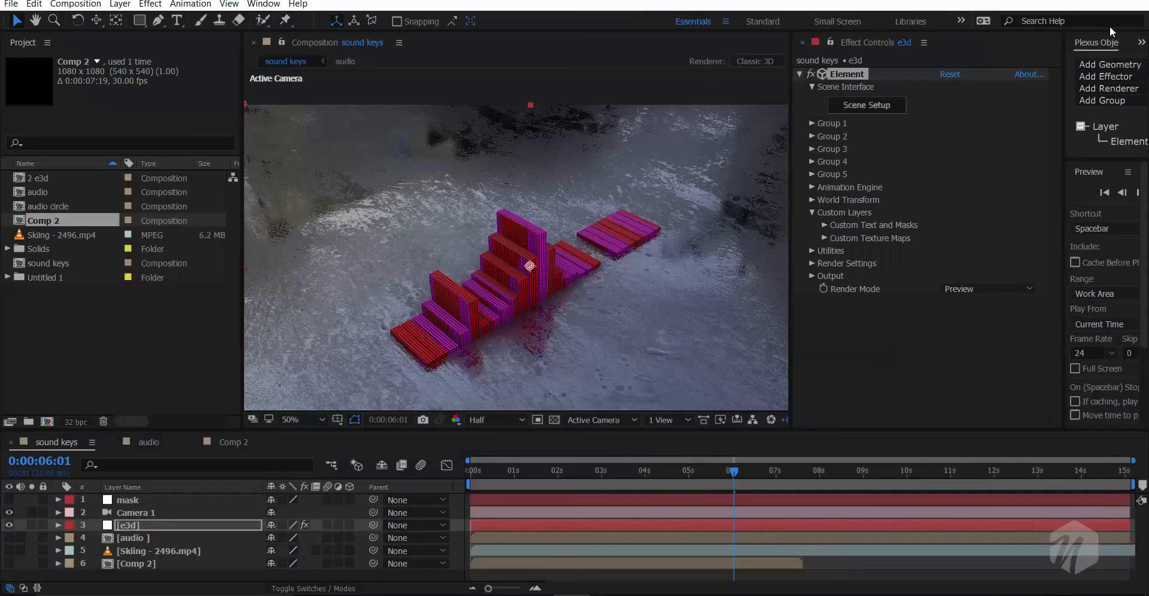
- Preview the sound keys composition from its start and end its work area at 0:00:07:15
{"action": "left_click_drag", "start_coordinate": [565, 470], "coordinate": [462, 489]}
{"action": "key", "text": "space"}
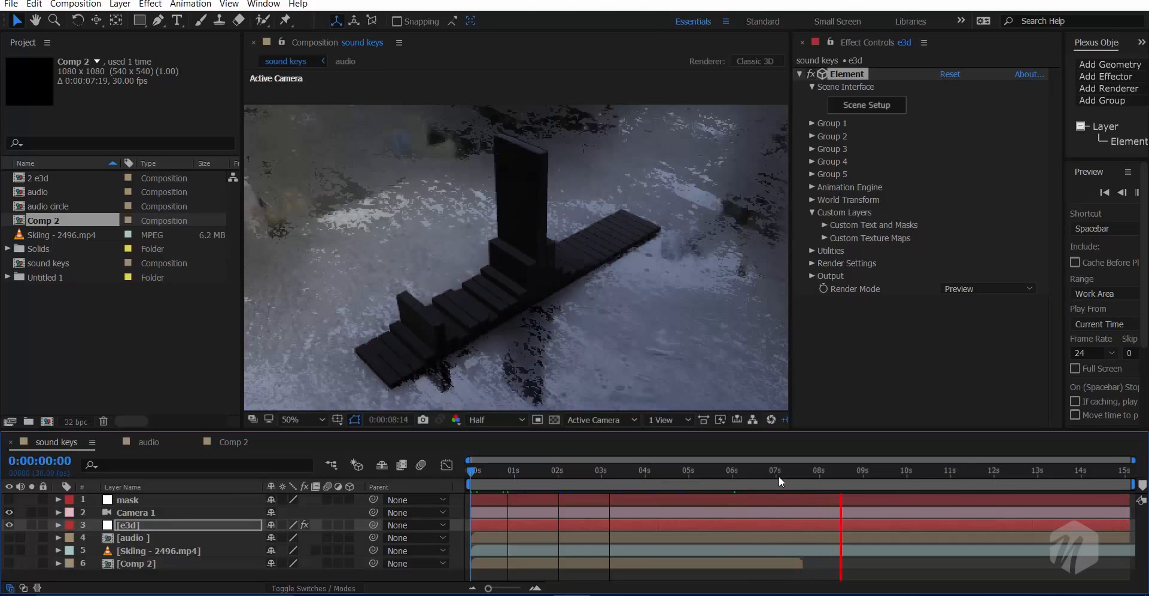
{"action": "left_click_drag", "start_coordinate": [780, 476], "coordinate": [798, 472]}
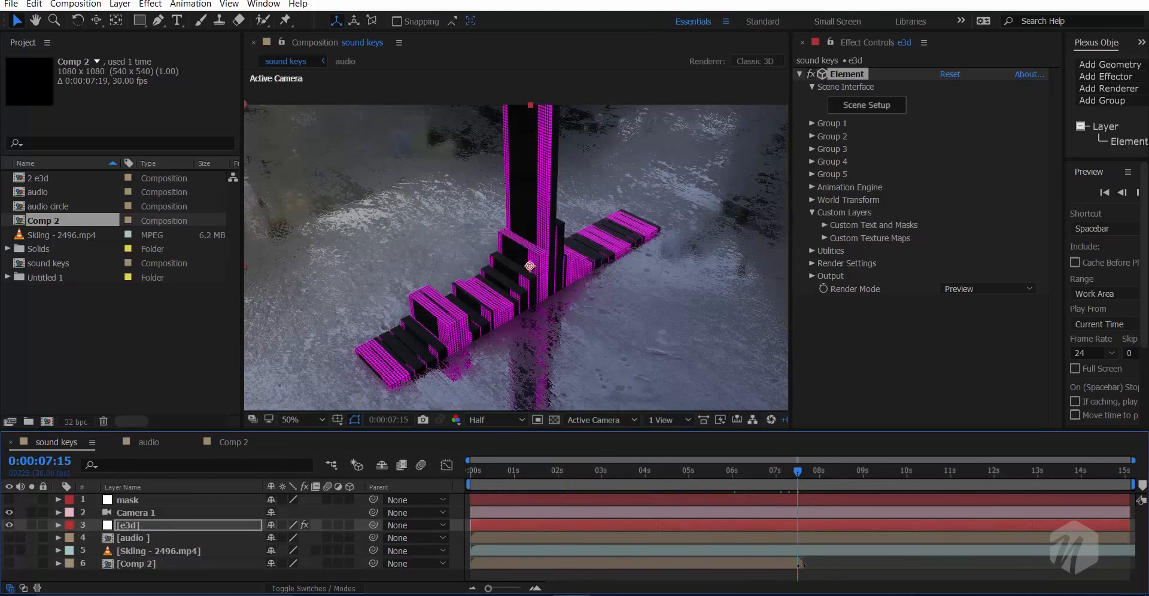
{"action": "key", "text": "n"}
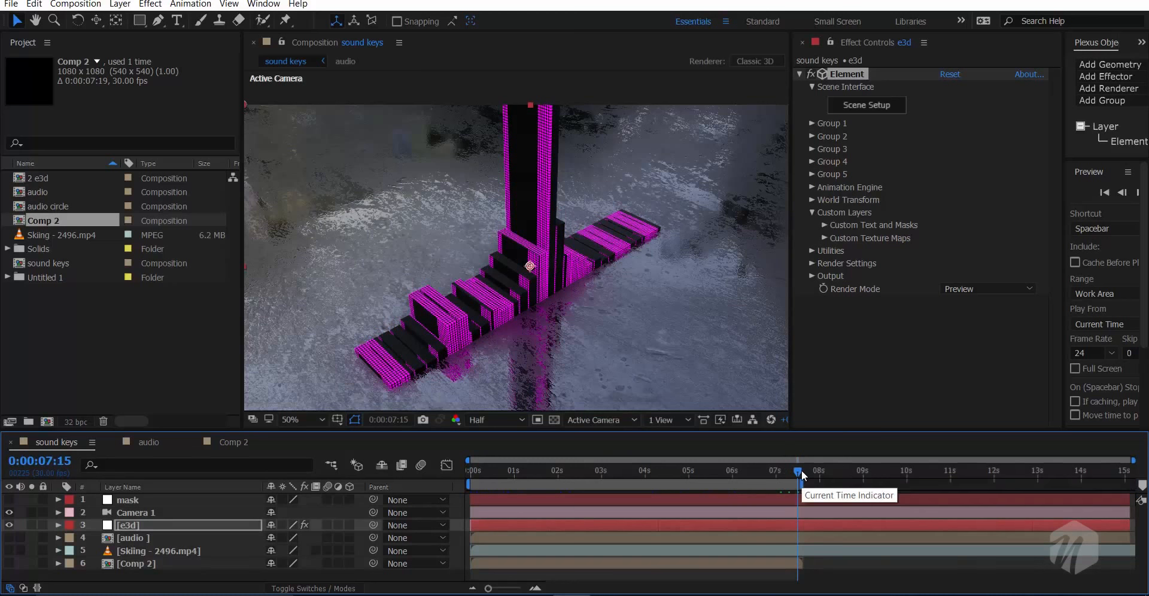
- At 0:00:02:01, orbit and dolly the camera to a lower, closer angle on the extruded sound keys
{"action": "left_click_drag", "start_coordinate": [799, 472], "coordinate": [563, 457]}
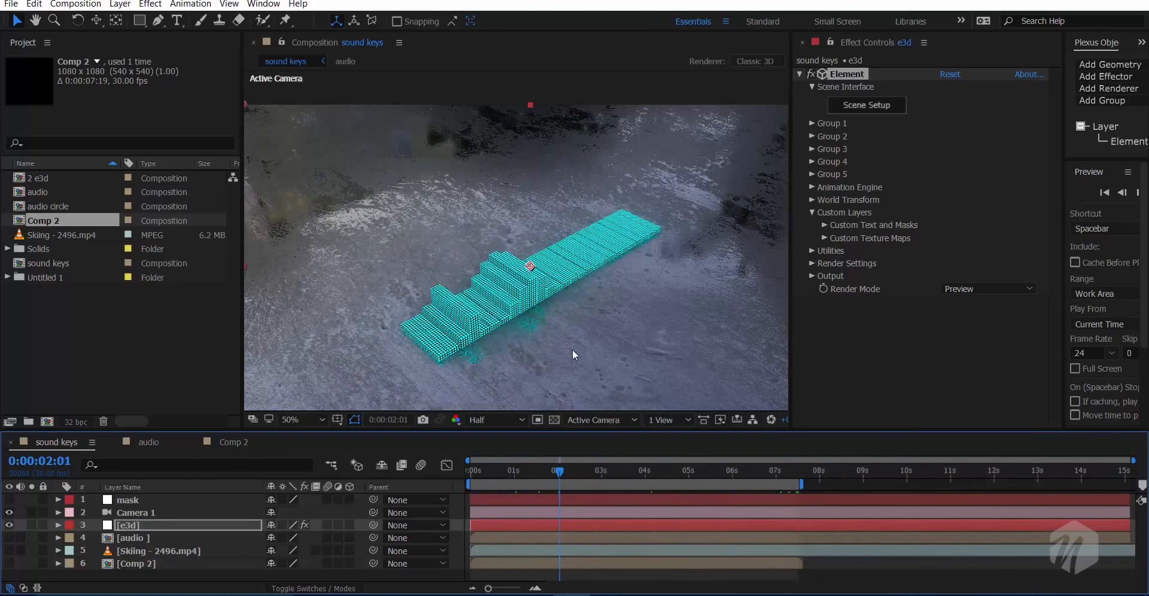
{"action": "key", "text": "c"}
{"action": "left_click_drag", "start_coordinate": [571, 315], "coordinate": [572, 311]}
{"action": "key", "text": "c"}
{"action": "key", "text": "c"}
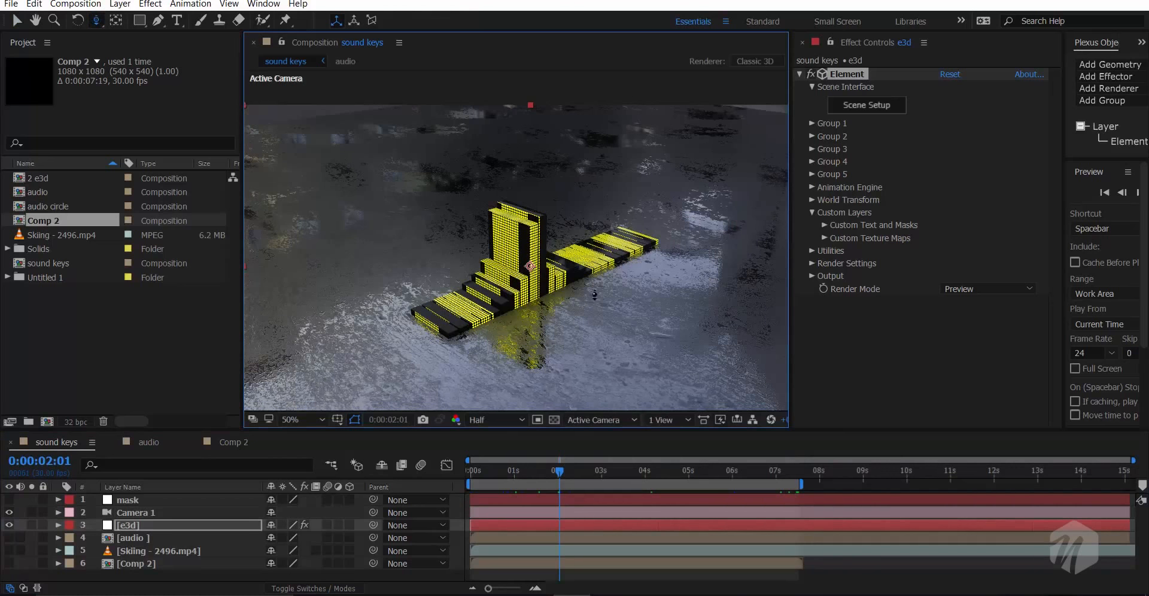
{"action": "left_click_drag", "start_coordinate": [634, 270], "coordinate": [652, 259]}
{"action": "key", "text": "c"}
{"action": "key", "text": "c"}
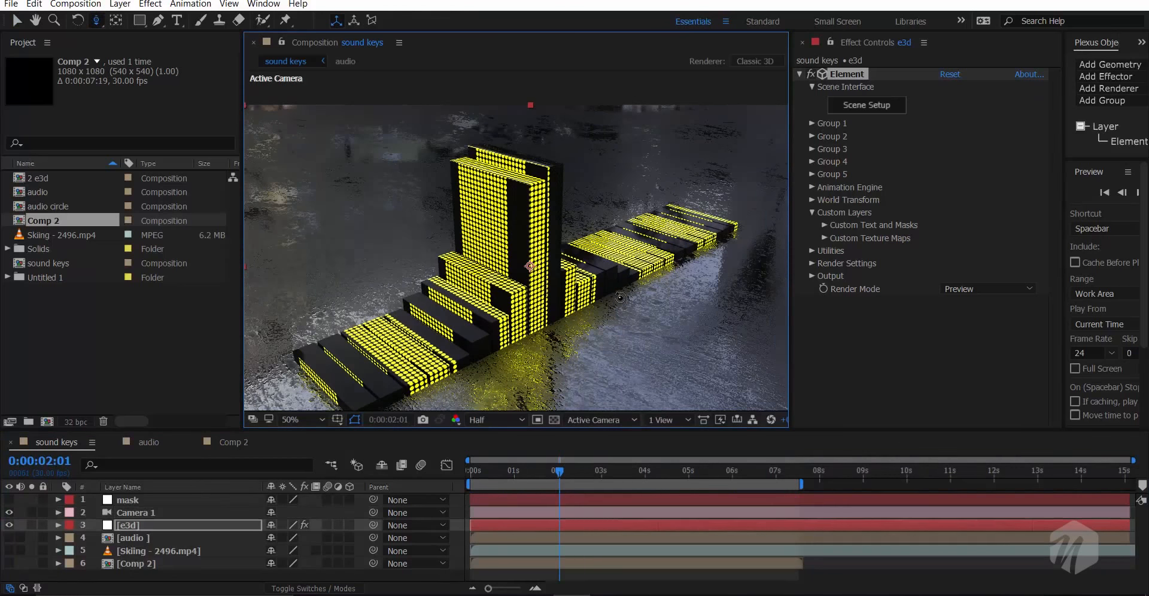
{"action": "left_click_drag", "start_coordinate": [615, 306], "coordinate": [619, 296]}
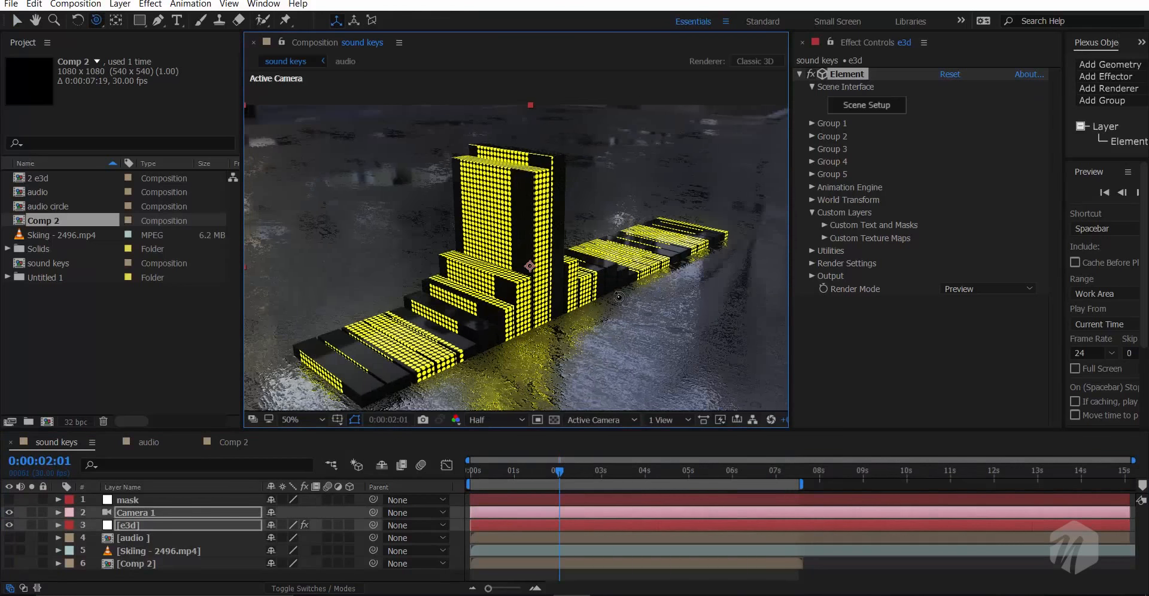
- Turn on depth of field for Camera 1 and set its focus distance to 1200 pixels
{"action": "left_click", "coordinate": [141, 516]}
{"action": "key", "text": "a"}
{"action": "key", "text": "a"}
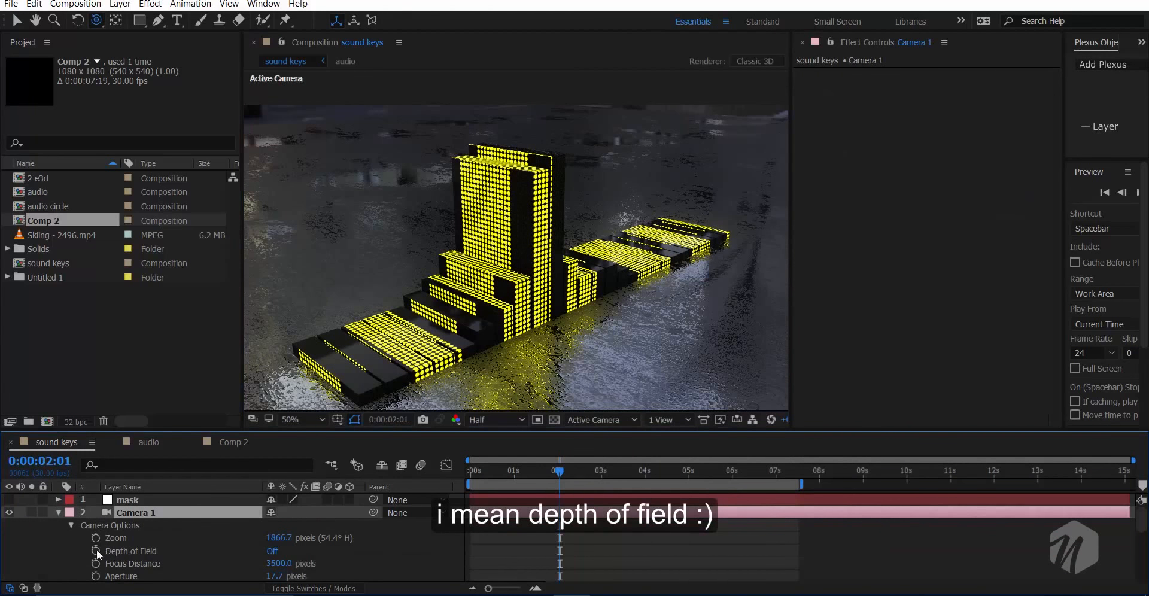
{"action": "left_click", "coordinate": [272, 550]}
{"action": "left_click", "coordinate": [278, 563]}
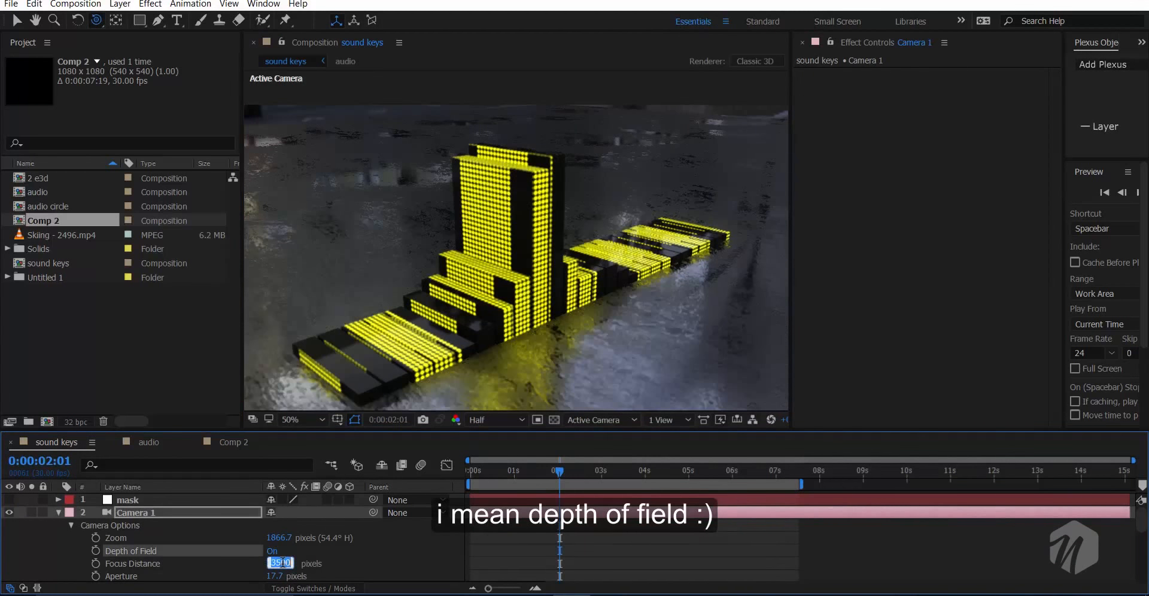
{"action": "type", "text": "12"}
{"action": "left_click", "coordinate": [332, 561]}
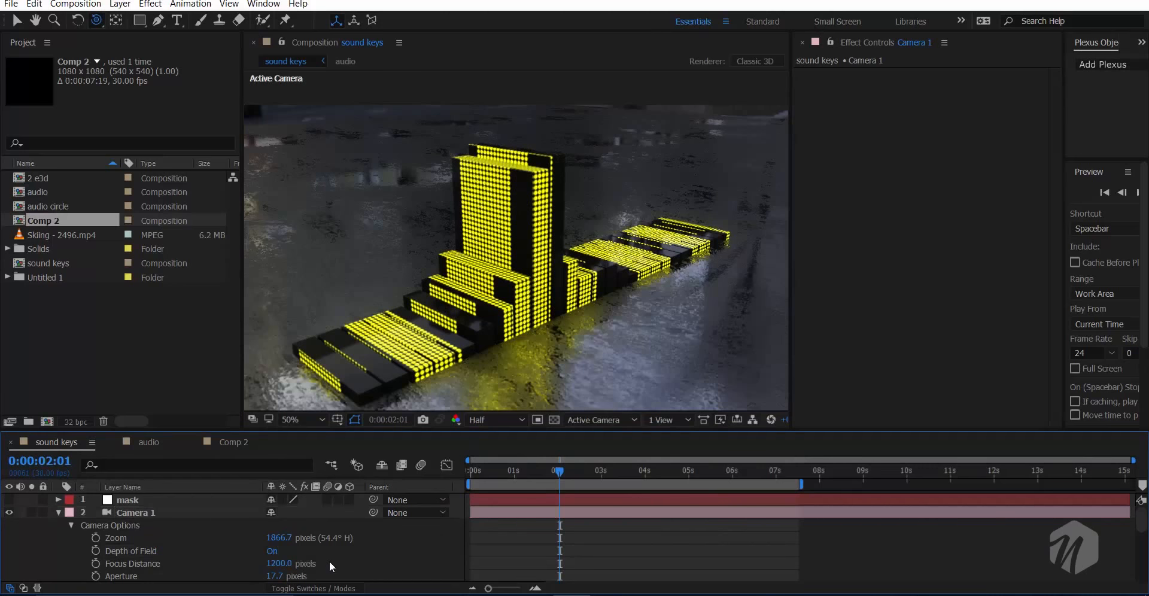
- Set Camera 1's aperture to 300 pixels
{"action": "scroll", "coordinate": [335, 552], "scroll_direction": "down", "scroll_amount": 3}
{"action": "scroll", "coordinate": [335, 552], "scroll_direction": "up", "scroll_amount": 1}
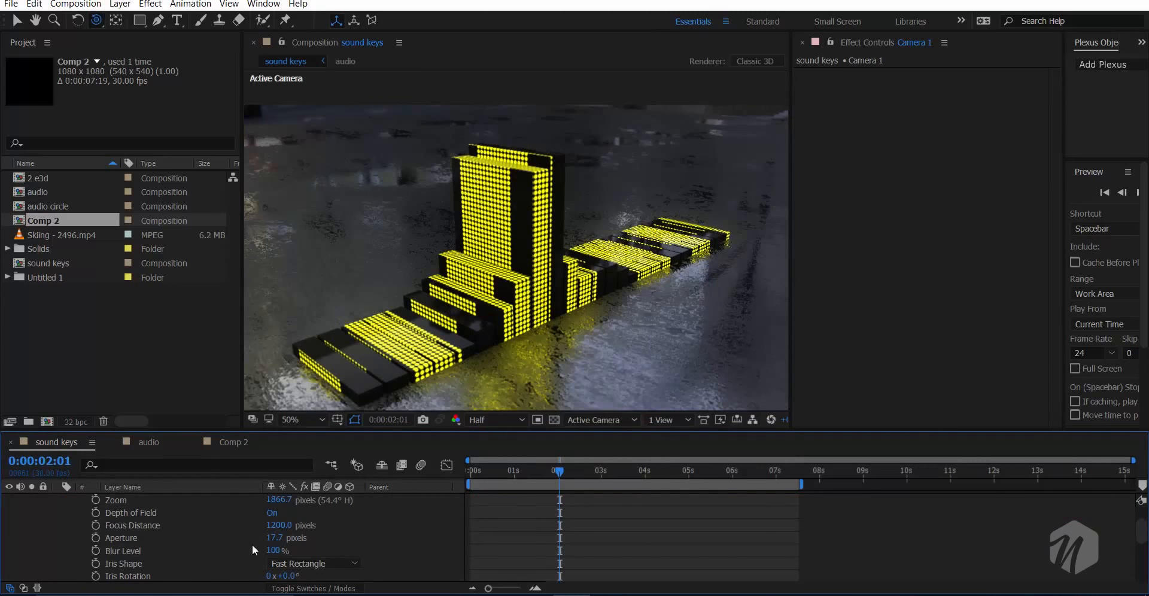
{"action": "left_click", "coordinate": [274, 538]}
{"action": "type", "text": "300"}
{"action": "key", "text": "Return"}
- Try a focus distance of 500 pixels for Camera 1, set it to 800 pixels and collapse the camera's properties
{"action": "left_click", "coordinate": [281, 526]}
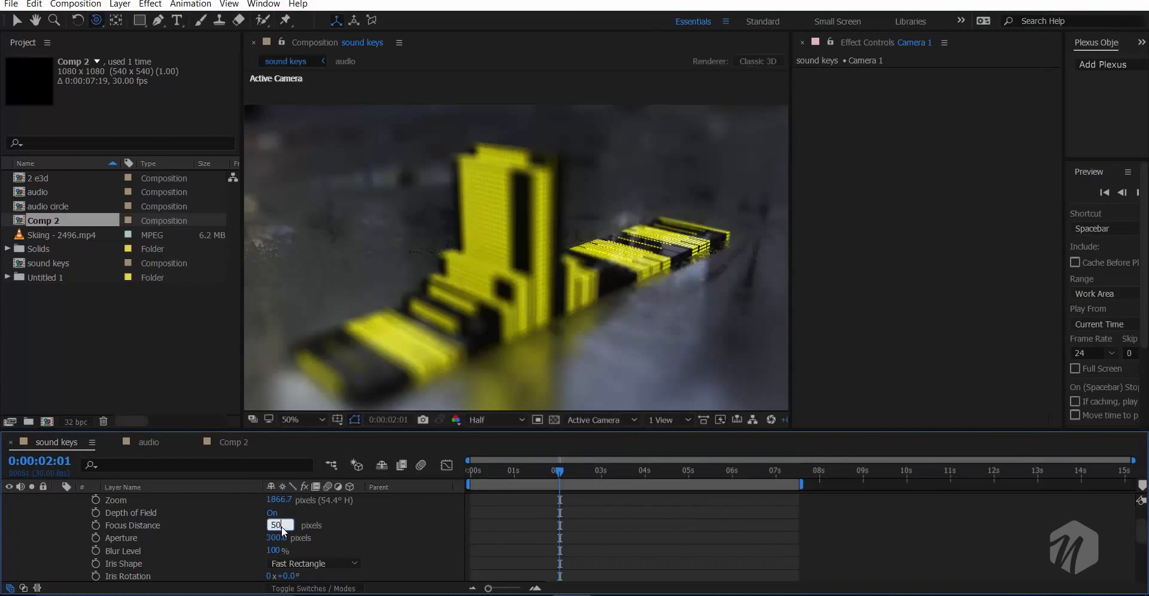
{"action": "type", "text": "500"}
{"action": "key", "text": "Return"}
{"action": "left_click", "coordinate": [277, 525]}
{"action": "type", "text": "800"}
{"action": "key", "text": "Return"}
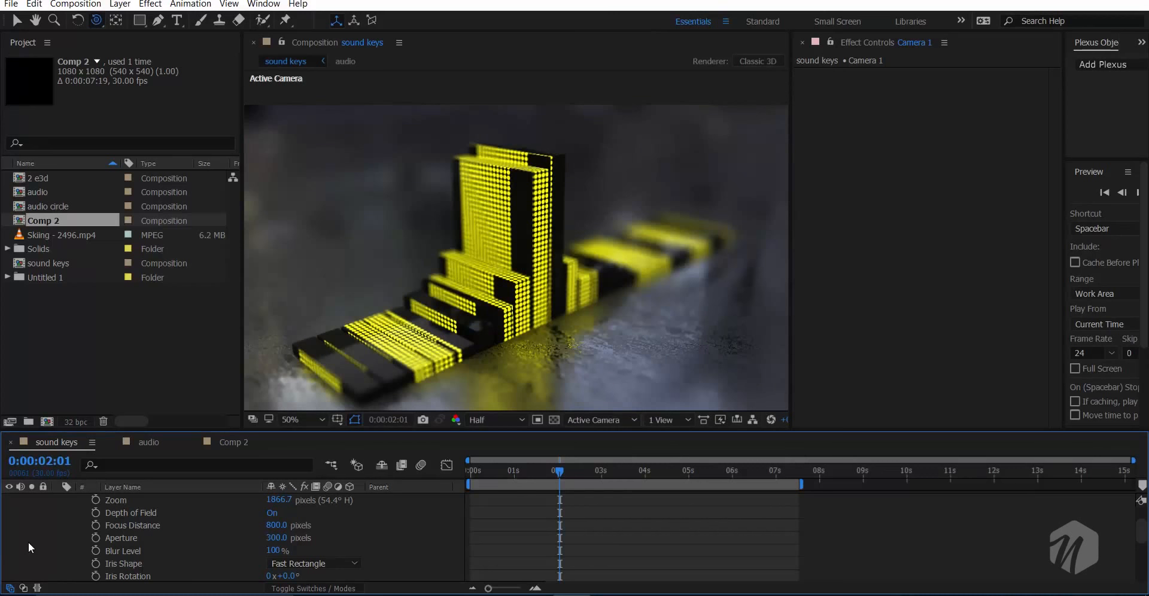
{"action": "scroll", "coordinate": [28, 546], "scroll_direction": "up", "scroll_amount": 3}
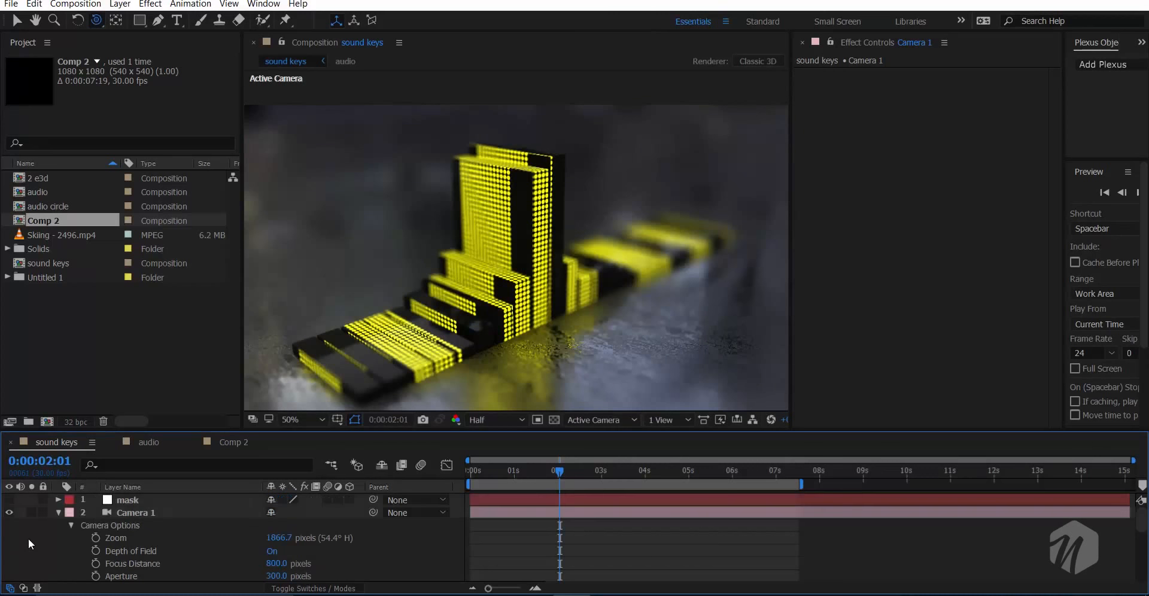
{"action": "left_click", "coordinate": [58, 512]}
- Add a new adjustment layer above all layers in the sound keys composition and apply the Curves effect to it
{"action": "right_click", "coordinate": [84, 575]}
{"action": "mouse_move", "coordinate": [143, 458]}
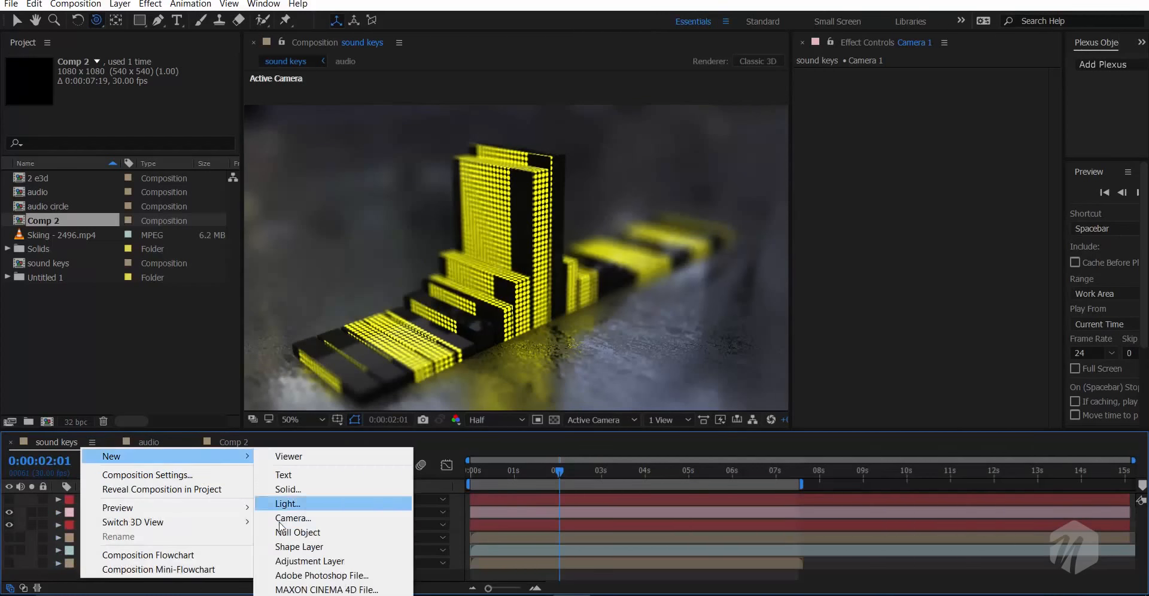
{"action": "left_click", "coordinate": [293, 561]}
{"action": "key", "text": "ctrl+space"}
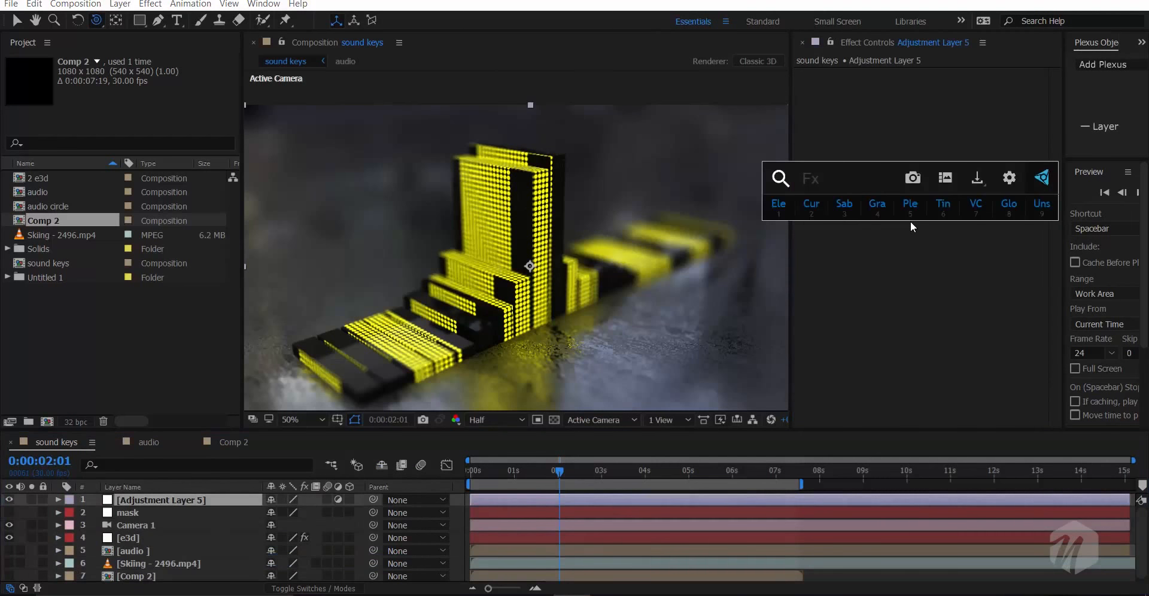
{"action": "left_click", "coordinate": [826, 207]}
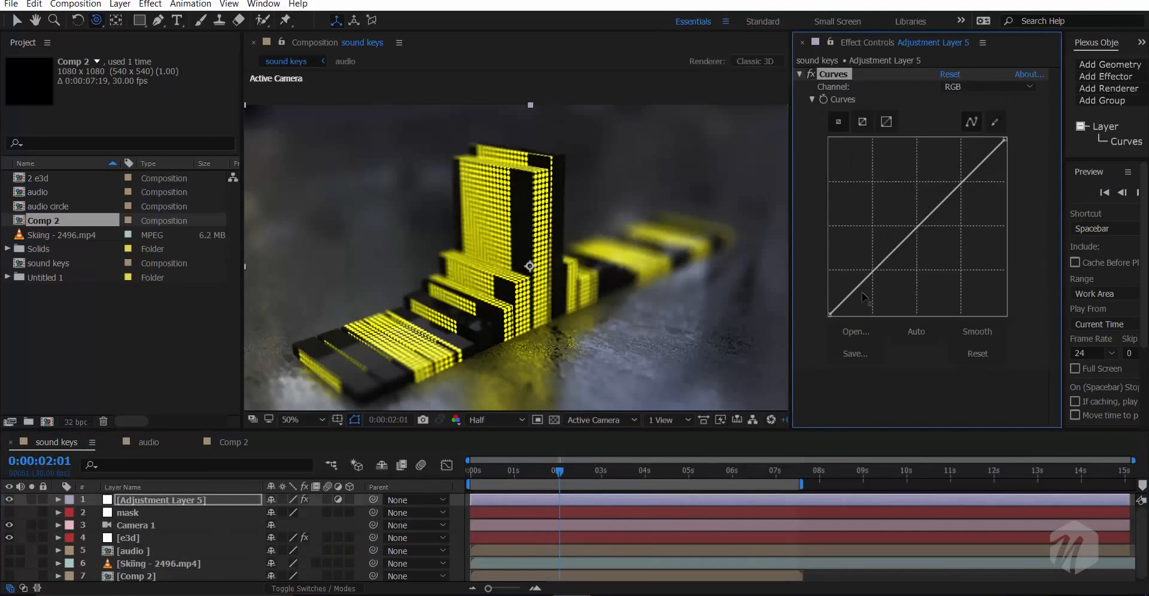
- Shape a gentle S-curve in the adjustment layer's RGB channel and raise the Blue channel's shadows while holding its midtones near the diagonal
{"action": "left_click_drag", "start_coordinate": [864, 297], "coordinate": [860, 294]}
{"action": "left_click_drag", "start_coordinate": [930, 224], "coordinate": [925, 218]}
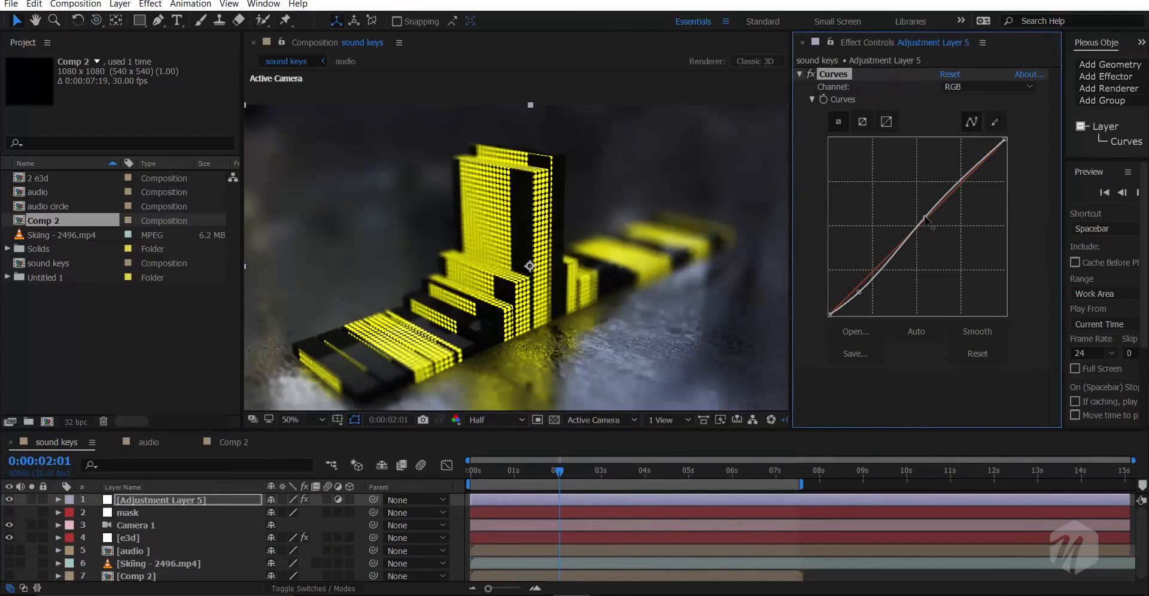
{"action": "left_click", "coordinate": [964, 88]}
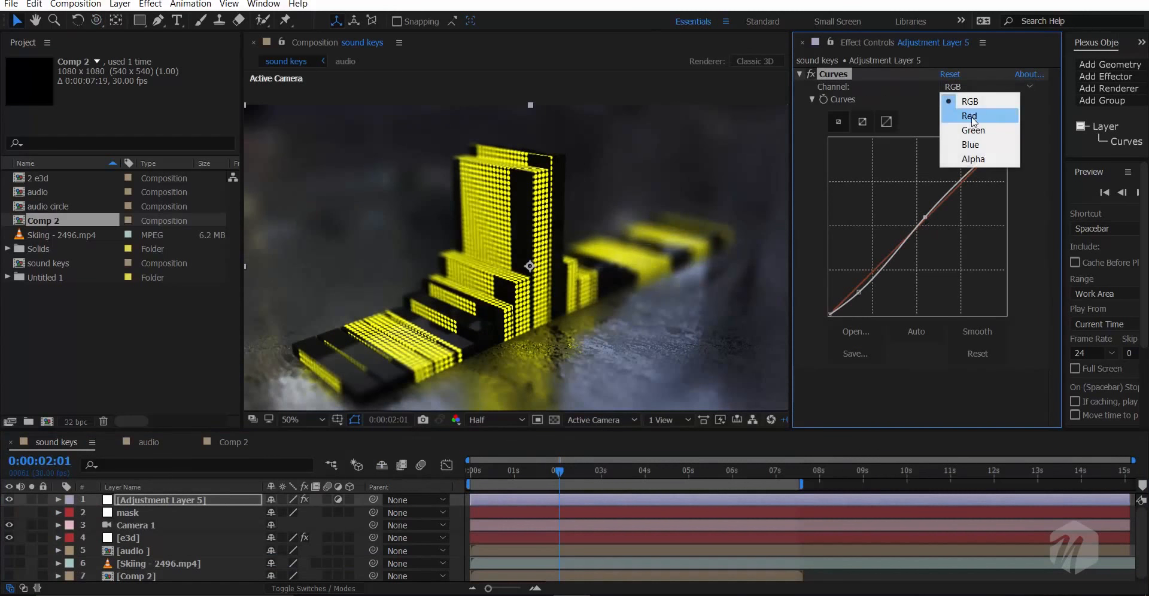
{"action": "left_click", "coordinate": [970, 115]}
{"action": "left_click", "coordinate": [985, 88]}
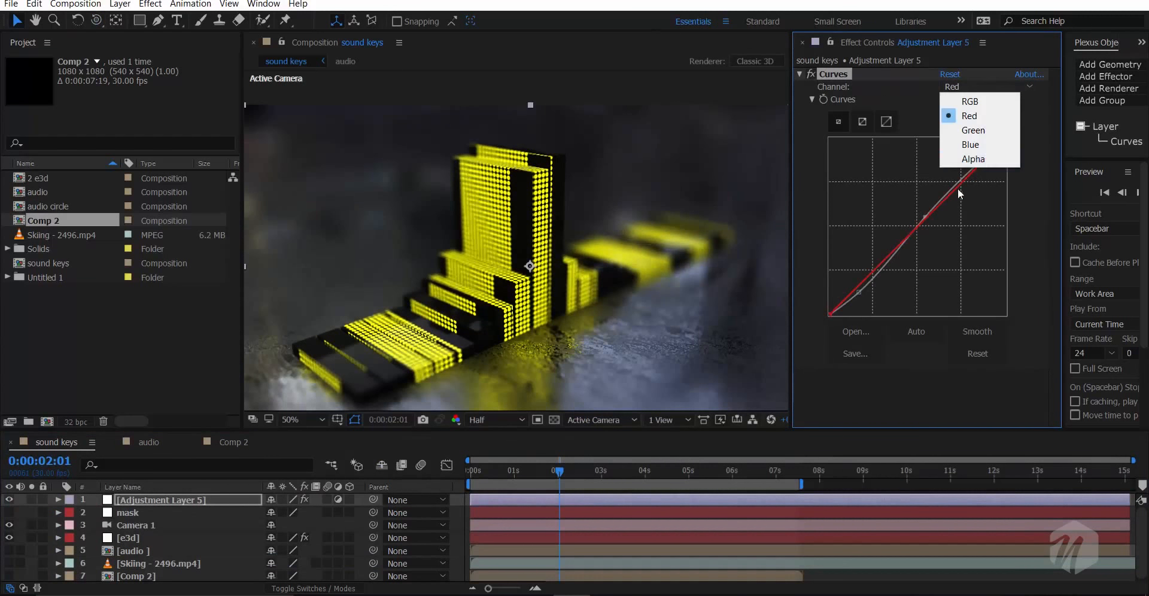
{"action": "left_click", "coordinate": [970, 144]}
{"action": "left_click_drag", "start_coordinate": [829, 309], "coordinate": [824, 300]}
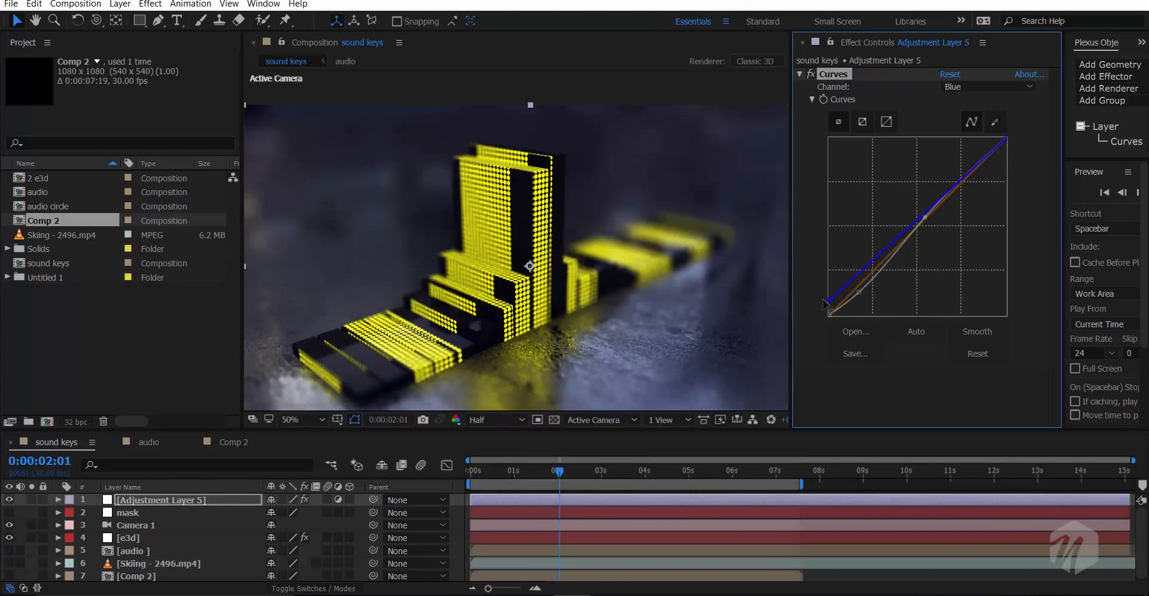
{"action": "left_click_drag", "start_coordinate": [921, 218], "coordinate": [929, 213]}
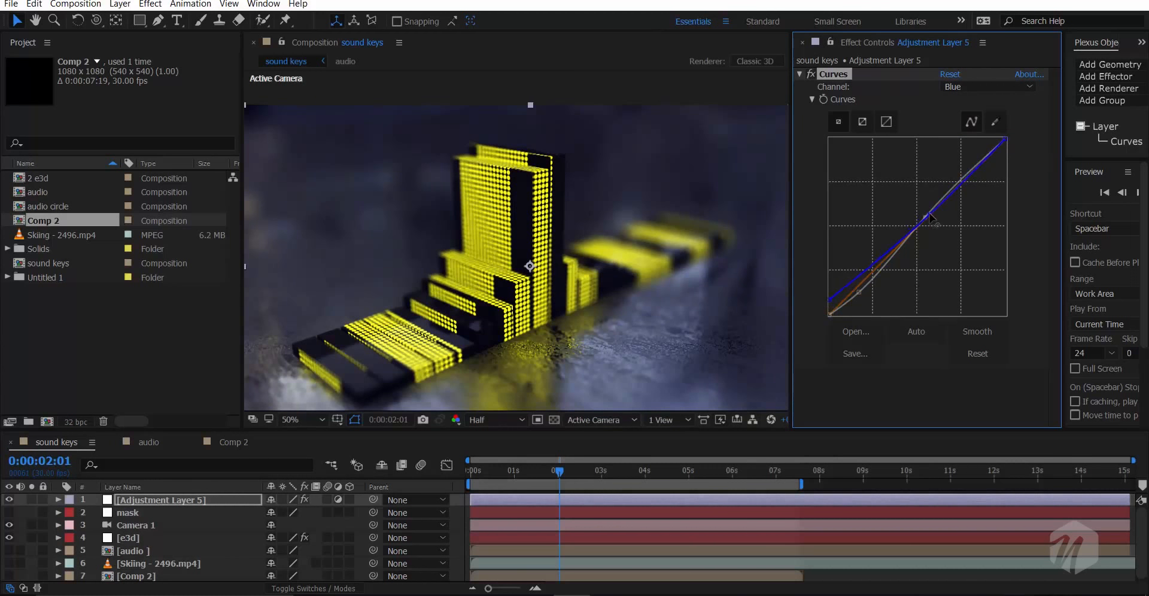
- Duplicate the adjustment layer and replace the Curves effect on the upper copy with Tint
{"action": "left_click", "coordinate": [202, 505]}
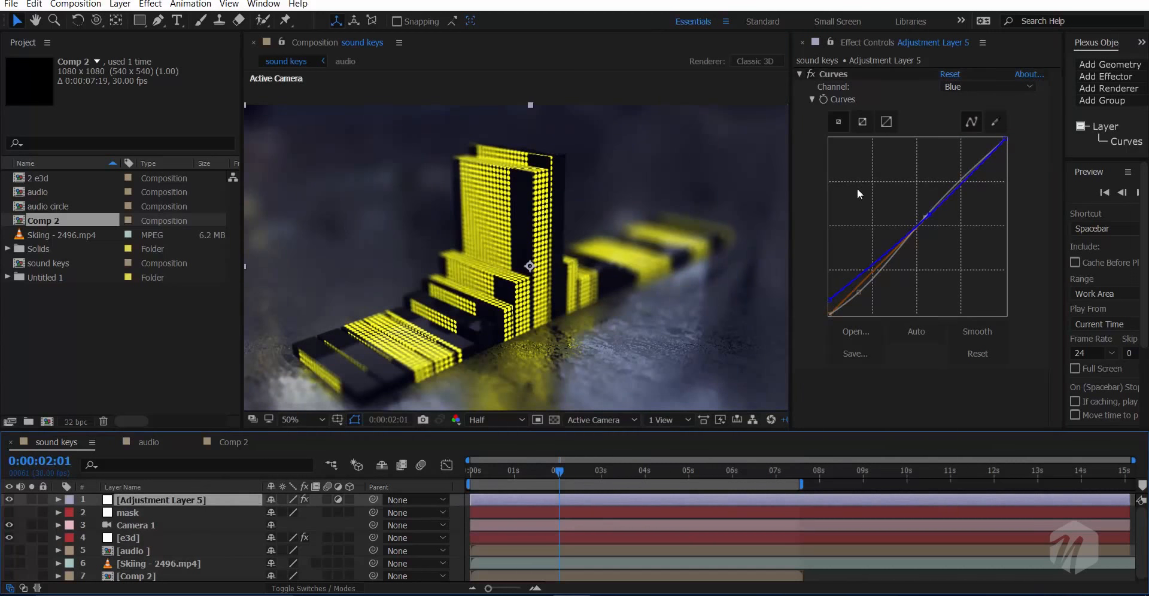
{"action": "key", "text": "ctrl+d"}
{"action": "left_click", "coordinate": [850, 80]}
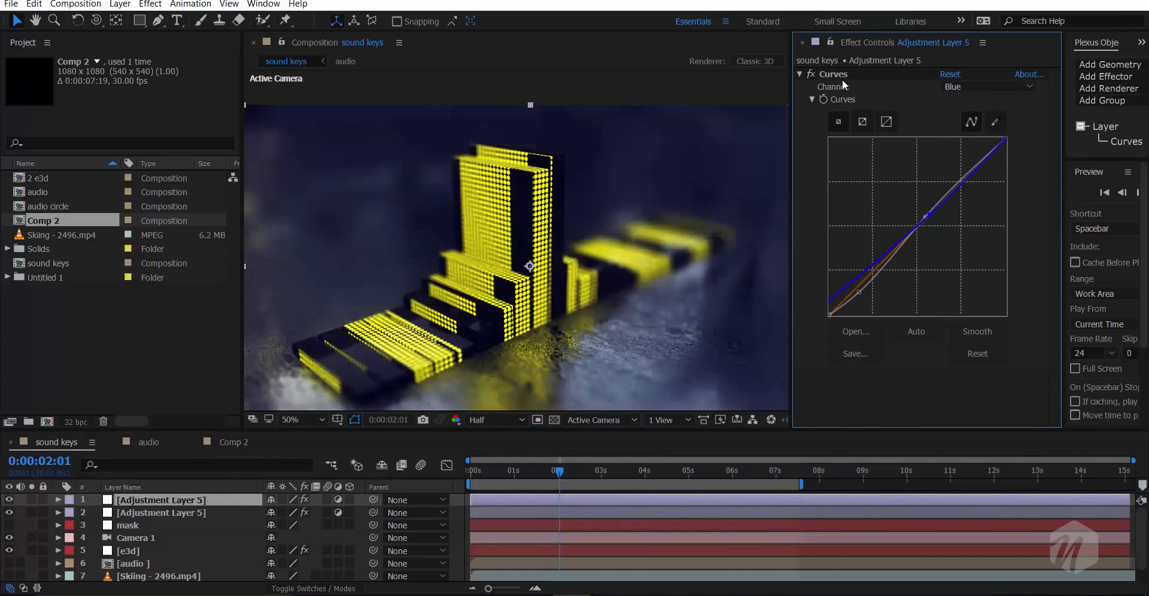
{"action": "left_click", "coordinate": [838, 74]}
{"action": "key", "text": "Delete"}
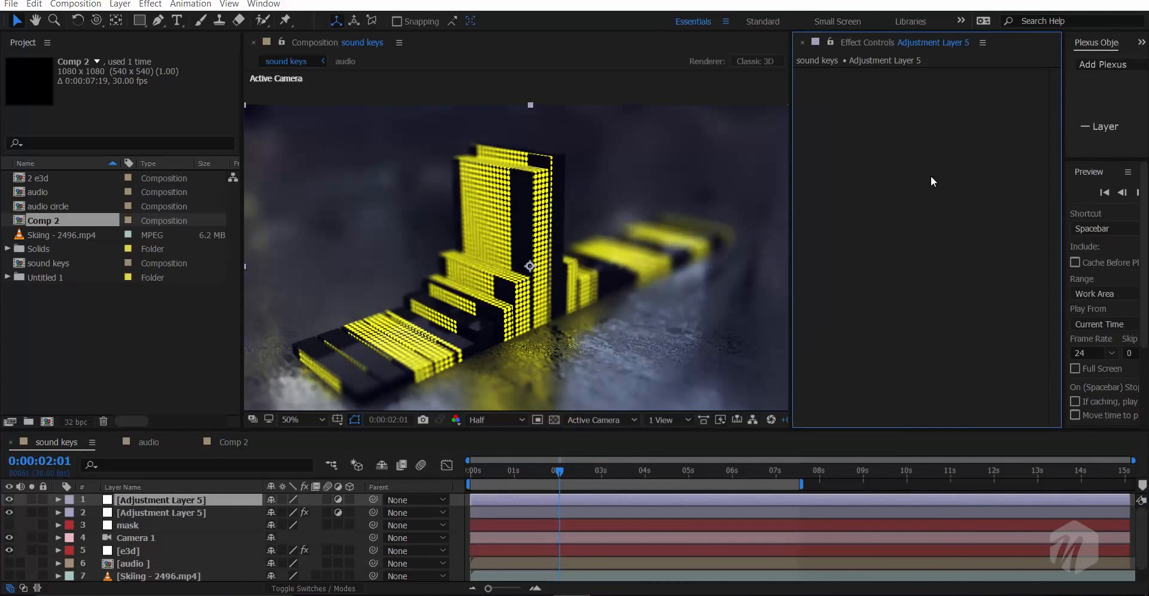
{"action": "key", "text": "ctrl+space"}
{"action": "type", "text": "tint"}
{"action": "key", "text": "Return"}
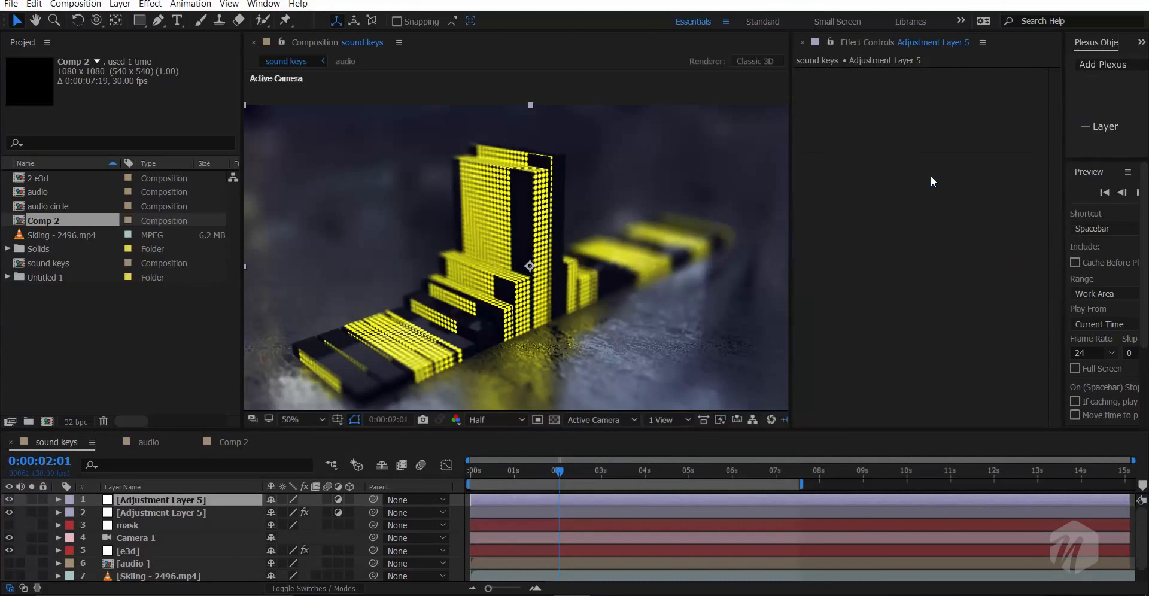
- Set the Tint effect to map black to dark purple 280423, keep white mapped to white, and set Amount to Tint to 26%
{"action": "left_click", "coordinate": [946, 100]}
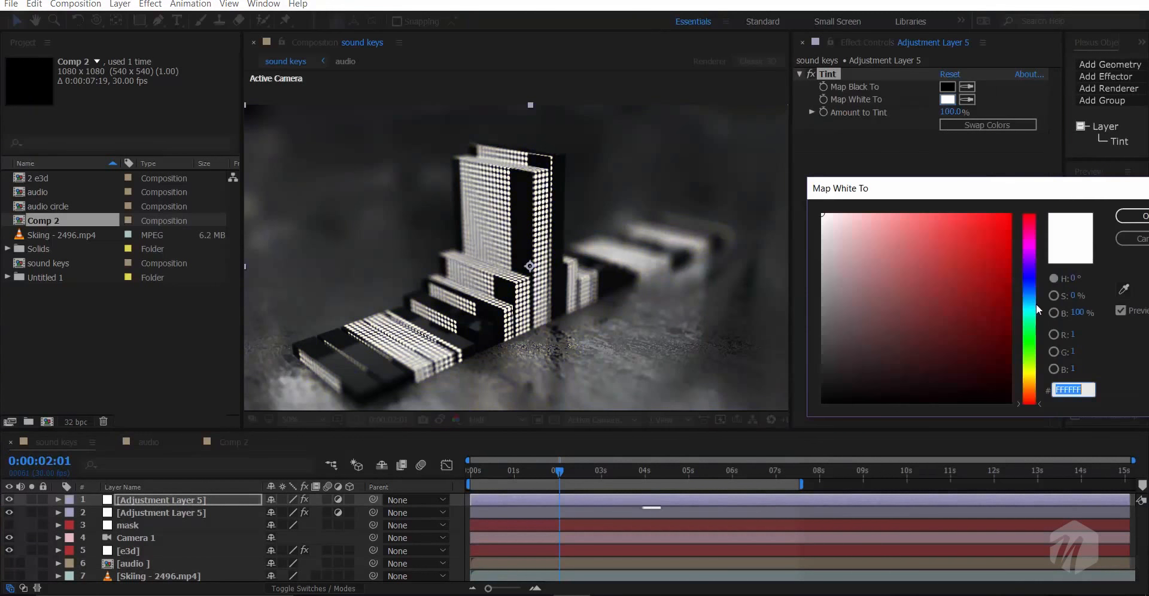
{"action": "left_click", "coordinate": [1131, 220]}
{"action": "left_click", "coordinate": [948, 86]}
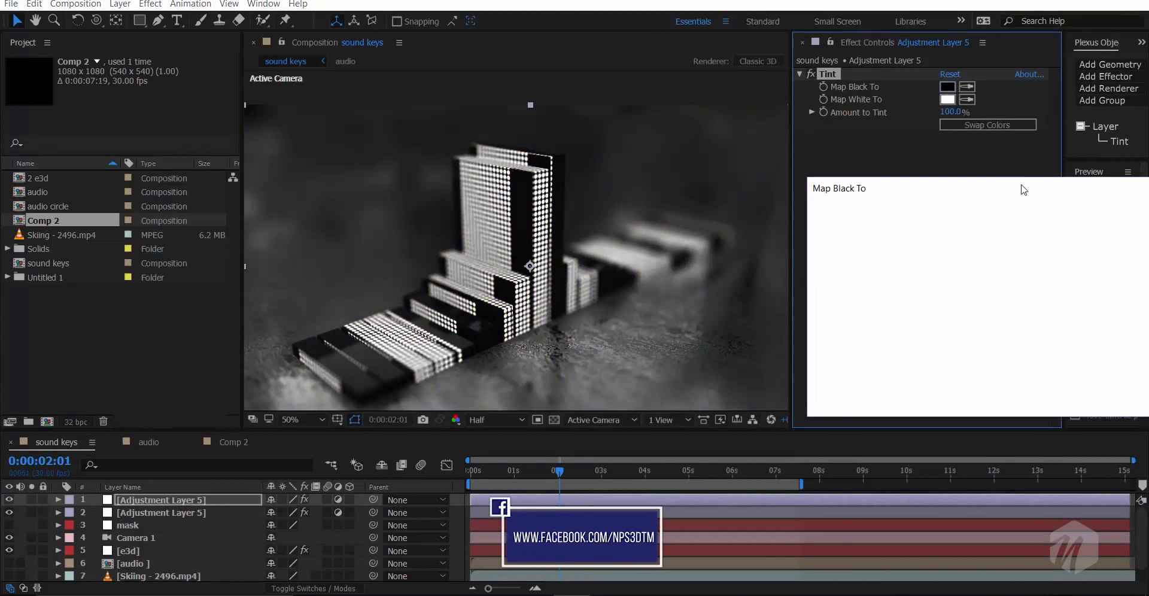
{"action": "left_click", "coordinate": [1029, 238]}
{"action": "left_click", "coordinate": [991, 374]}
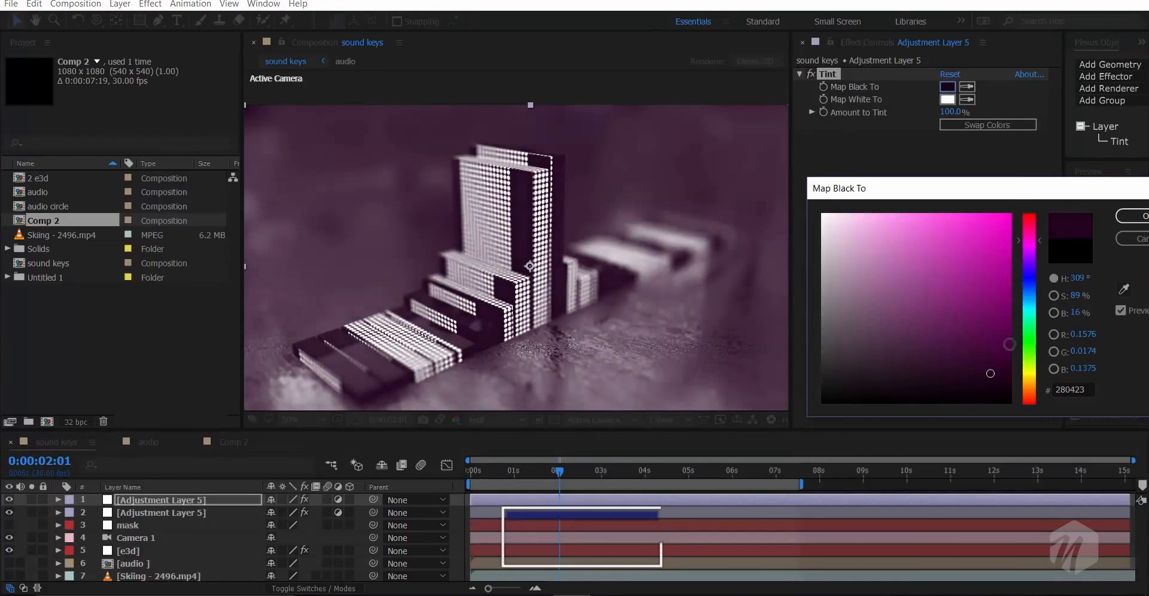
{"action": "left_click", "coordinate": [1135, 216]}
{"action": "left_click_drag", "start_coordinate": [951, 112], "coordinate": [899, 127]}
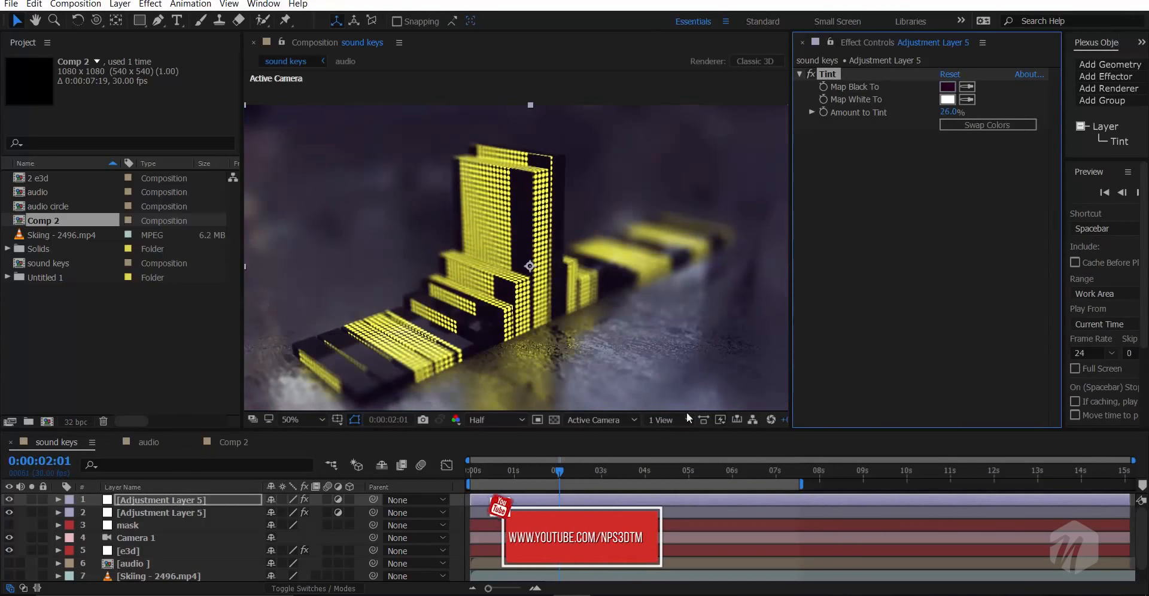
- Add a new white solid above all layers in the sound keys composition
{"action": "key", "text": "comma"}
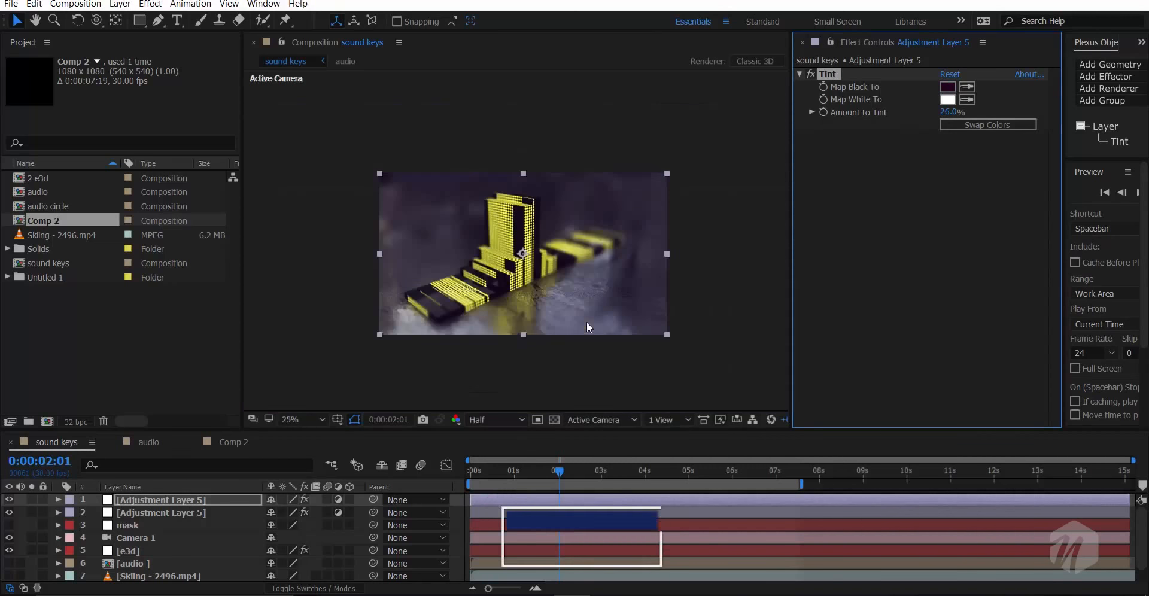
{"action": "left_click", "coordinate": [139, 20]}
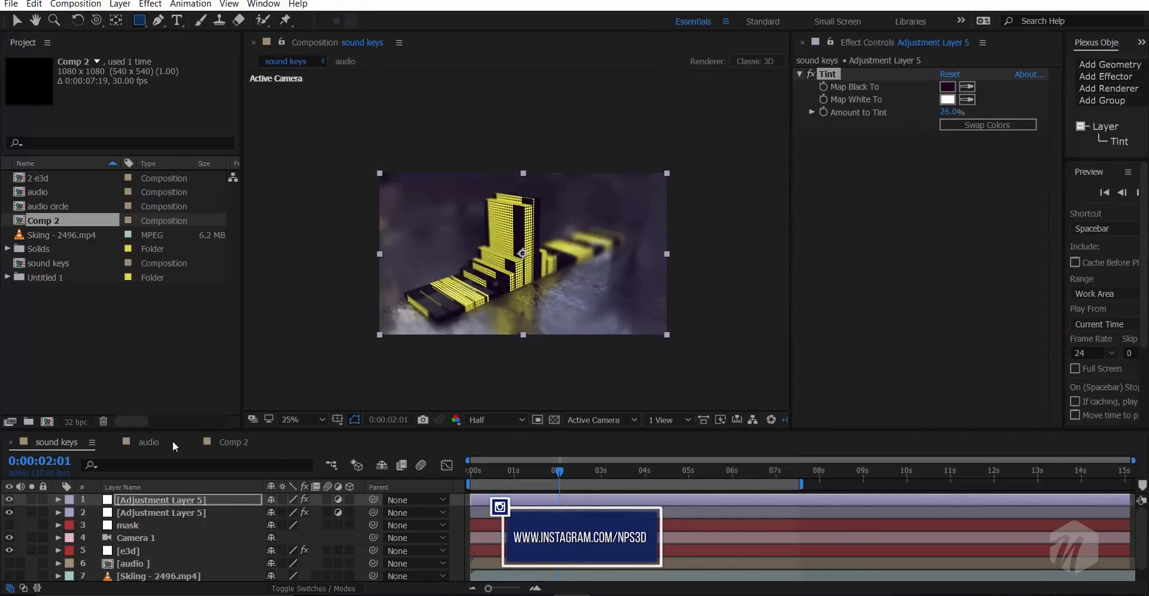
{"action": "key", "text": "grave"}
{"action": "right_click", "coordinate": [183, 512]}
{"action": "mouse_move", "coordinate": [239, 391]}
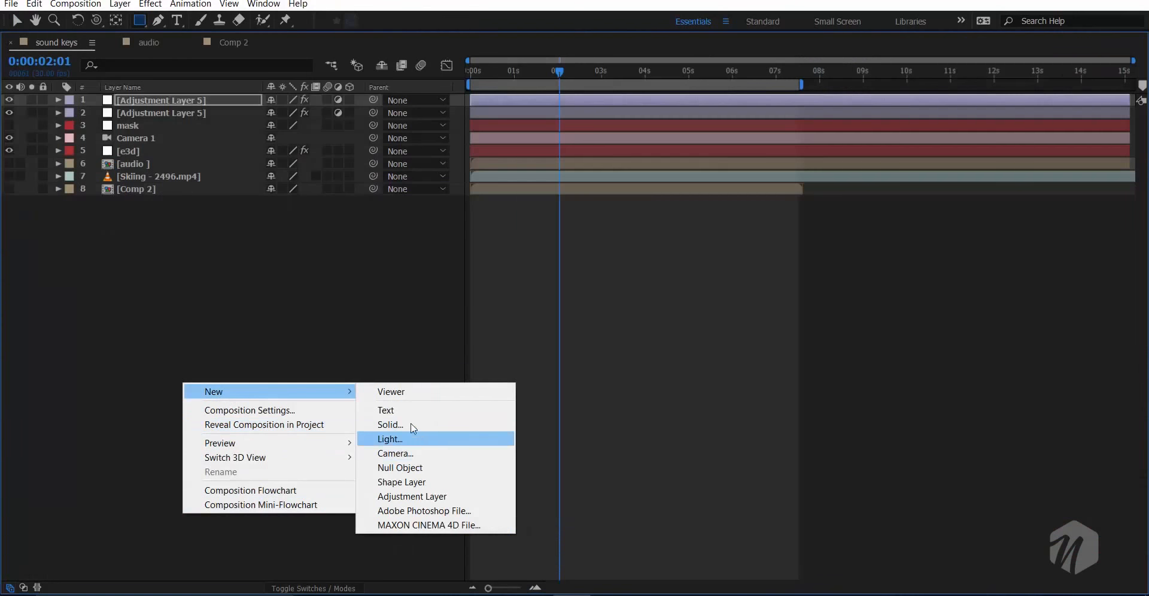
{"action": "left_click", "coordinate": [390, 424]}
{"action": "left_click", "coordinate": [998, 405]}
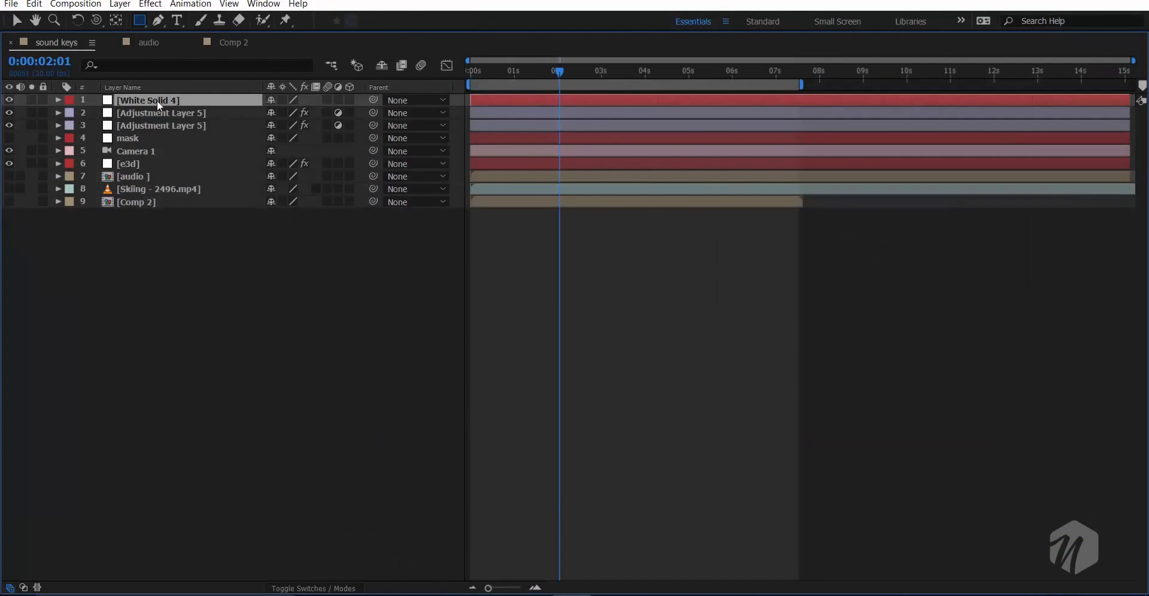
- Change the new solid's color to black (000000) in its solid settings
{"action": "left_click_drag", "start_coordinate": [157, 99], "coordinate": [200, 99]}
{"action": "left_click", "coordinate": [127, 9]}
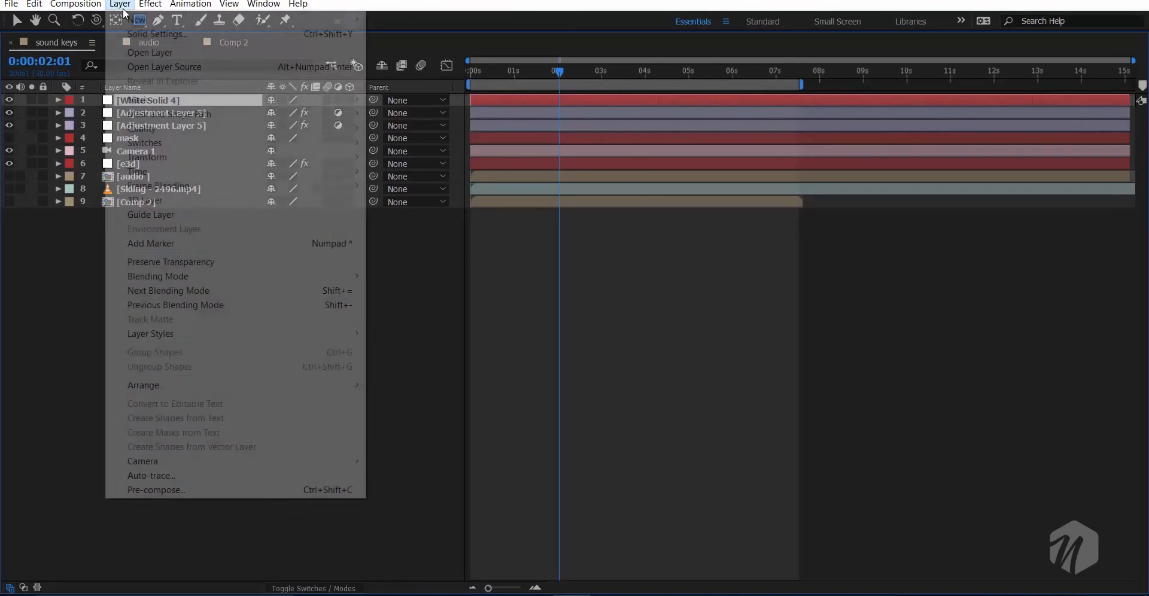
{"action": "left_click", "coordinate": [155, 31]}
{"action": "left_click", "coordinate": [1008, 395]}
{"action": "left_click", "coordinate": [1006, 396]}
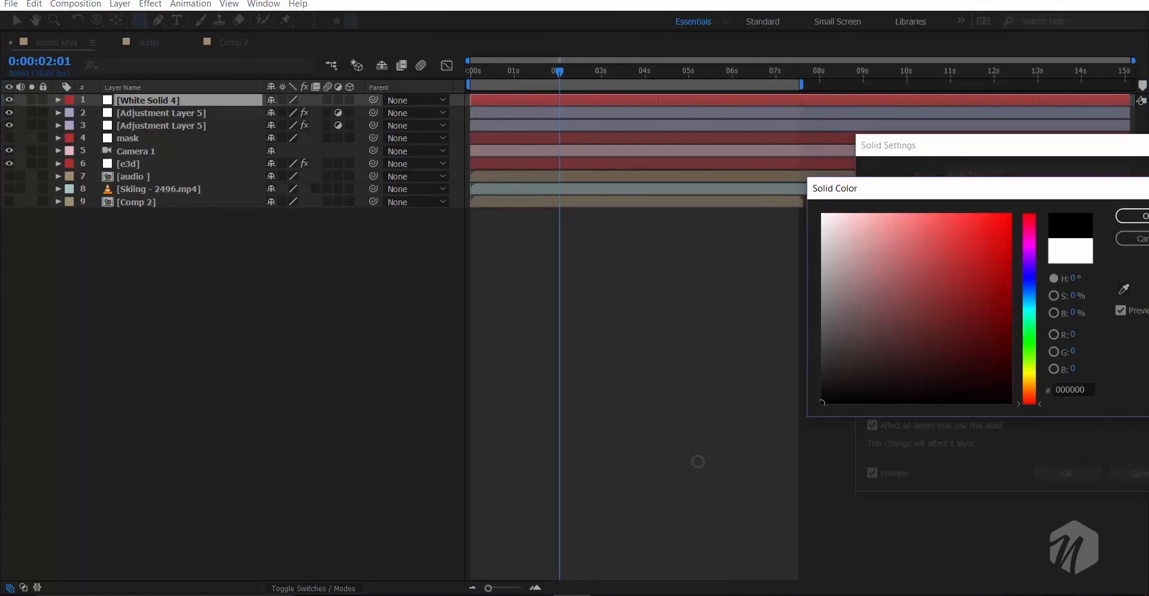
{"action": "left_click", "coordinate": [1128, 218]}
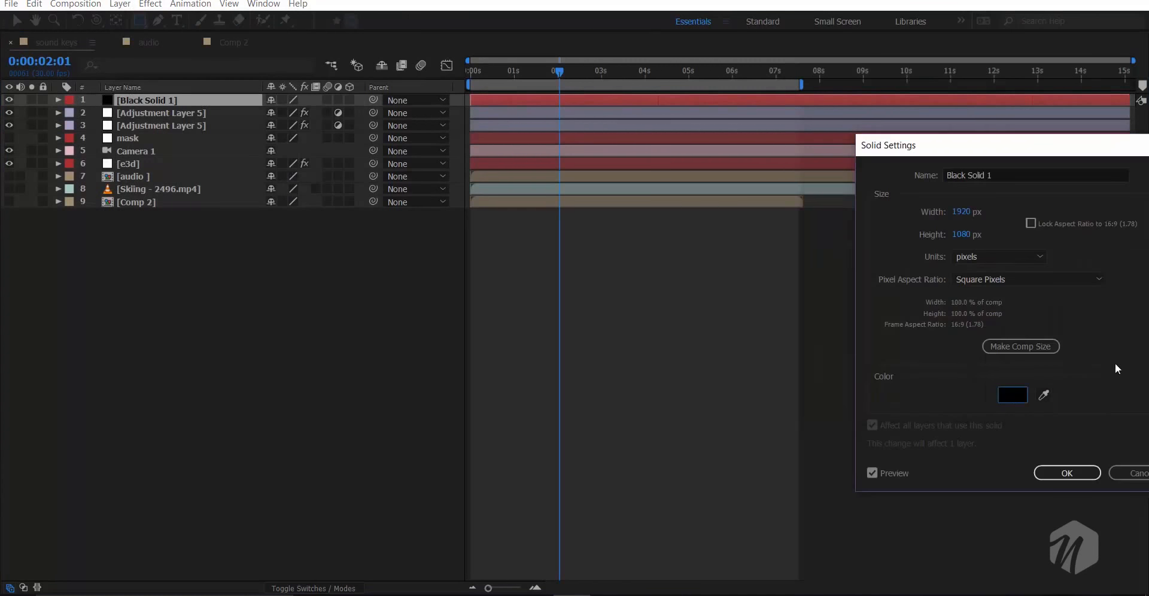
{"action": "left_click", "coordinate": [1067, 473]}
{"action": "key", "text": "grave"}
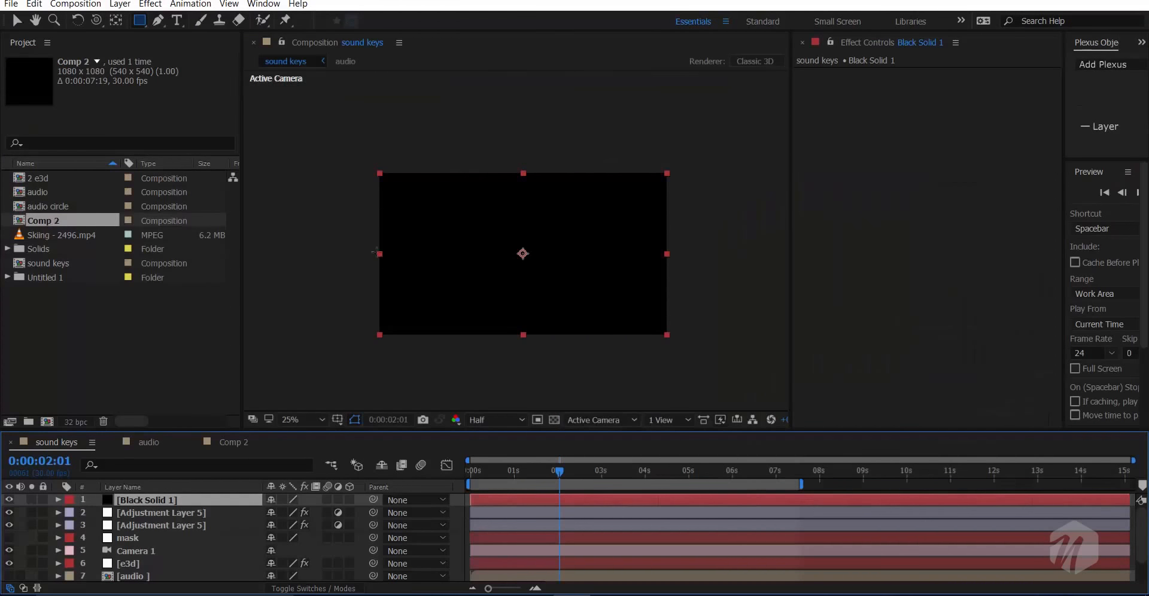
- Draw a wide rectangular mask across the middle of the black solid and invert it to form cinematic letterbox bars
{"action": "left_click_drag", "start_coordinate": [366, 189], "coordinate": [699, 316]}
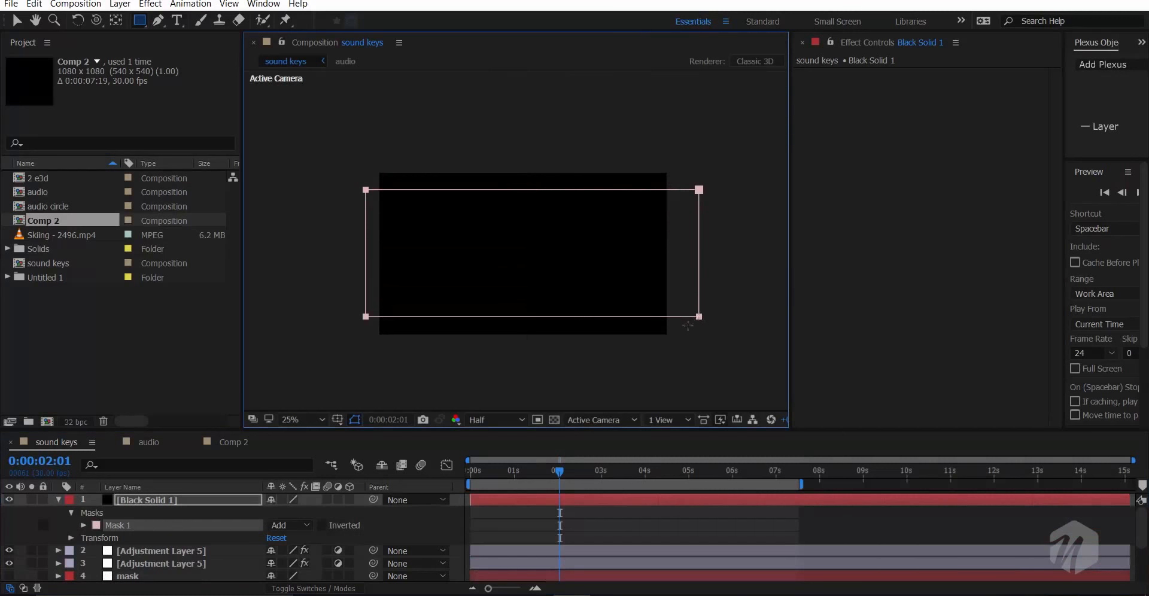
{"action": "left_click", "coordinate": [57, 500]}
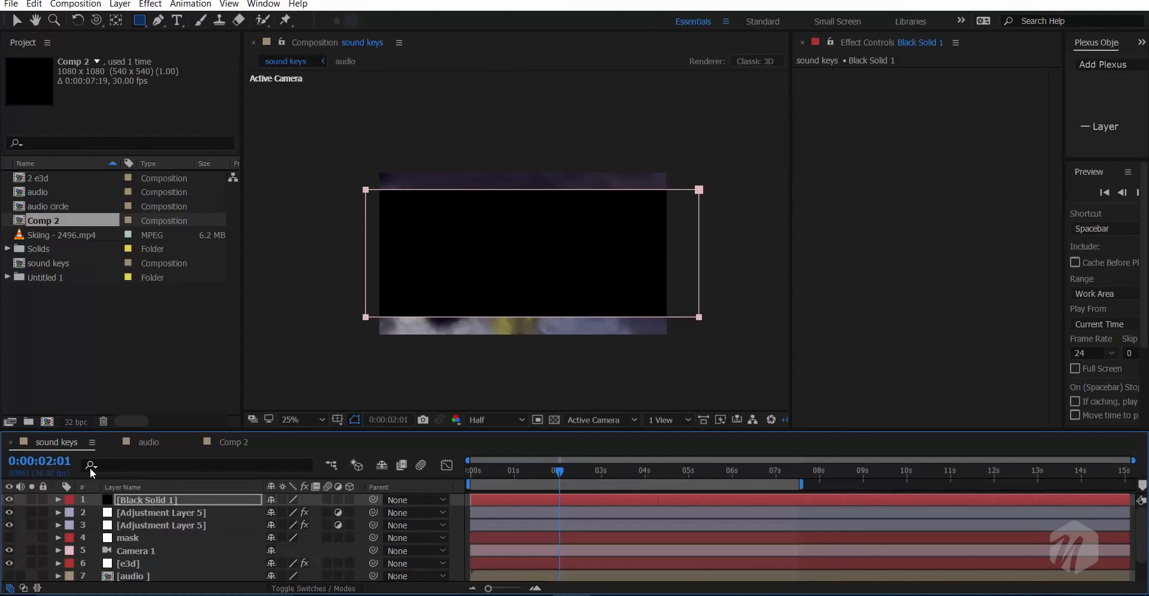
{"action": "key", "text": "m"}
{"action": "left_click", "coordinate": [322, 513]}
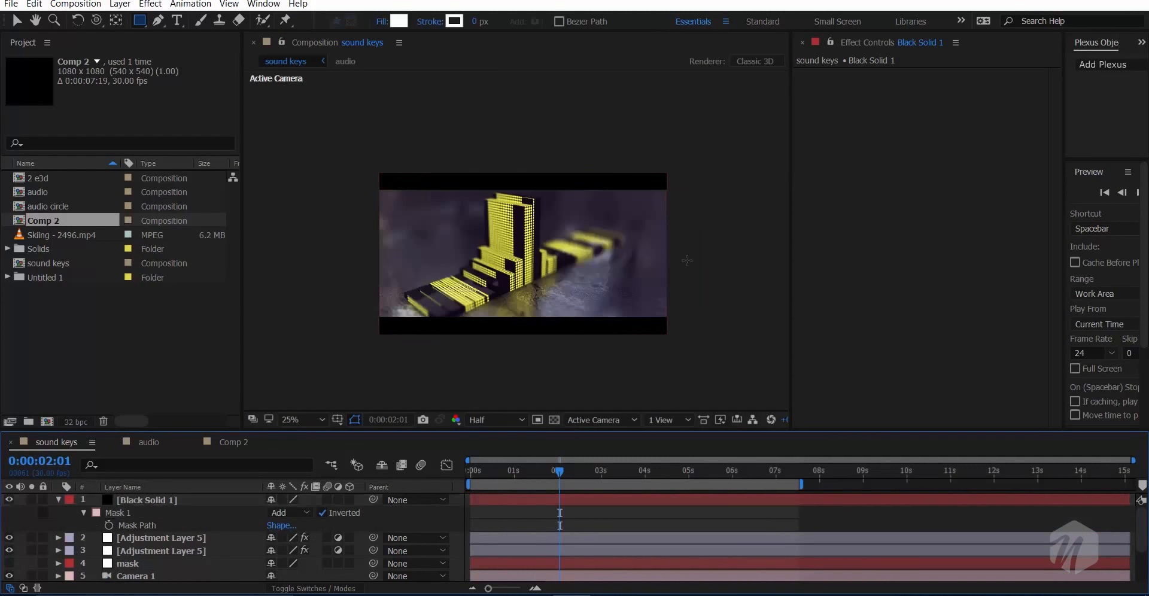
{"action": "scroll", "coordinate": [686, 256], "scroll_direction": "up", "scroll_amount": 2}
{"action": "left_click_drag", "start_coordinate": [242, 300], "coordinate": [156, 299]}
{"action": "key", "text": "q"}
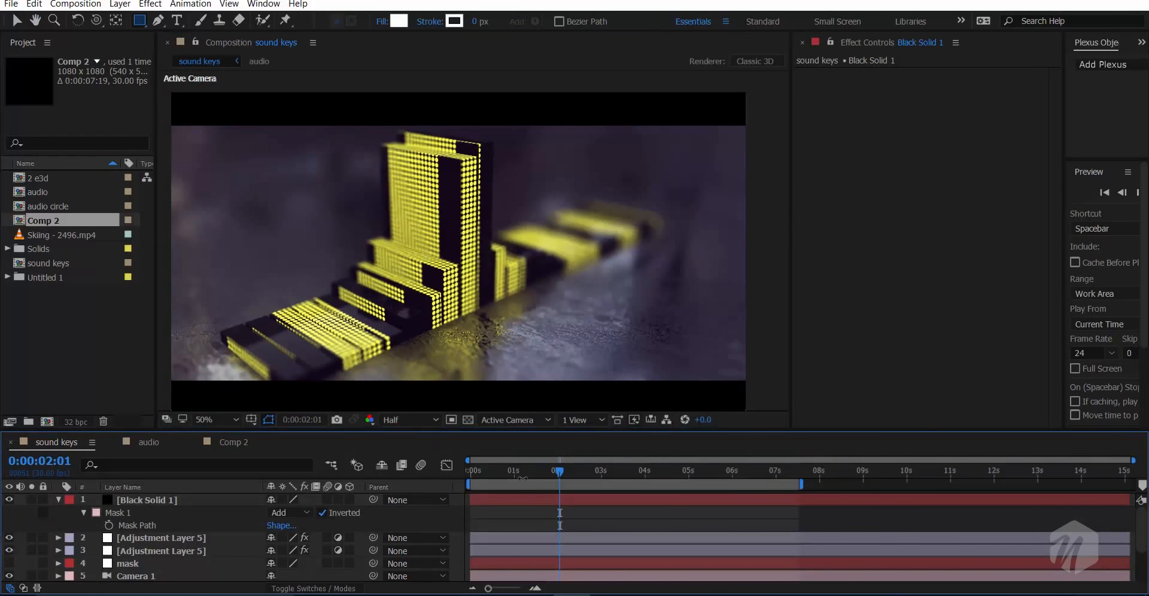
- Review the graded sound keys animation at several times between 0:00:00:11 and 0:00:05:23
{"action": "left_click", "coordinate": [526, 473]}
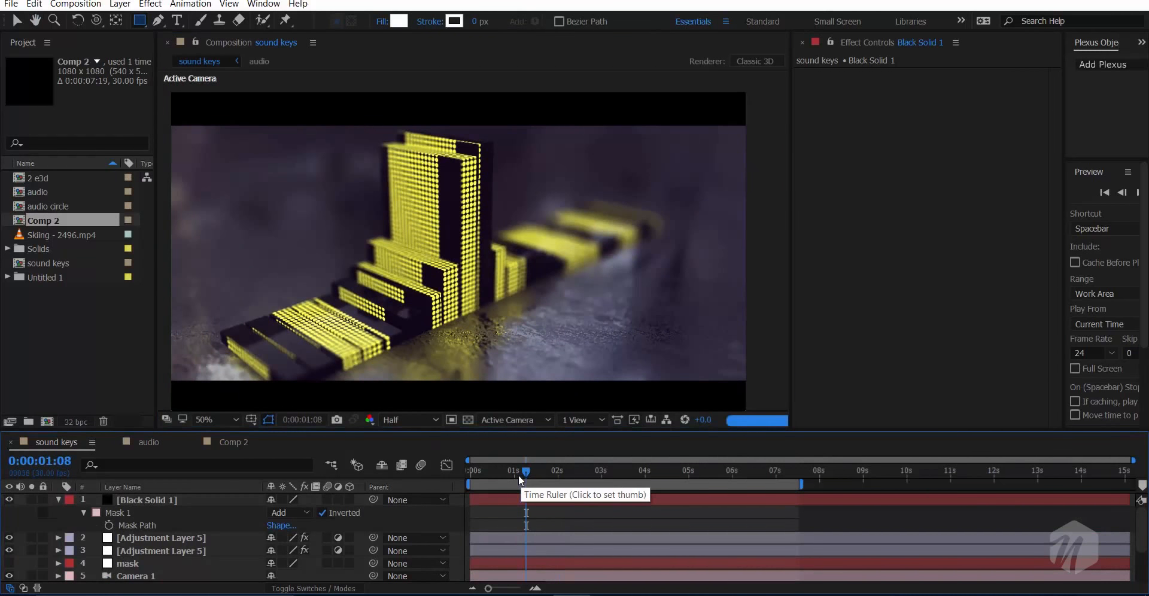
{"action": "left_click_drag", "start_coordinate": [511, 475], "coordinate": [487, 473]}
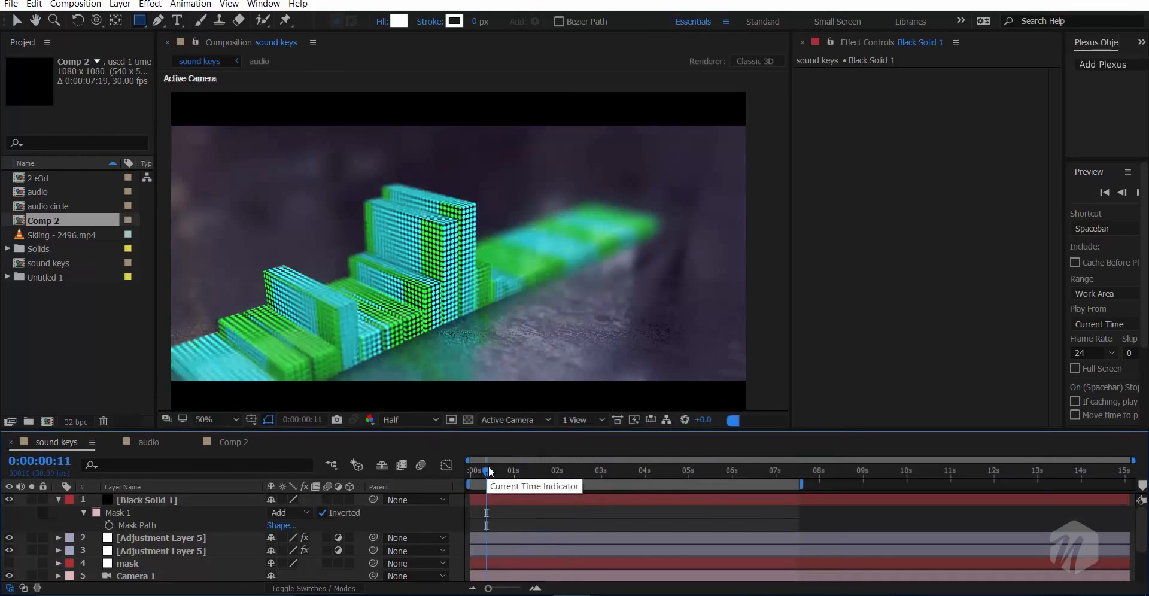
{"action": "left_click", "coordinate": [593, 469]}
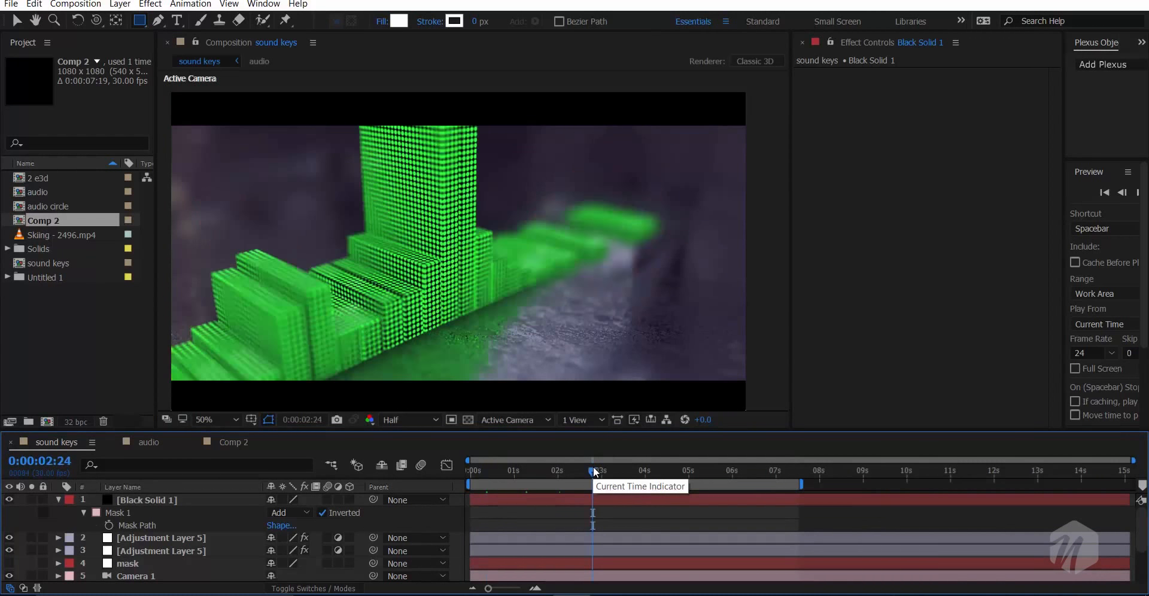
{"action": "left_click_drag", "start_coordinate": [601, 472], "coordinate": [621, 473]}
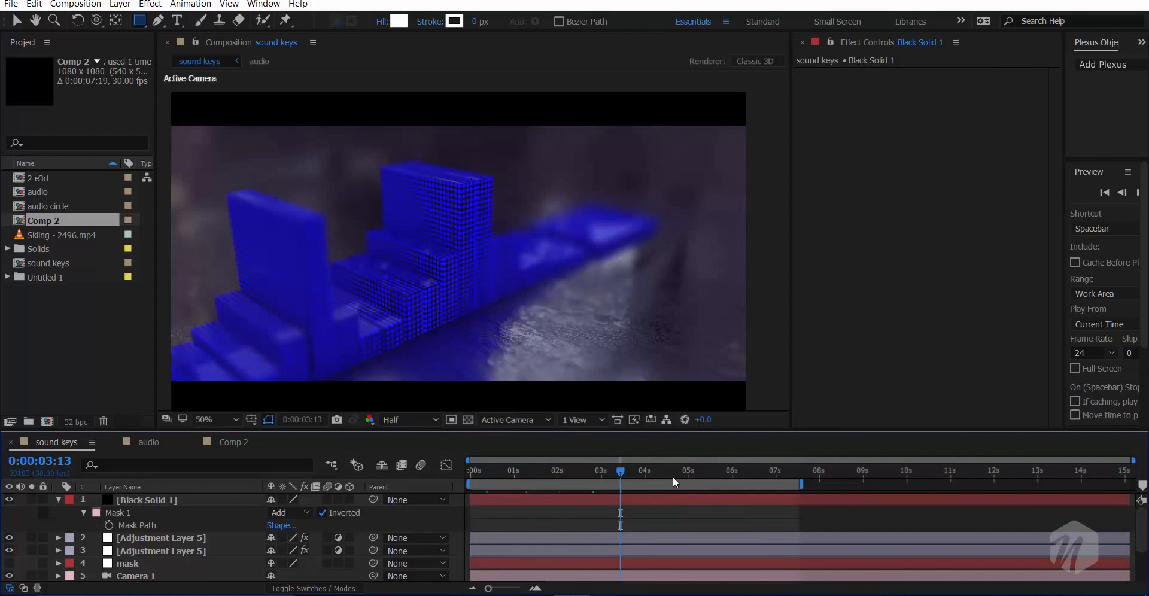
{"action": "left_click", "coordinate": [673, 477]}
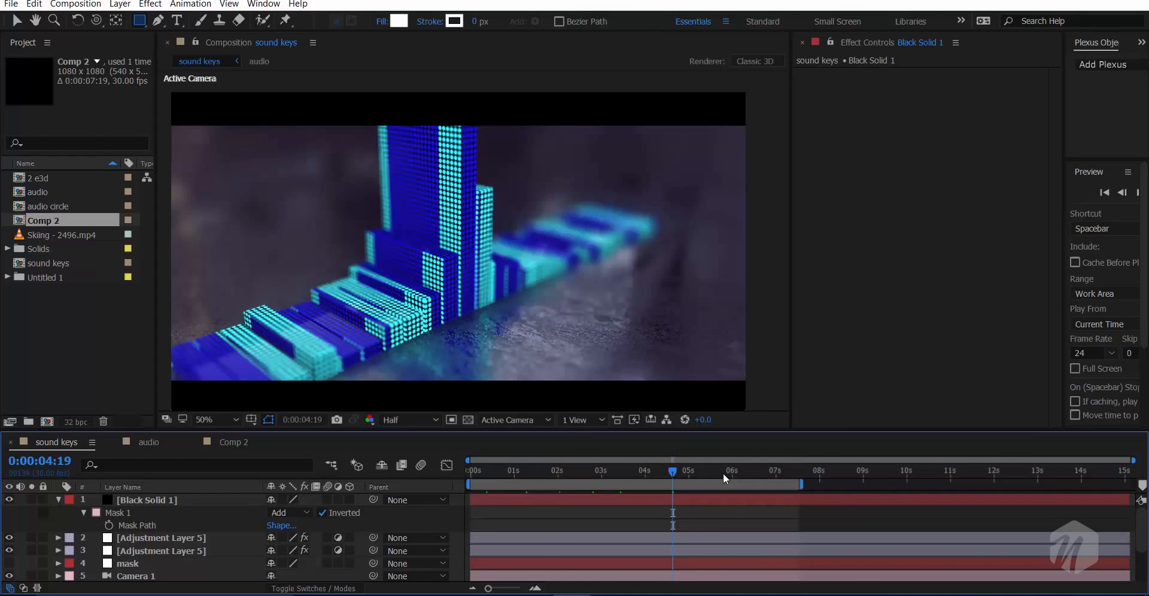
{"action": "left_click", "coordinate": [723, 472]}
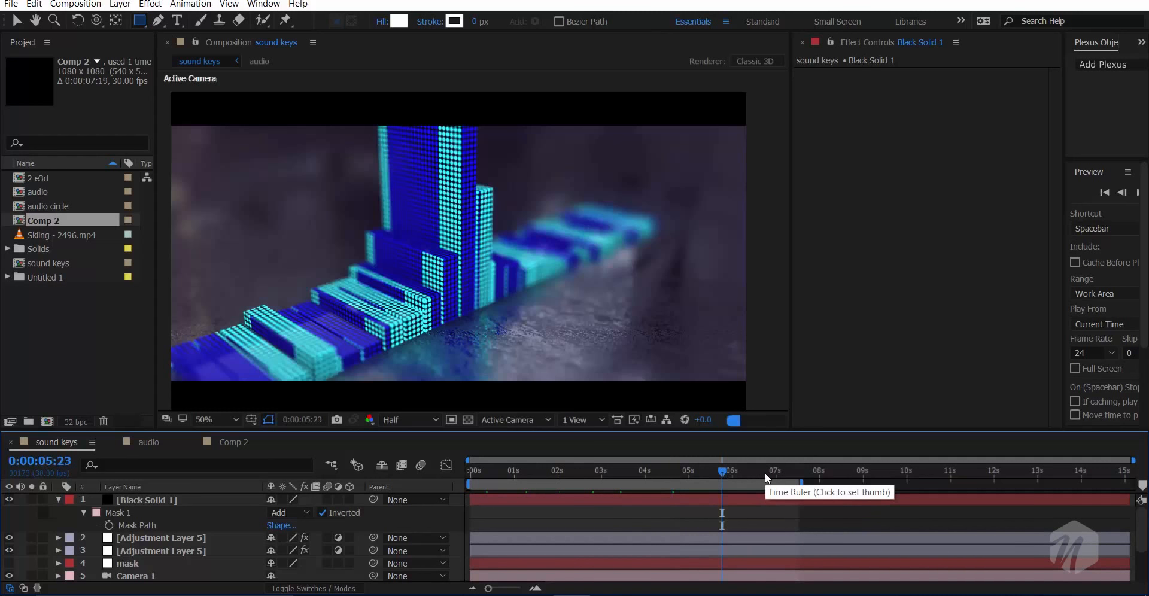